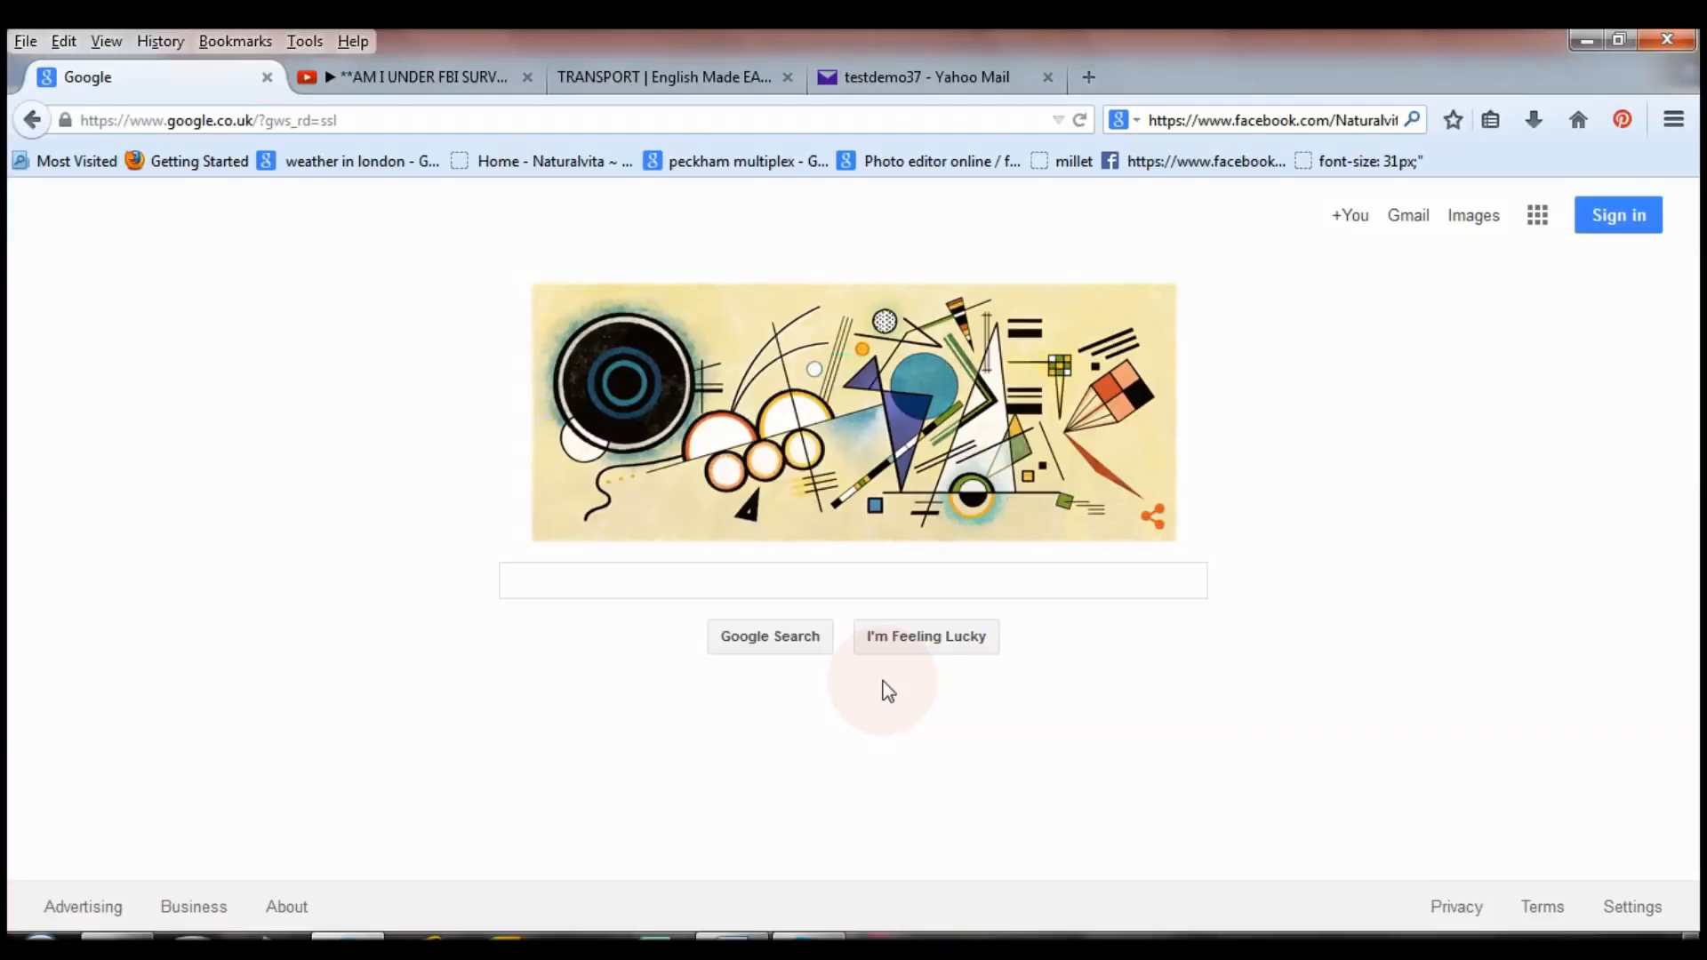
Look at the YouTube tab, then bring the Papa-English 'TRANSPORT | English Made Easy' tab to the front.
left_click(430, 82)
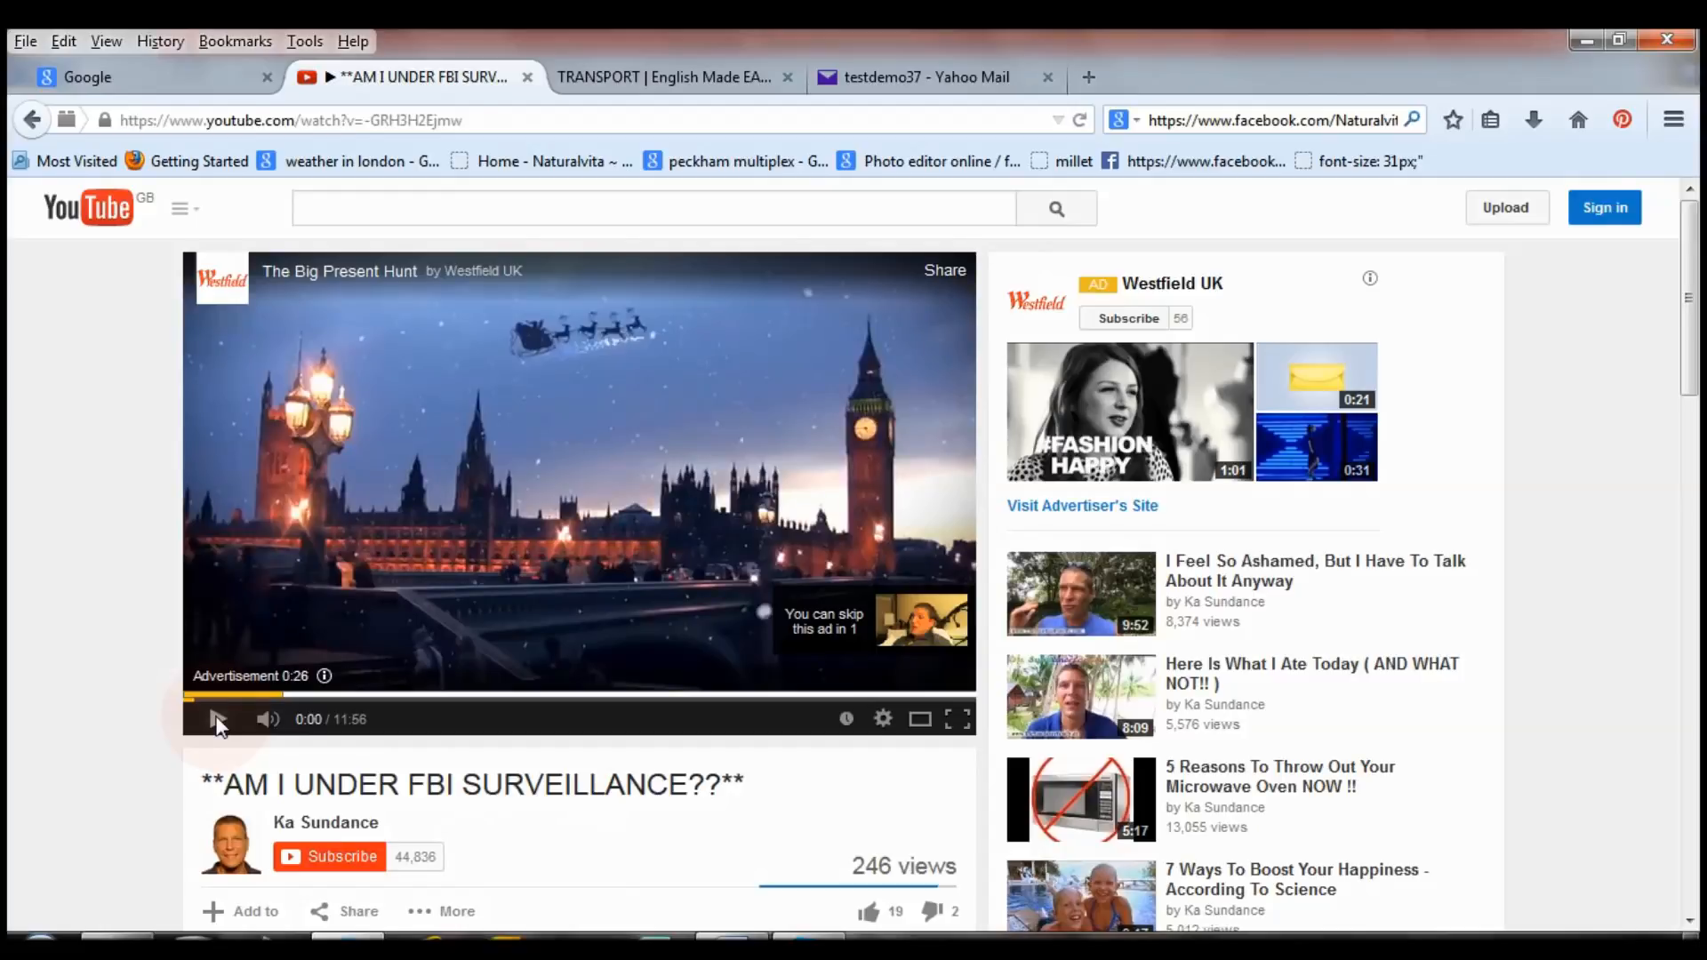
left_click(680, 82)
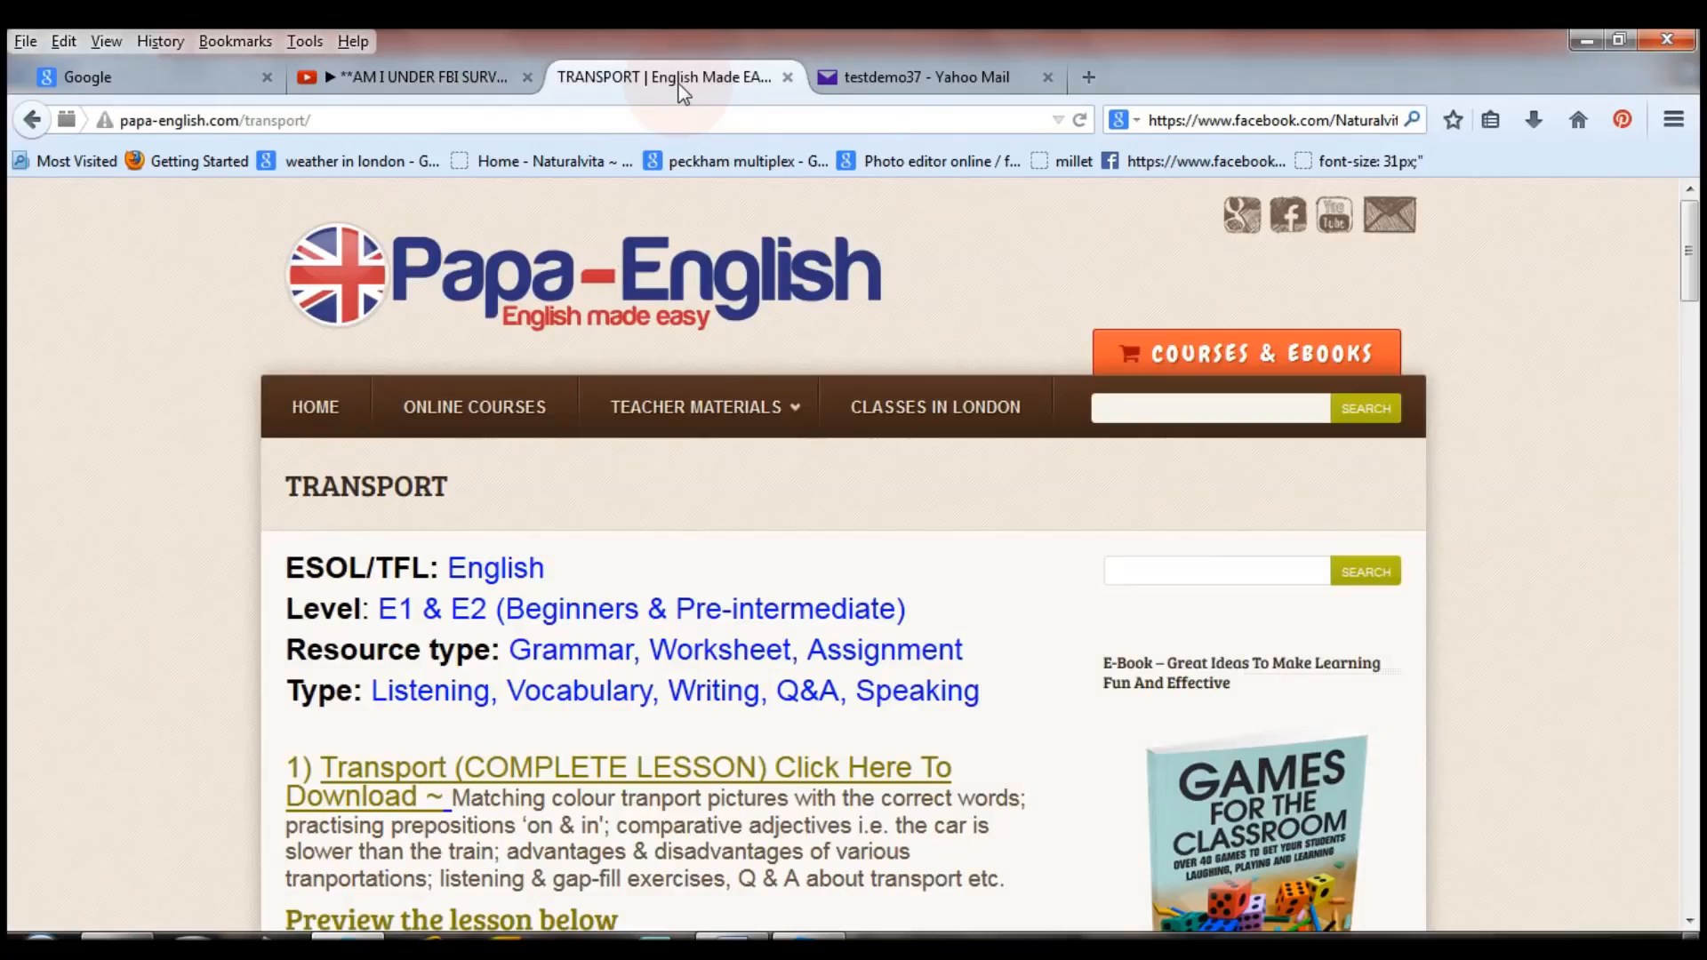
Scroll through the Transport lesson page to check its Google ads, then scroll back up.
left_click_drag(1688, 251, 1694, 351)
scroll(1589, 468, "down", 3)
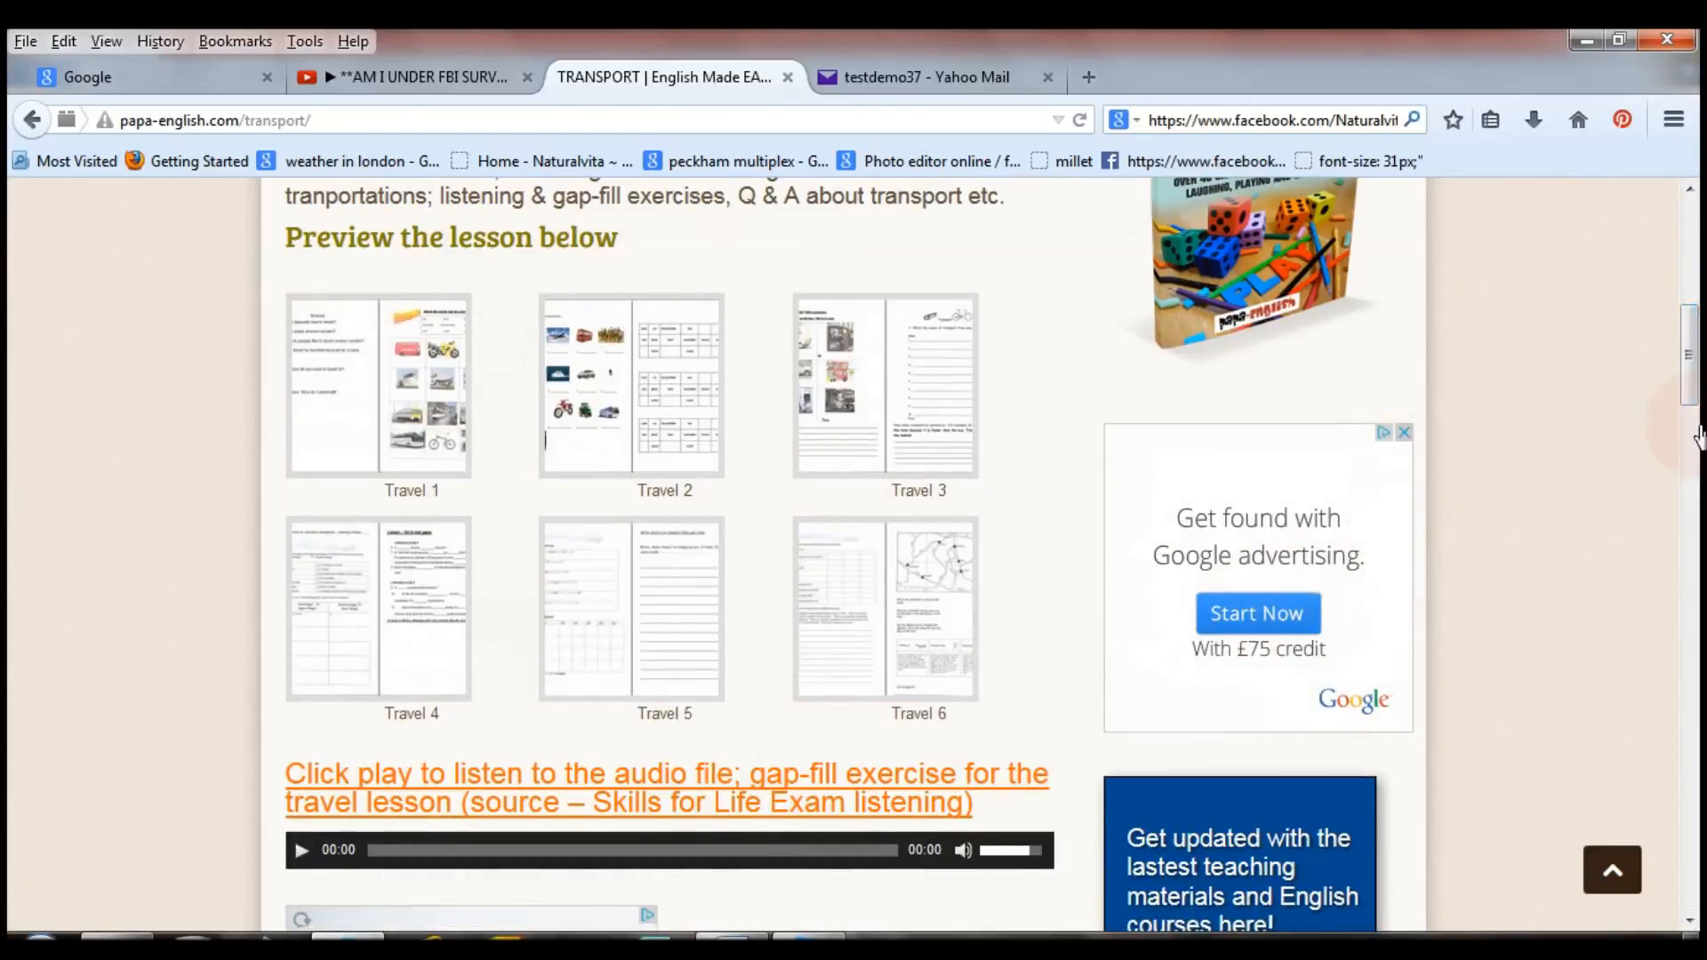
left_click_drag(1696, 360, 1692, 436)
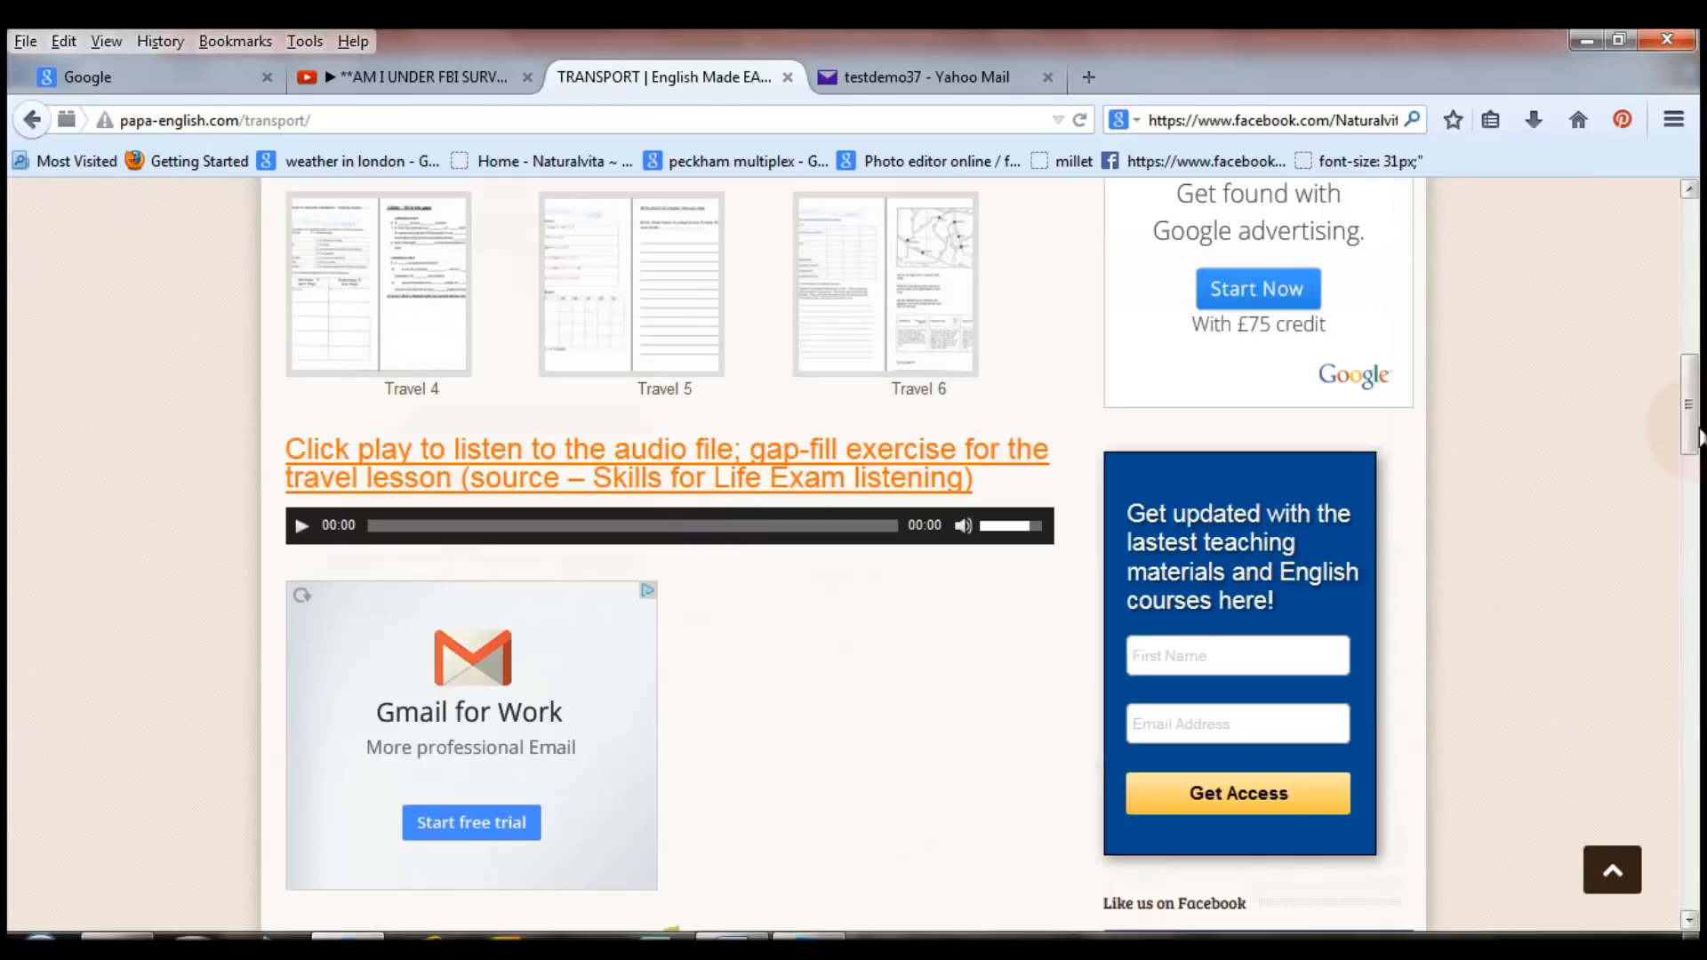
left_click_drag(1691, 393, 1700, 240)
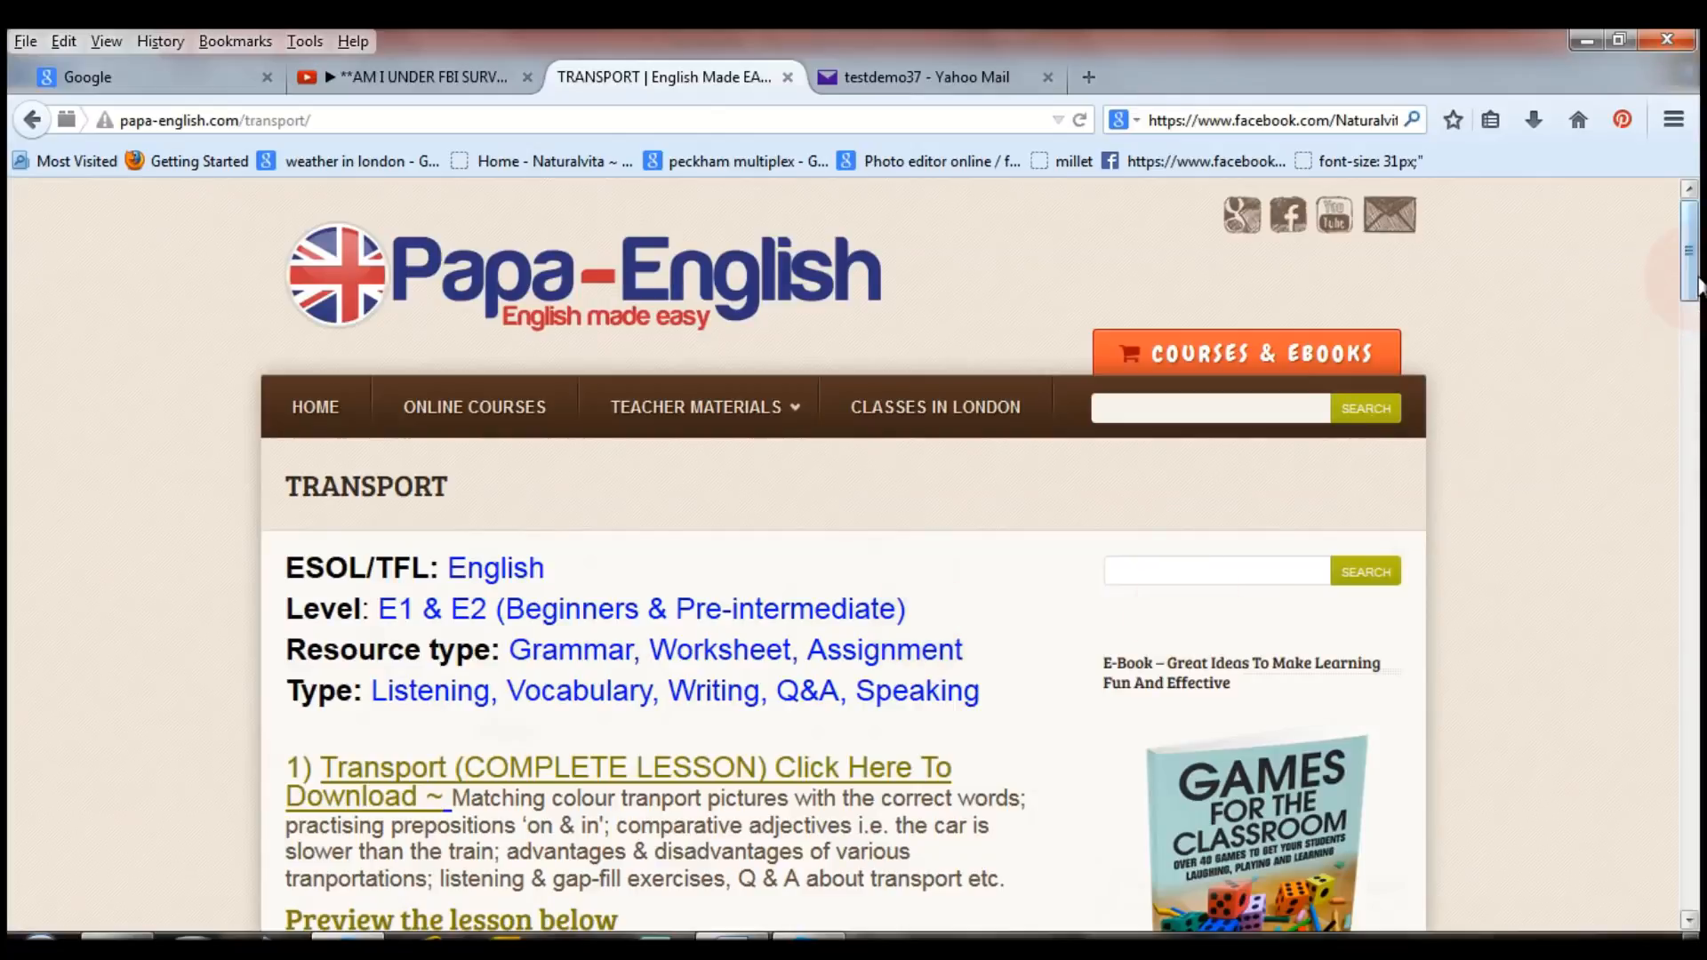
scroll(1671, 400, "down", 10)
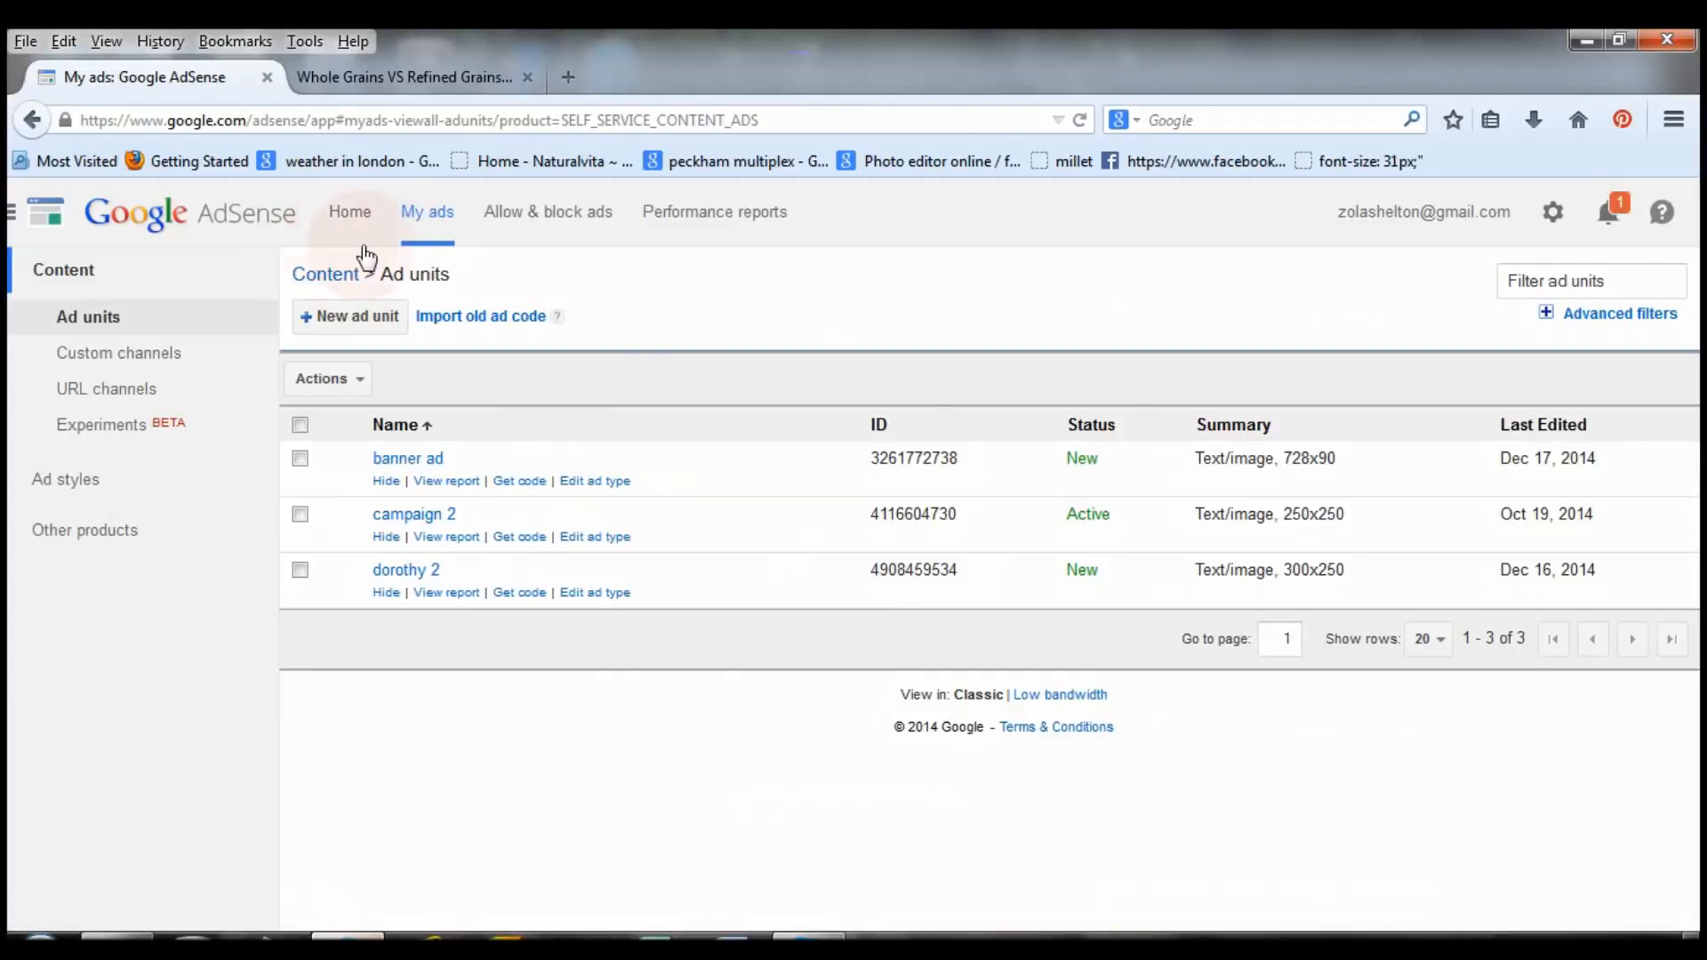
View the £29.20 balance on AdSense Home, then return to the top of the Transport page.
left_click(355, 219)
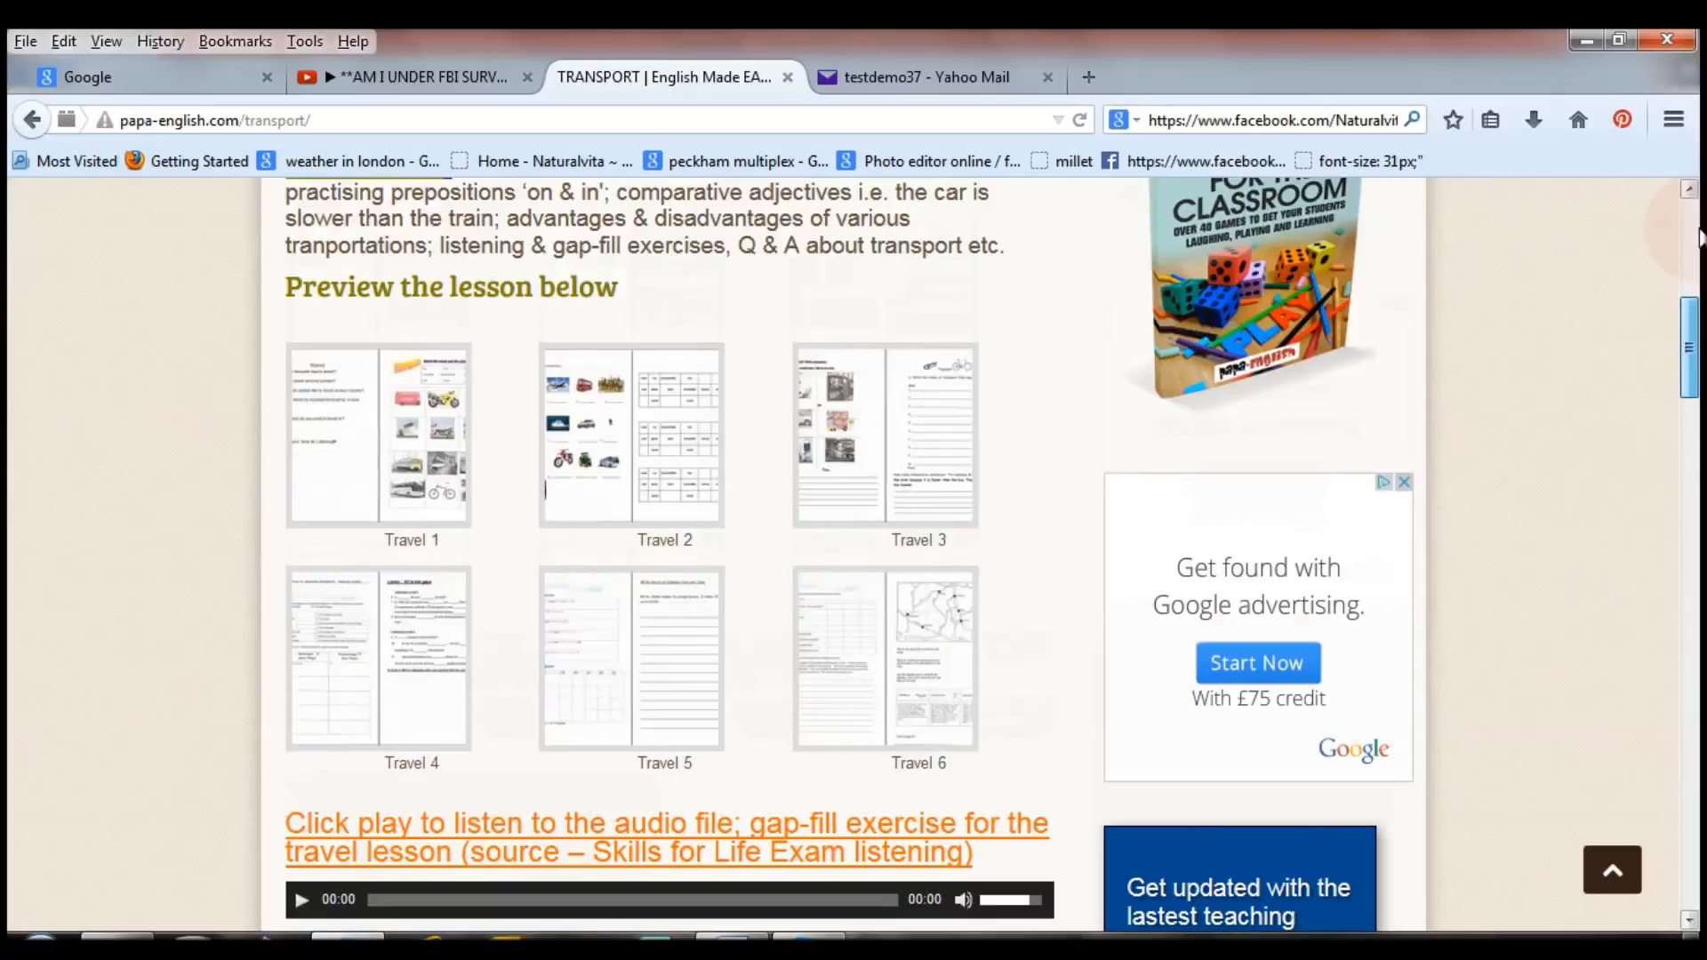
left_click(1690, 236)
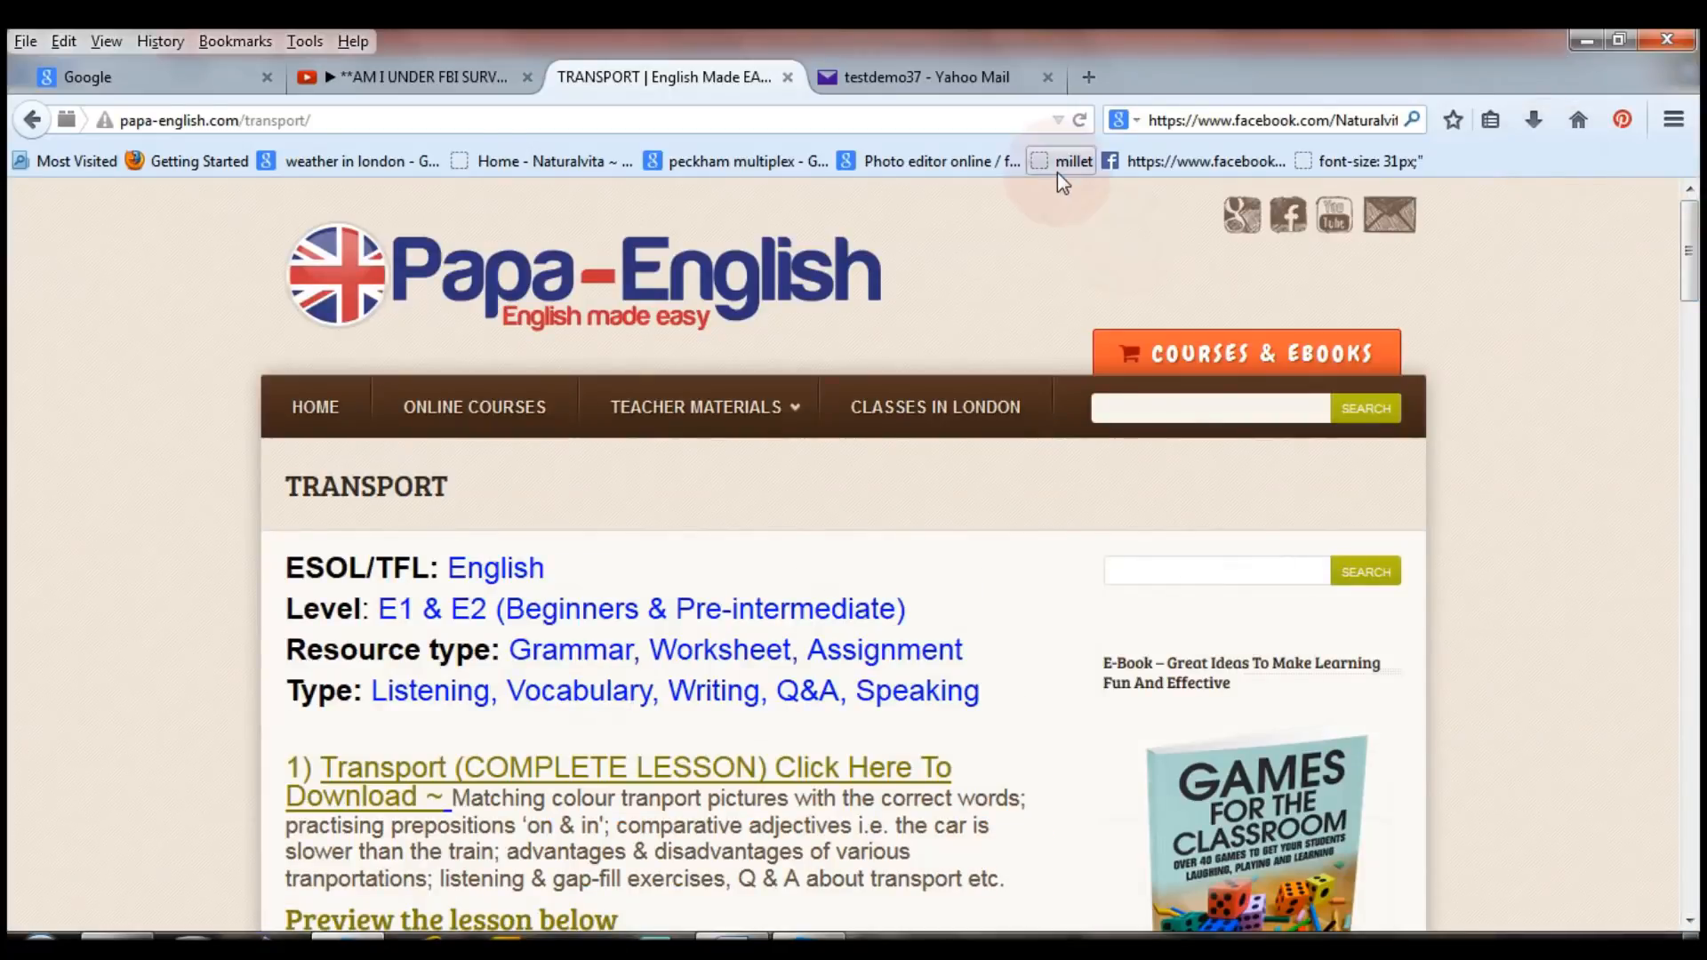
In a new tab, search google.co.uk for 'google adsense' and open the 'AdSense – Google Ads' result.
left_click(1092, 78)
left_click_drag(594, 124, 53, 194)
type("google.co.uk/")
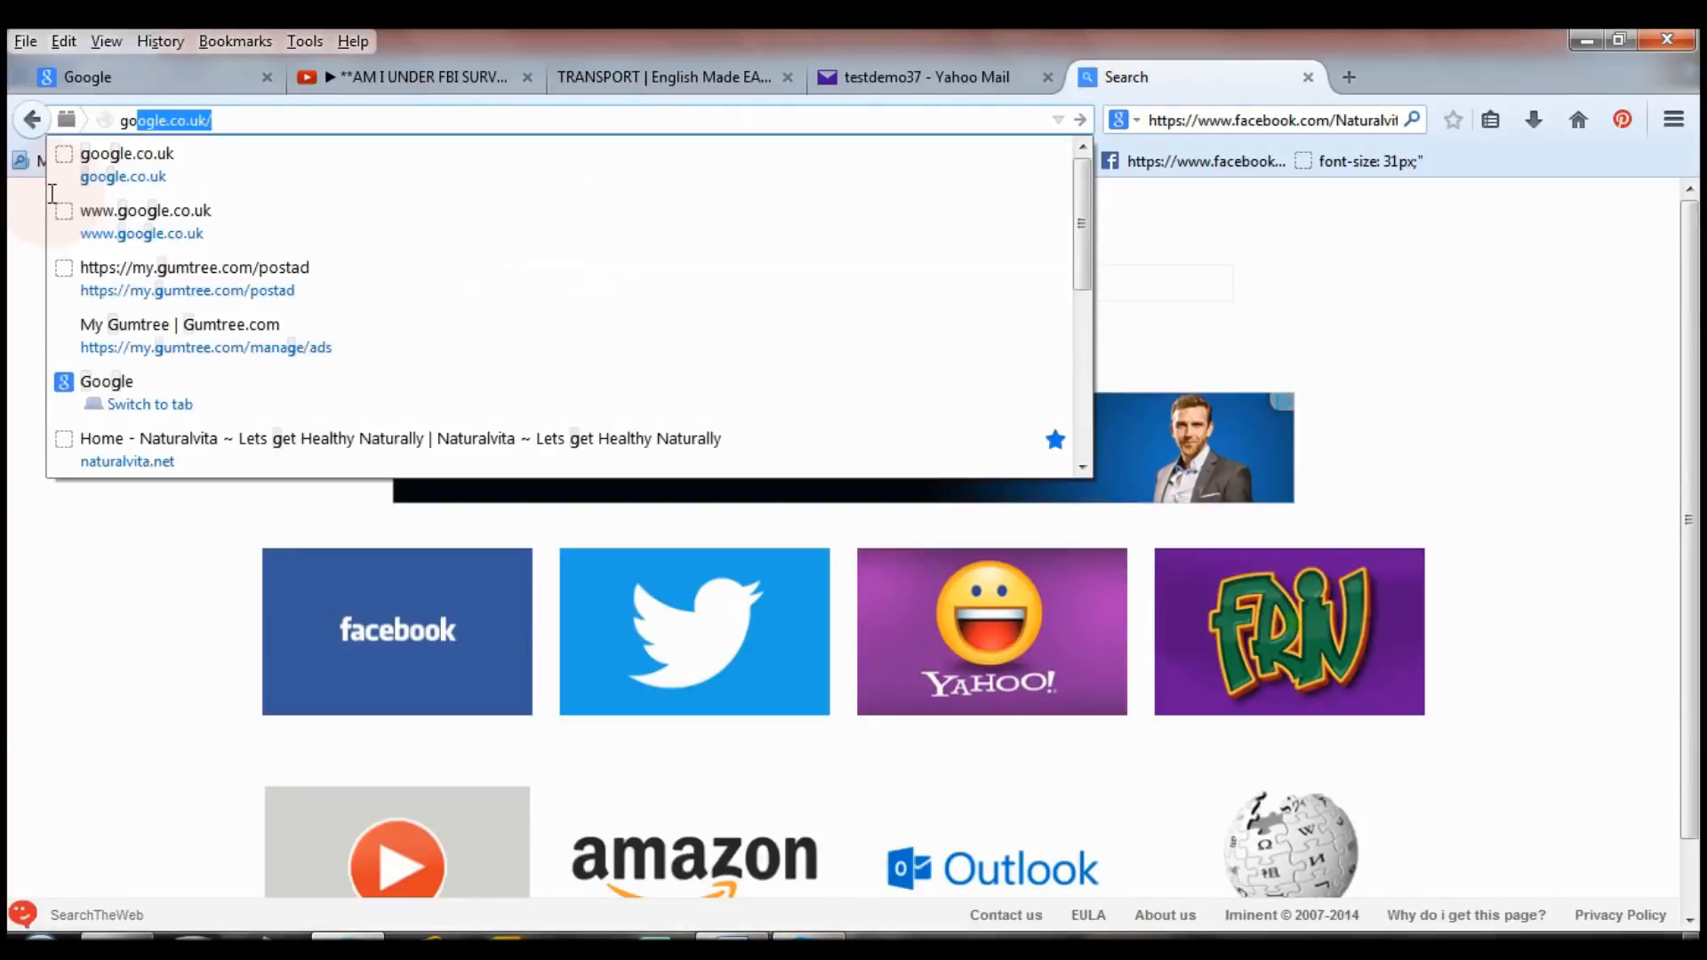
key("Return")
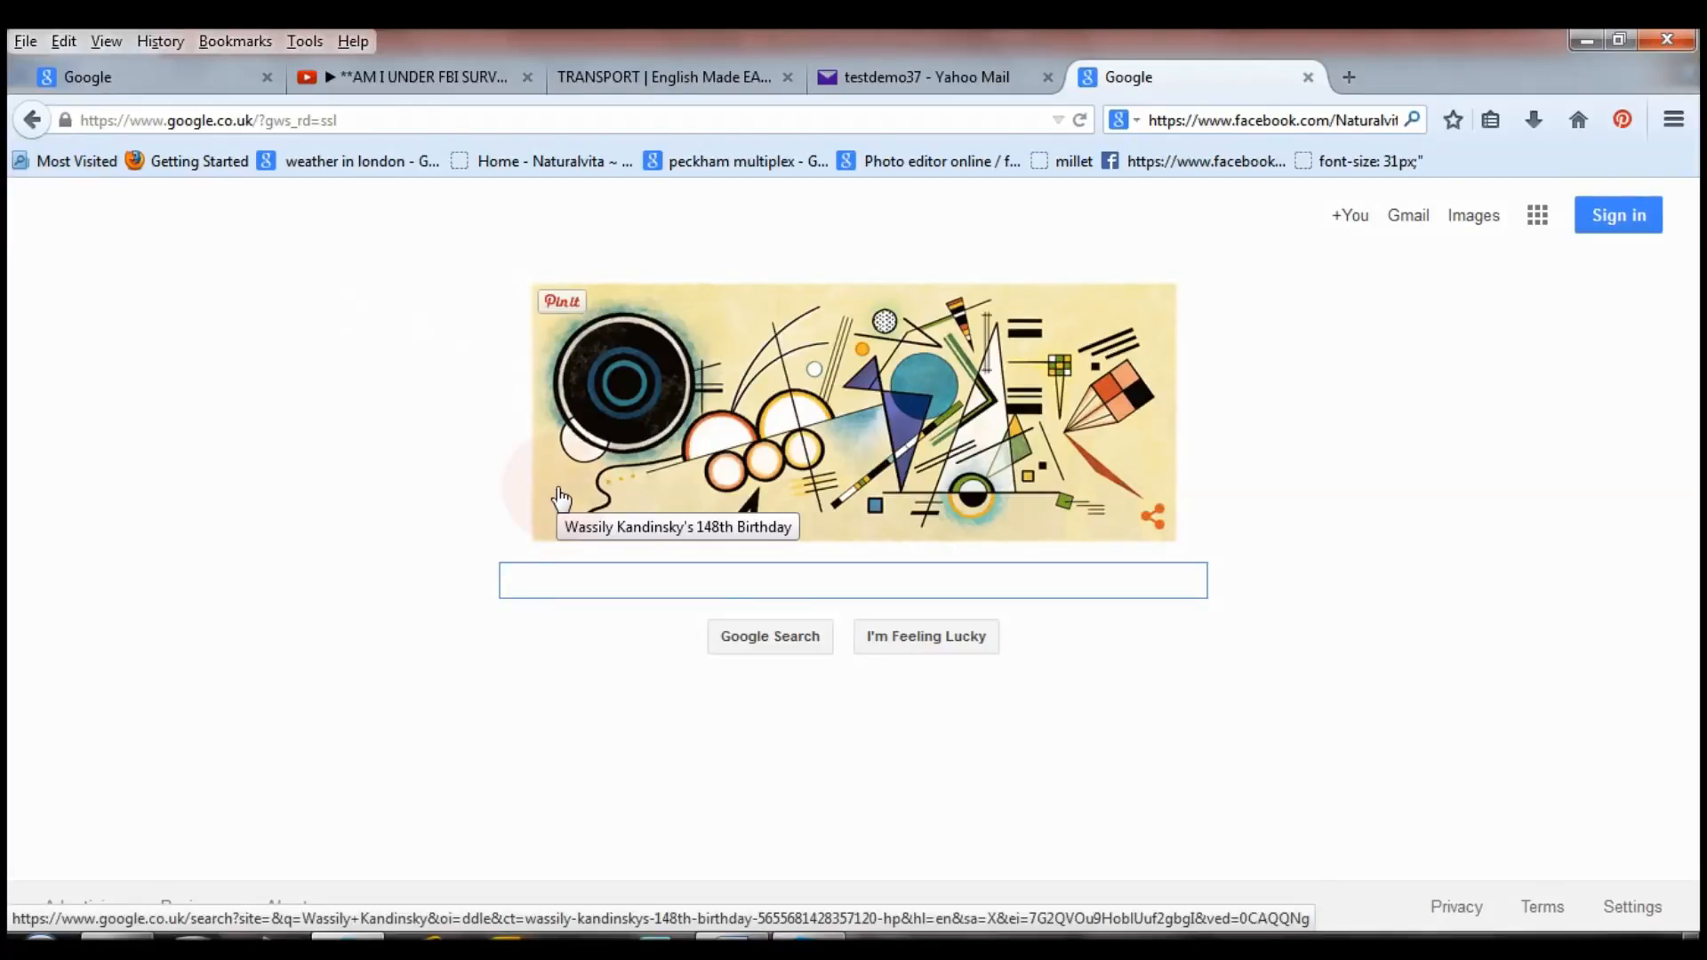
type("google a")
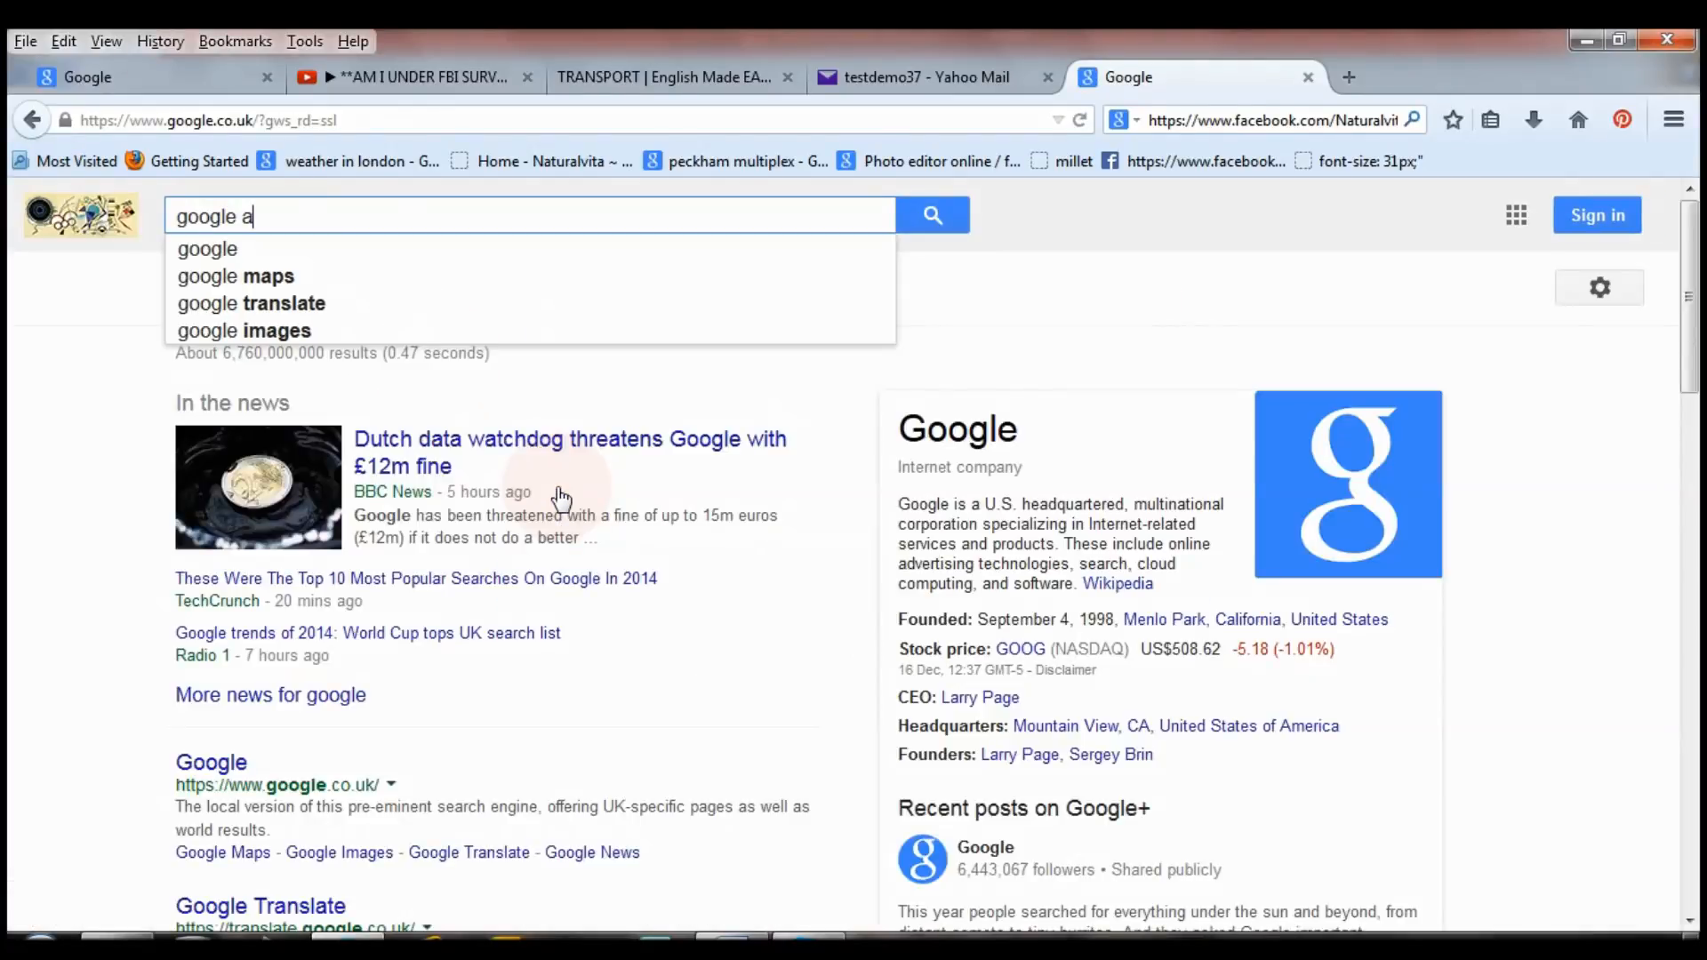
type("dsense")
key("Return")
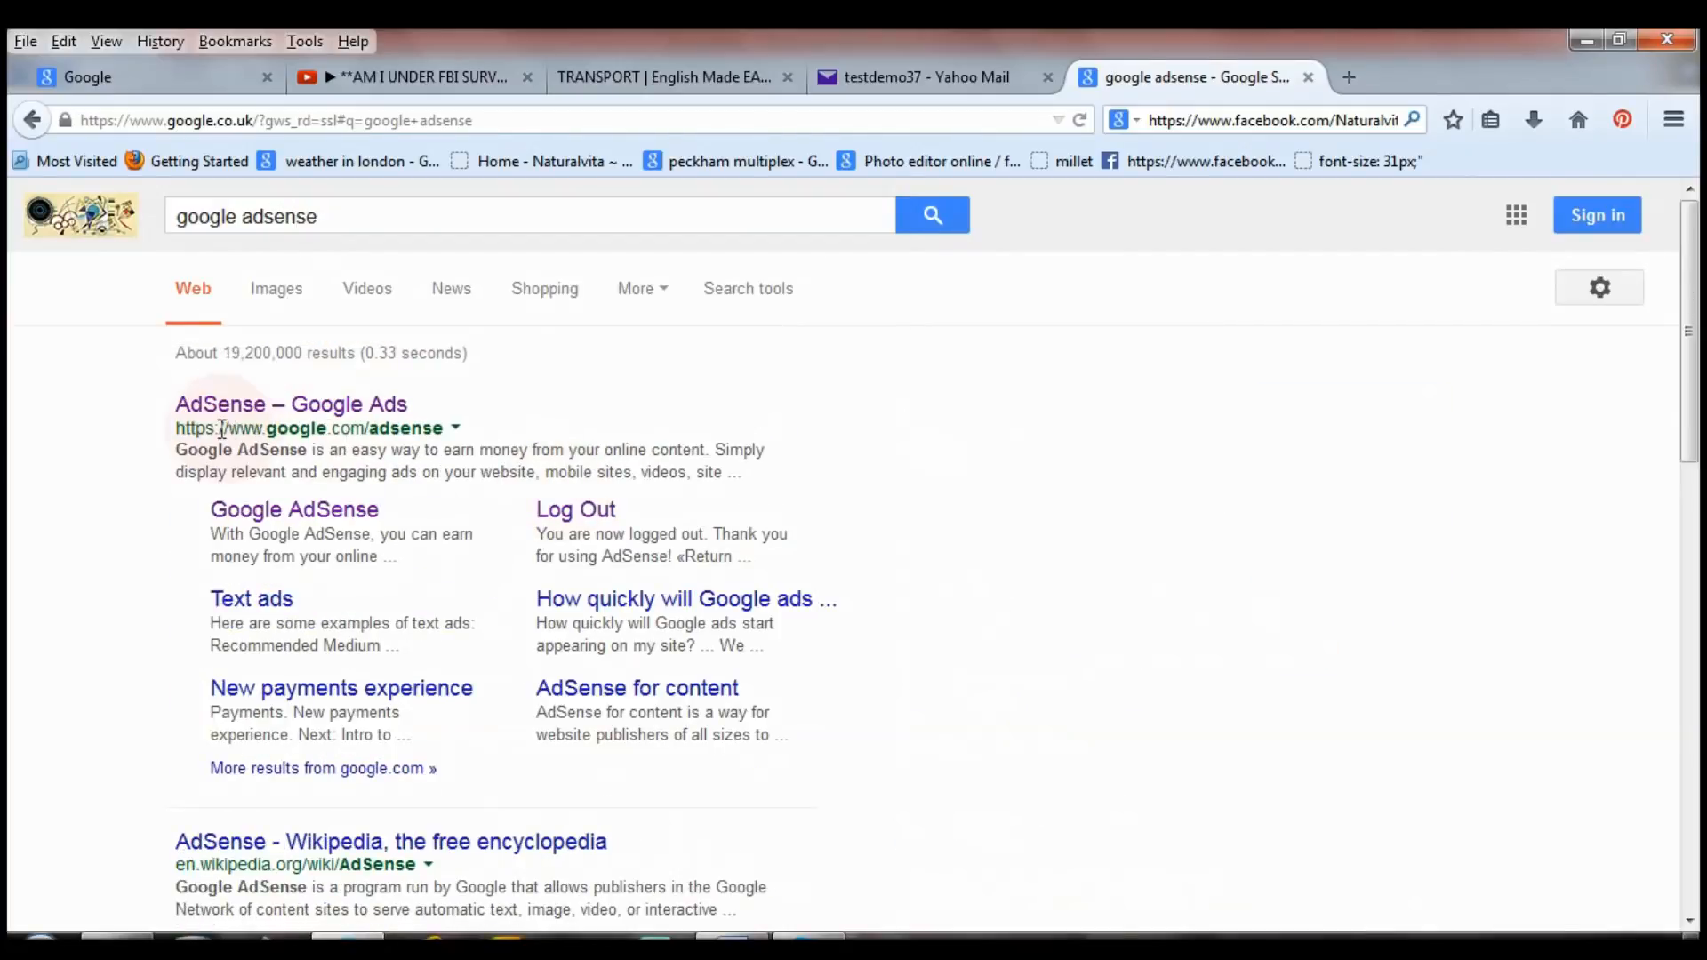
left_click(290, 410)
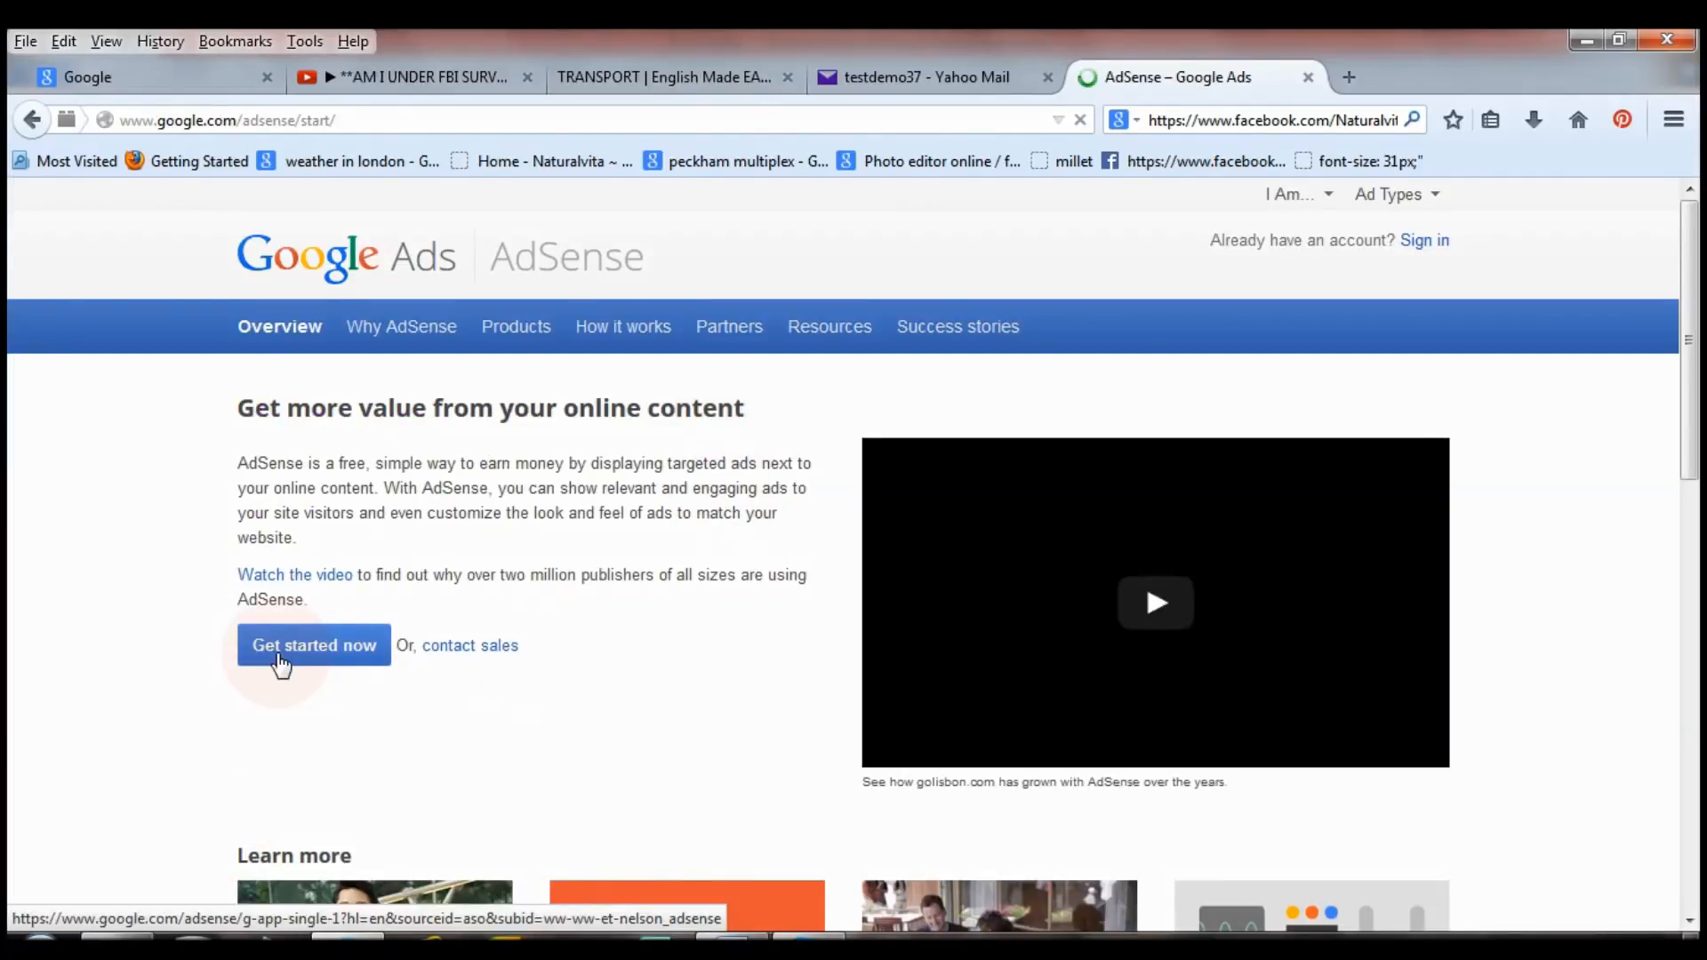
Start the AdSense sign-up with 'Get started now' and choose 'No, create a new Google Account'.
left_click(349, 658)
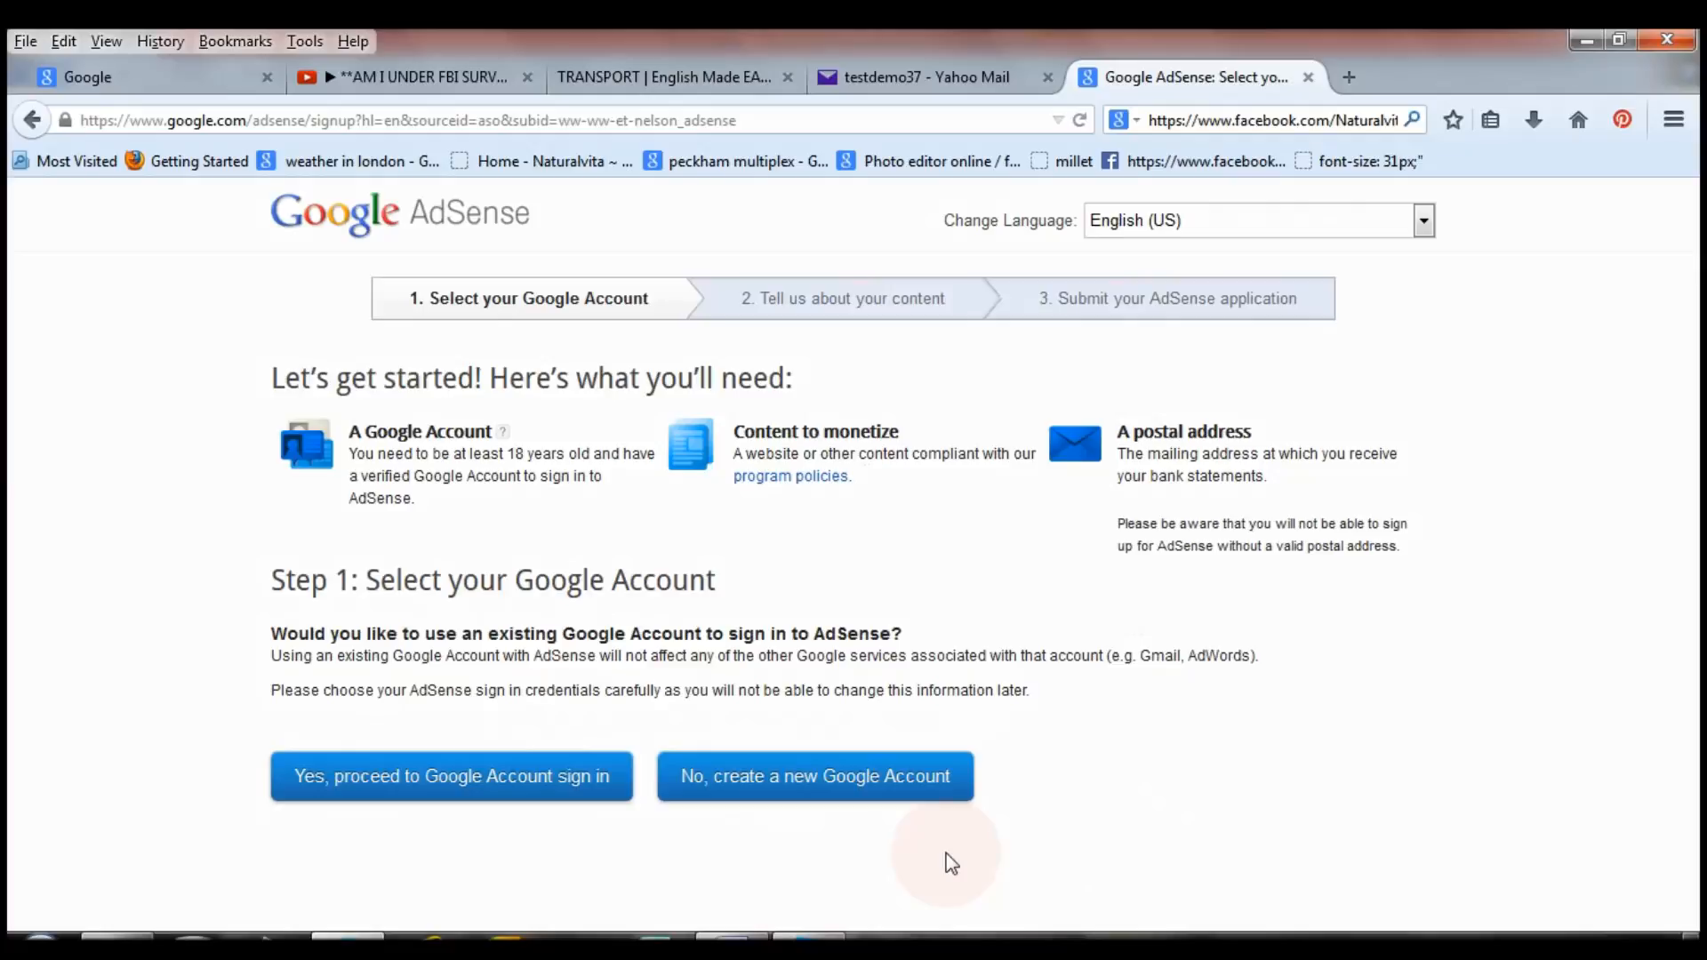
left_click(826, 787)
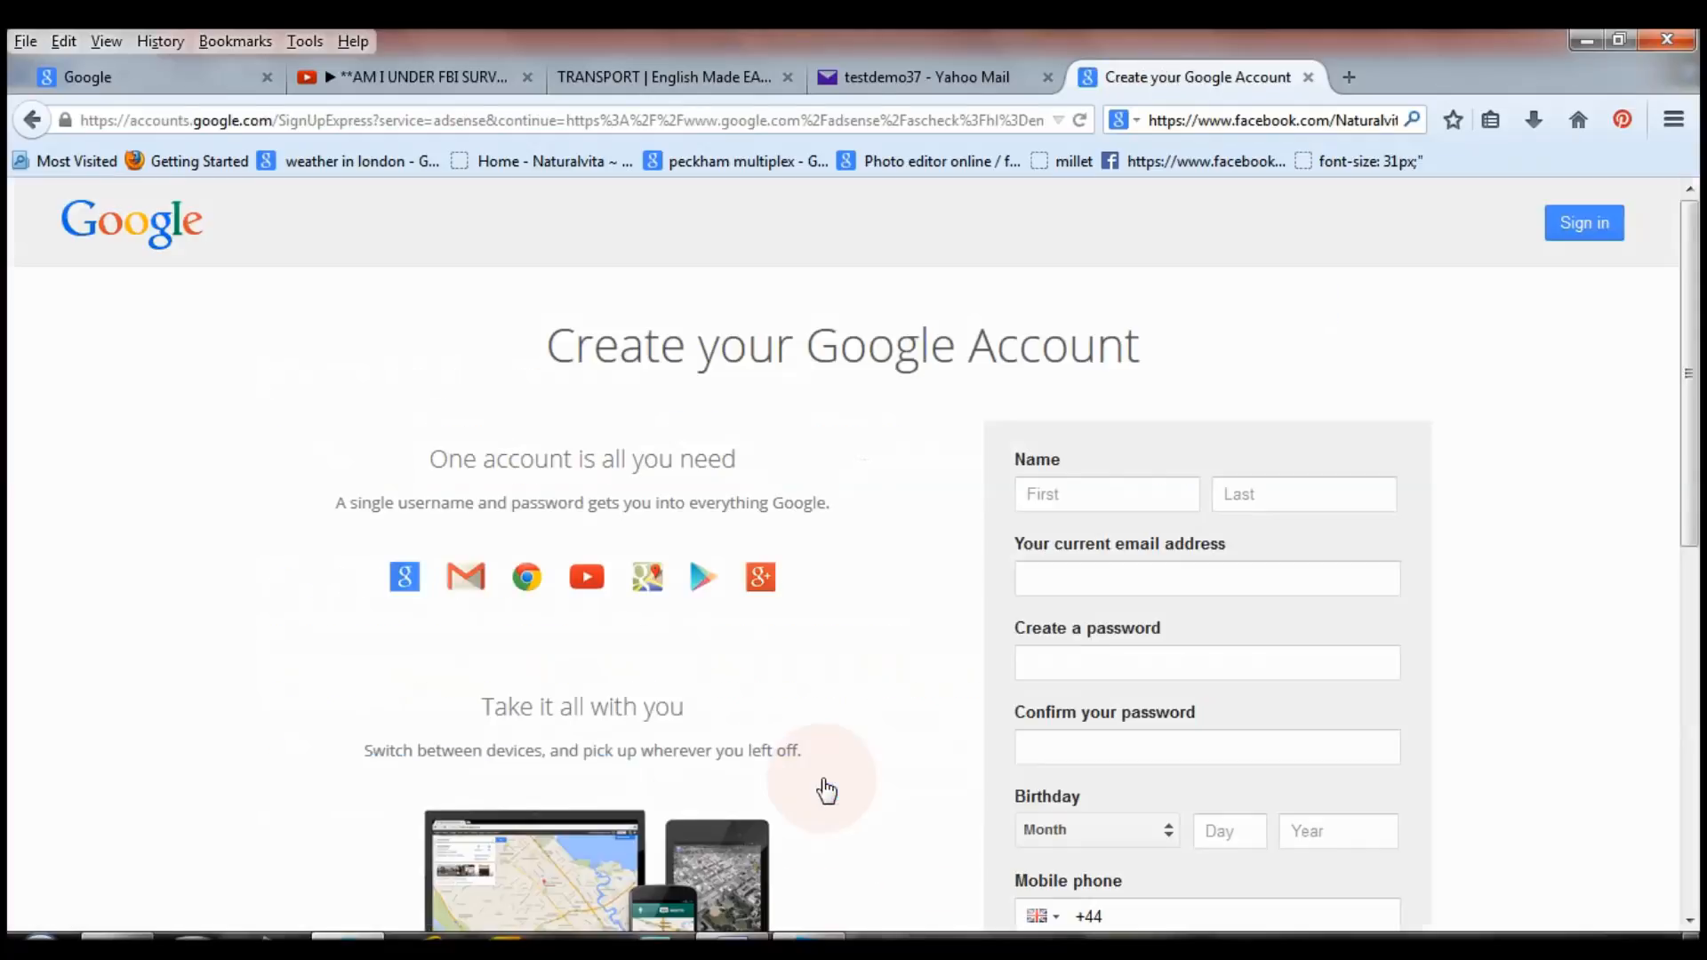
Enter the first name, last name and current email address in the Google Account form.
left_click(1147, 481)
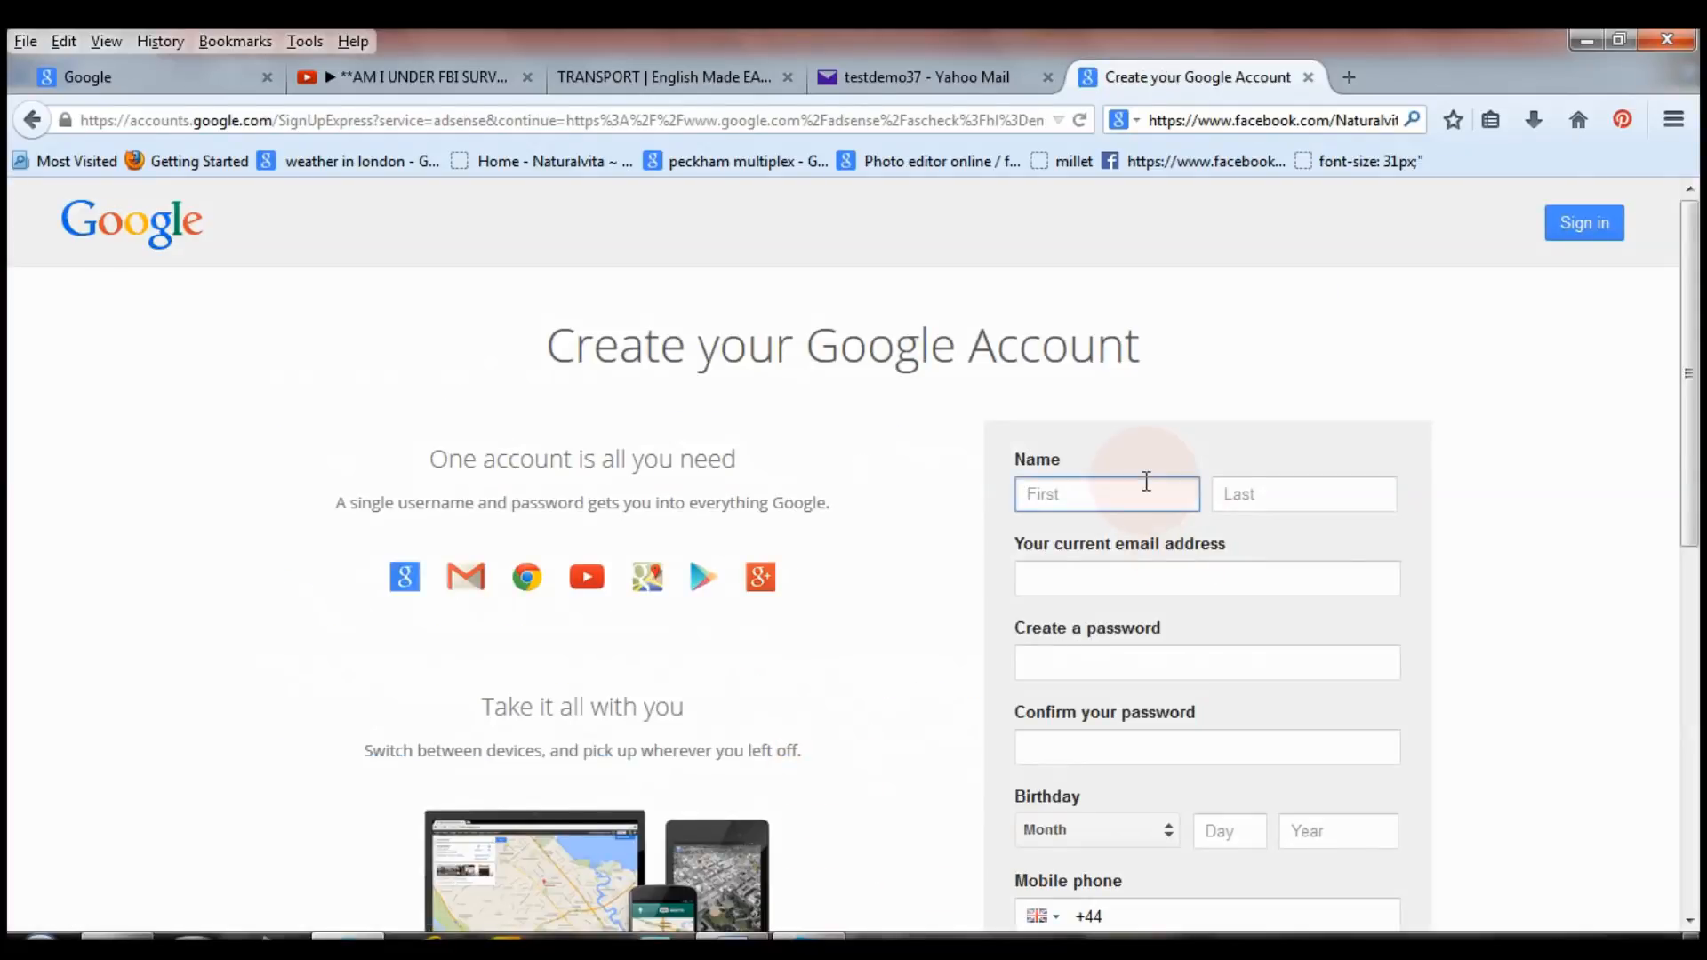
type("test")
key("Tab")
scroll(1162, 465, "down", 3)
type("demo")
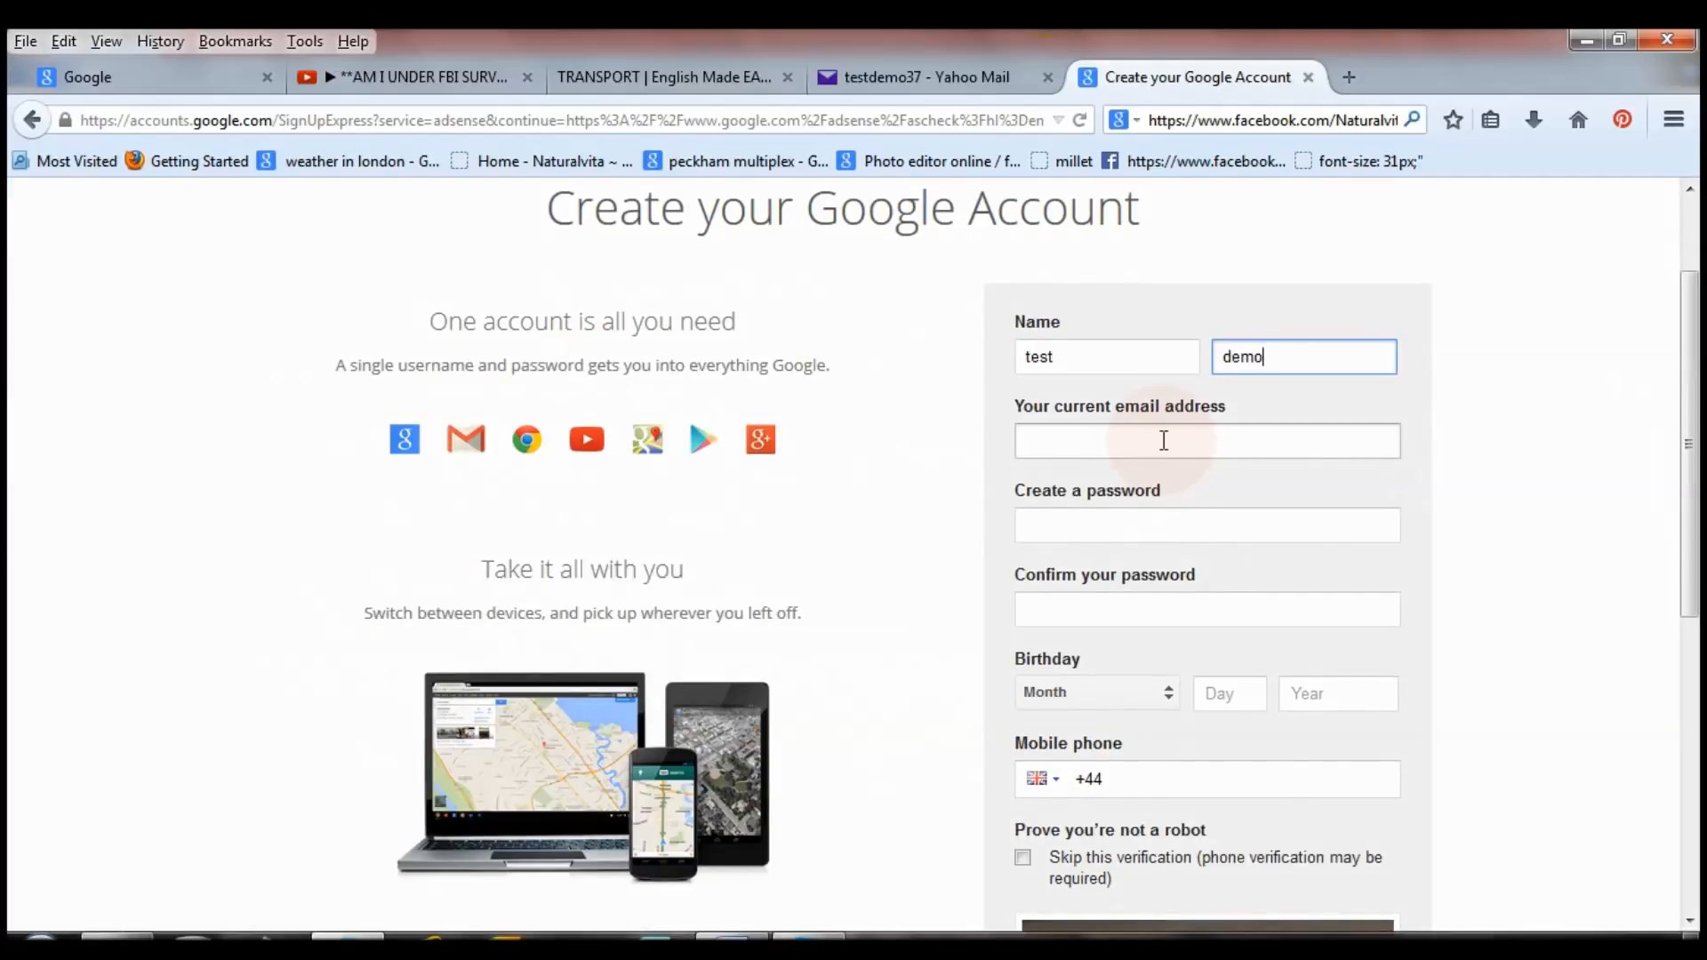
left_click(1164, 440)
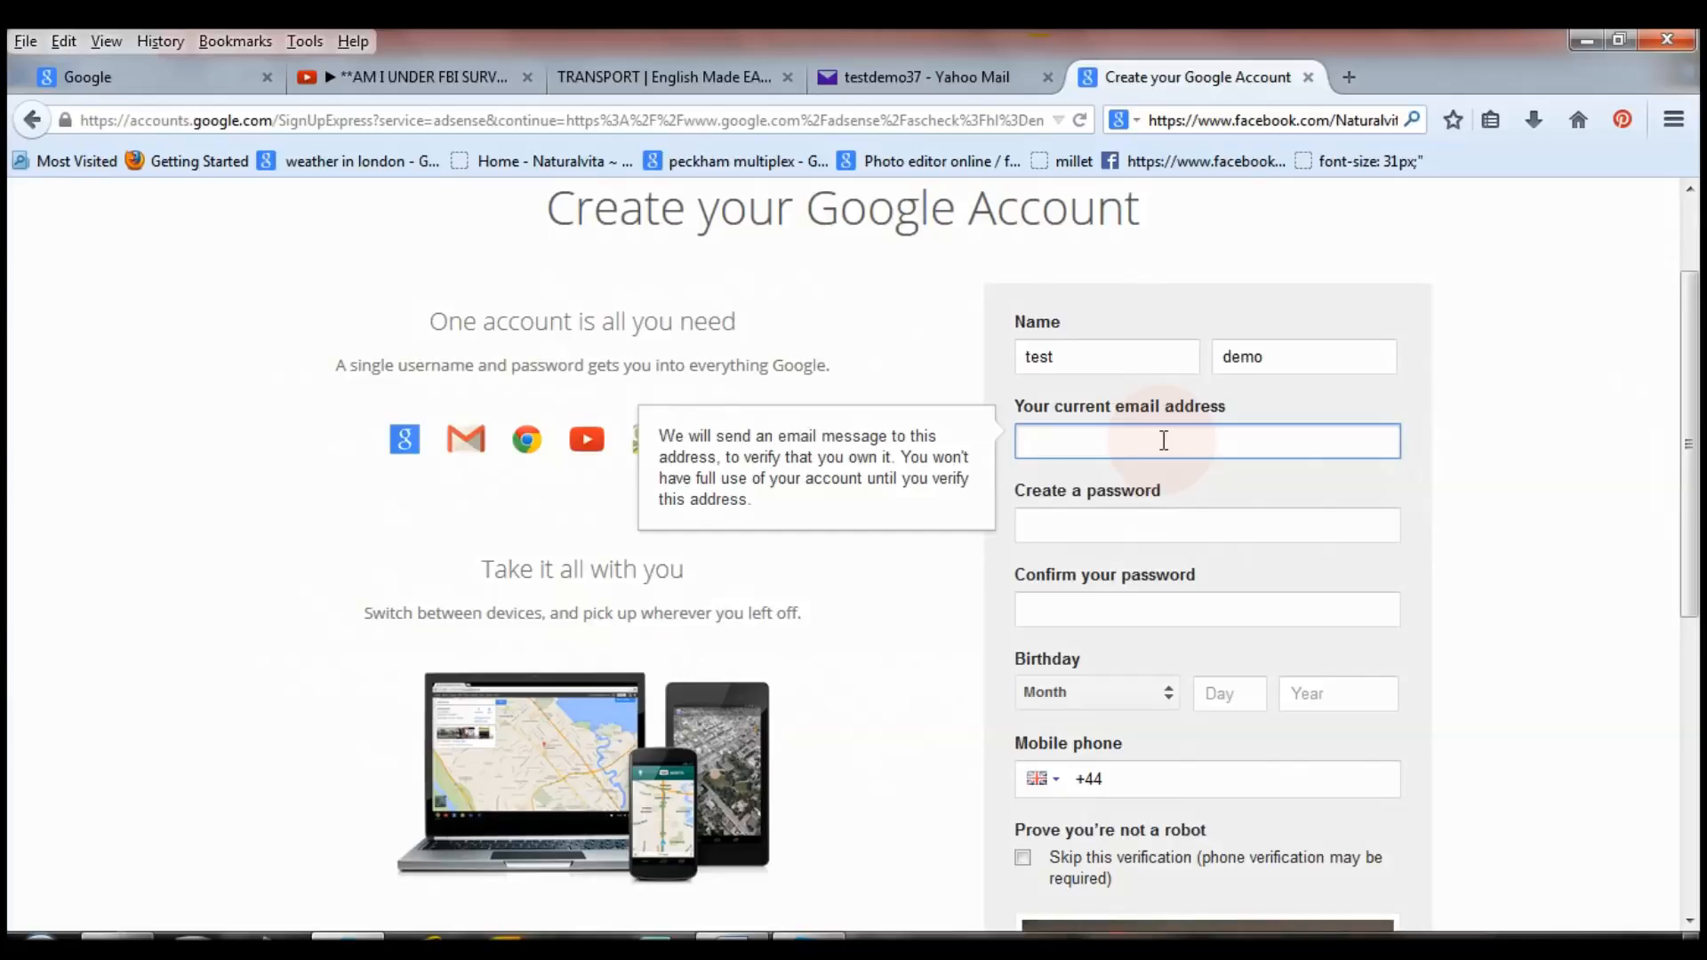
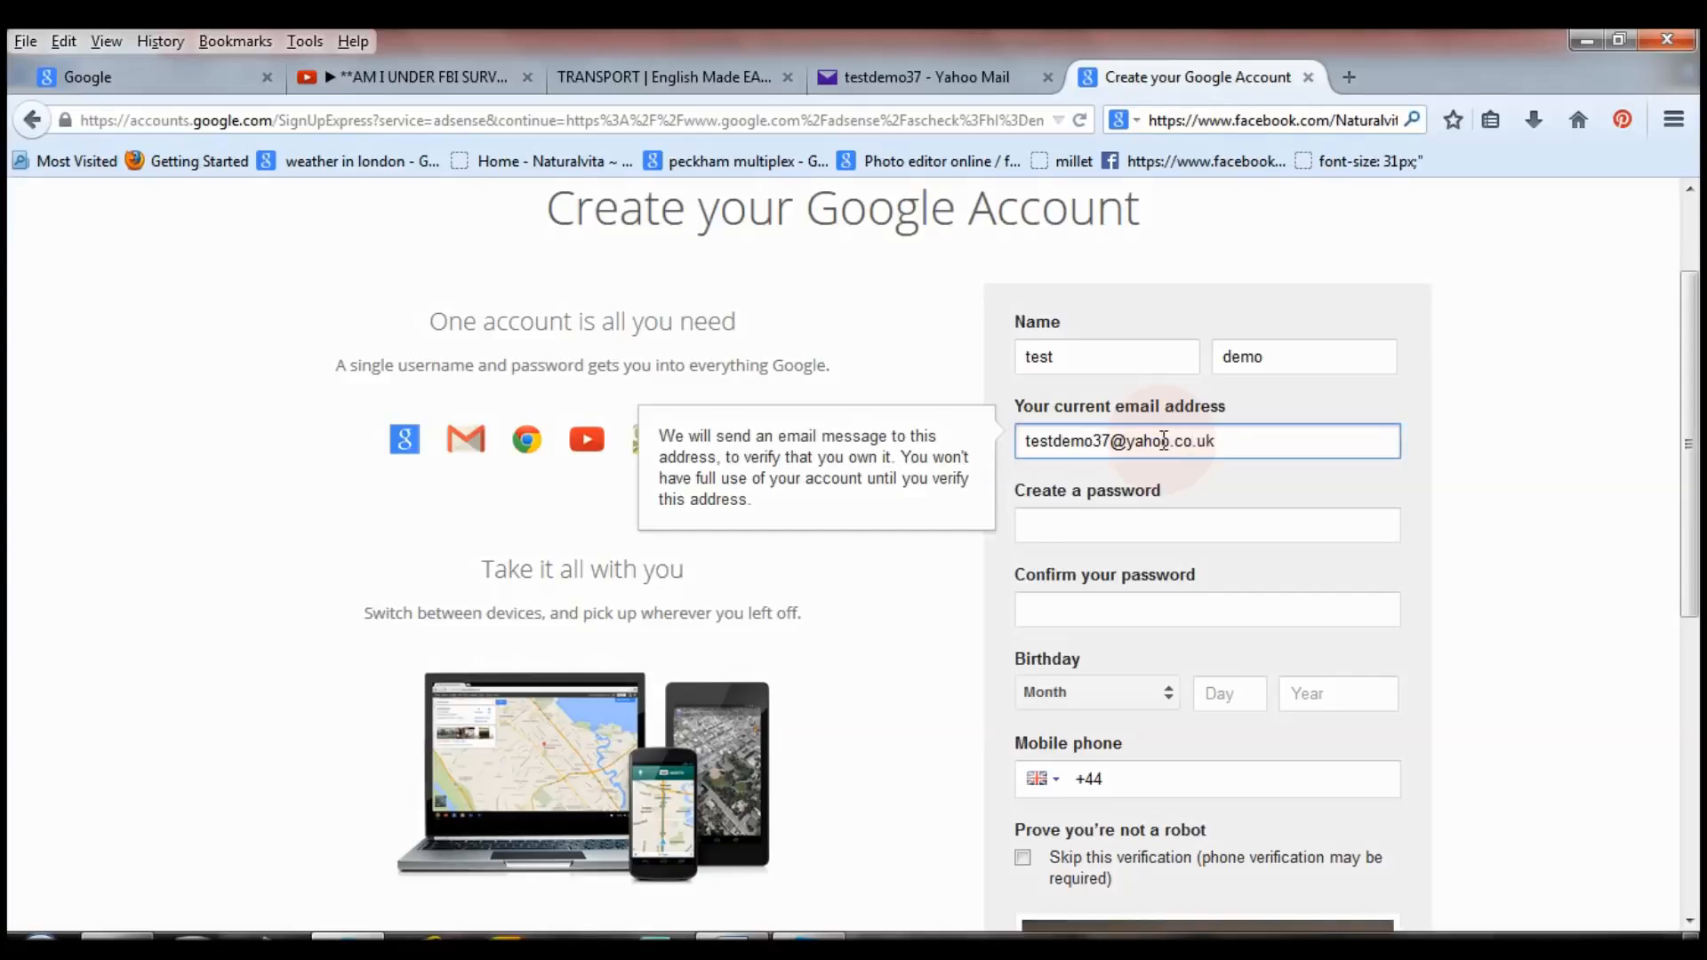
left_click(1145, 523)
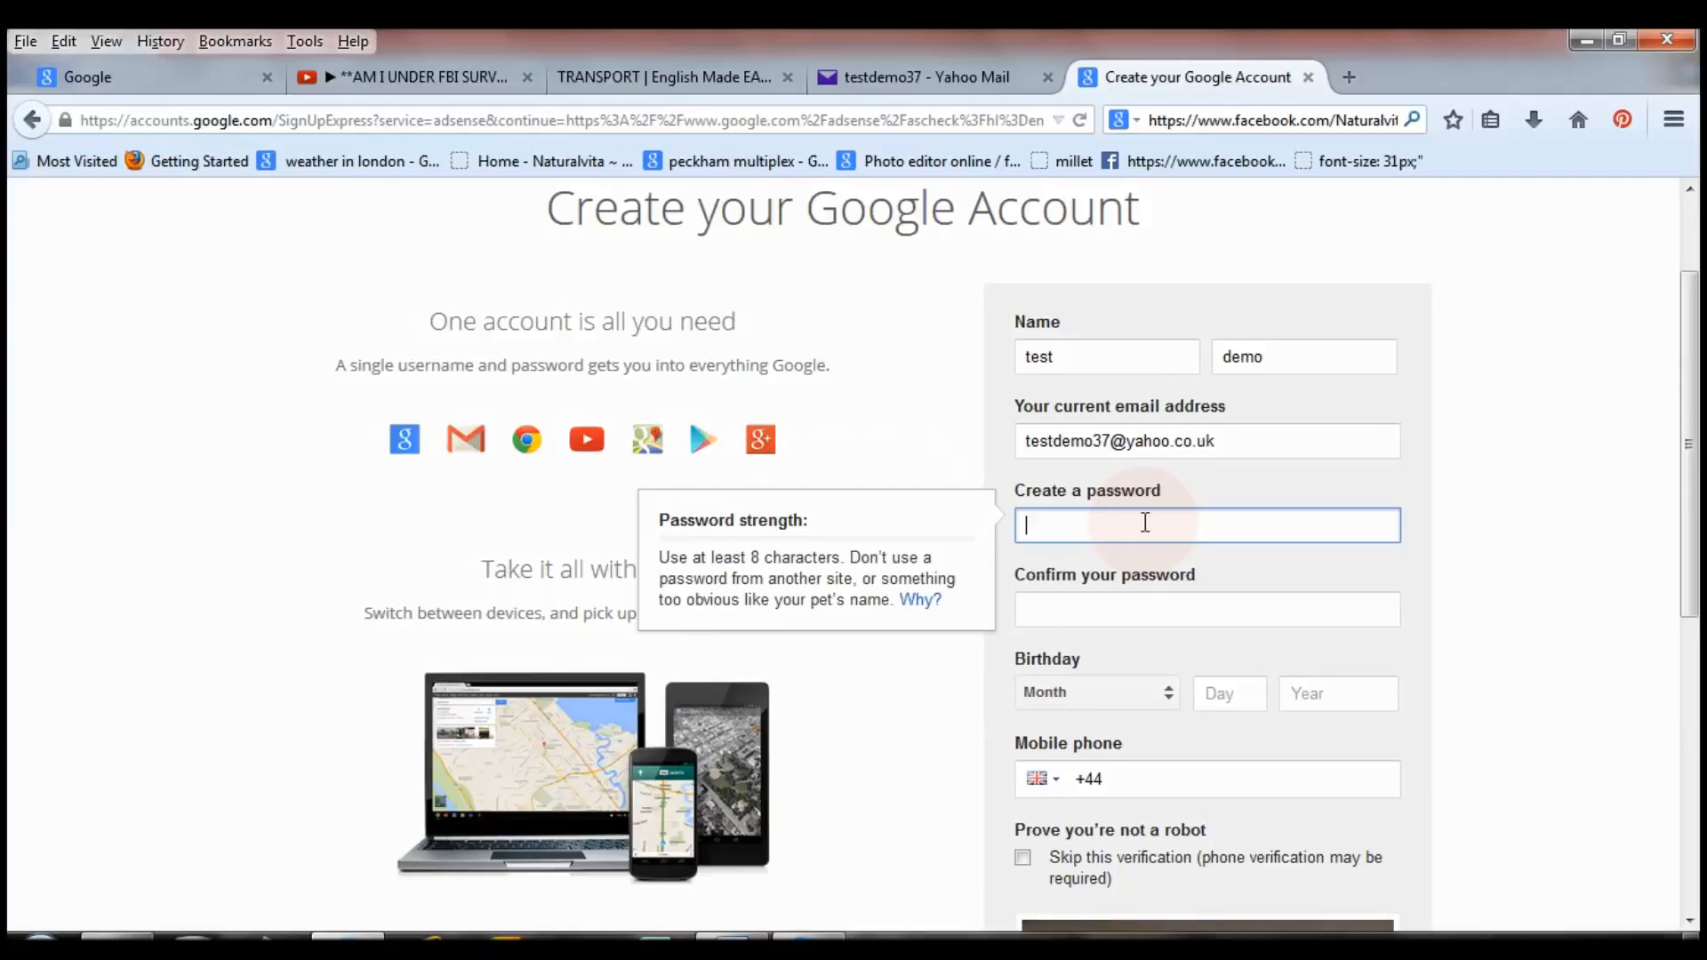
key("ctrl+v")
left_click(1156, 607)
type("•••••••••")
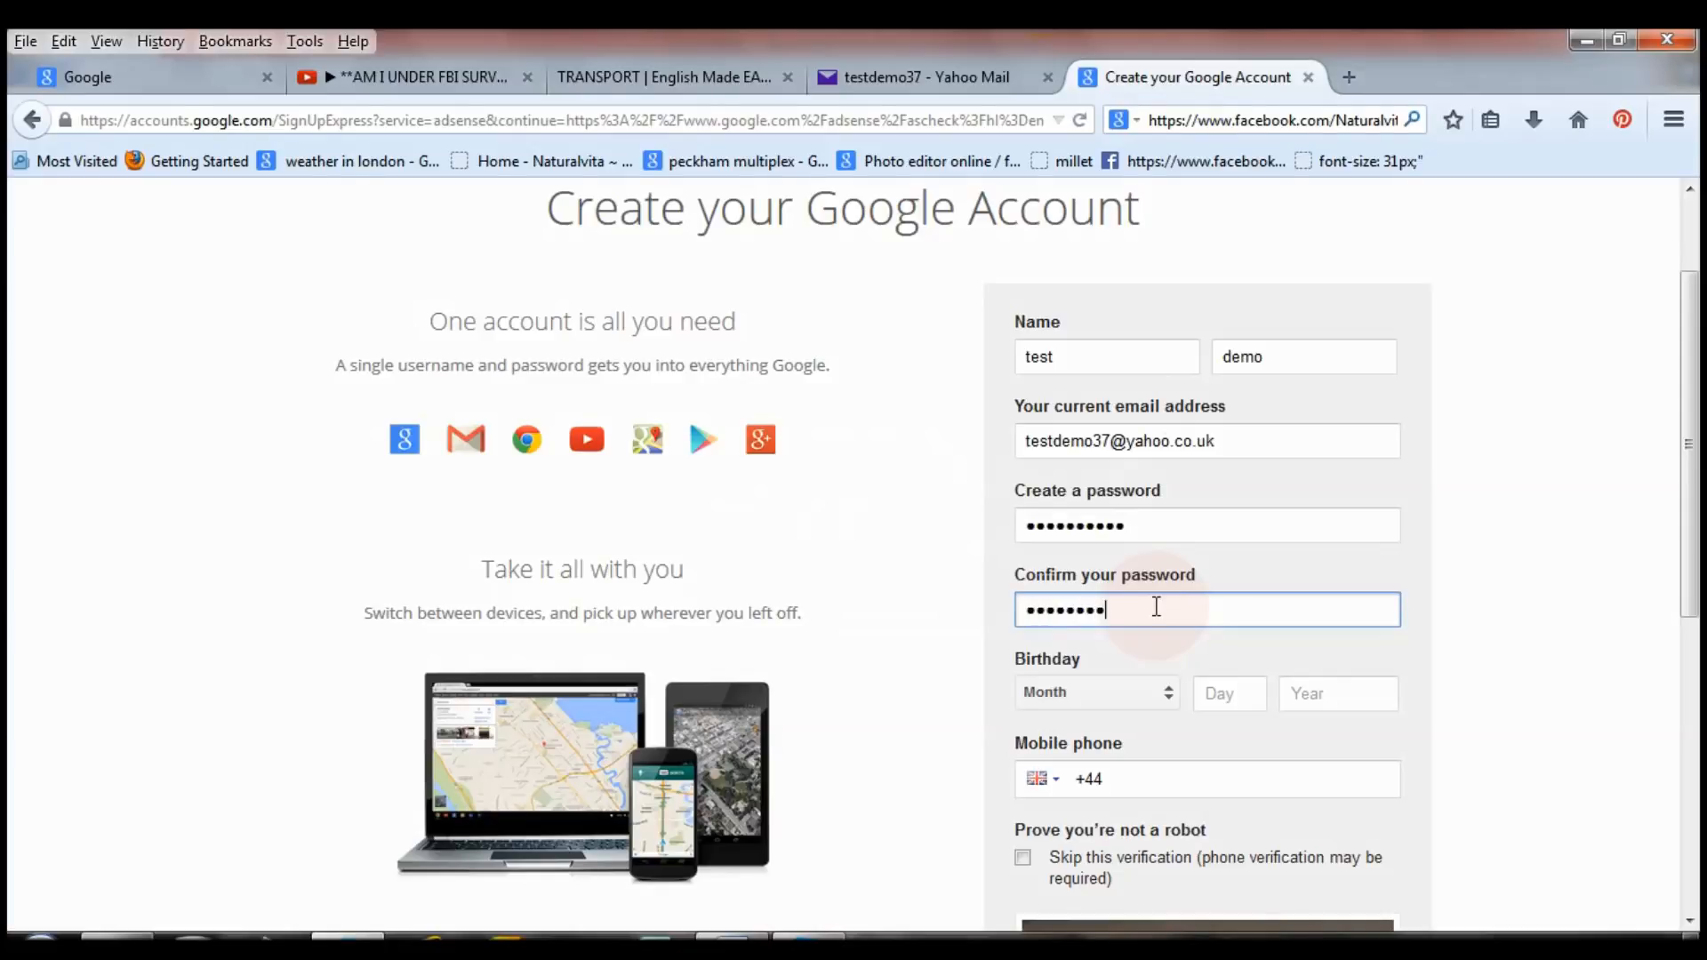
type("••")
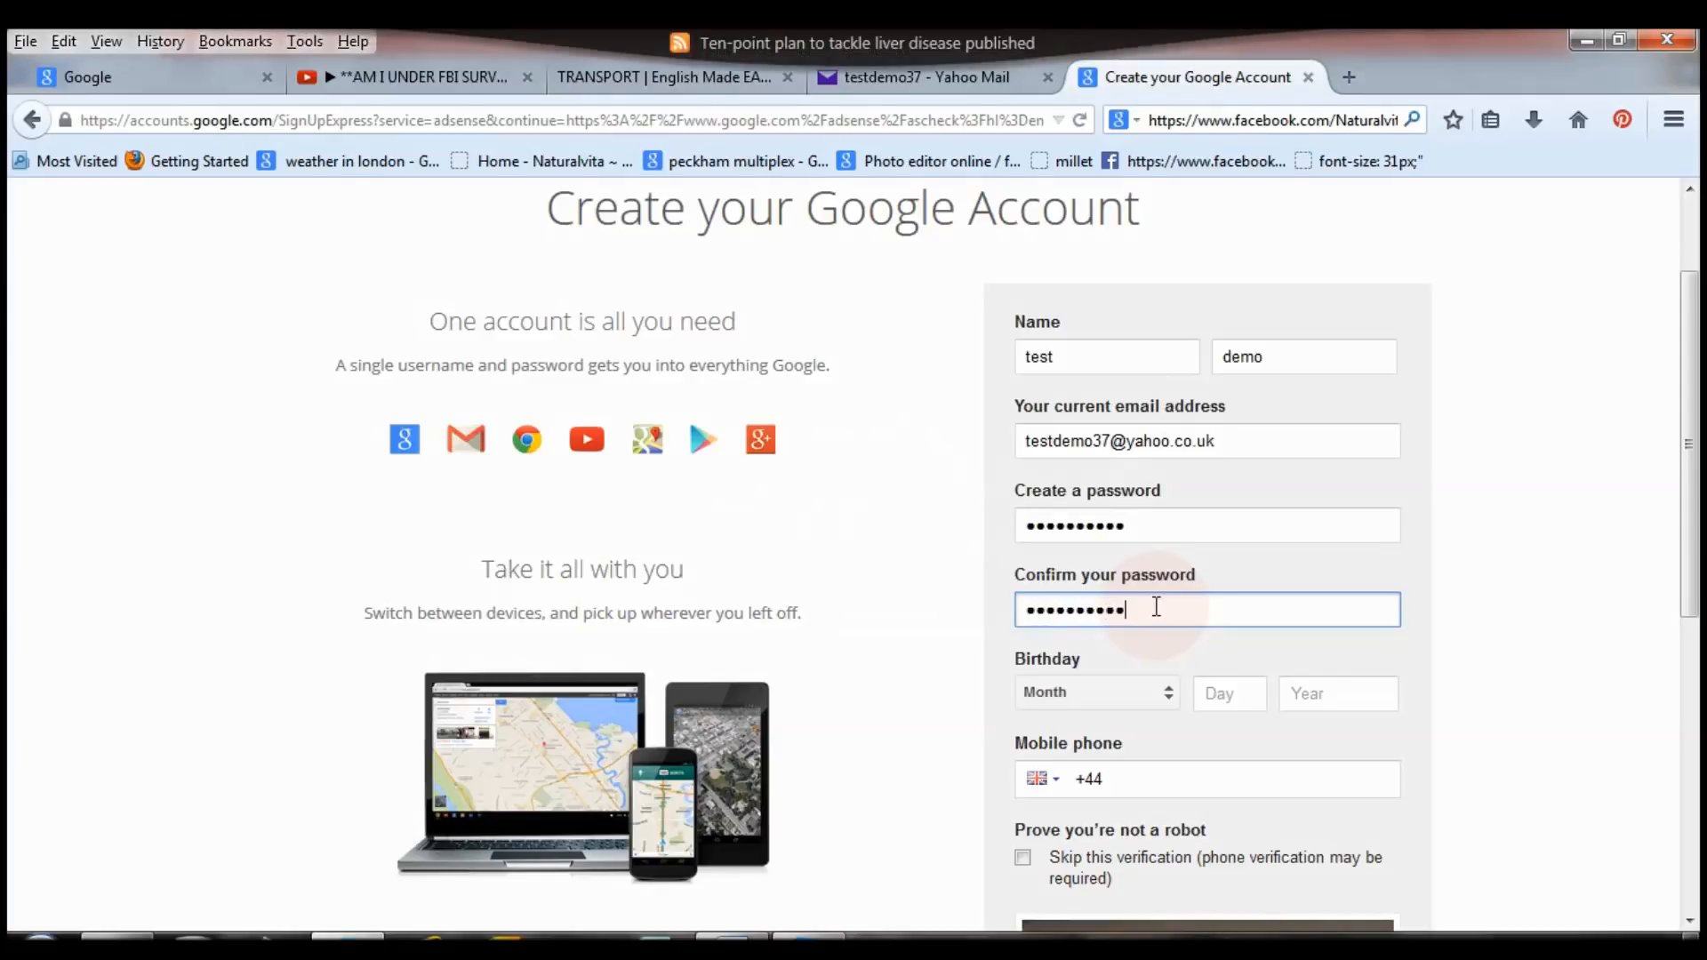
left_click(1171, 701)
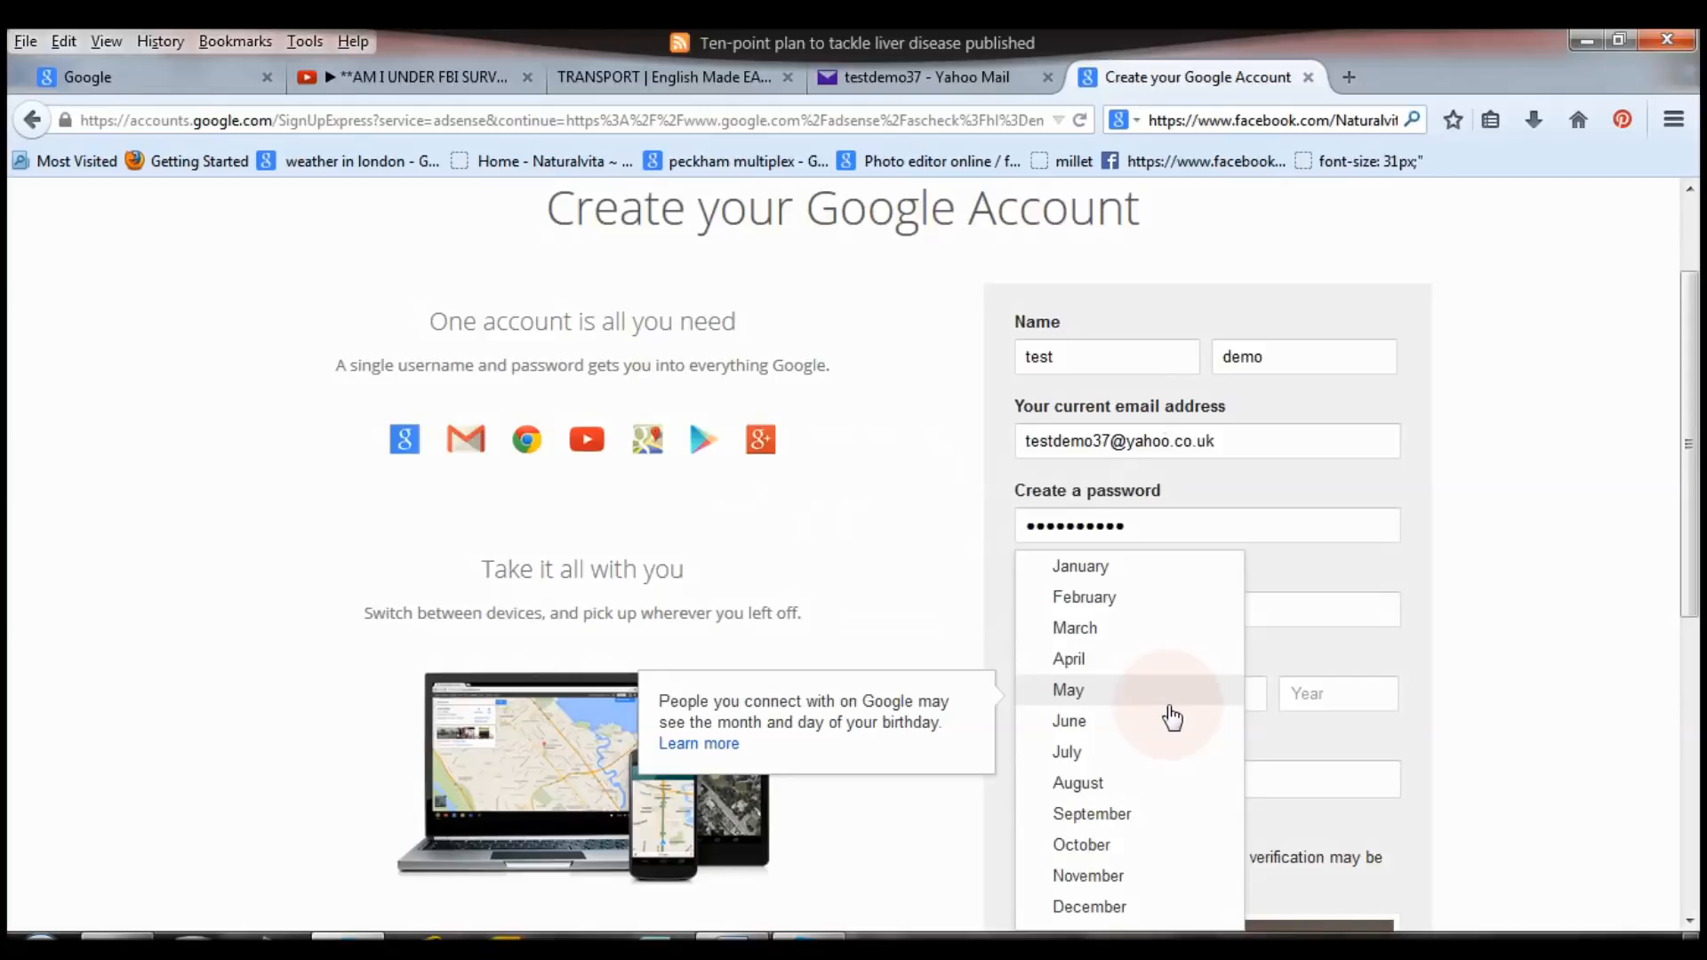
left_click(1172, 720)
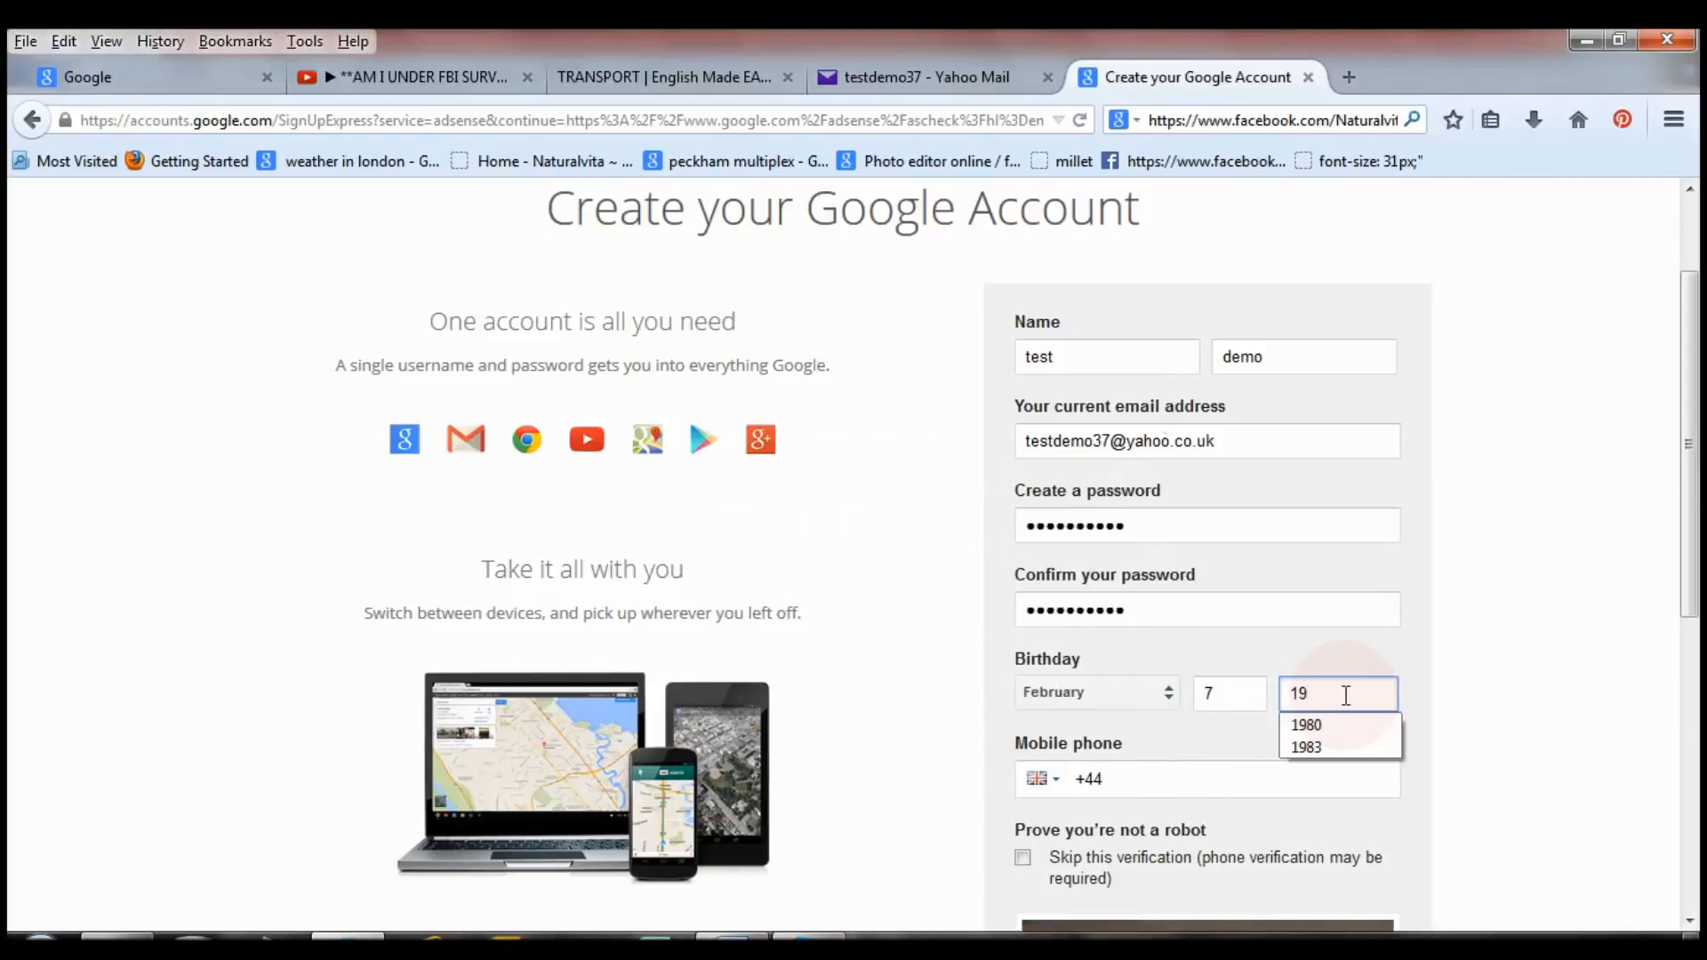
type("80")
left_click(1346, 727)
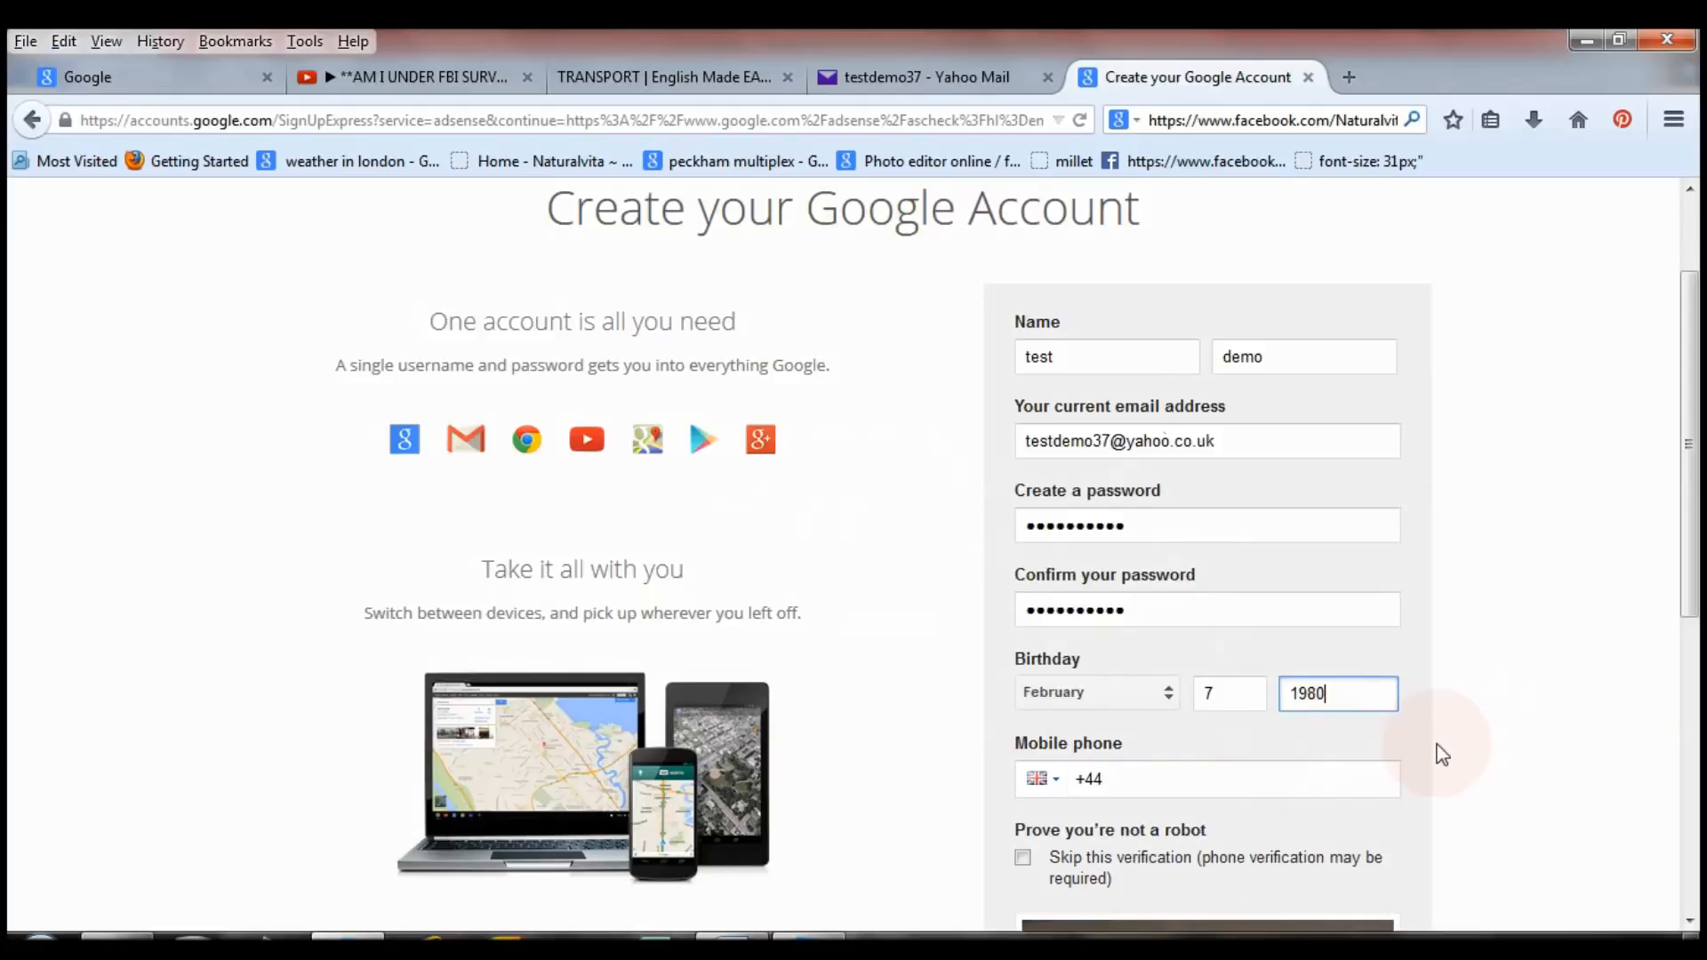
left_click_drag(1700, 469, 1697, 591)
Enter the captcha text, agree to the Google Terms of Service, and submit with Next step.
left_click(1147, 549)
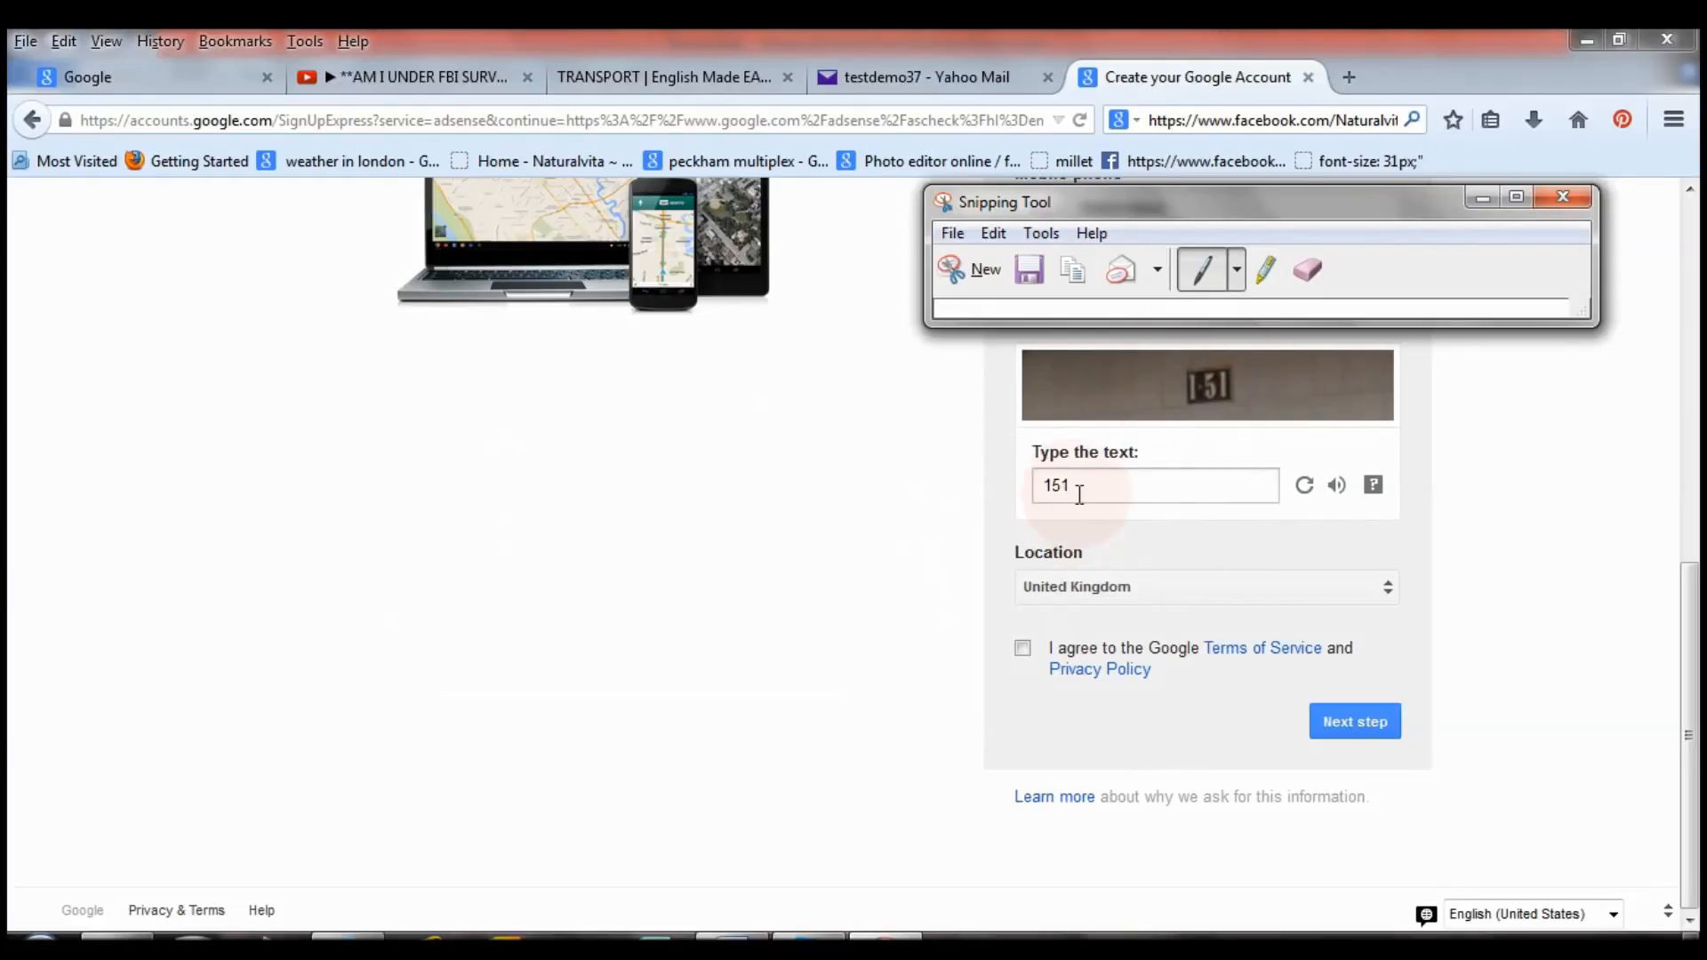
left_click(1022, 648)
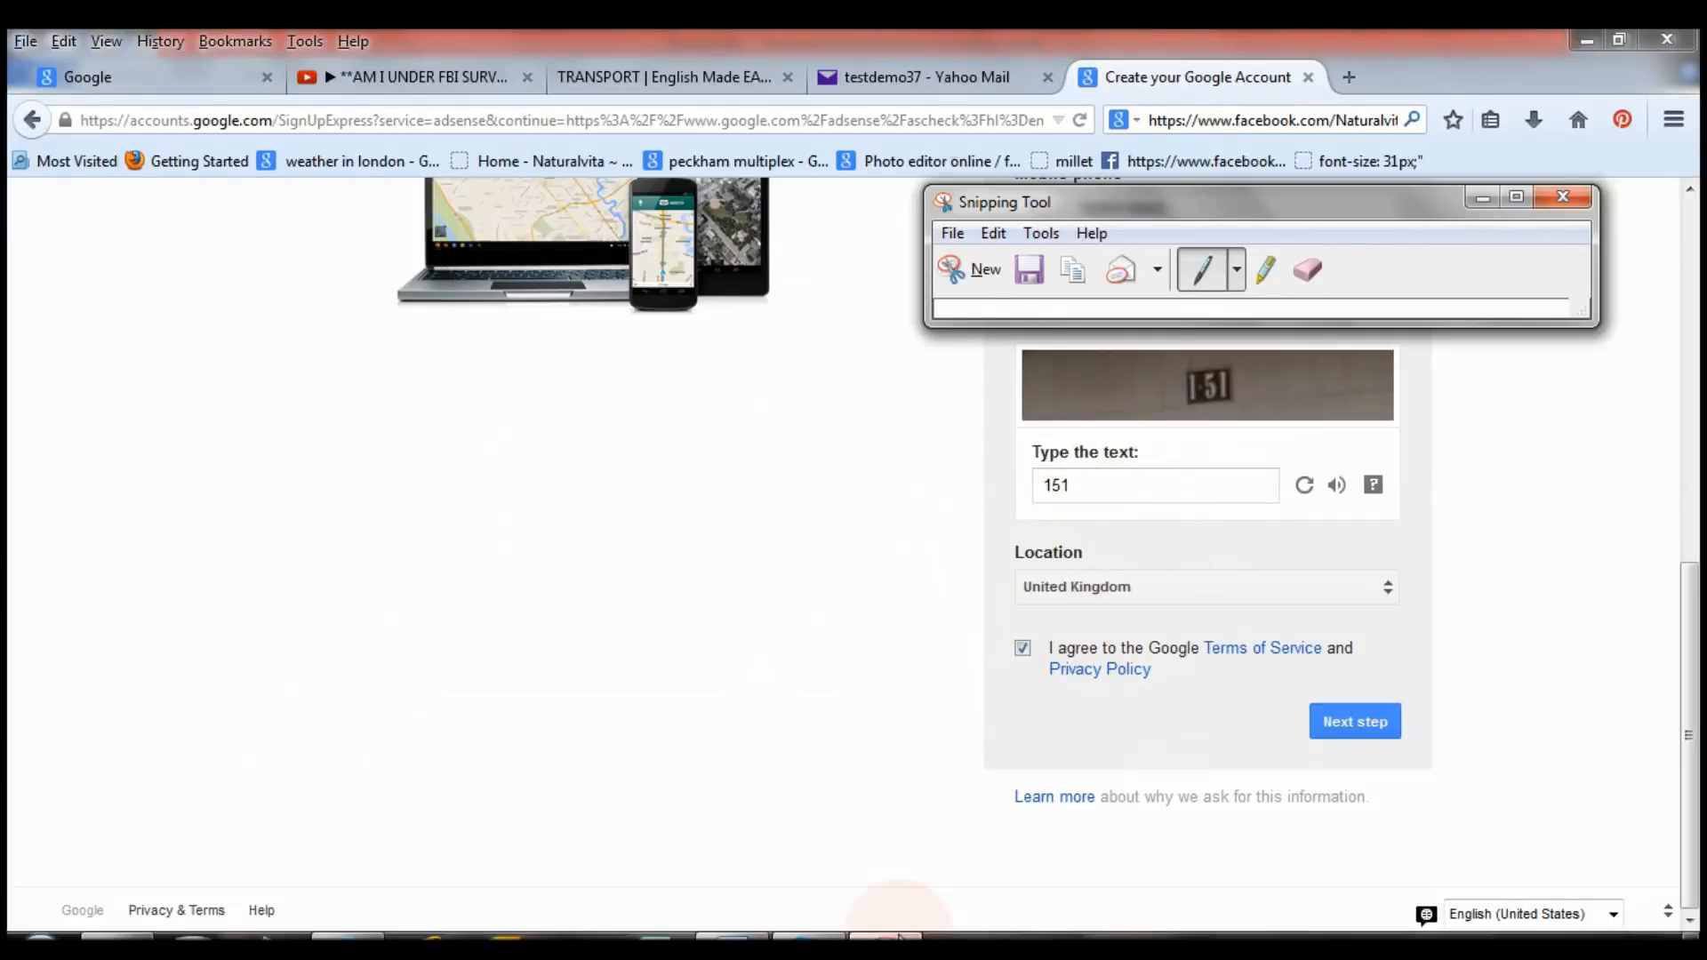
left_click(1355, 722)
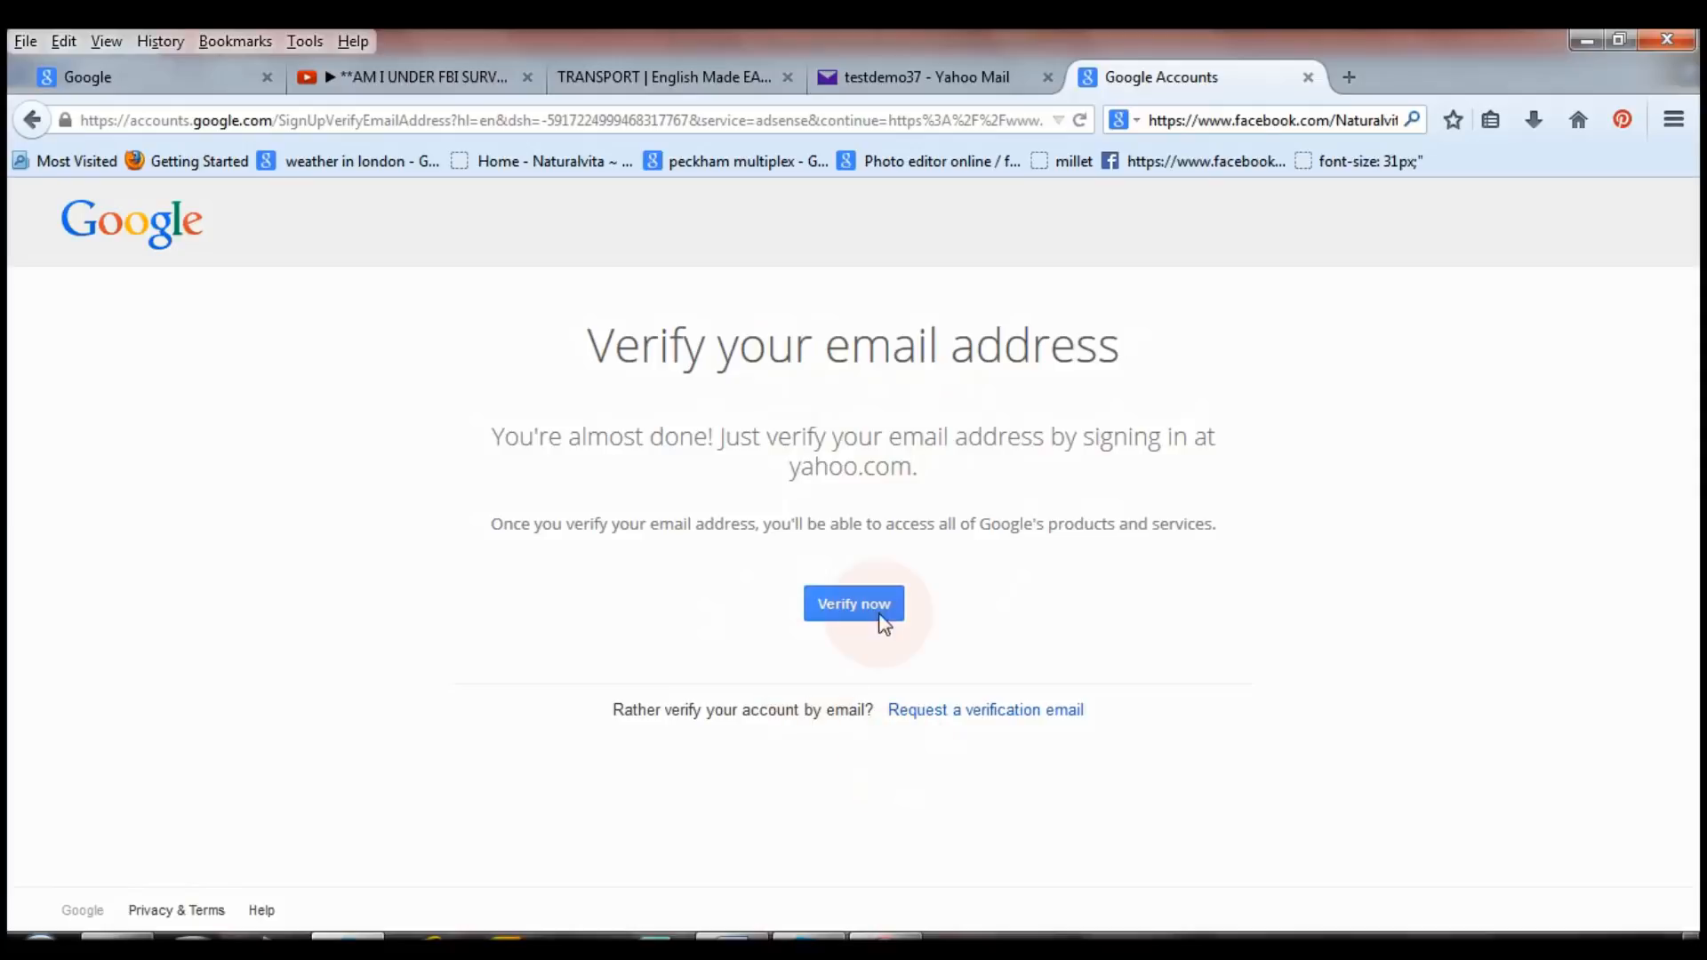
Verify the email through Yahoo by maximizing the popup and agreeing to share the Yahoo ID with Google.
left_click(825, 616)
left_click(845, 610)
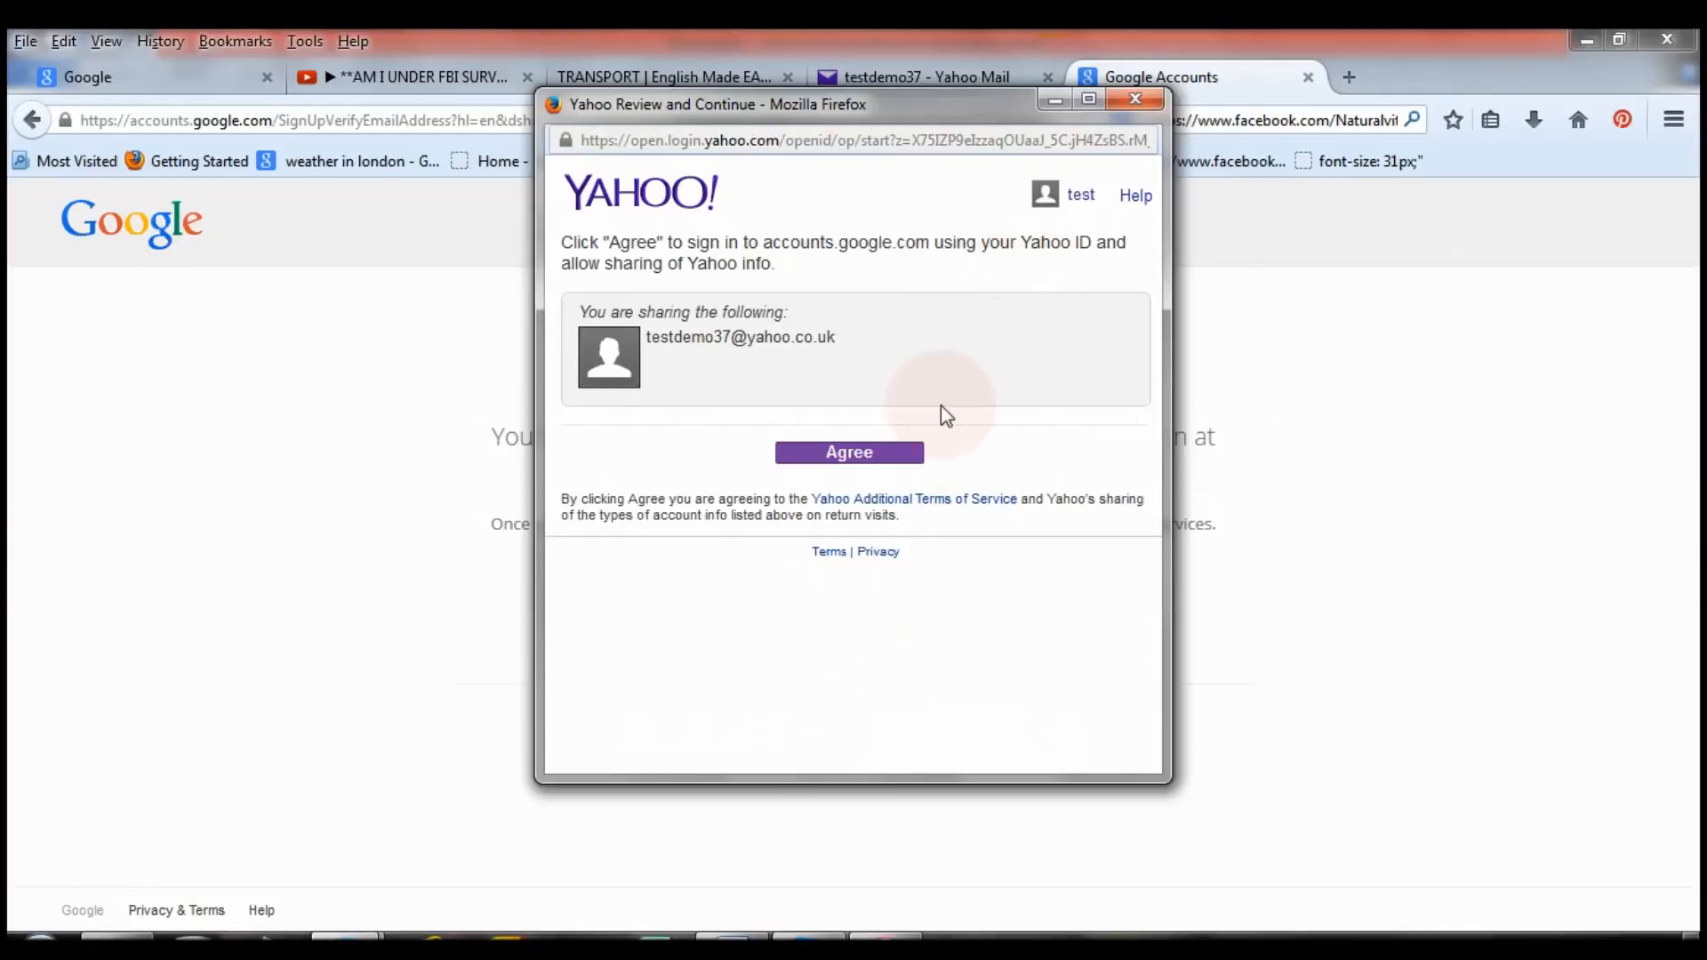
left_click(1088, 99)
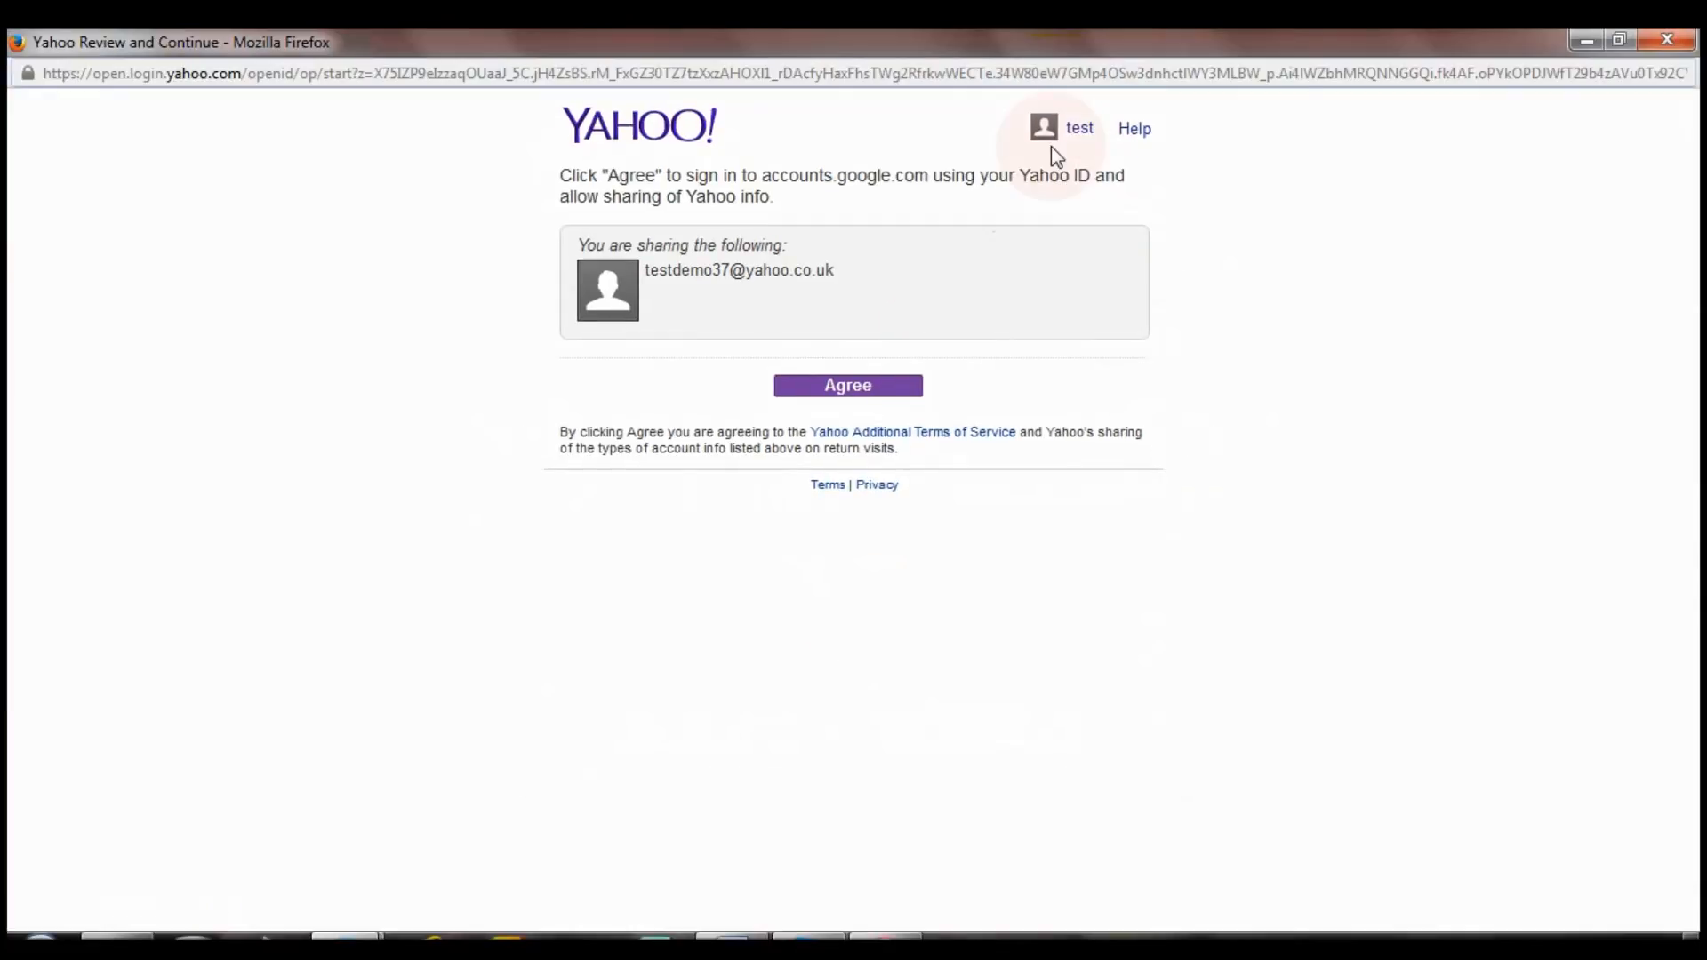
left_click(852, 404)
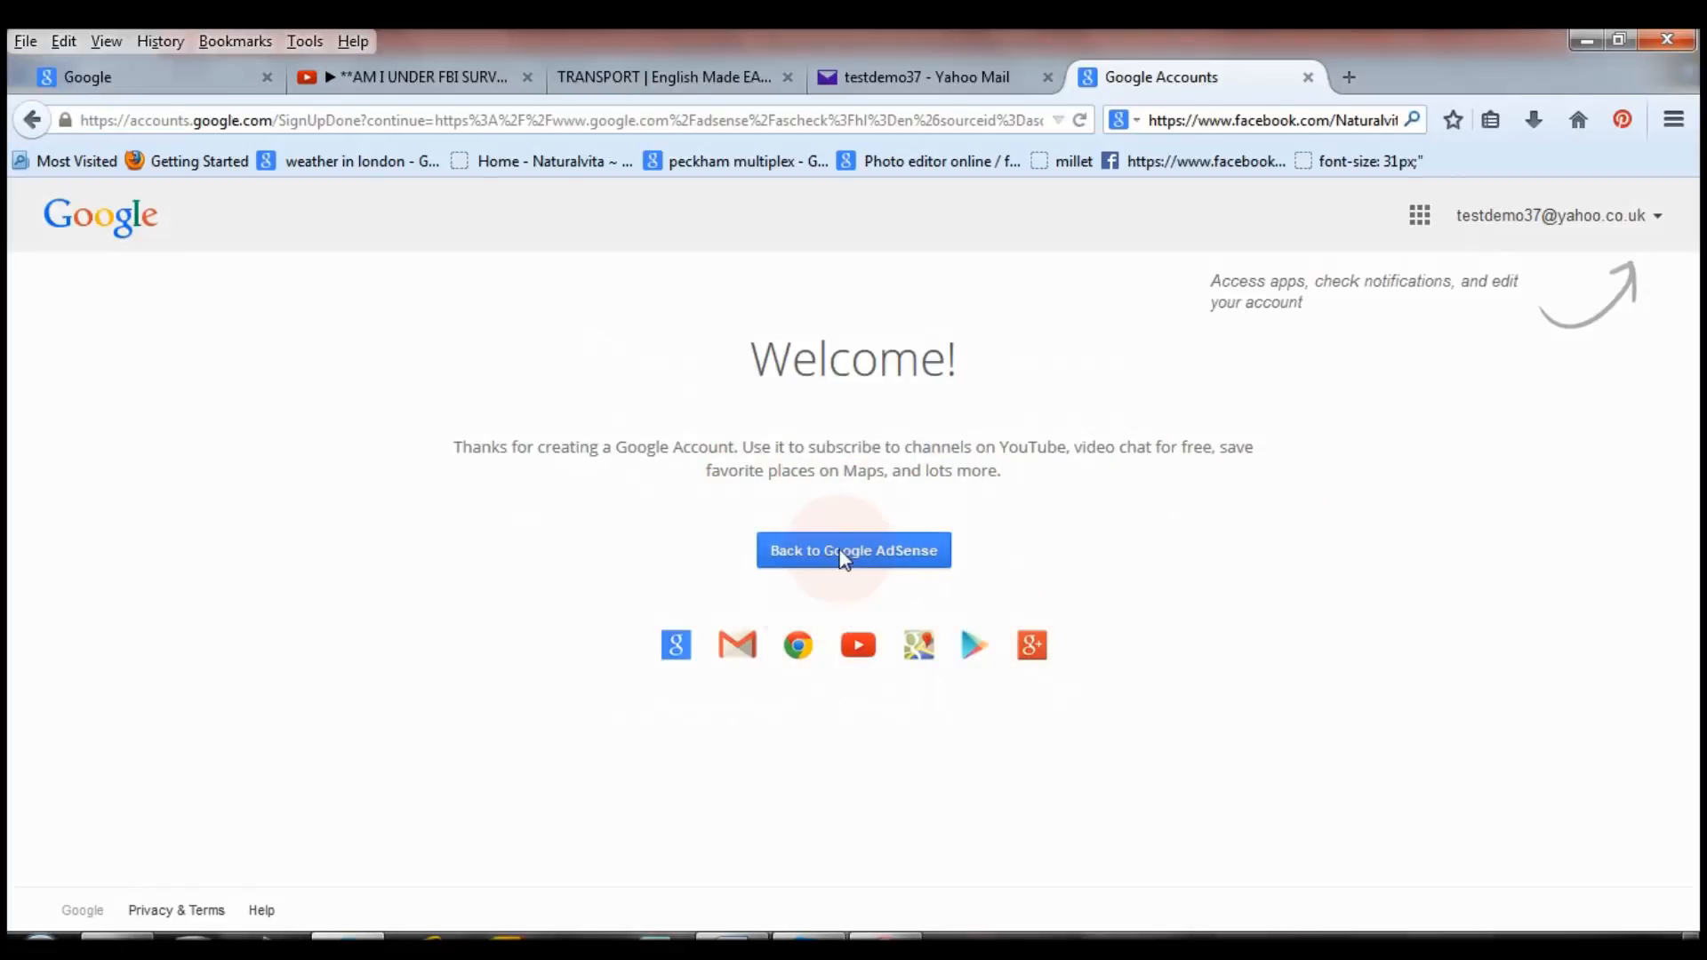
Return to Google AdSense and enter naturalvita.net in 'I will show ads on'.
left_click(887, 552)
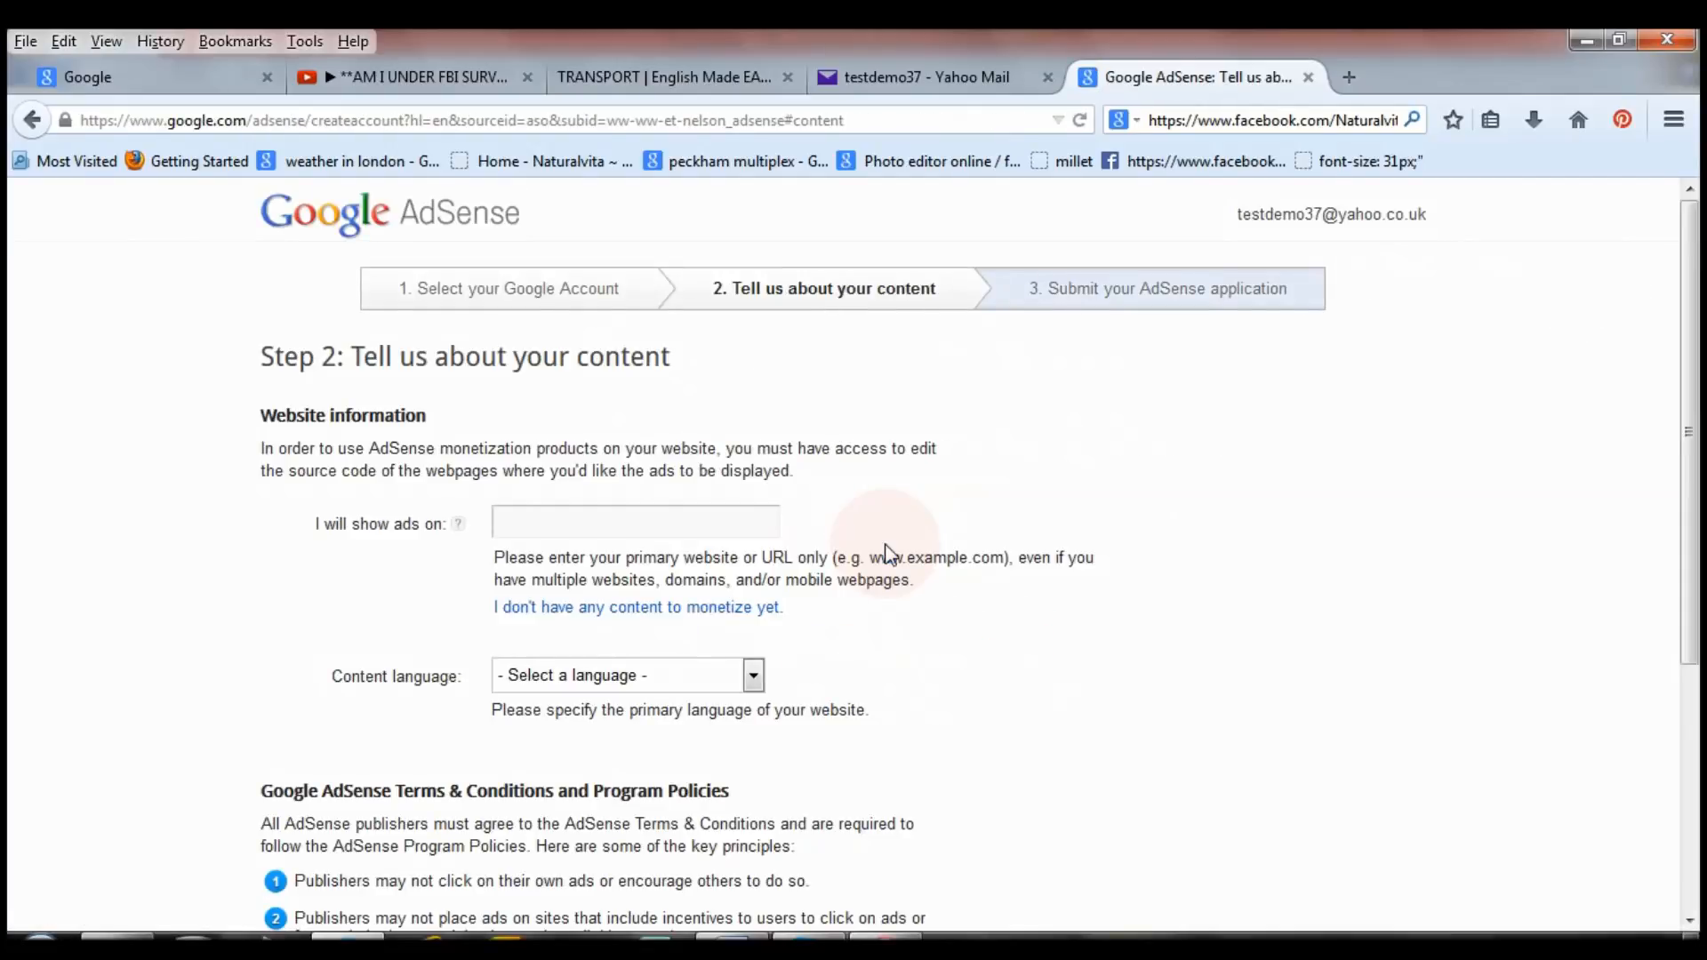
left_click(634, 521)
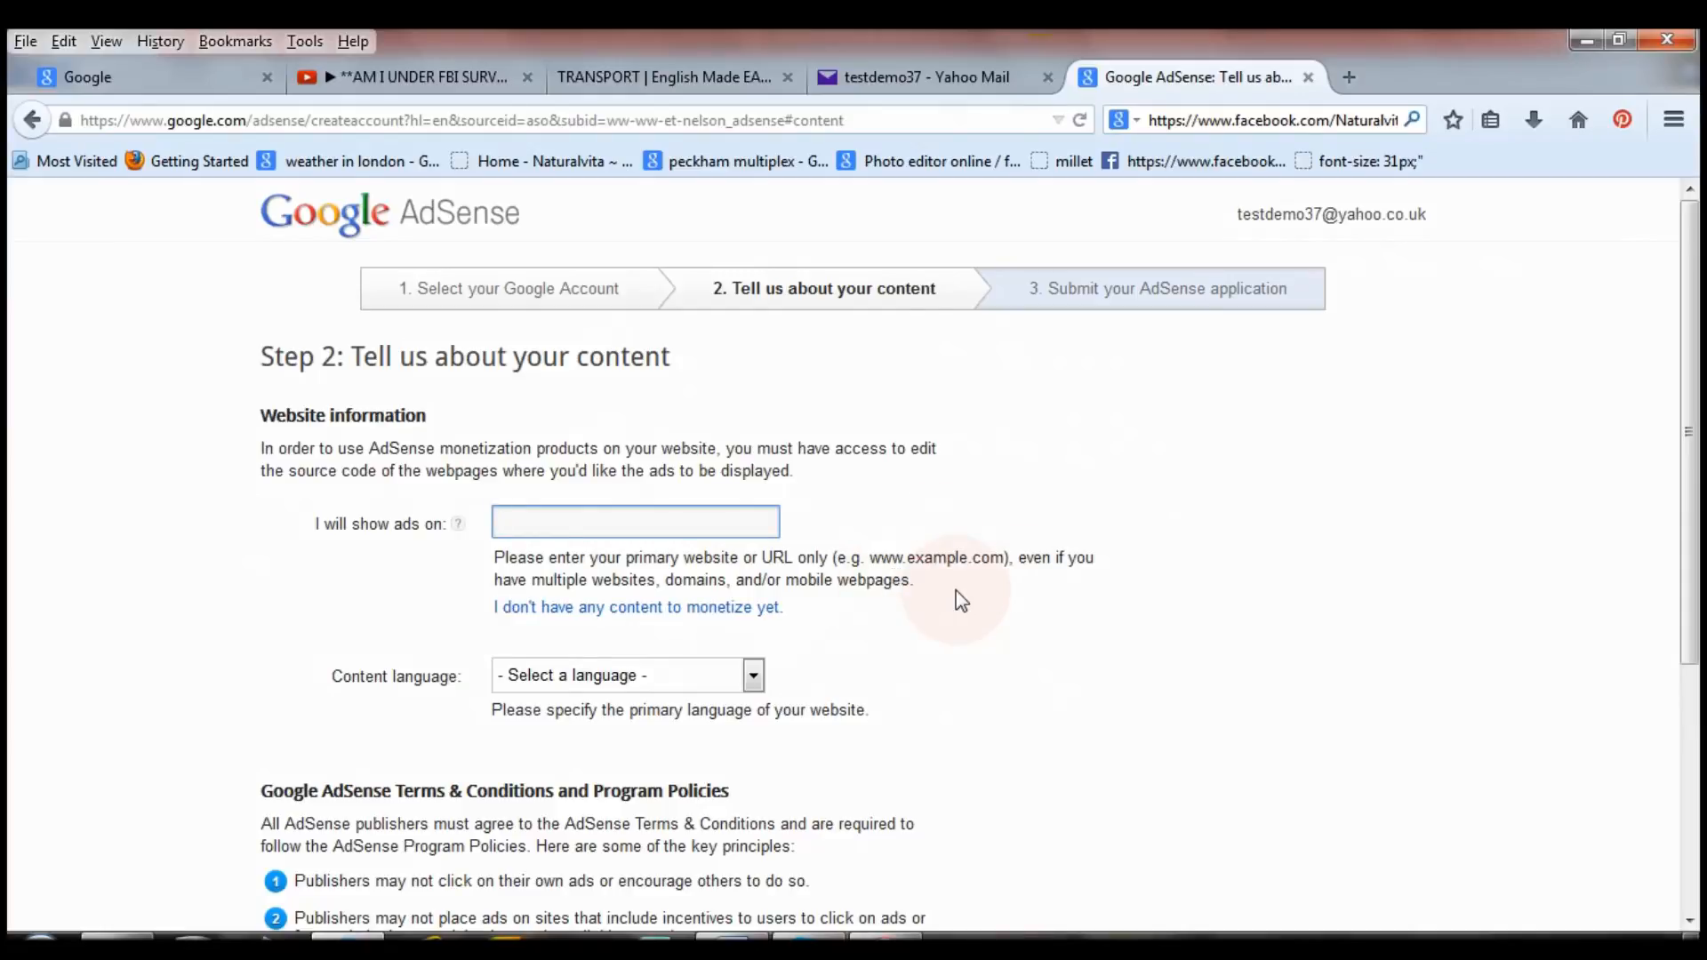
type("naturalvita.net")
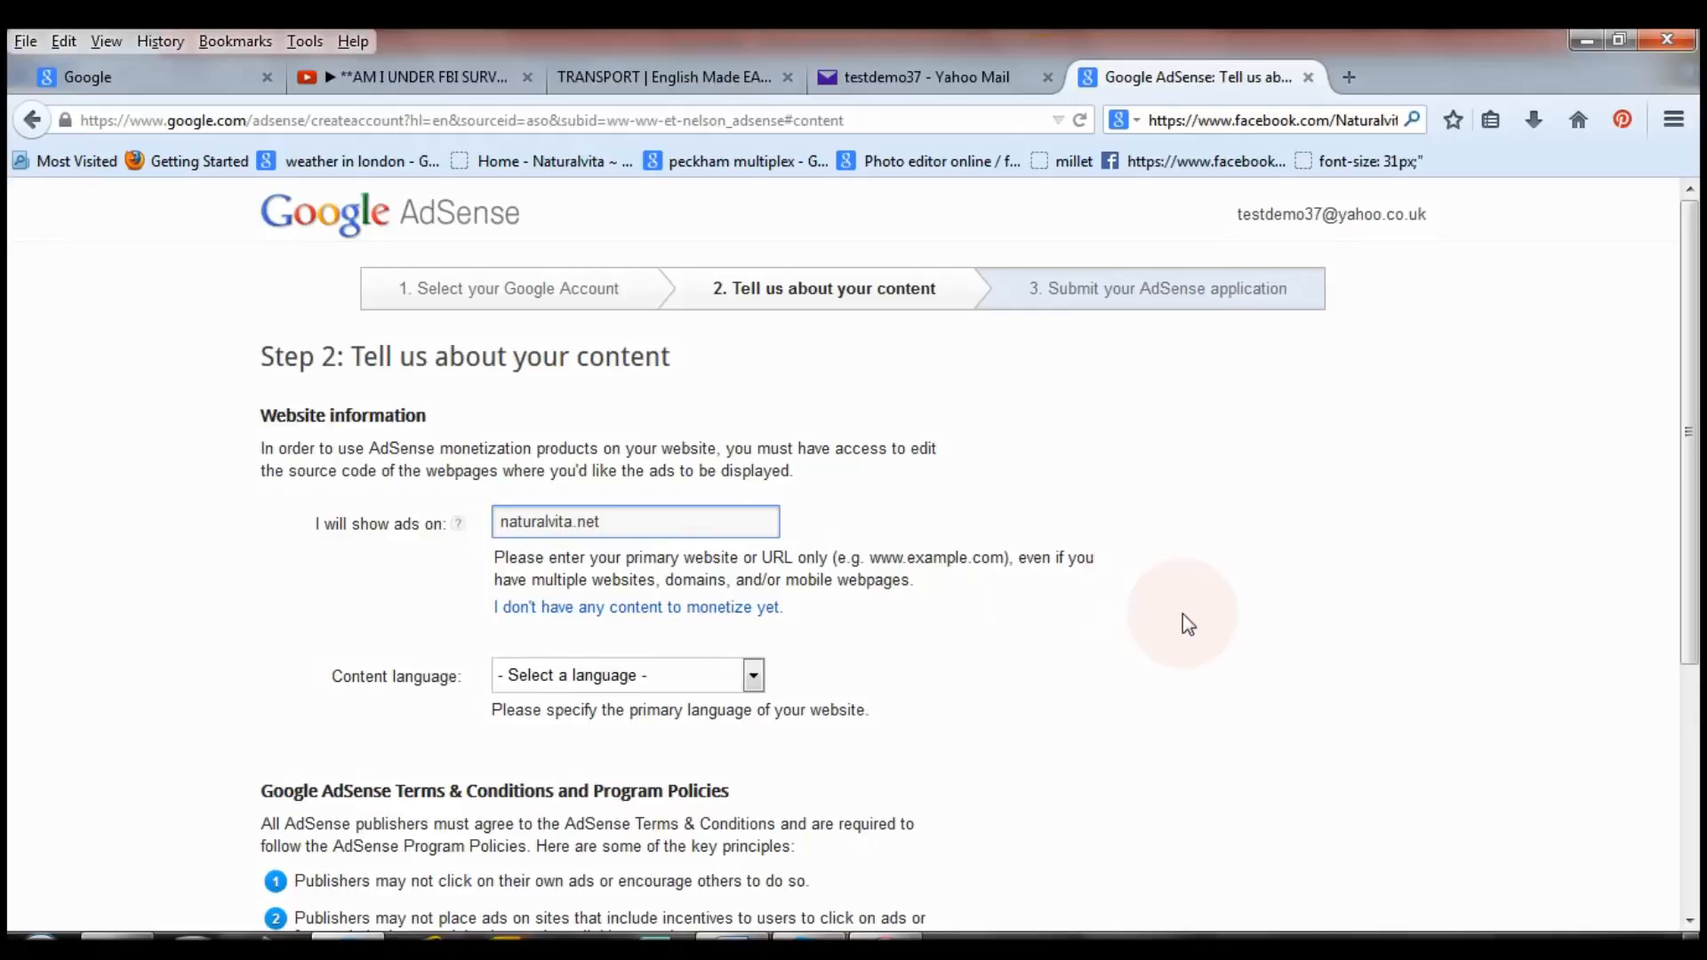
key("Tab")
Choose English as the content language and continue to Step 3.
scroll(842, 638, "down", 3)
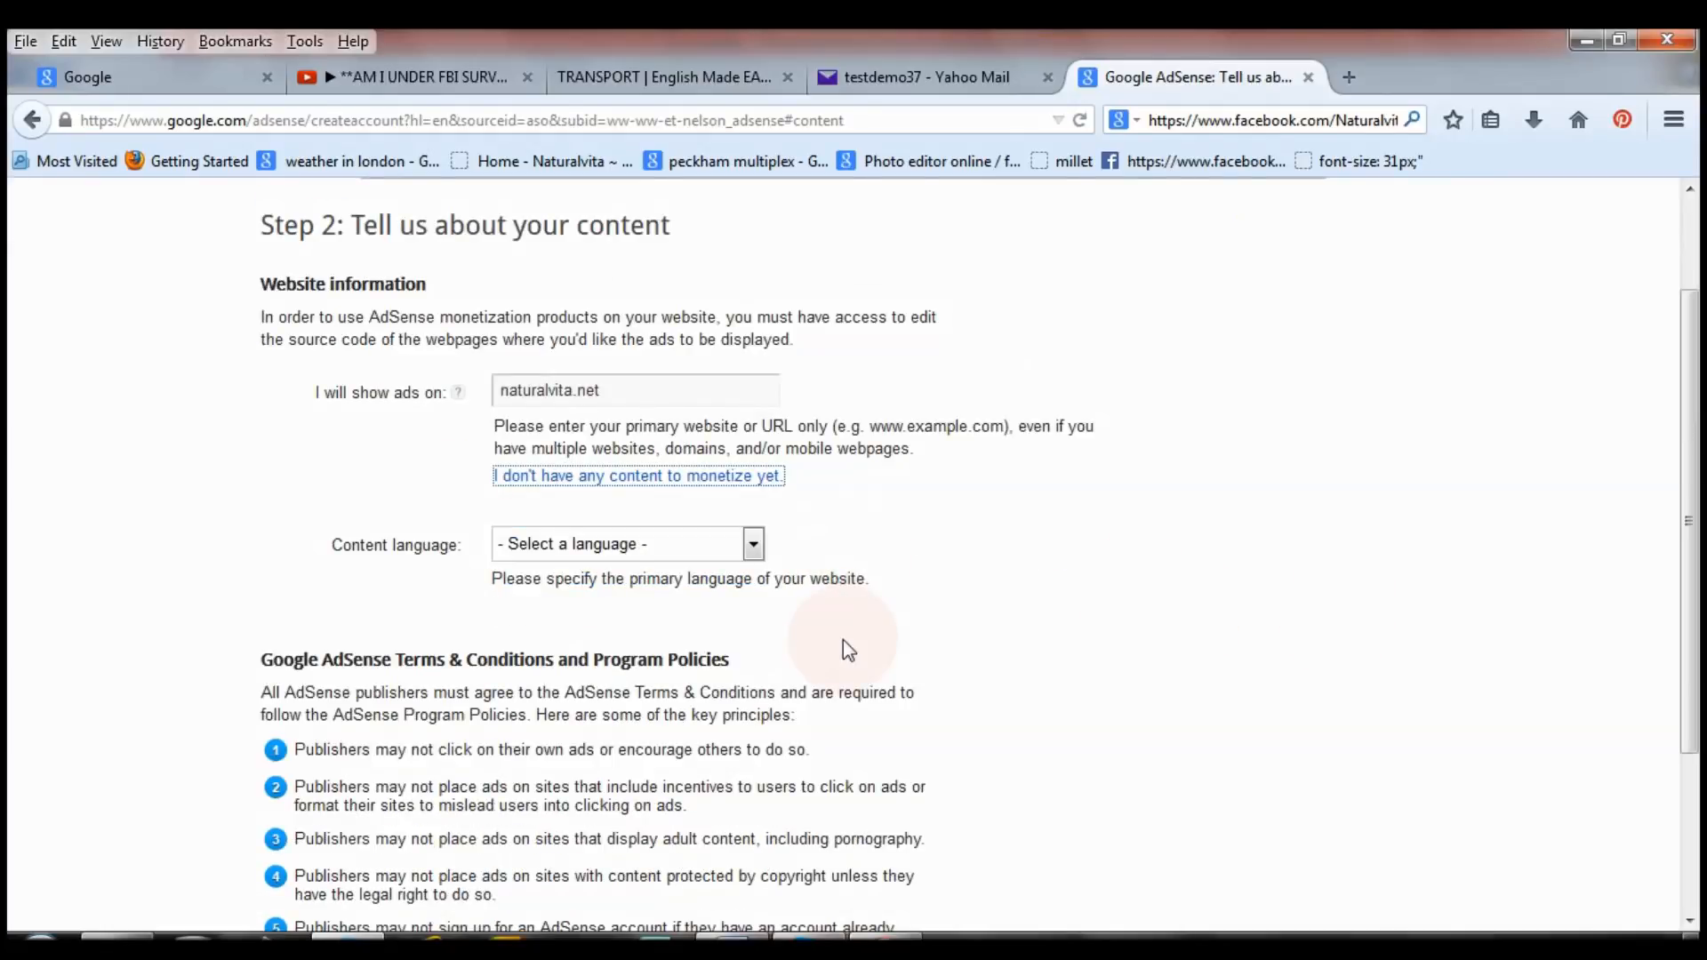
left_click(753, 544)
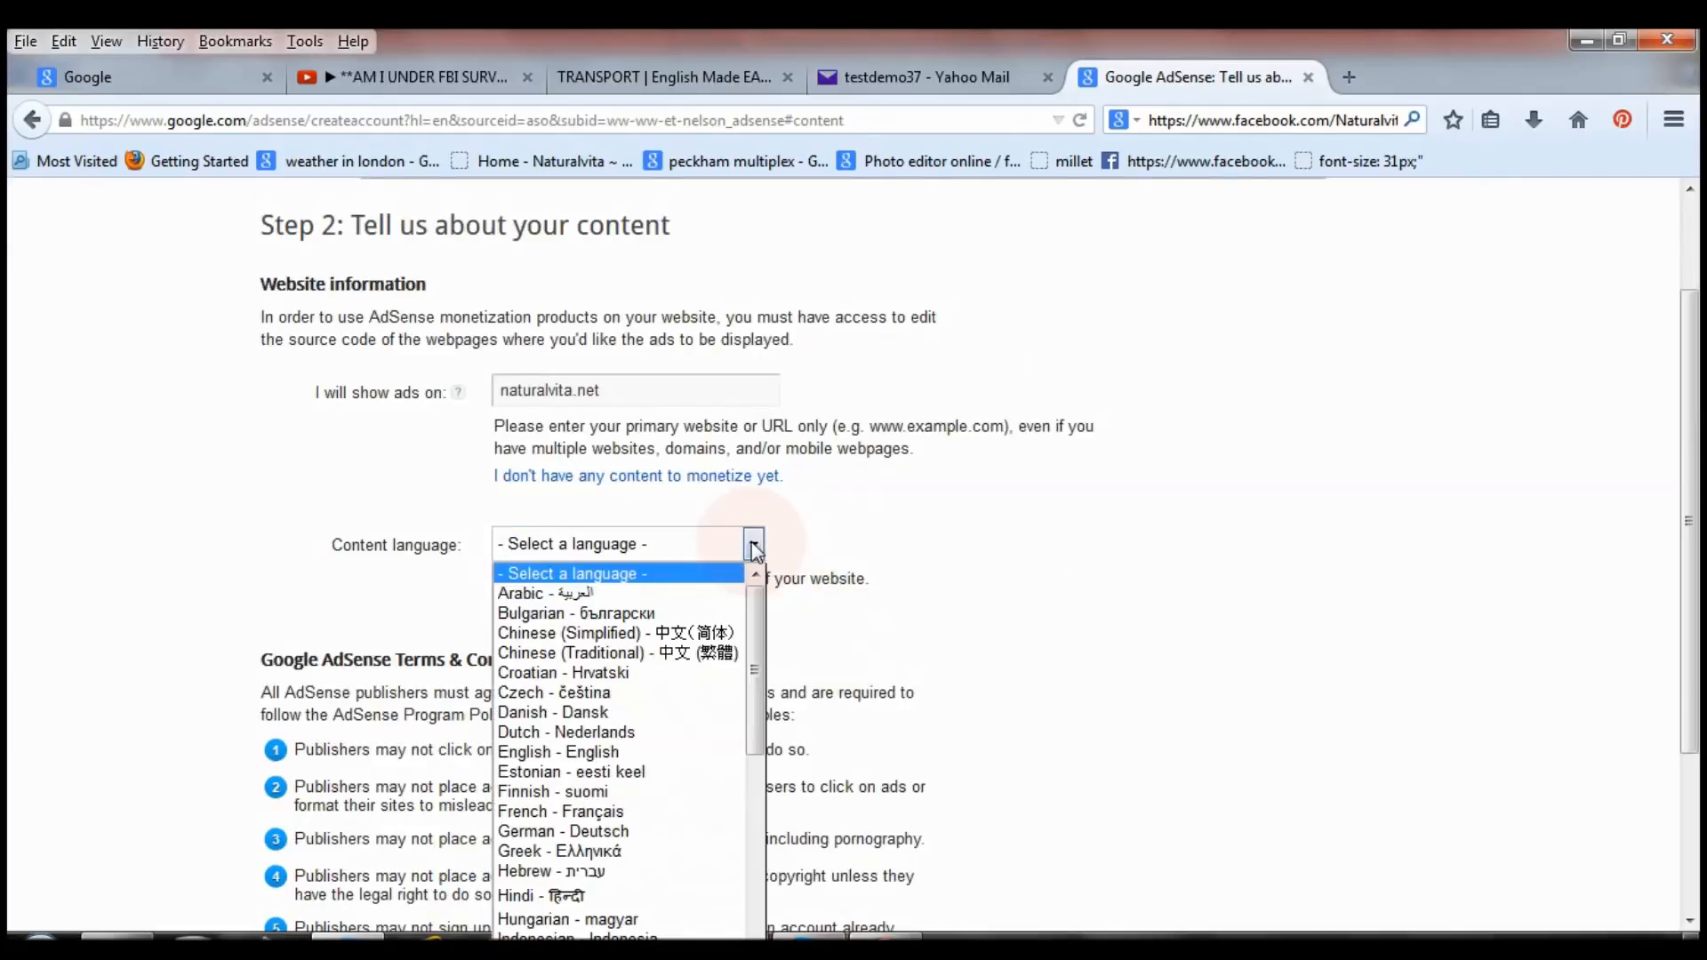
left_click_drag(757, 598, 754, 858)
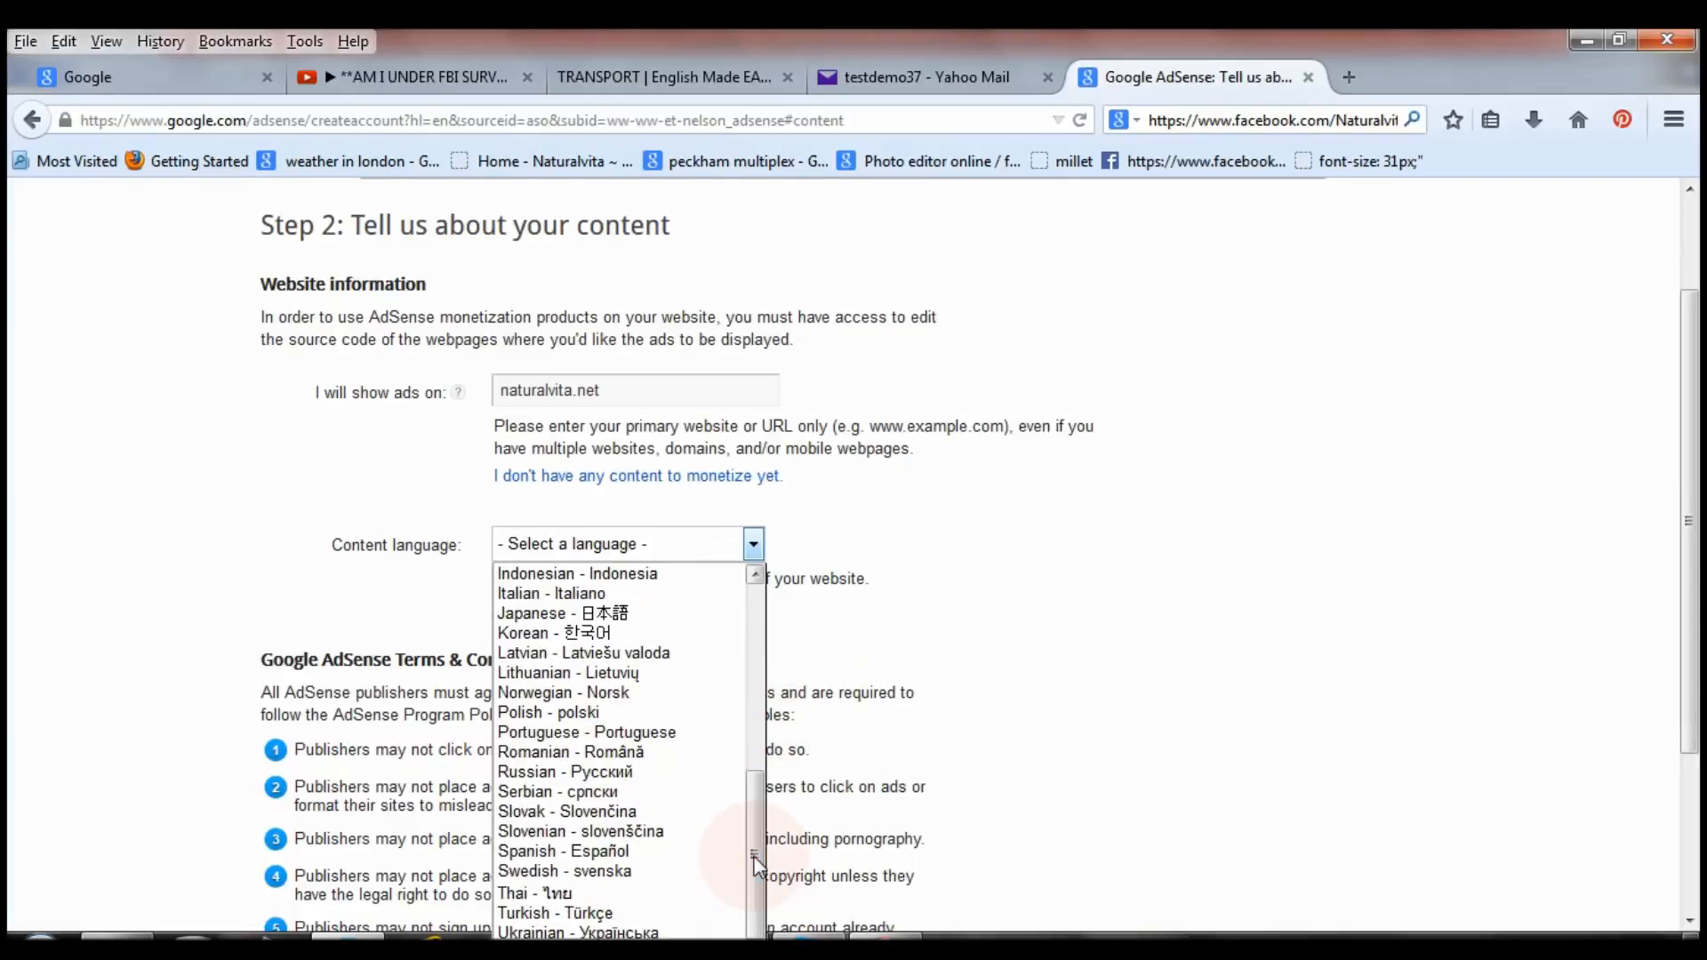
left_click_drag(754, 859, 754, 722)
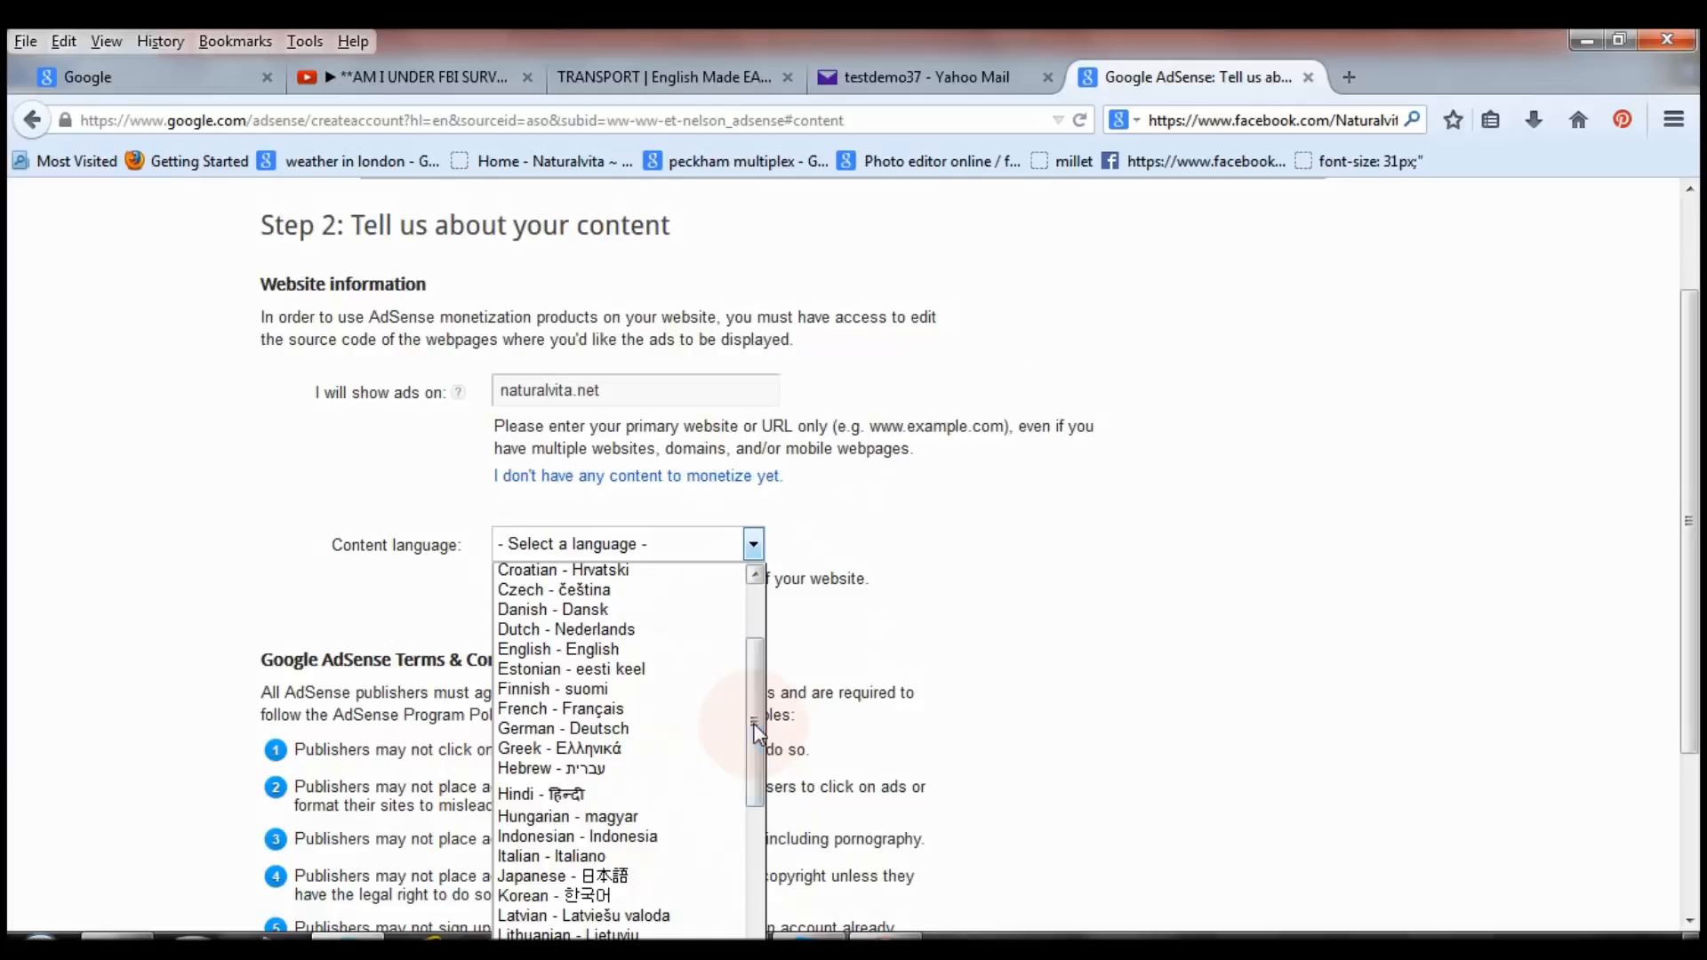
left_click(613, 649)
scroll(1699, 412, "down", 5)
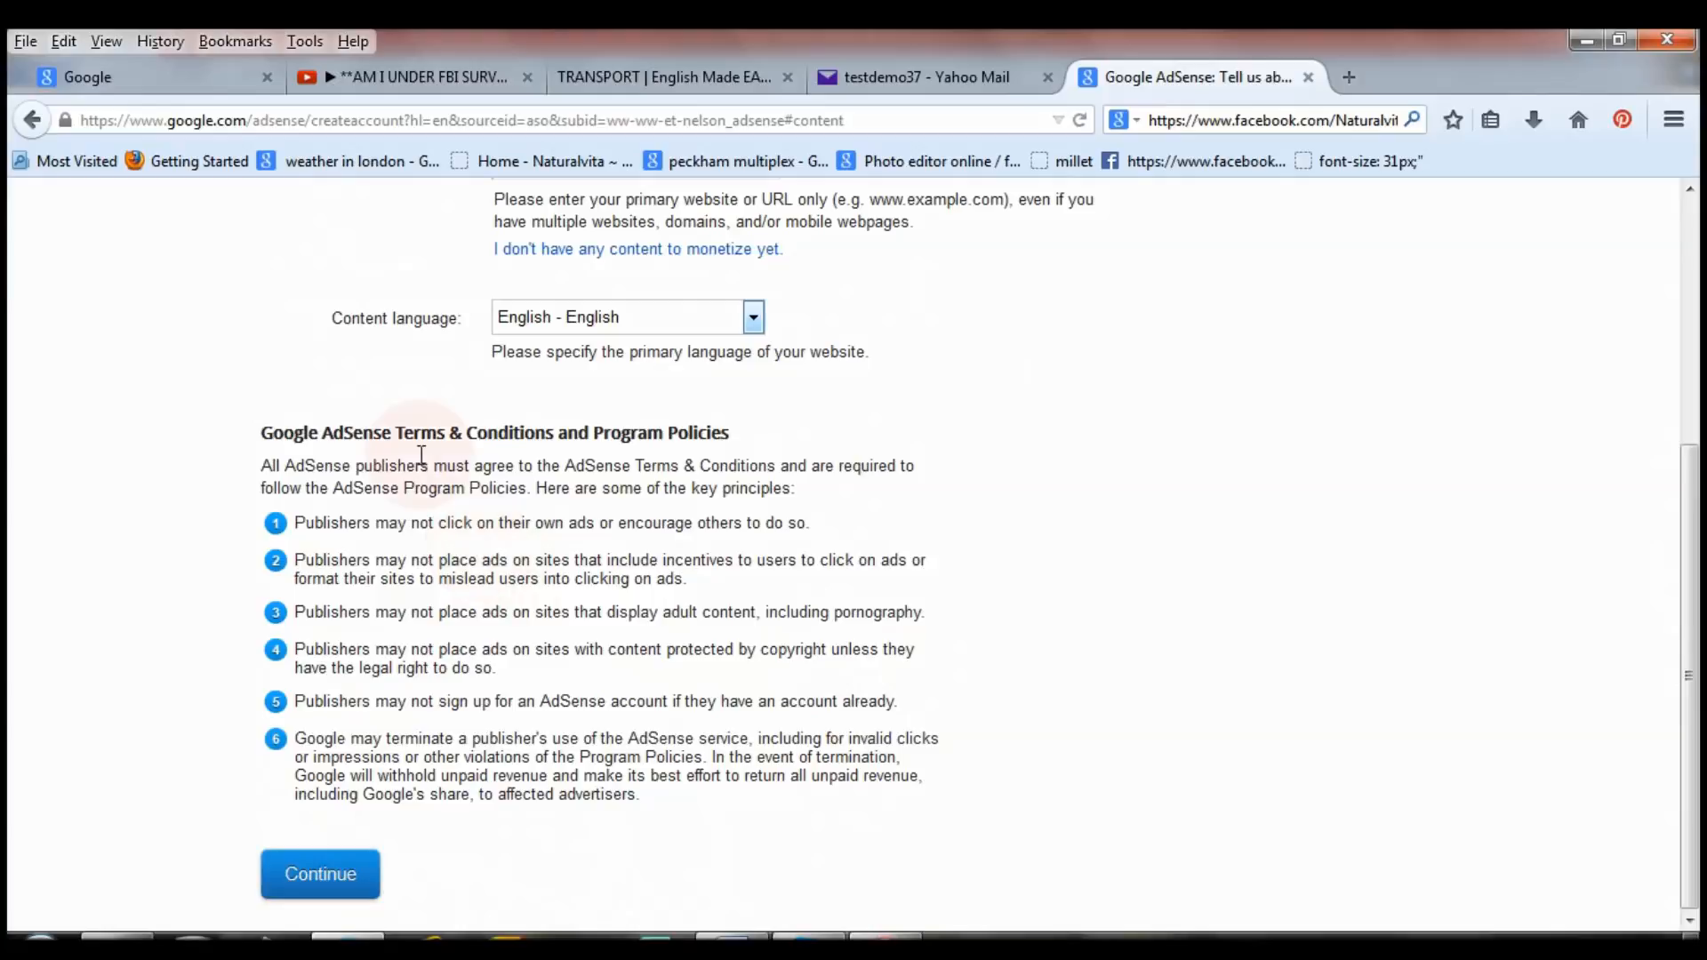
left_click(343, 889)
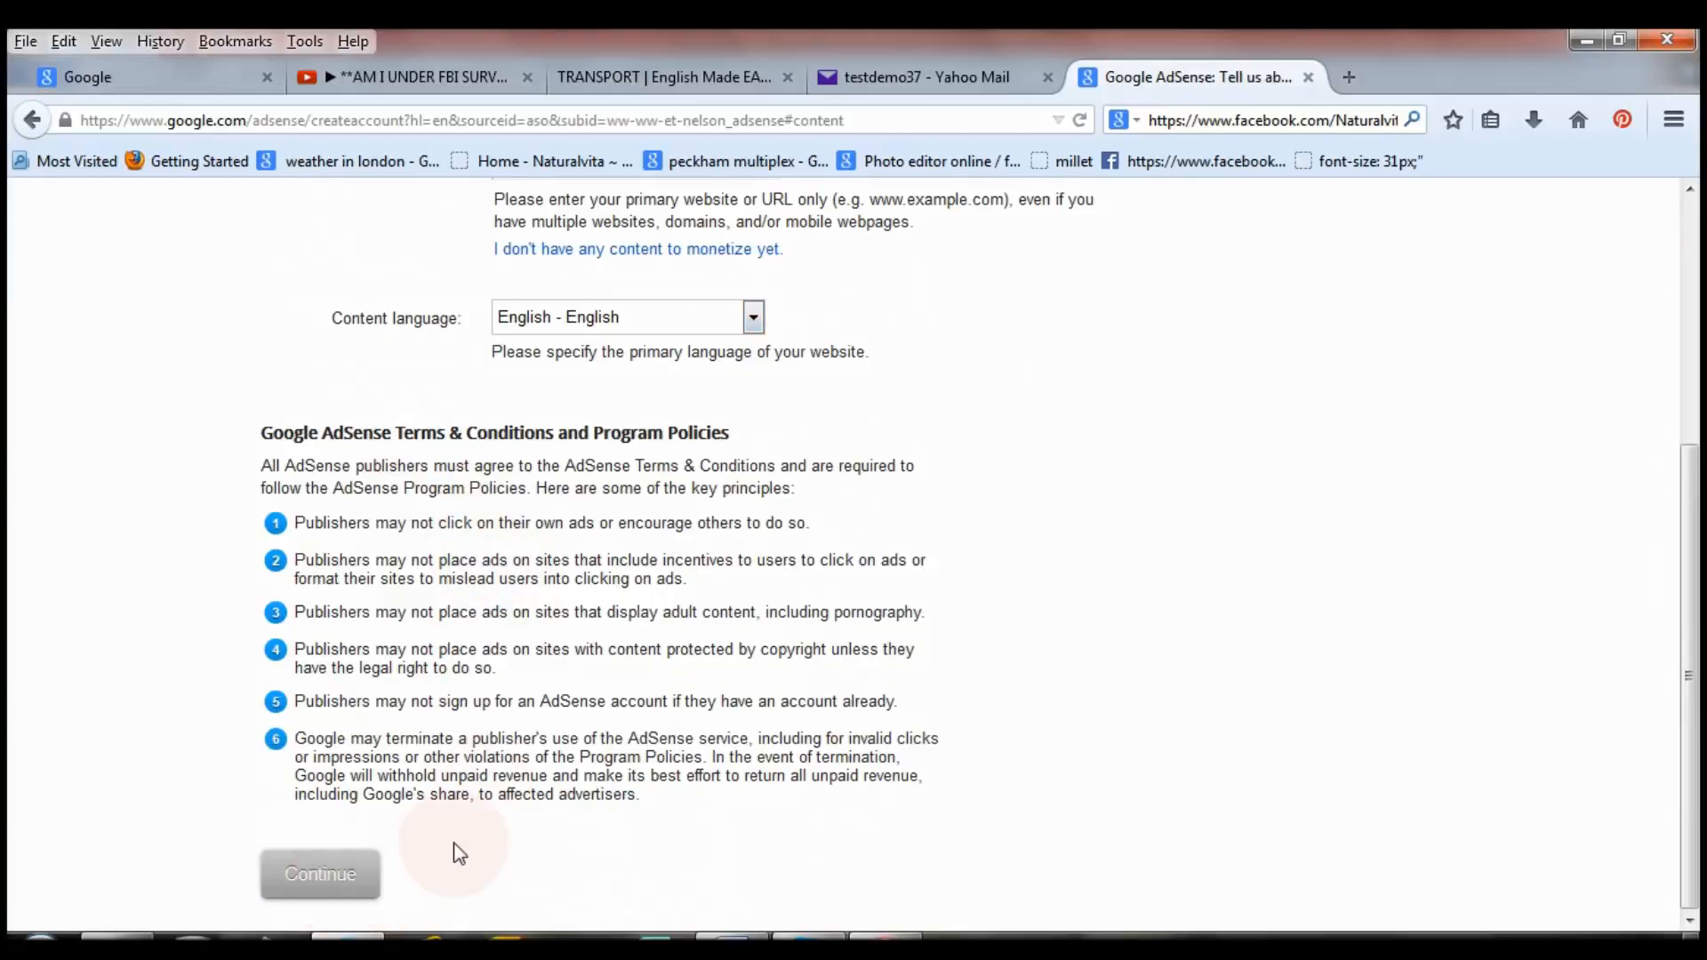
left_click_drag(1693, 570, 1694, 326)
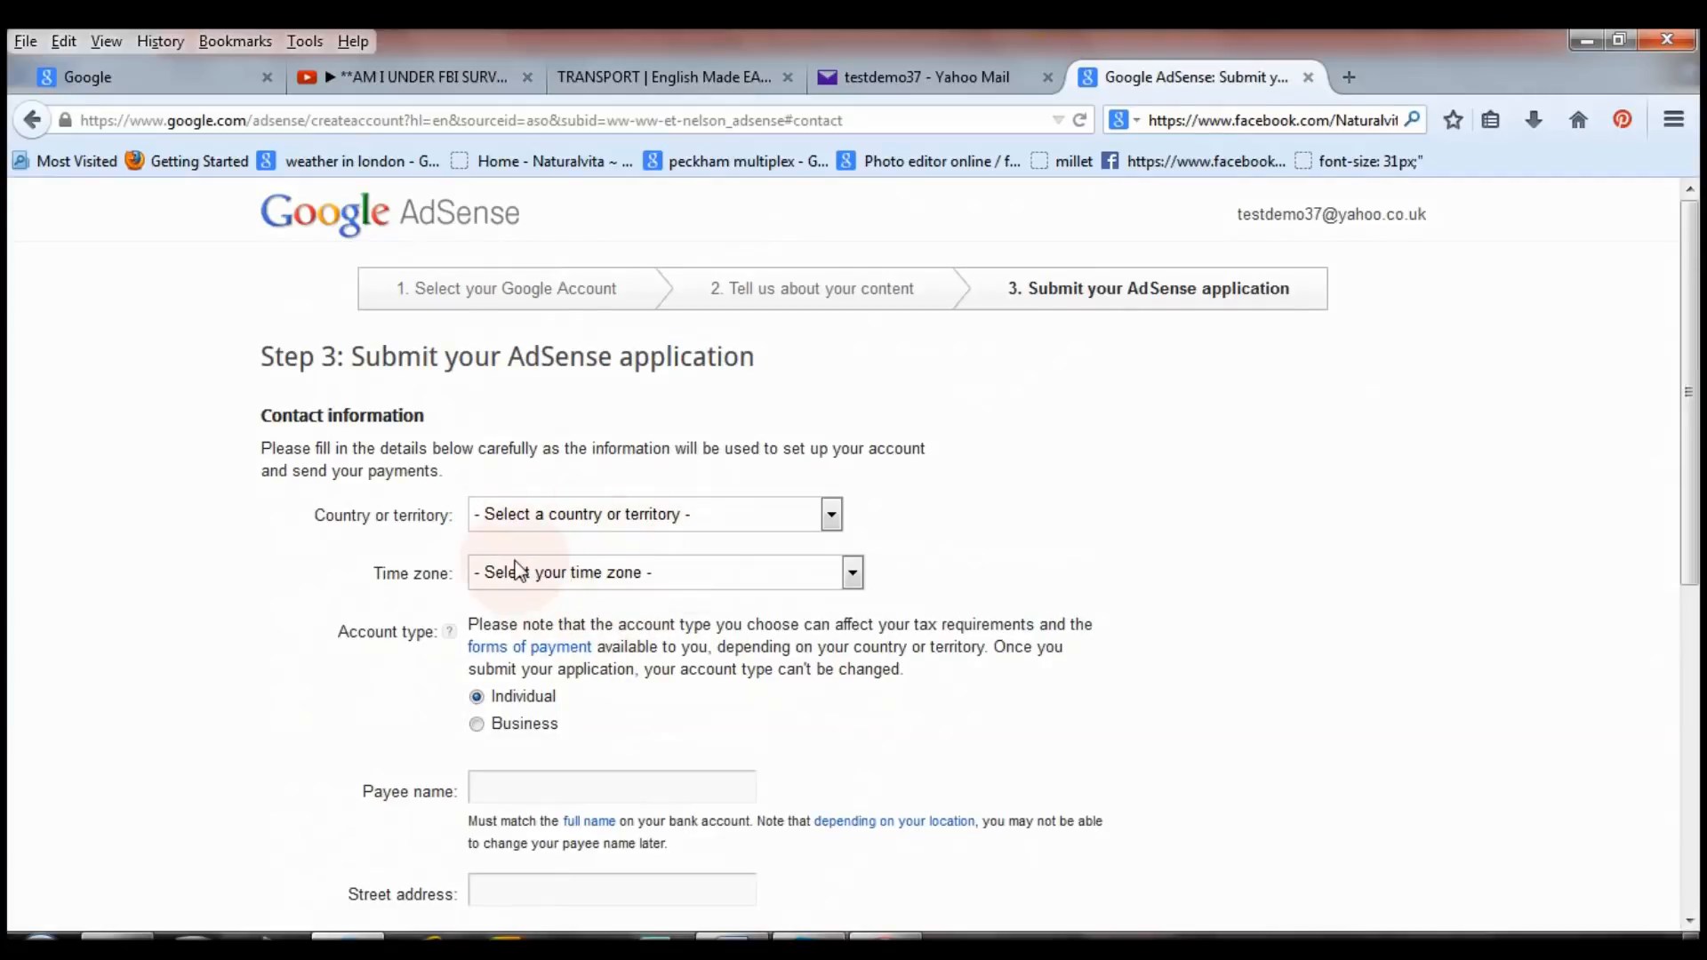
Pick United Kingdom for Country or territory and (+00:00) London for Time zone on Step 3.
left_click(832, 516)
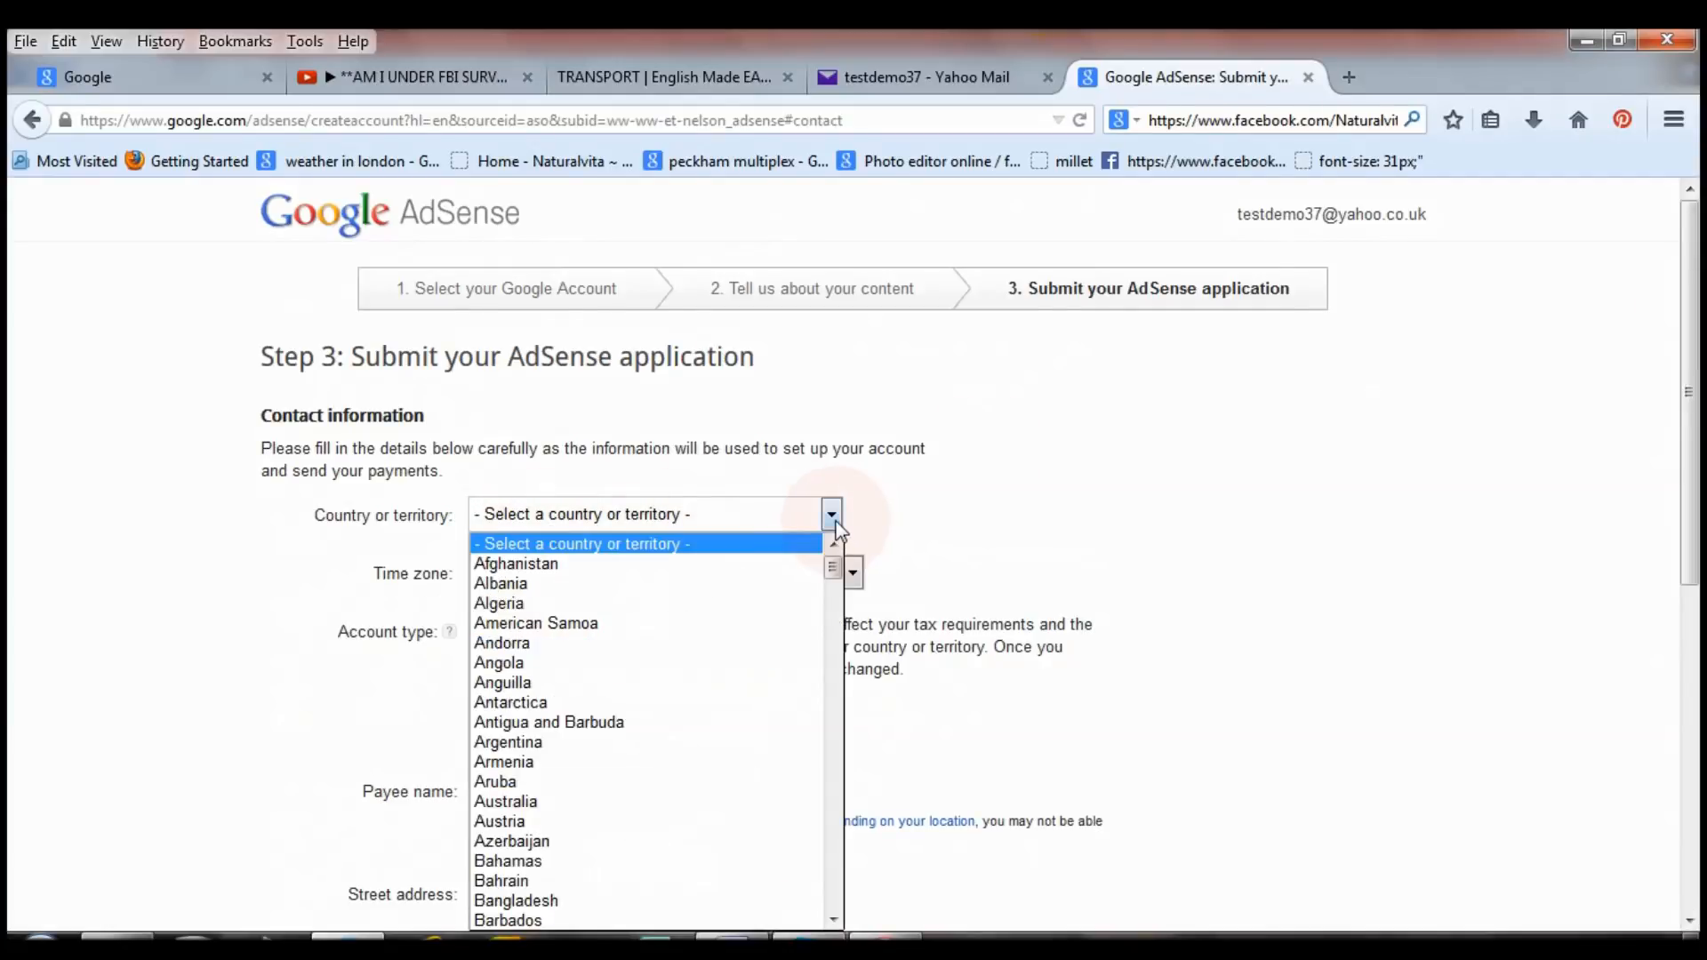
left_click(833, 653)
left_click_drag(833, 653, 841, 875)
left_click(709, 638)
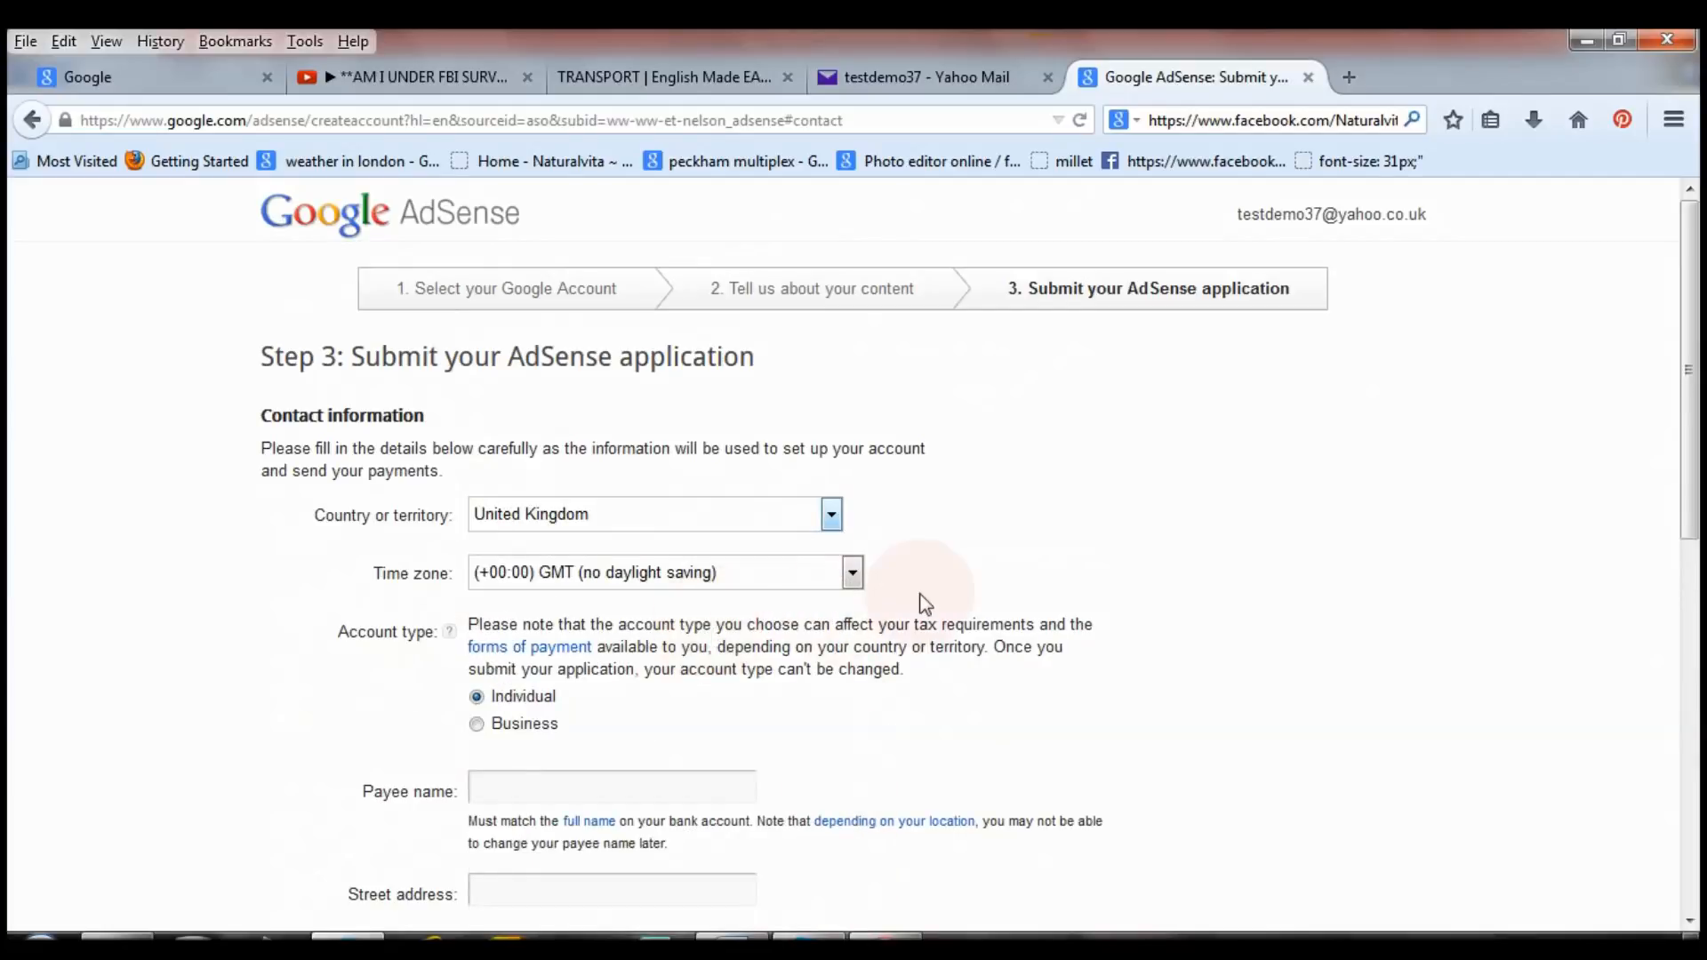
left_click(853, 575)
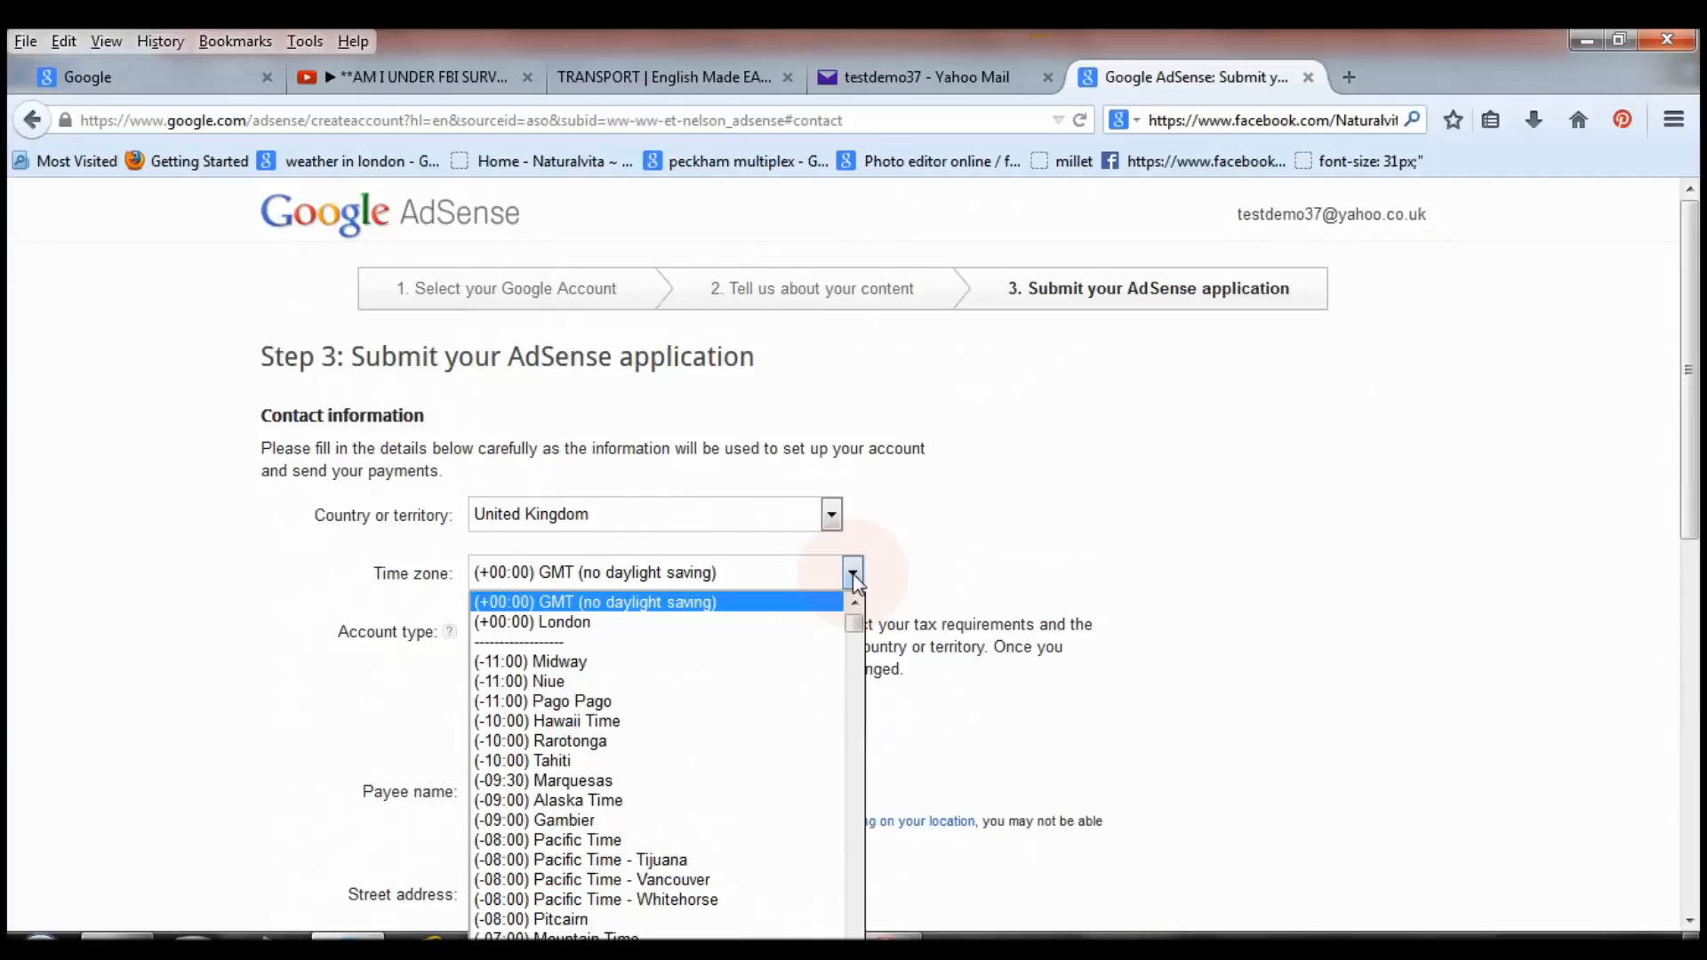
left_click(766, 624)
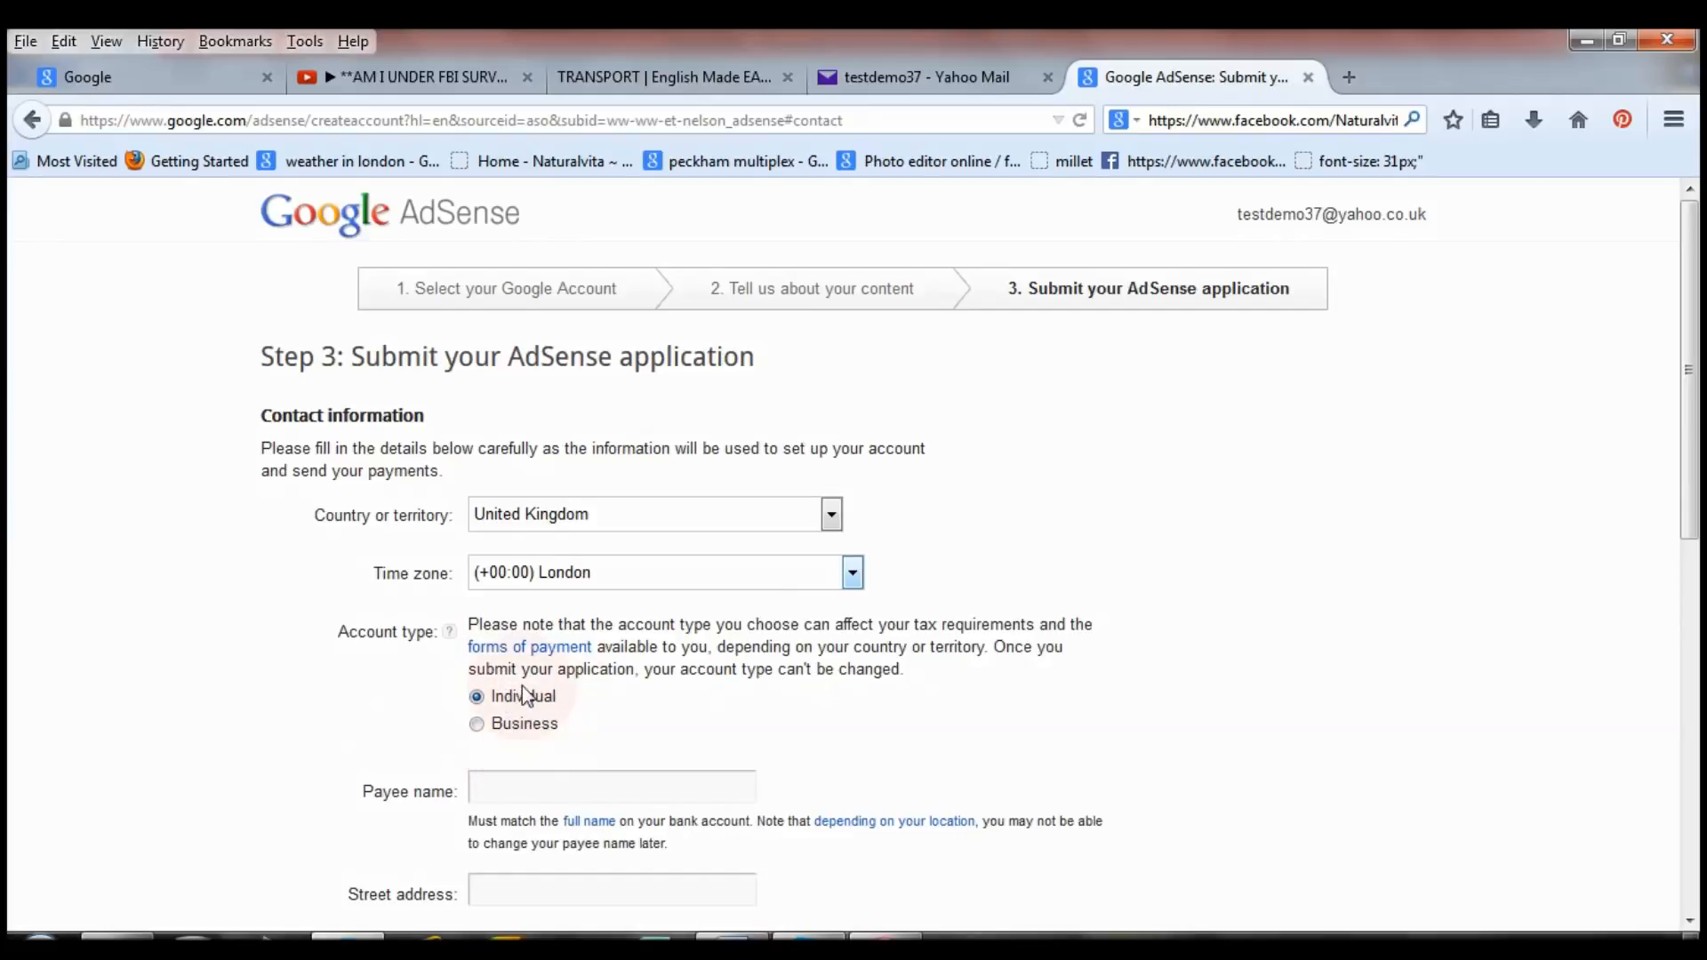
left_click_drag(1697, 331, 1698, 511)
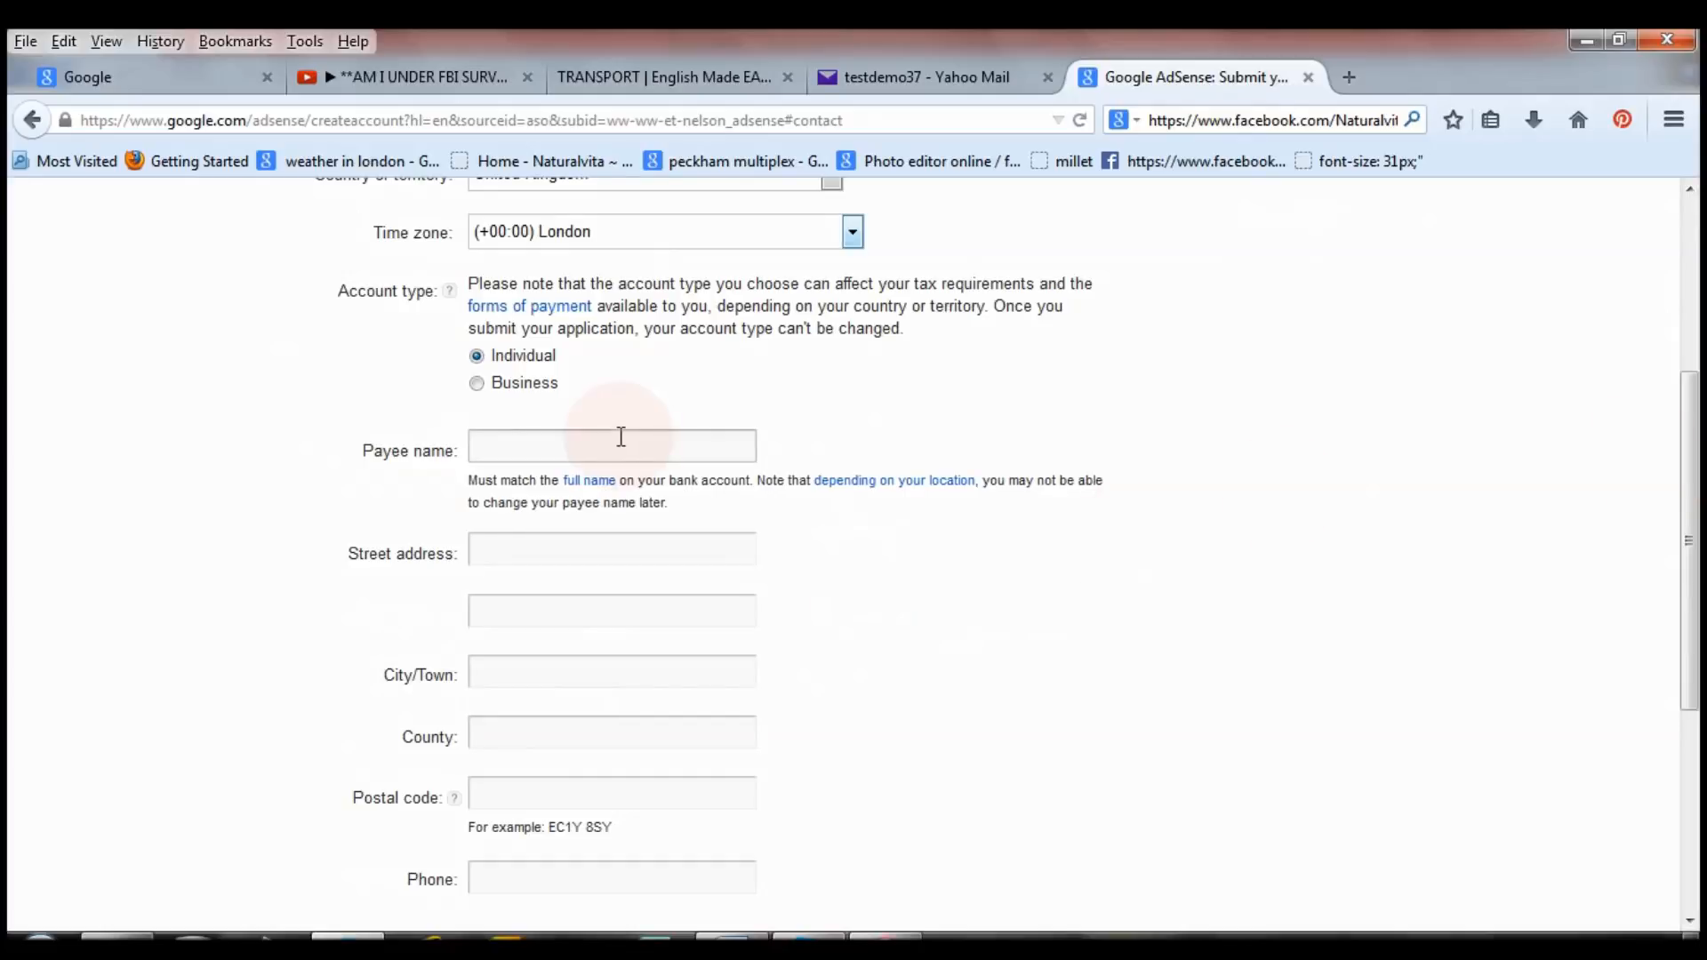
Enter the payee's name, then begin the street address with house number 41.
left_click(552, 452)
type("Dorothy")
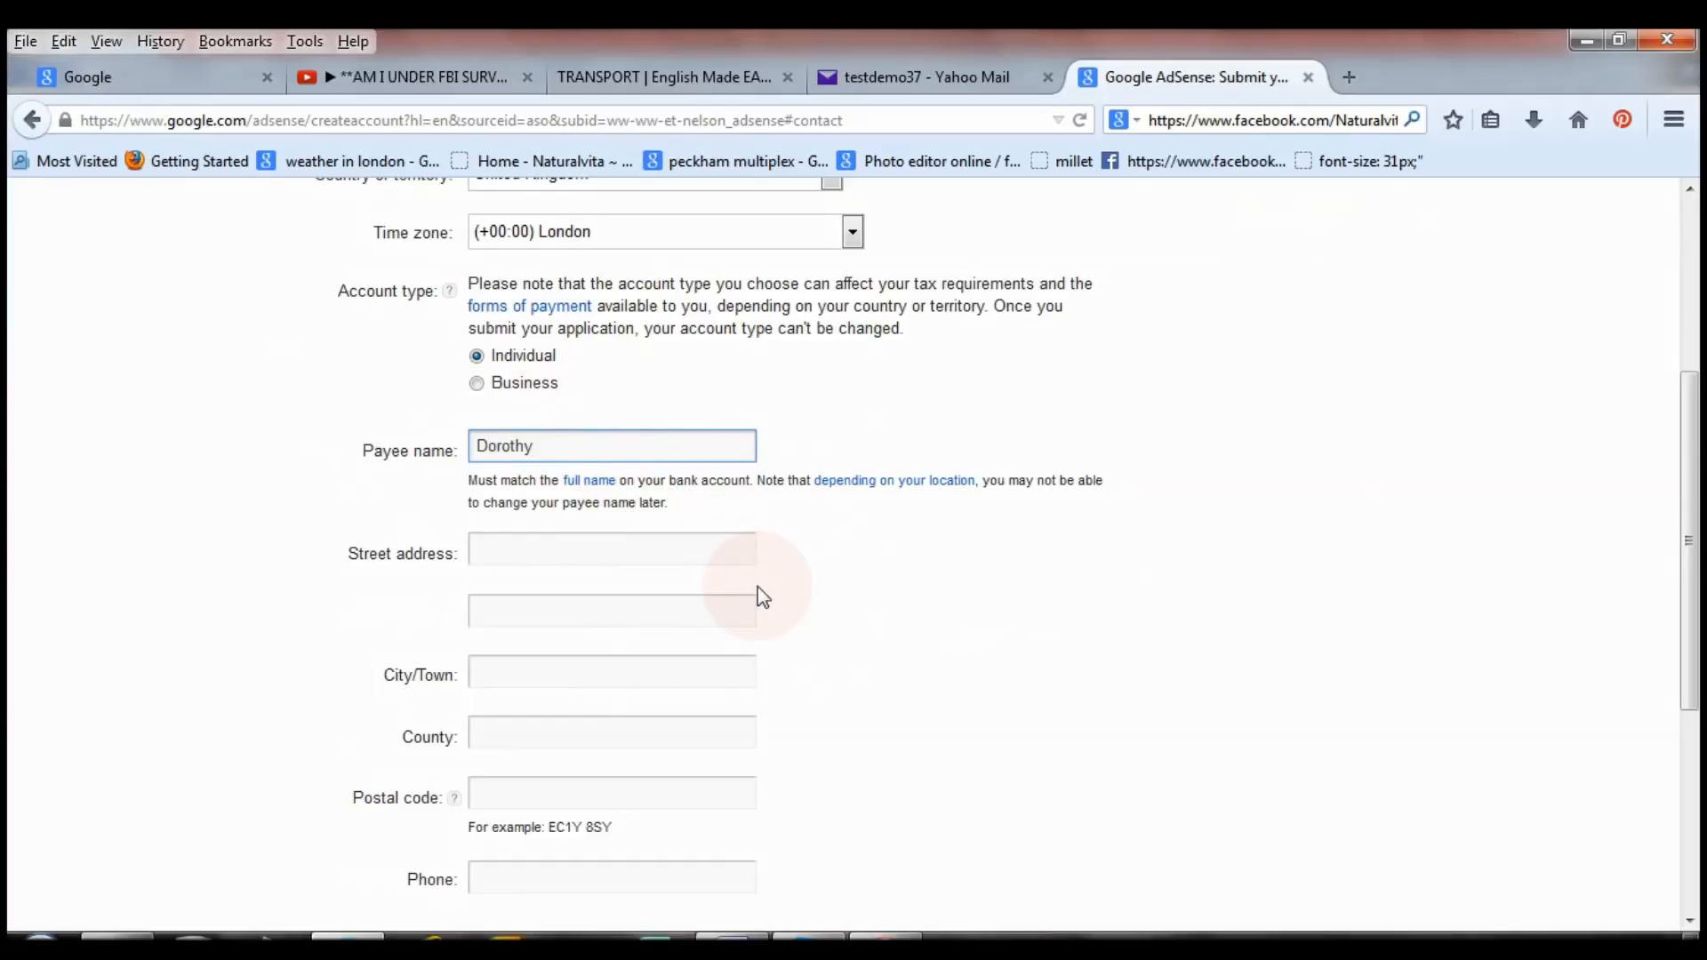
left_click(646, 564)
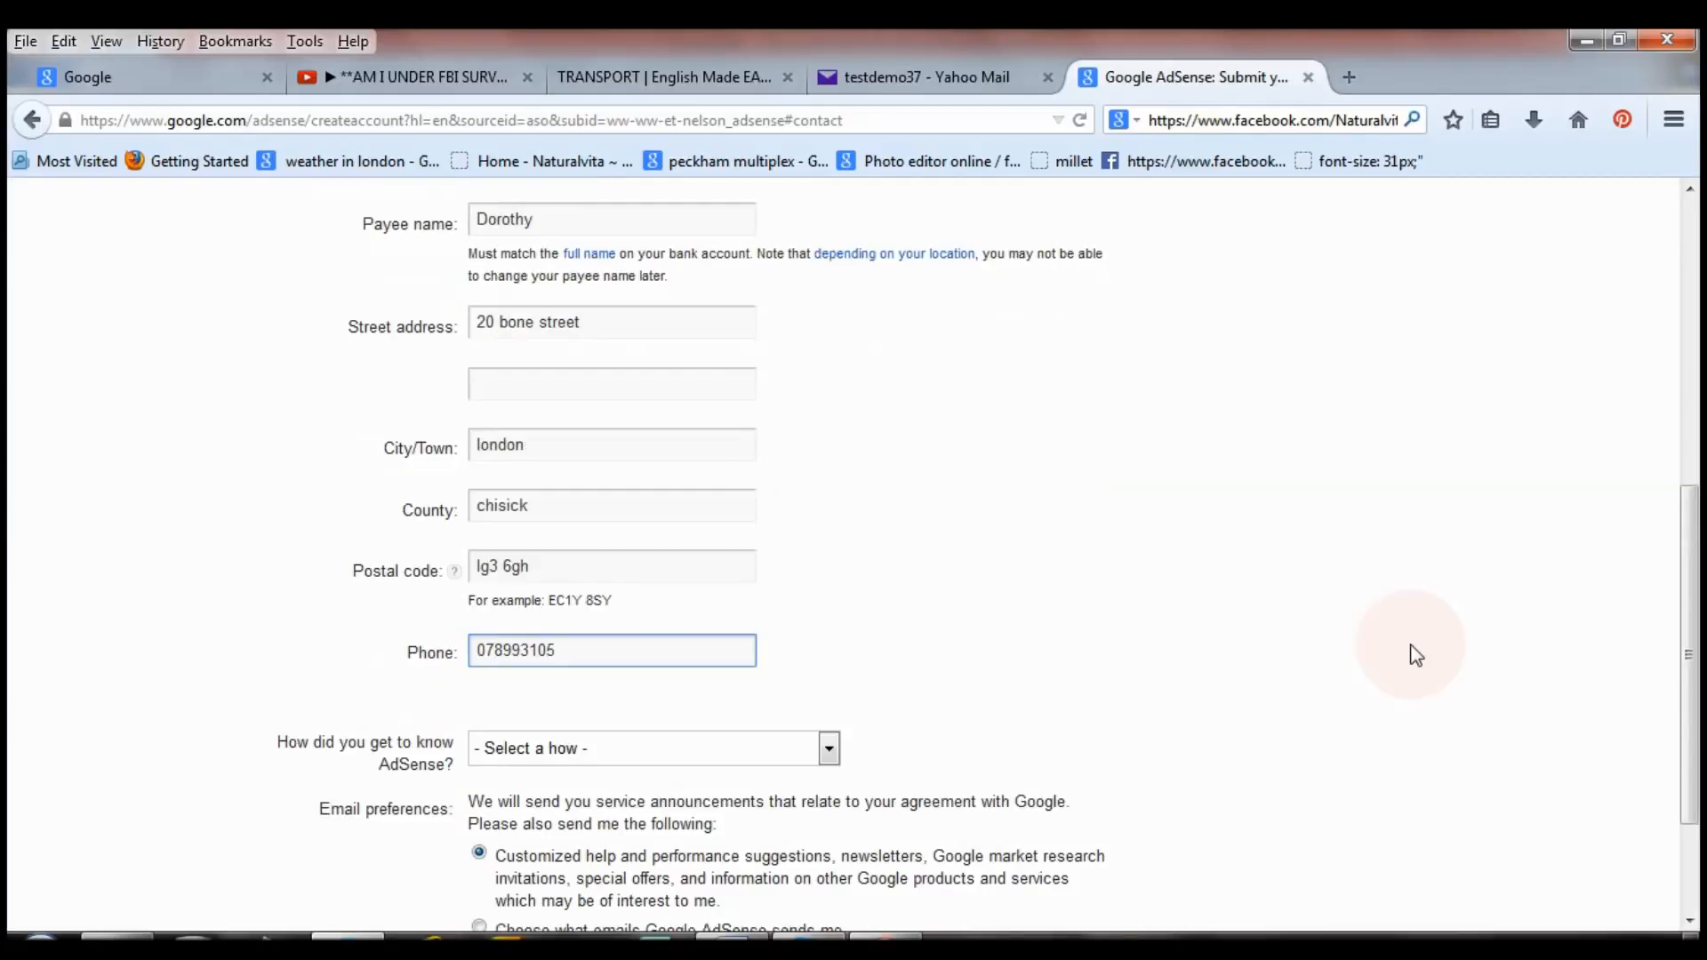
type("41")
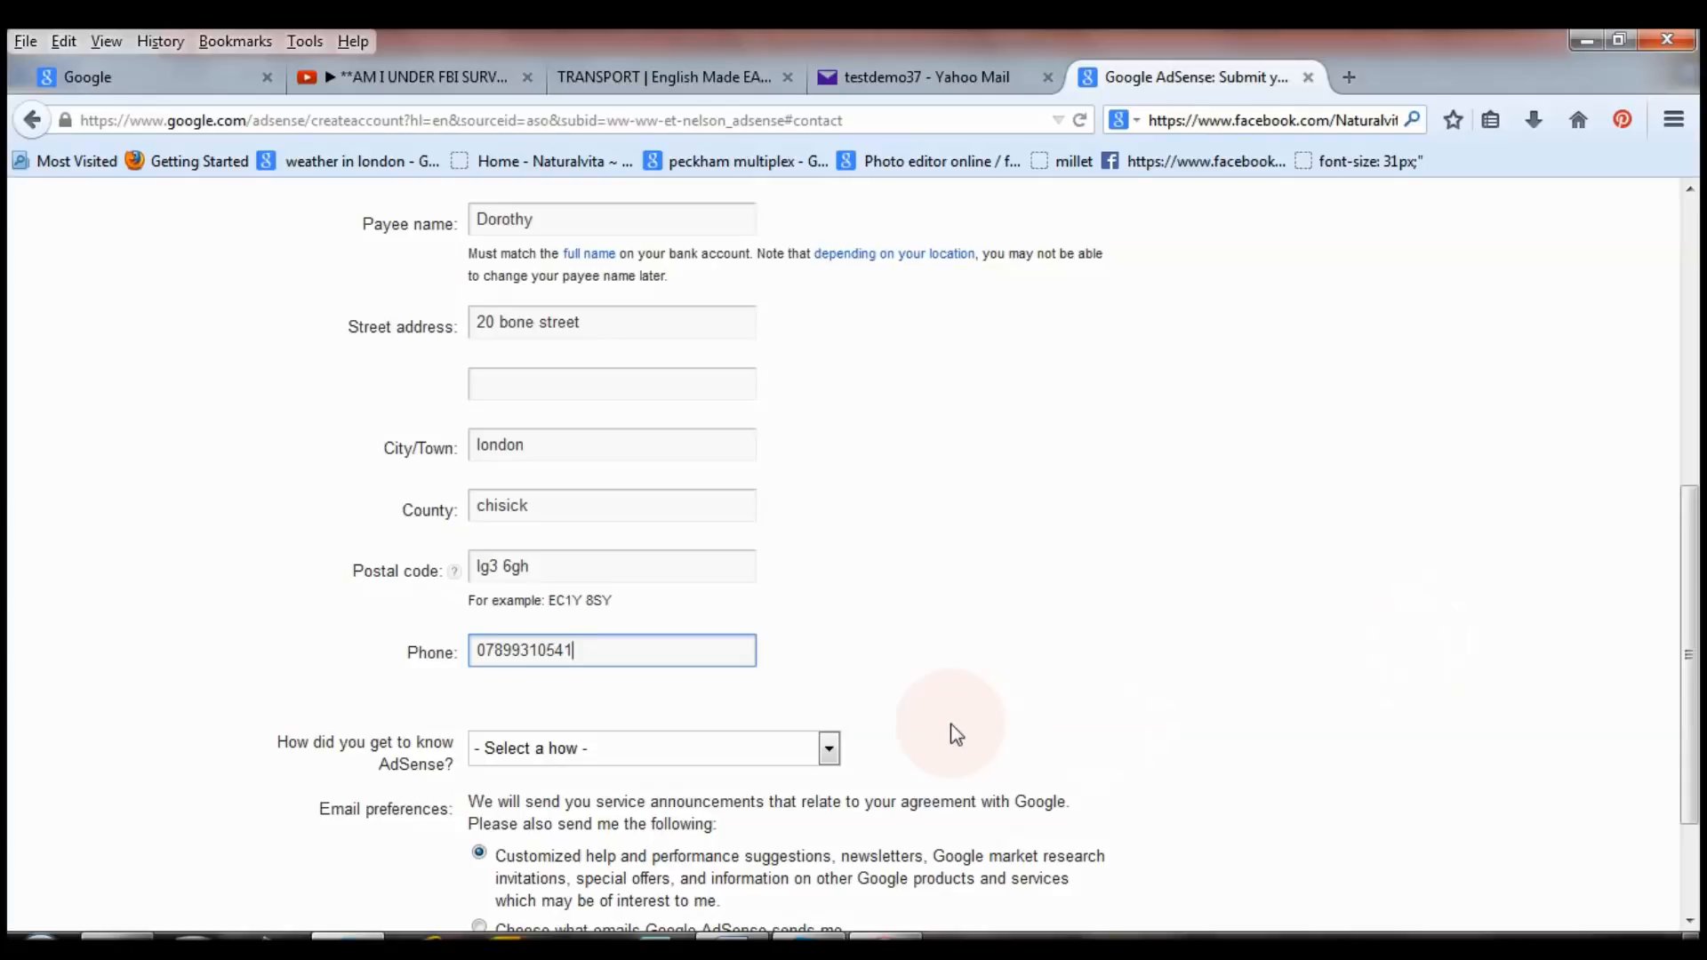
Answer 'Online forum or blog' for how you heard about AdSense.
left_click(828, 750)
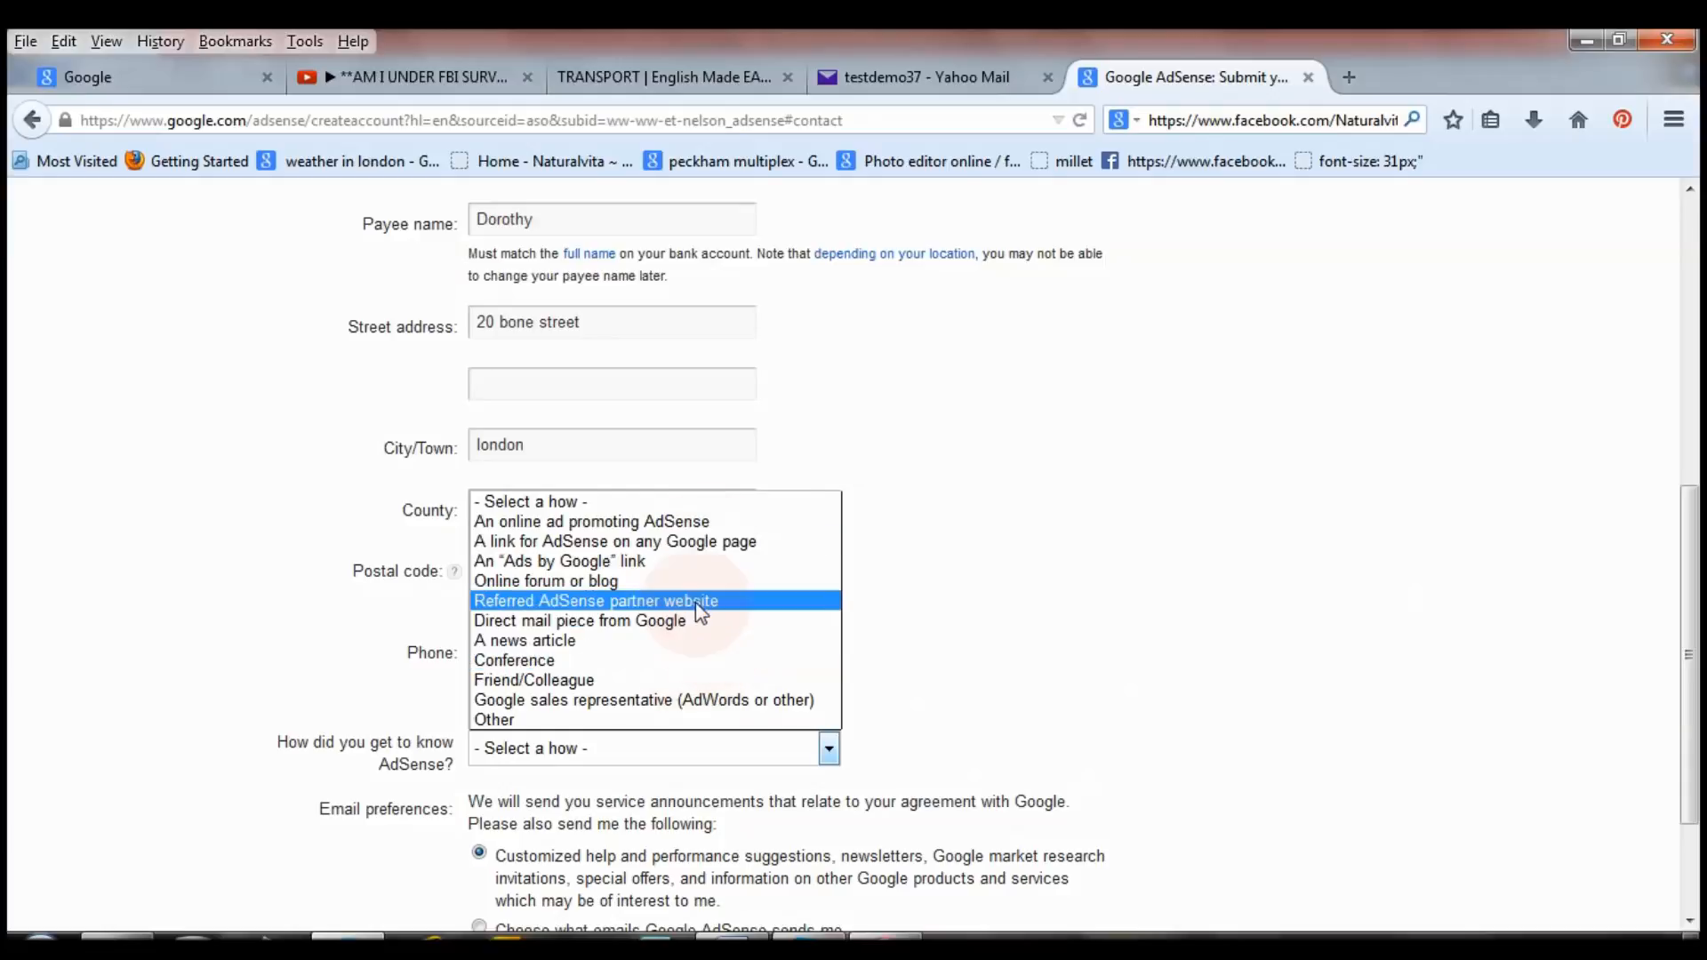
left_click(687, 580)
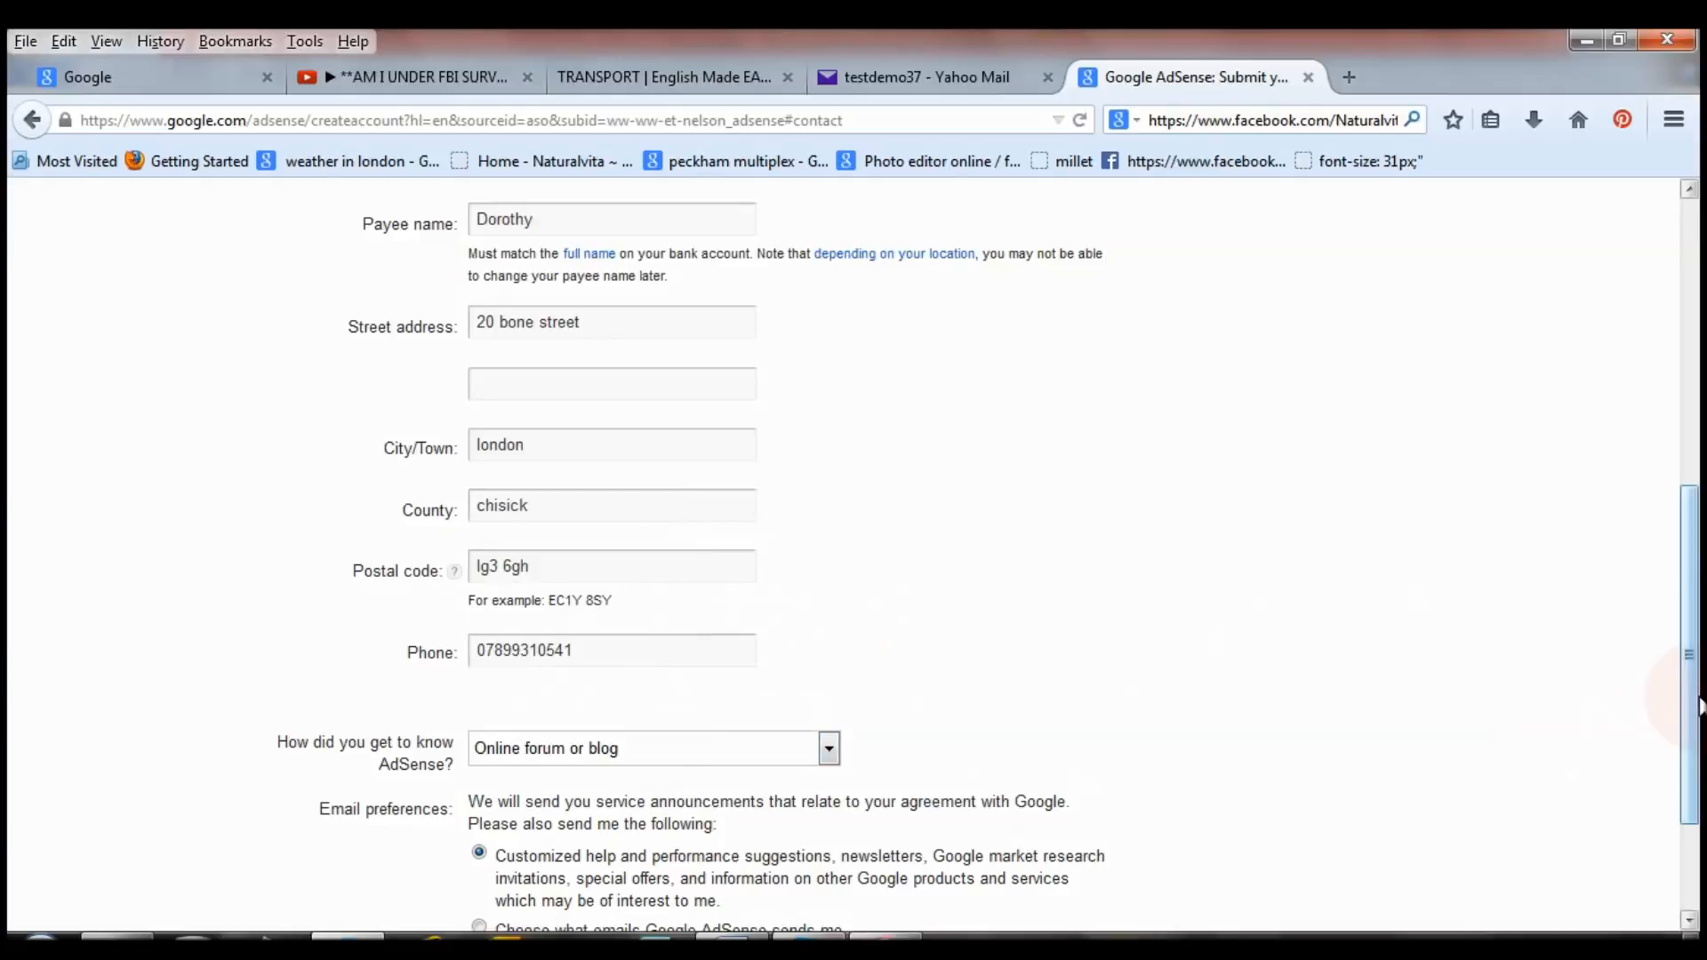
left_click_drag(1698, 705, 1698, 789)
Set email preferences to choose individual emails, leaving none ticked.
left_click(646, 867)
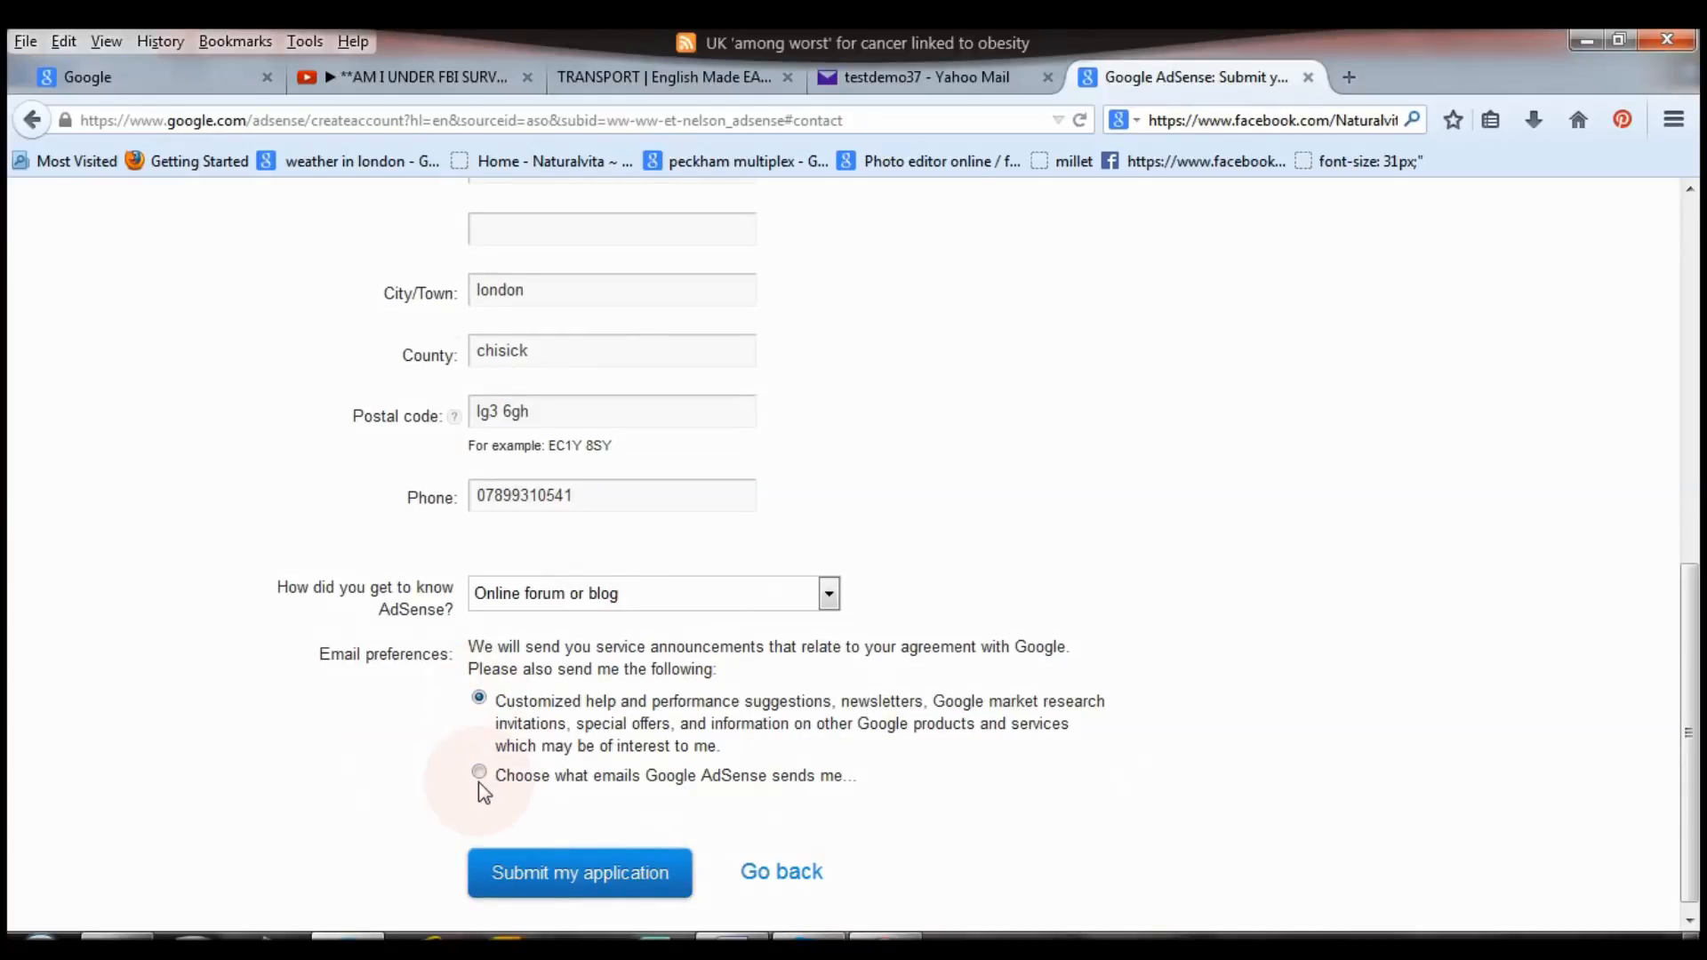
left_click(479, 781)
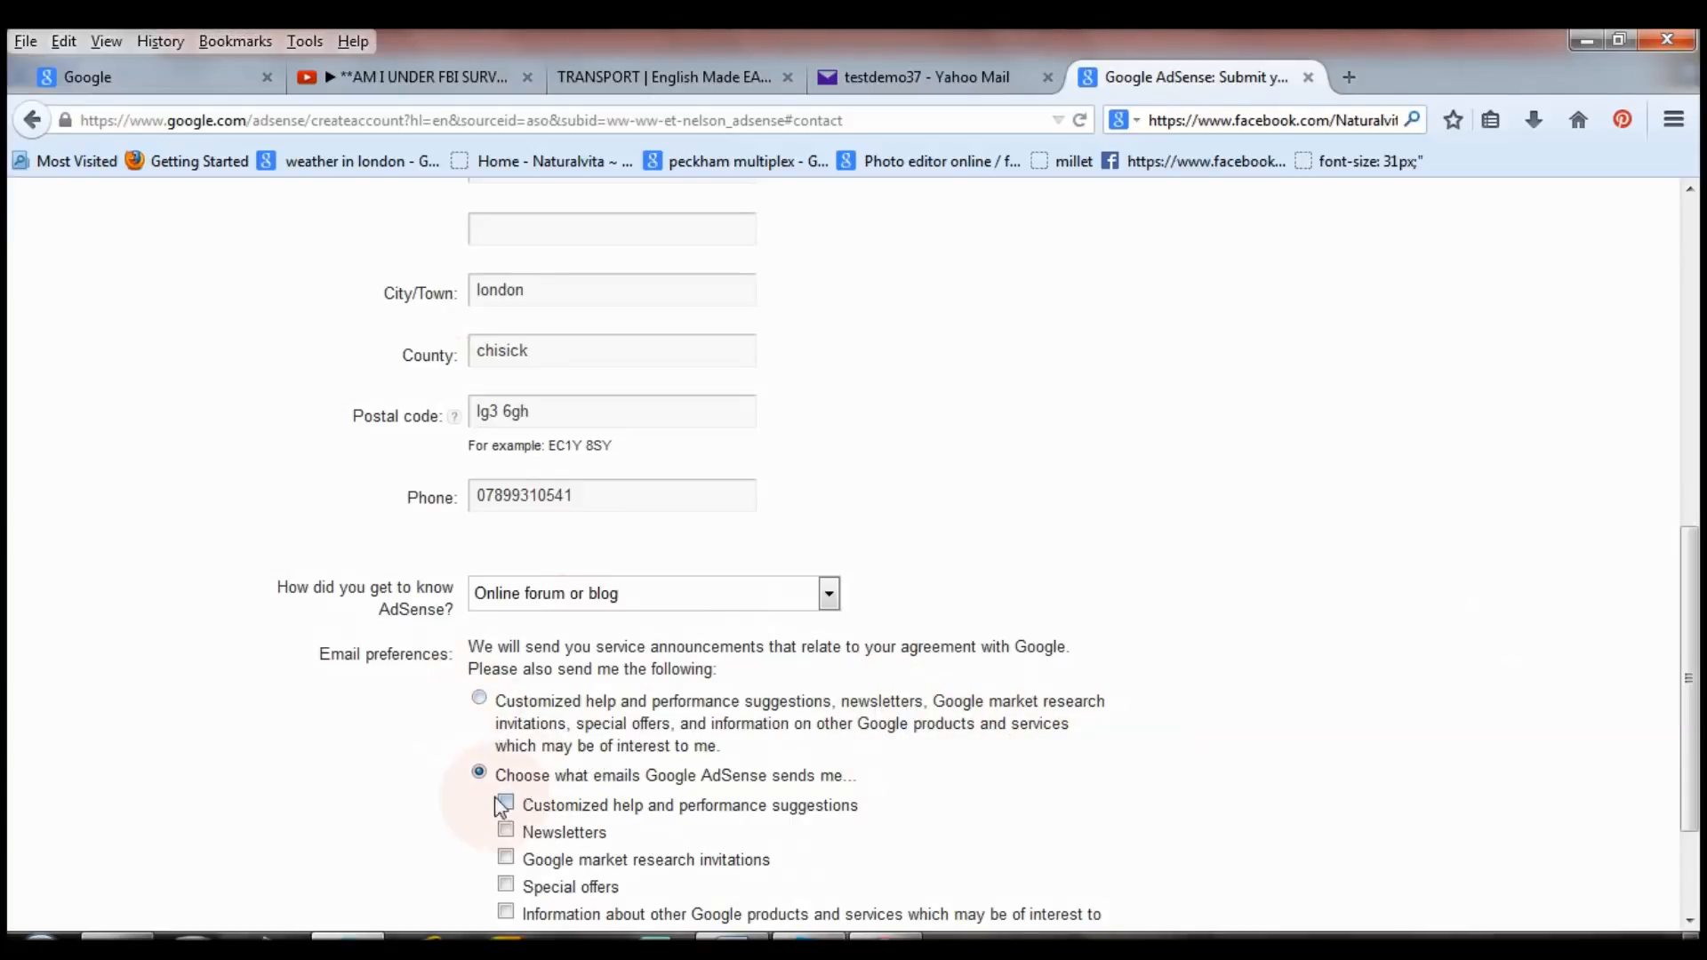
left_click(479, 699)
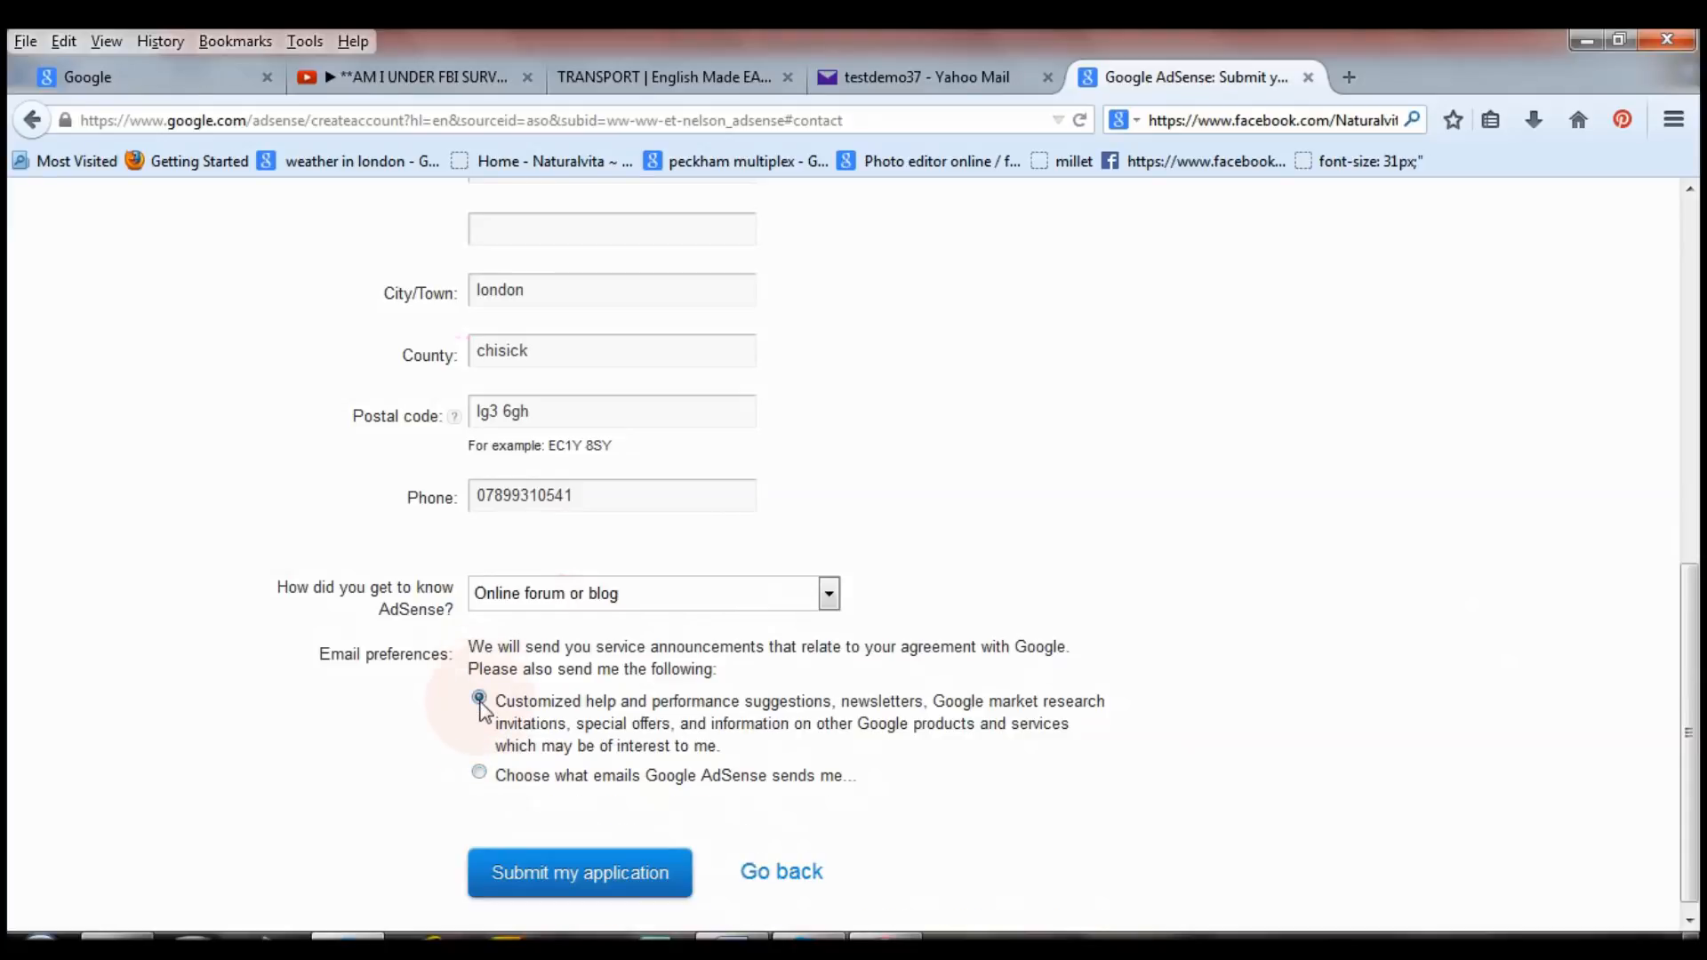
left_click(480, 773)
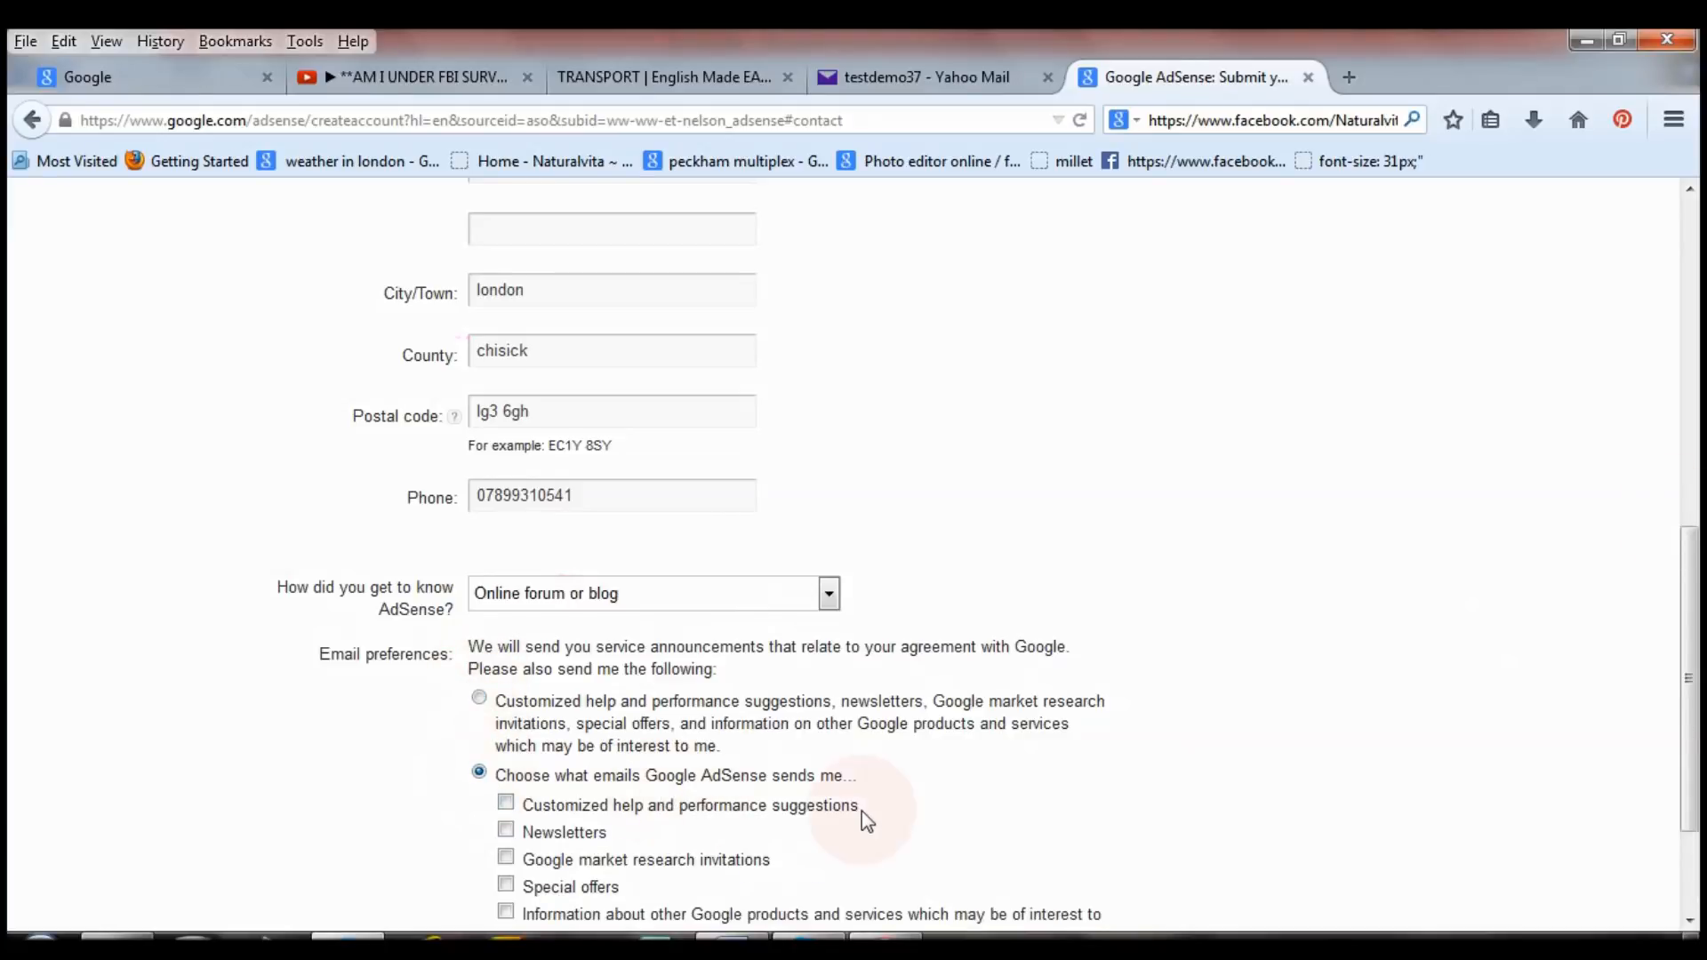
left_click_drag(1693, 620, 1693, 713)
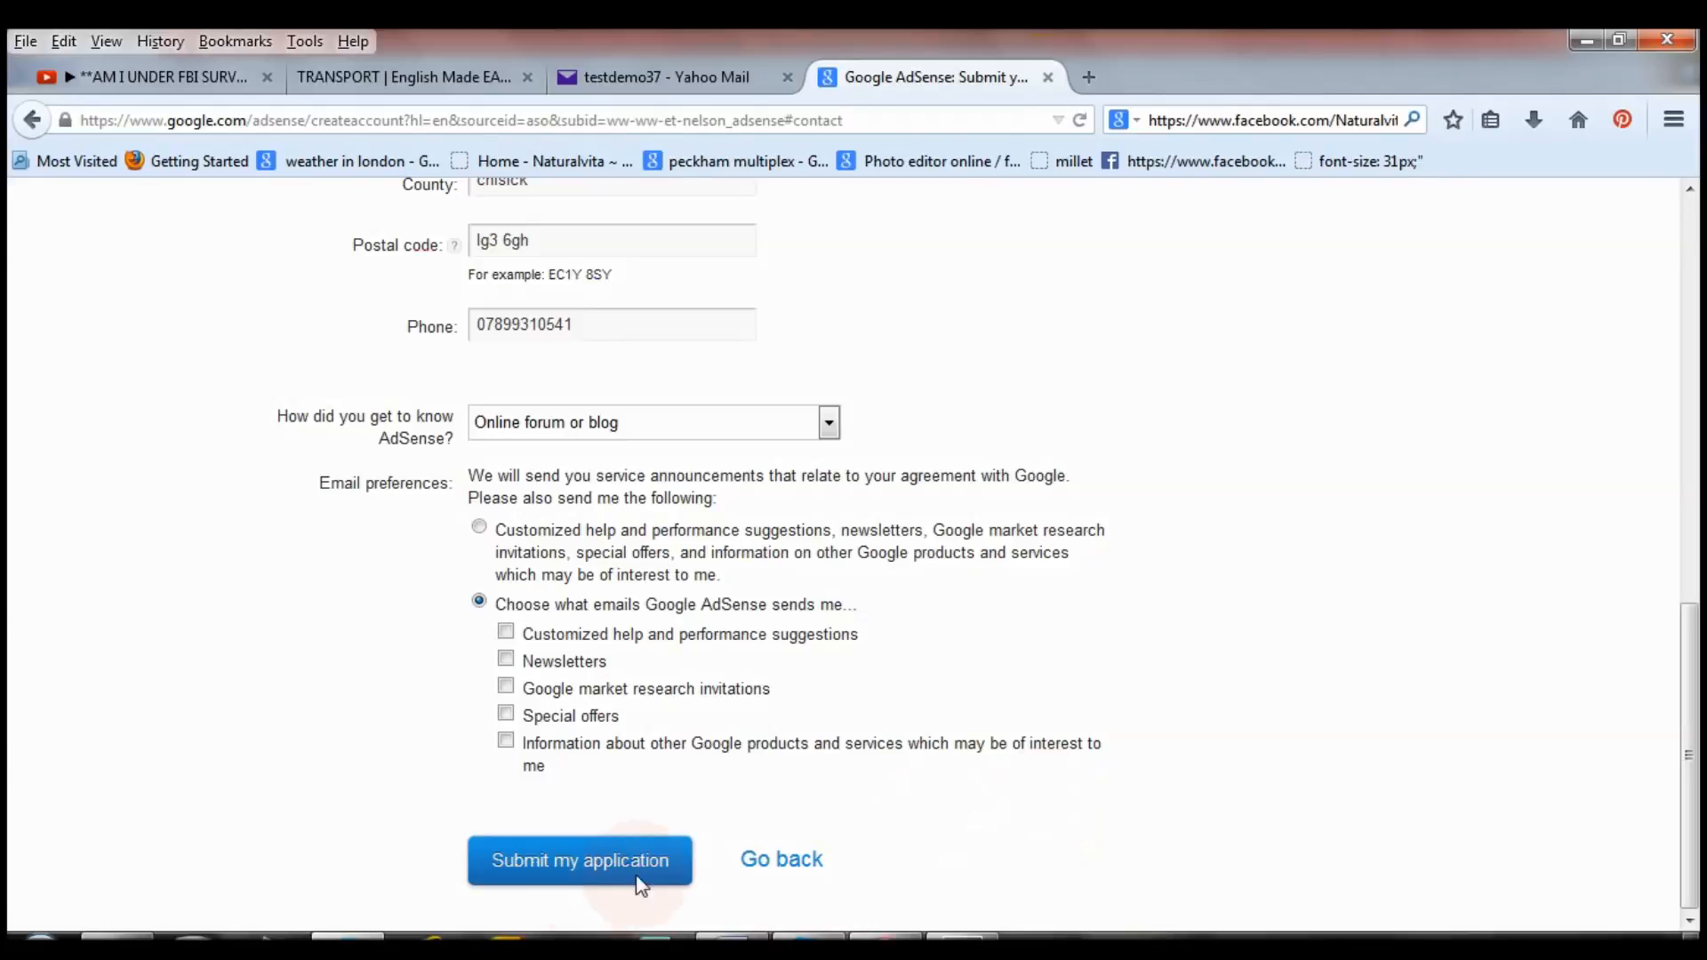
Scroll down the AdSense application form toward the submit button.
left_click_drag(1689, 640, 1698, 300)
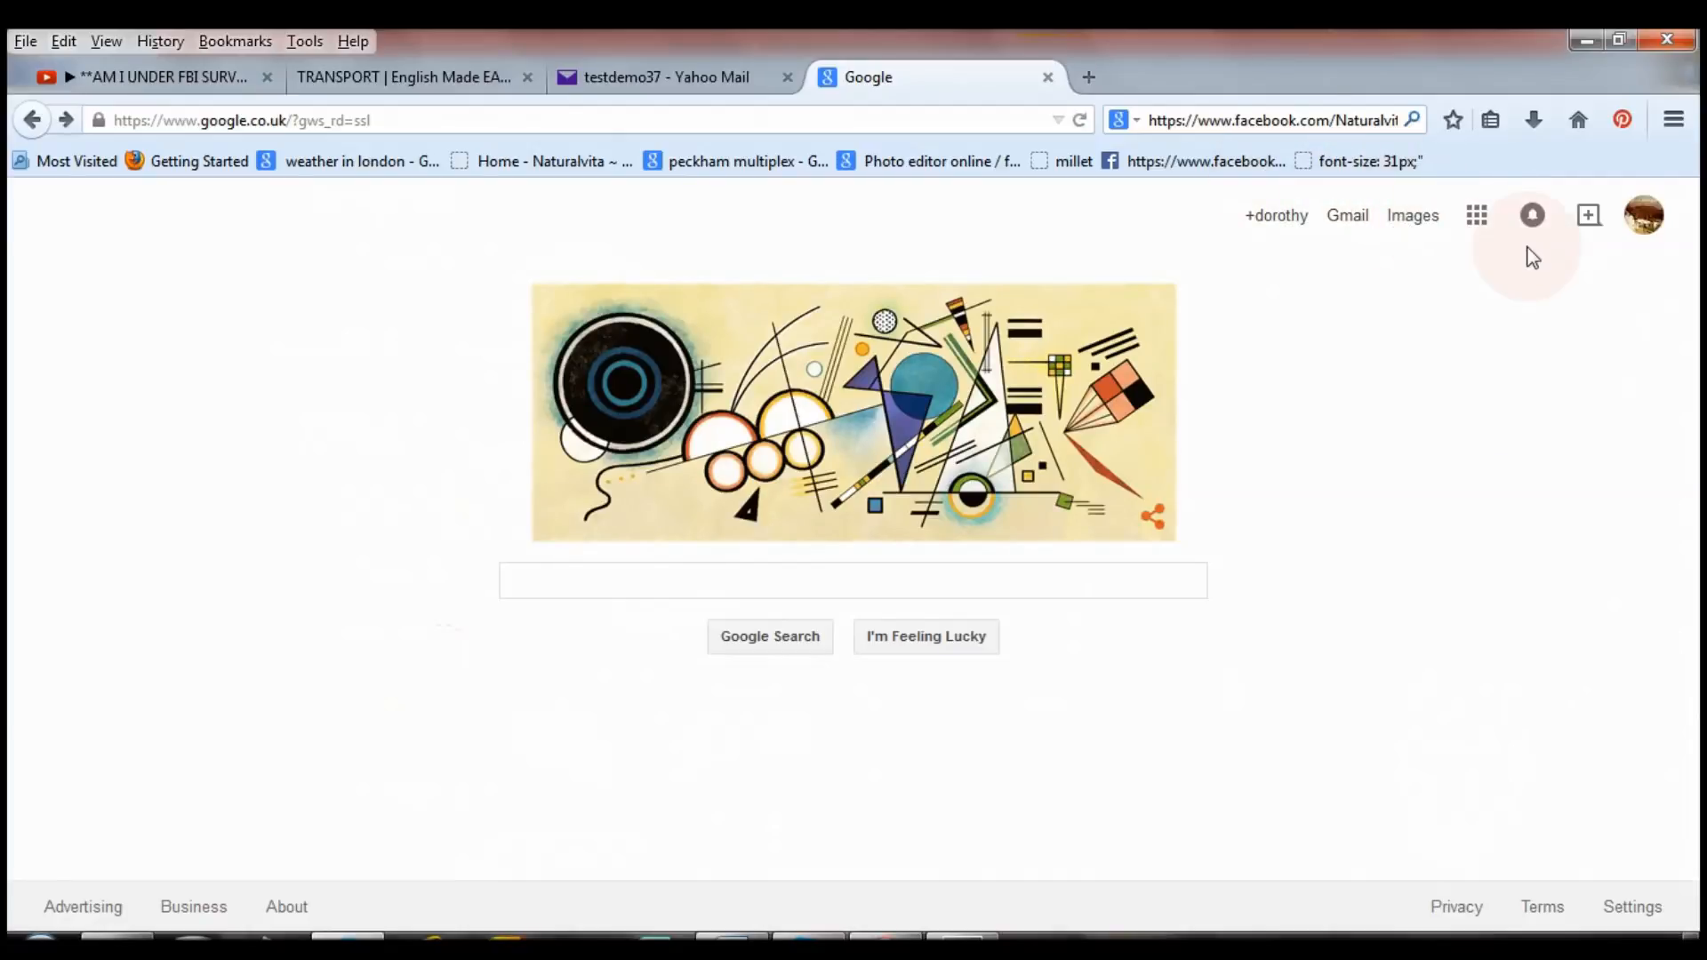
Open the AdSense review email in Gmail and follow its Get started now link.
left_click(1362, 227)
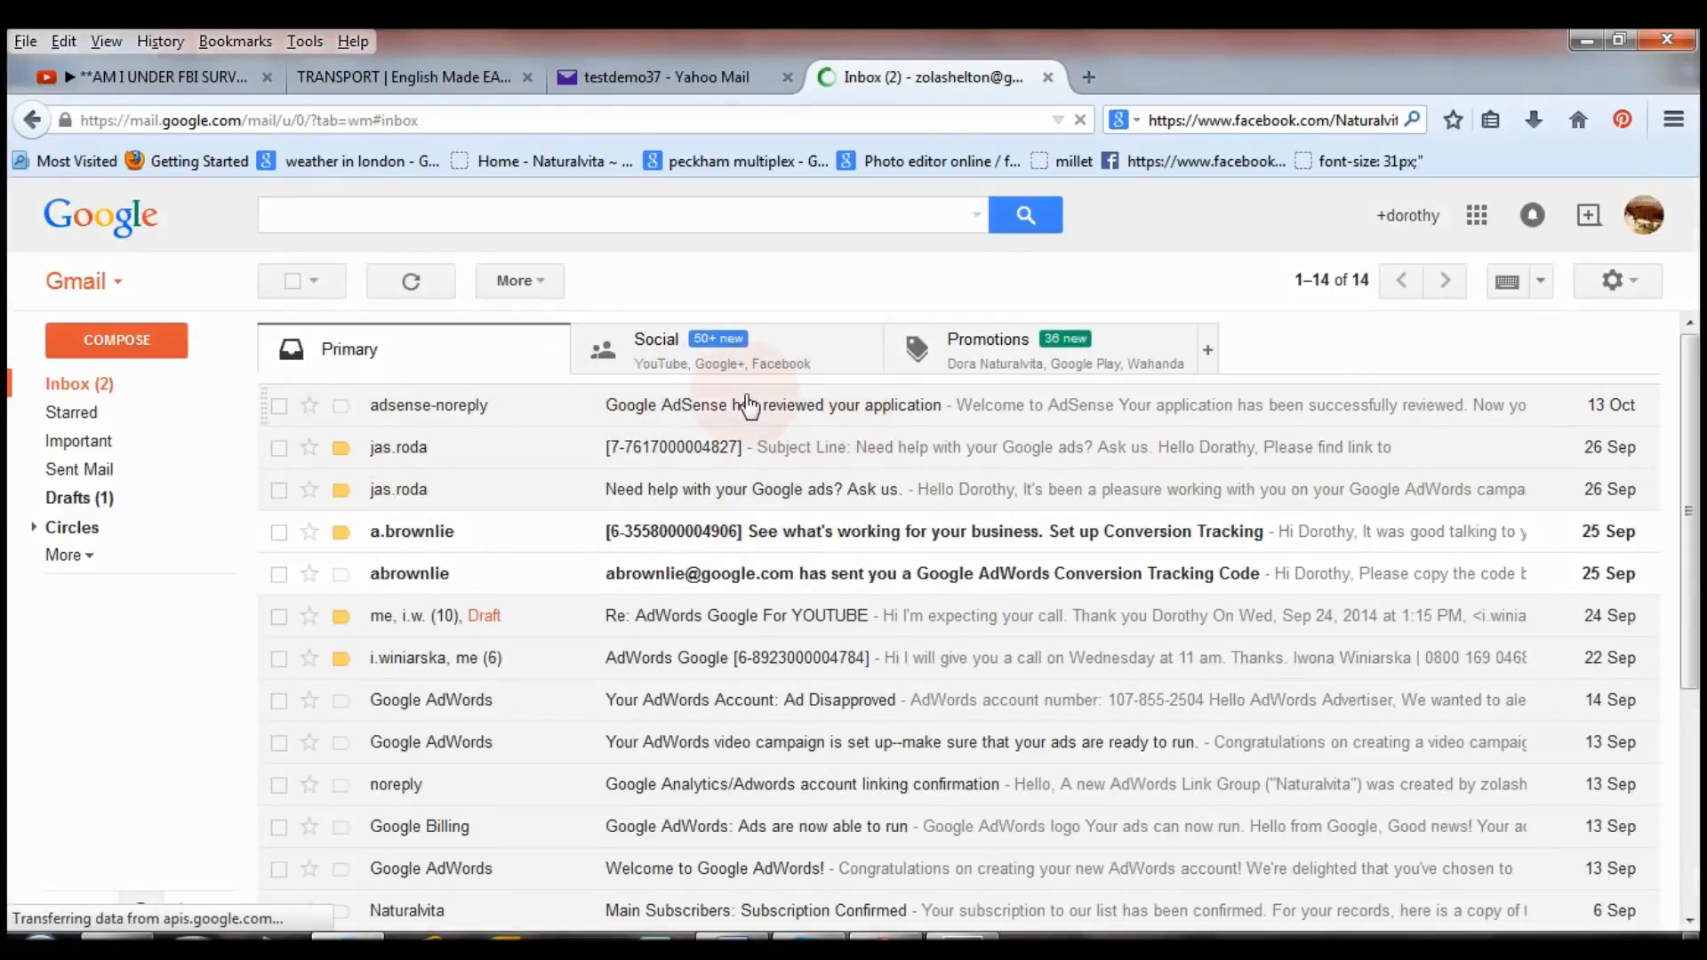
left_click(781, 404)
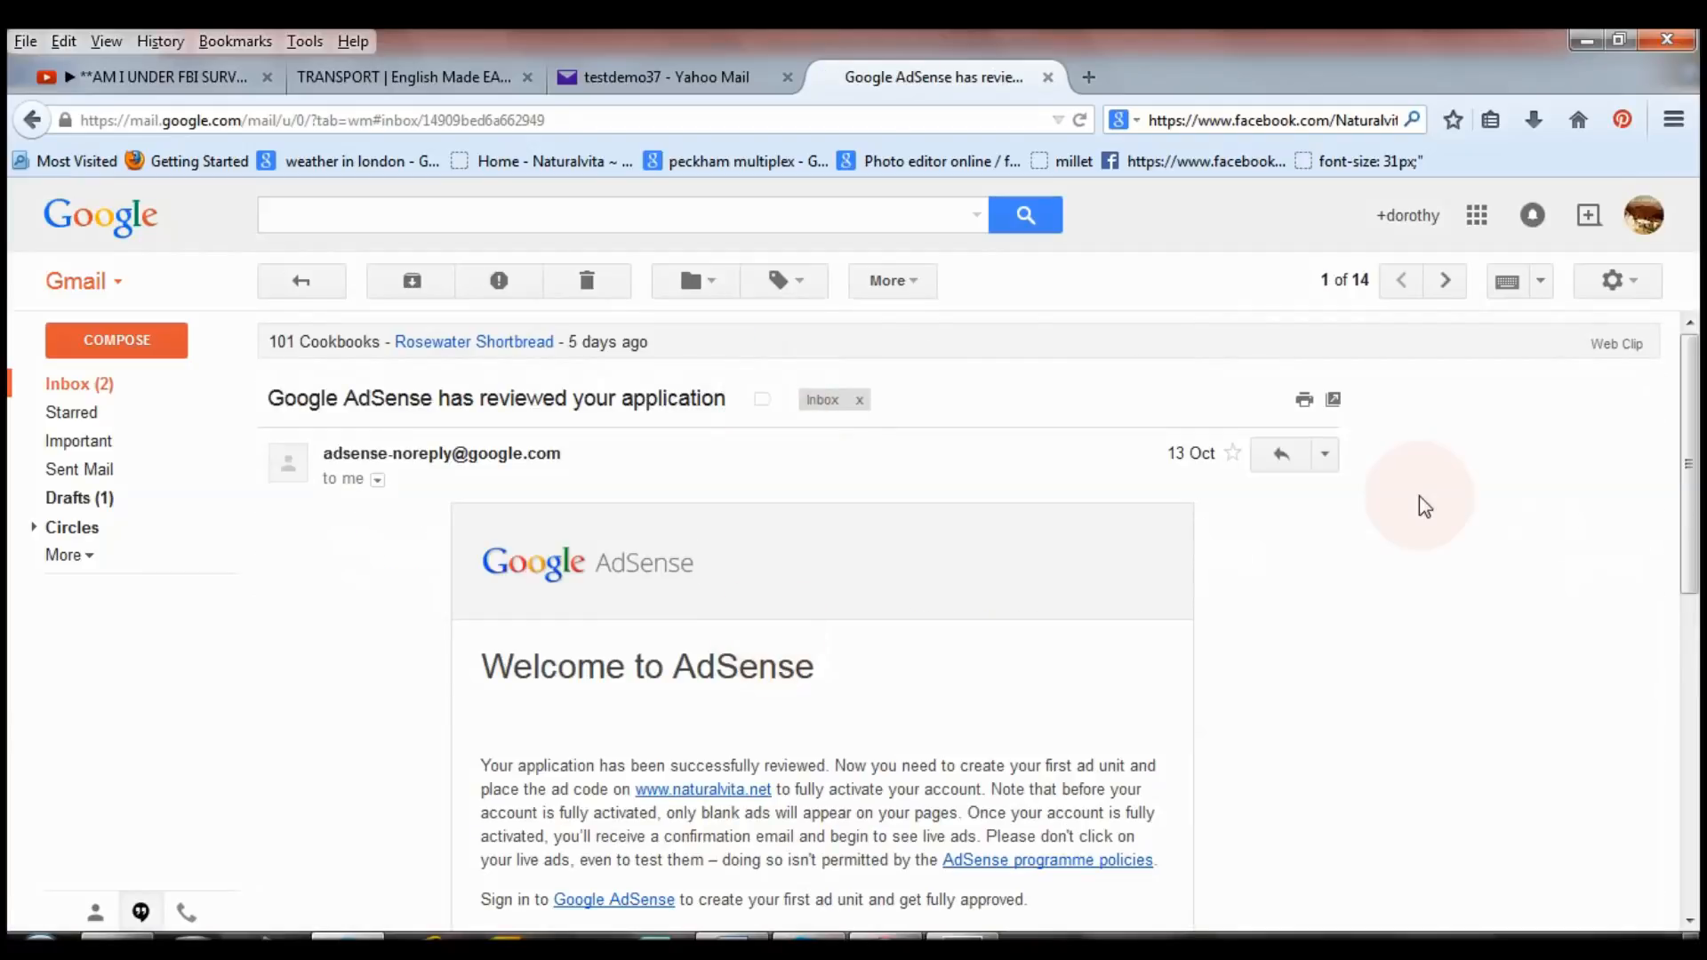
scroll(1699, 508, "down", 5)
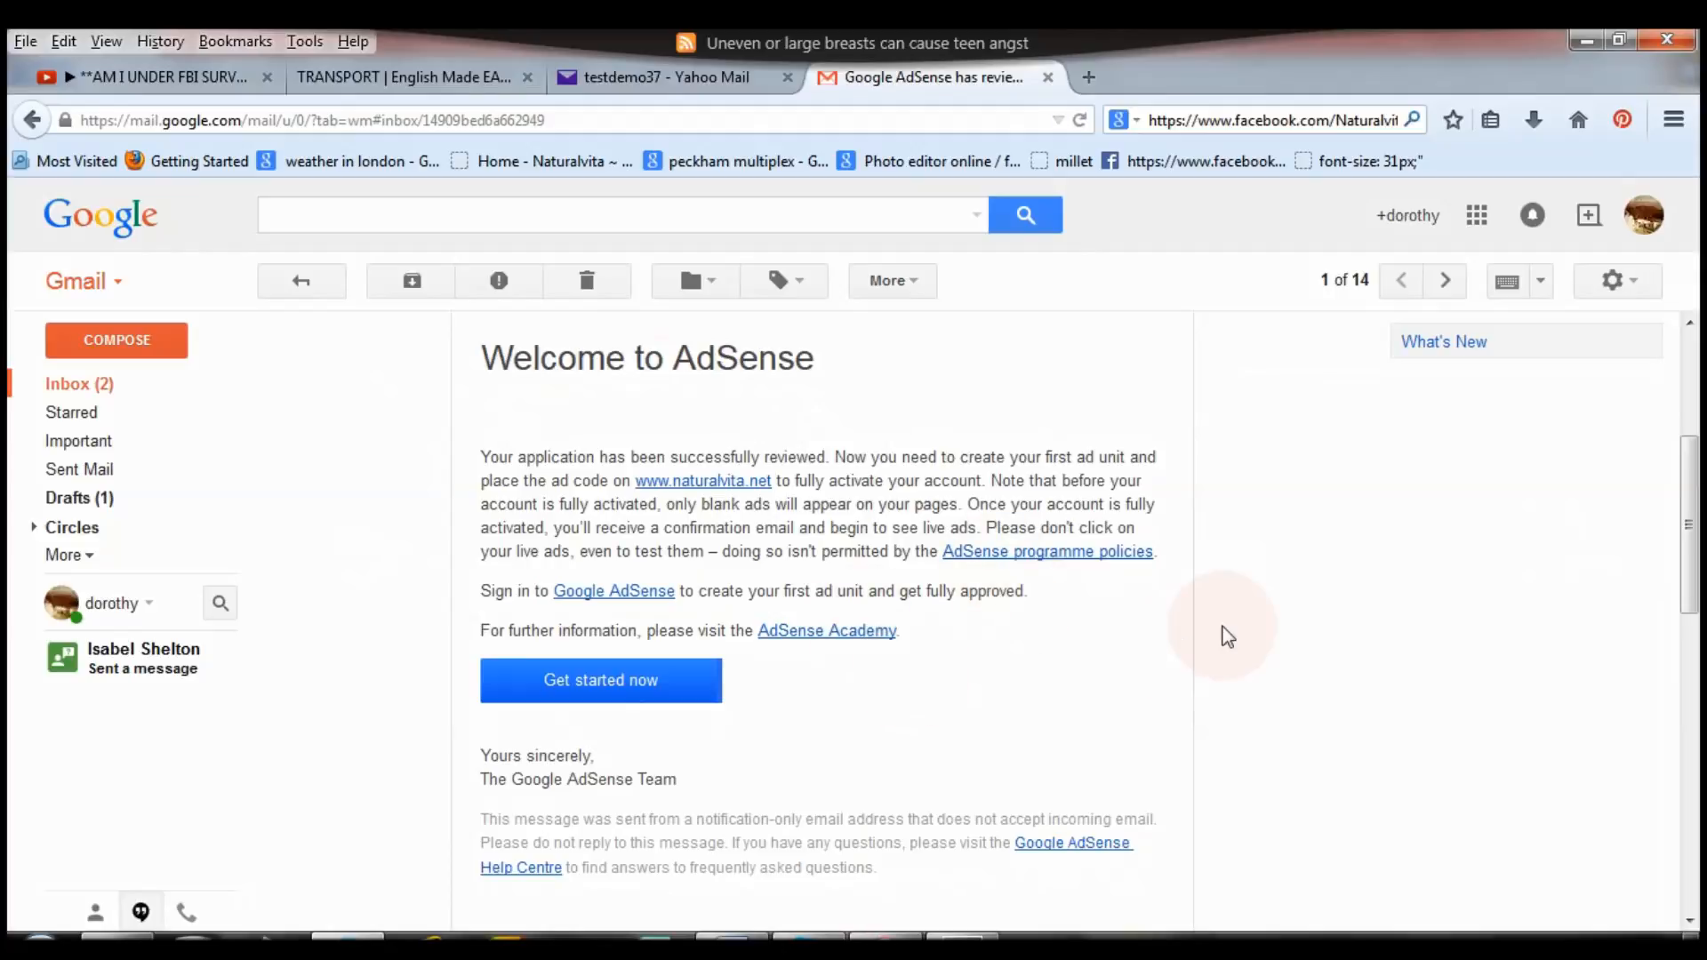
left_click(593, 694)
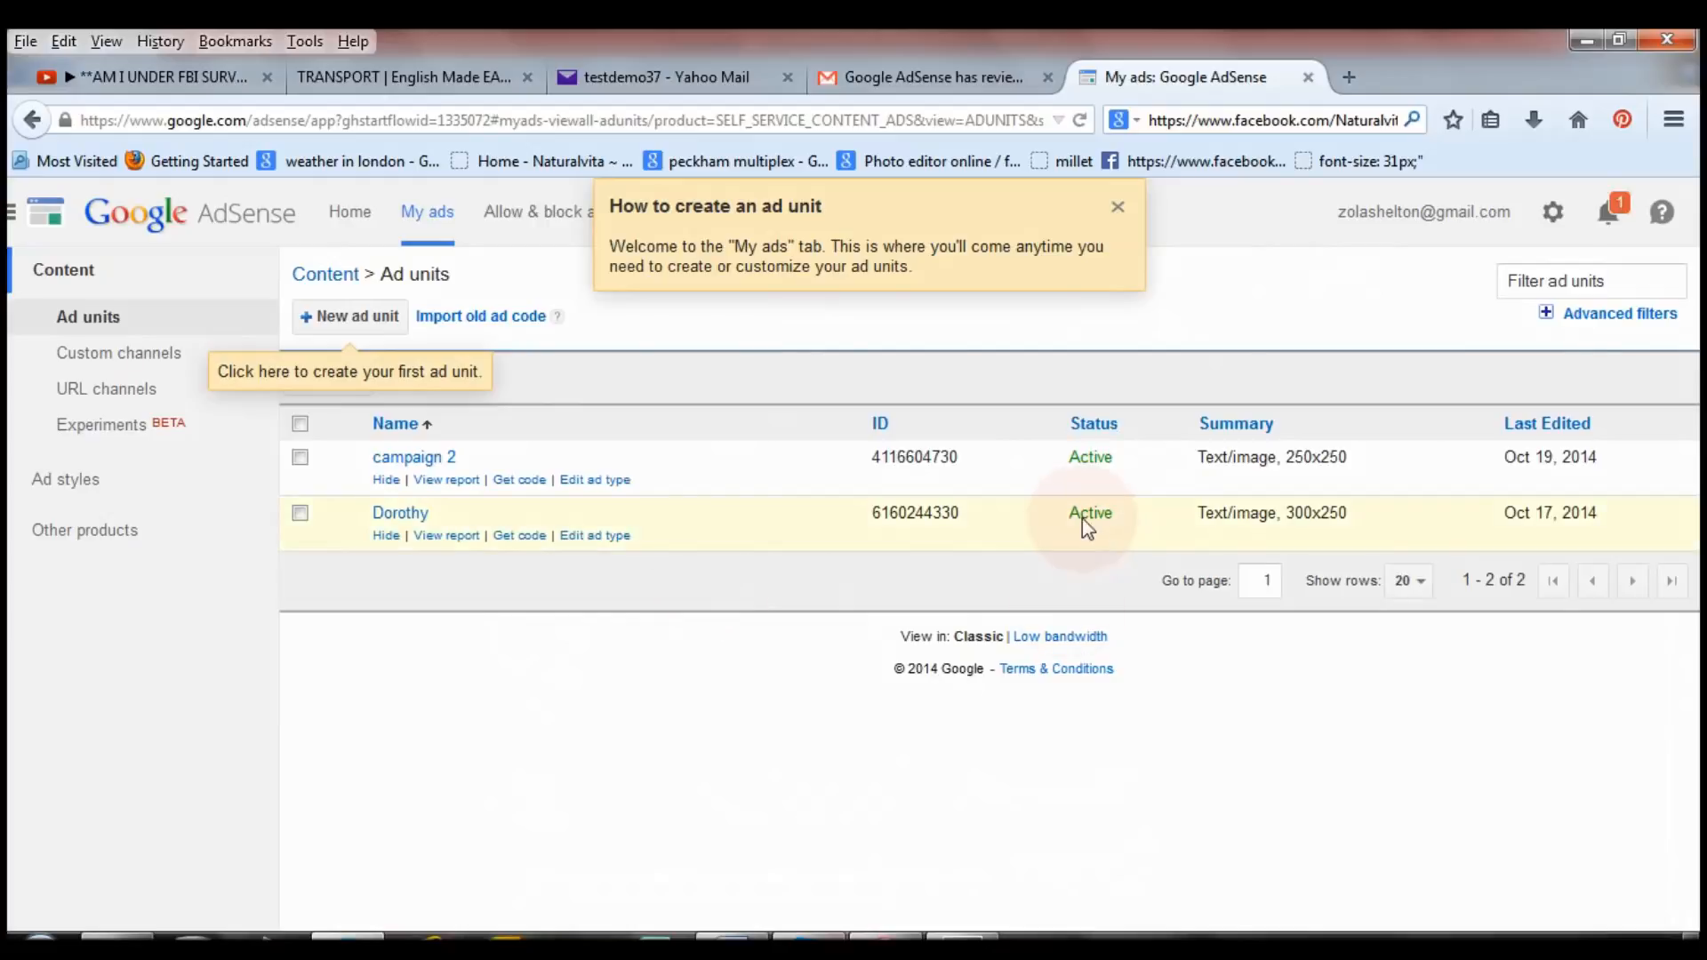
Dismiss the 'How to create an ad unit' tips and go to AdSense Home.
left_click(1118, 207)
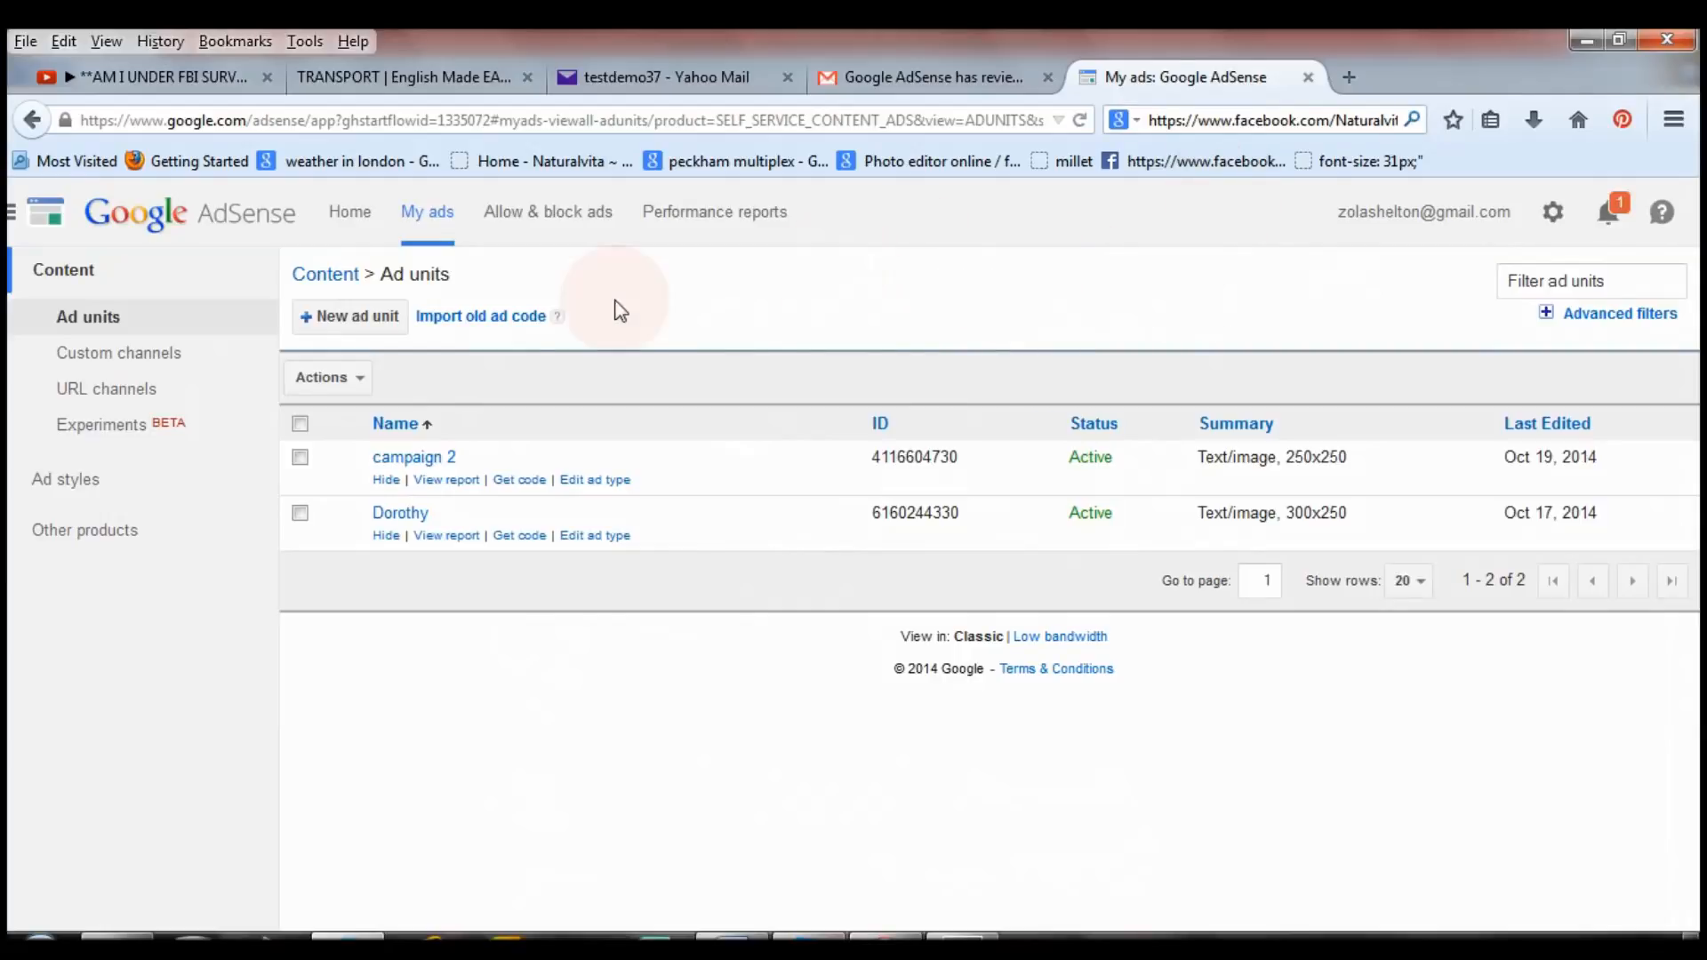
left_click(356, 218)
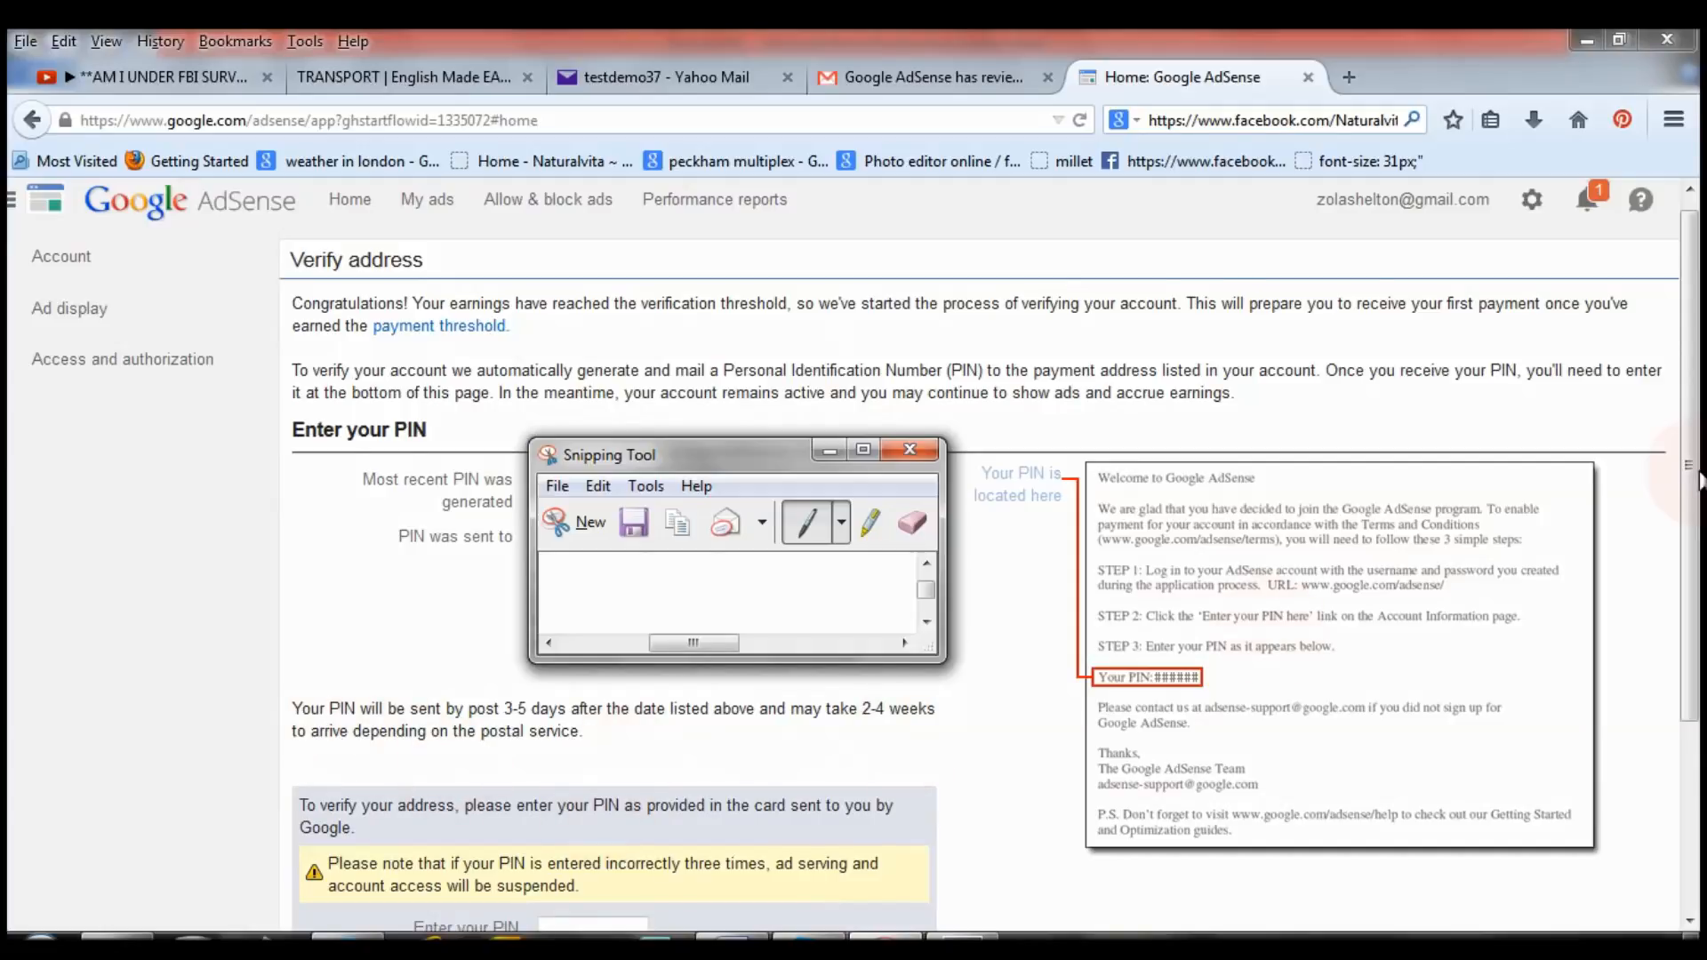
Scroll the Verify address page, then return to the My ads list.
scroll(499, 638, "down", 3)
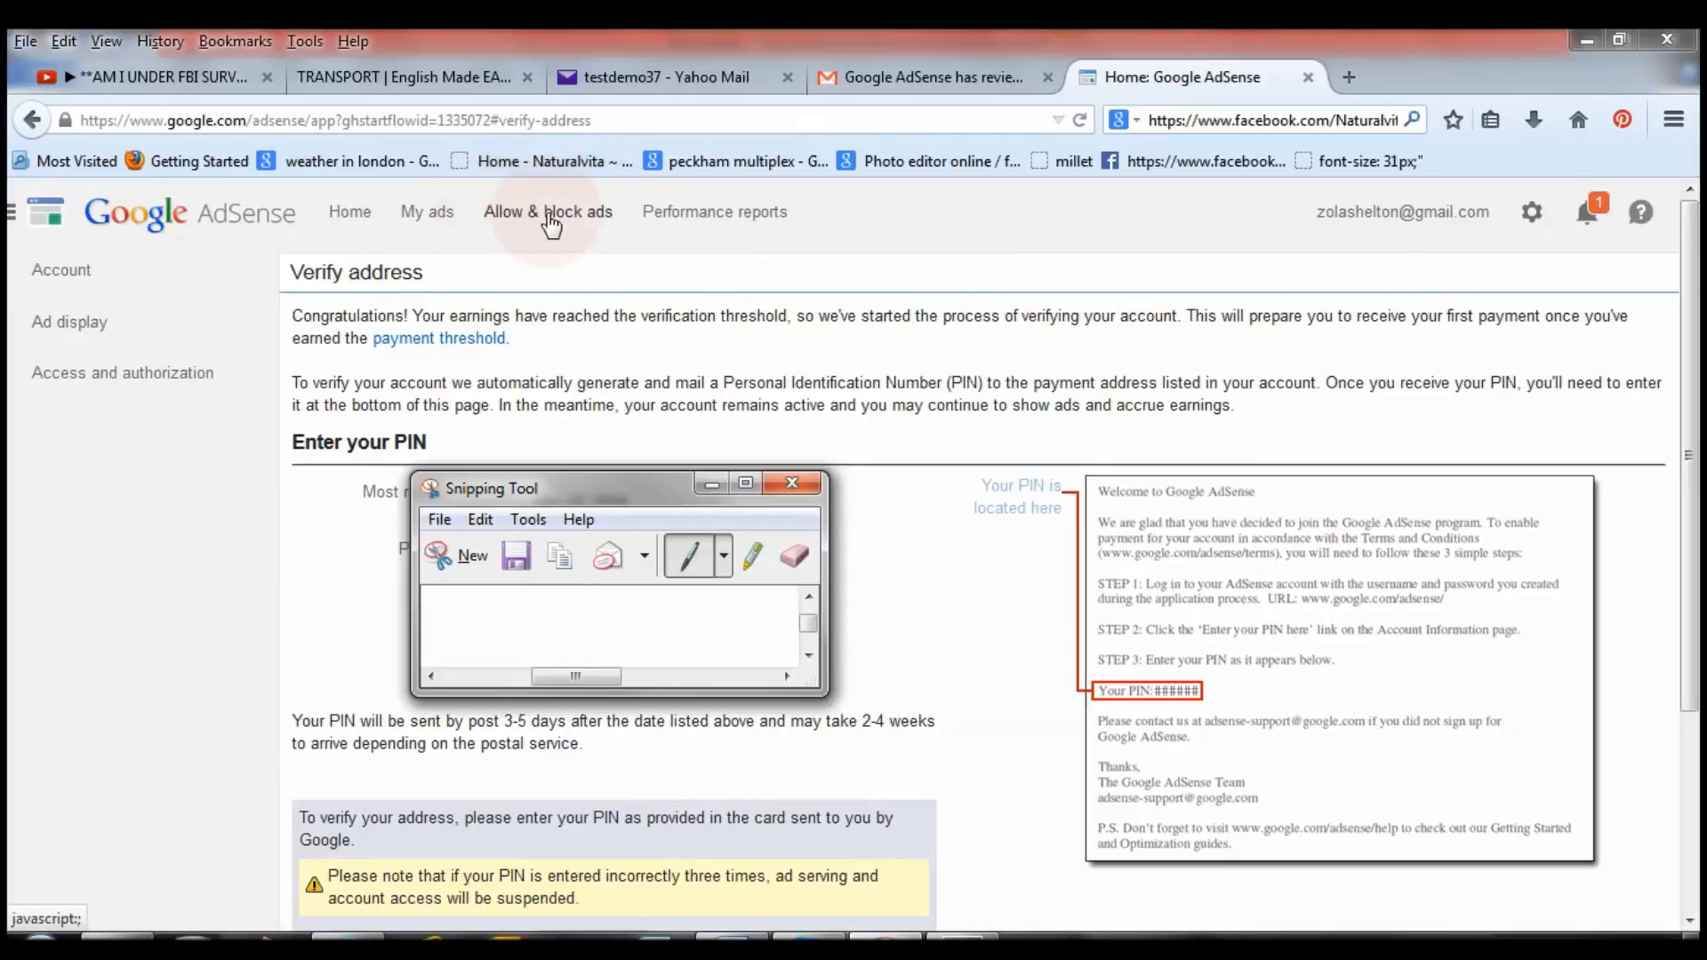
left_click(426, 213)
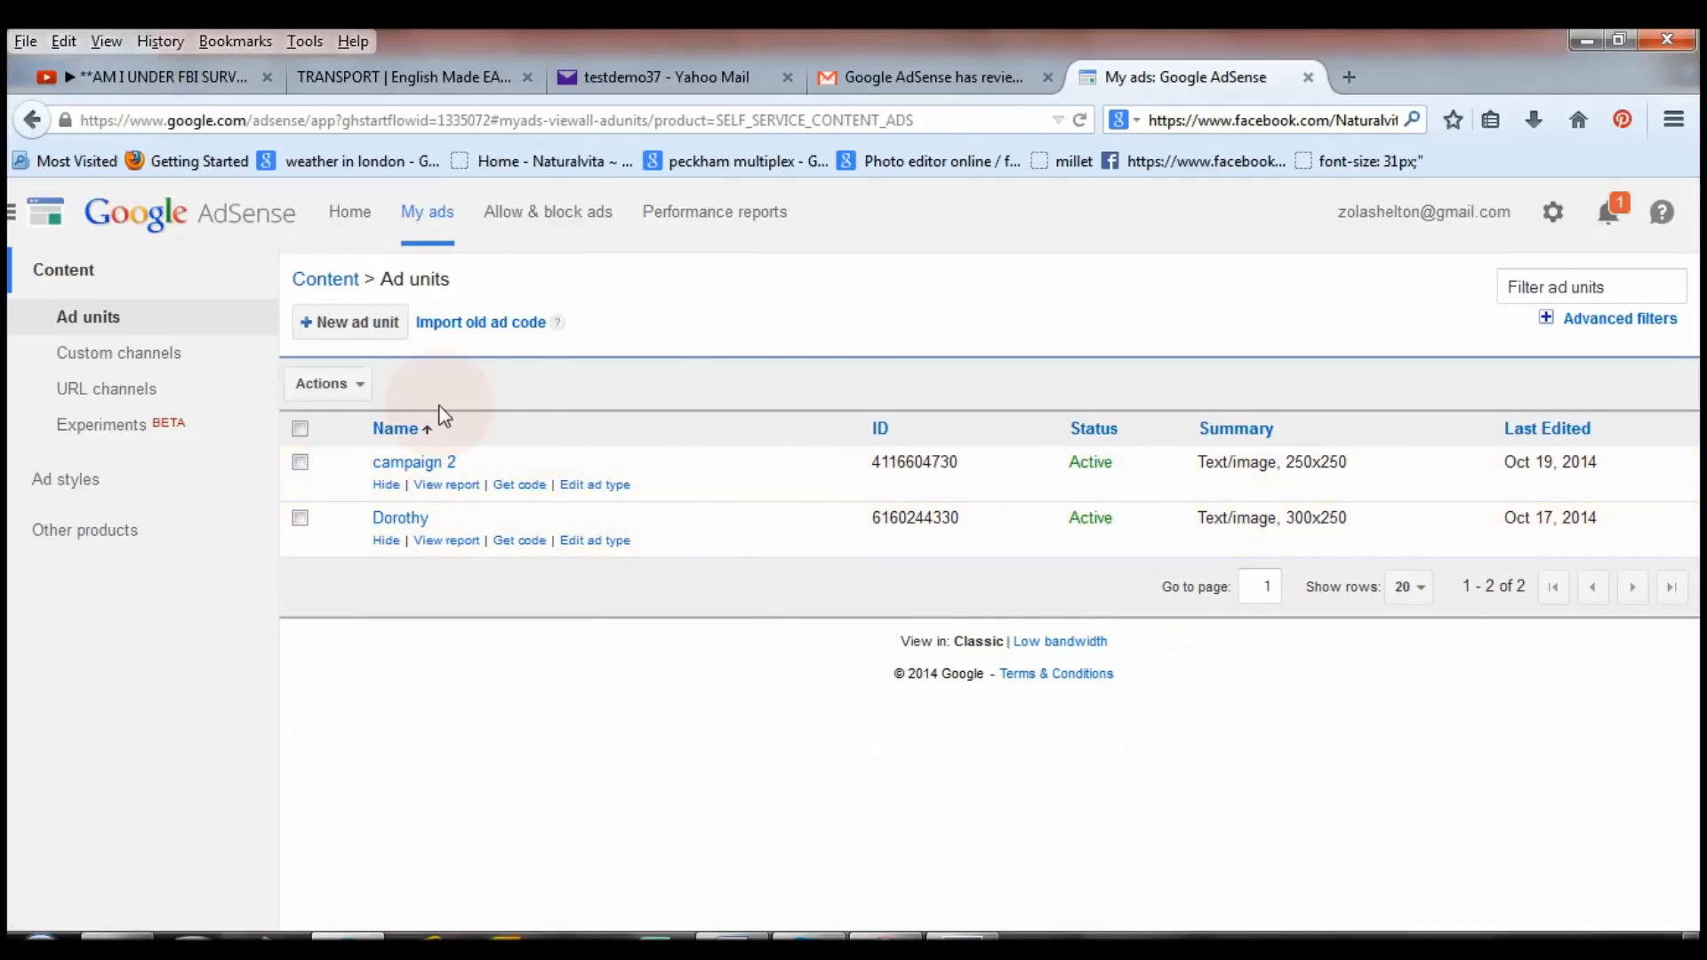
Start a new ad unit and filter its sizes to Rectangular after trying Horizontal banner.
left_click(354, 327)
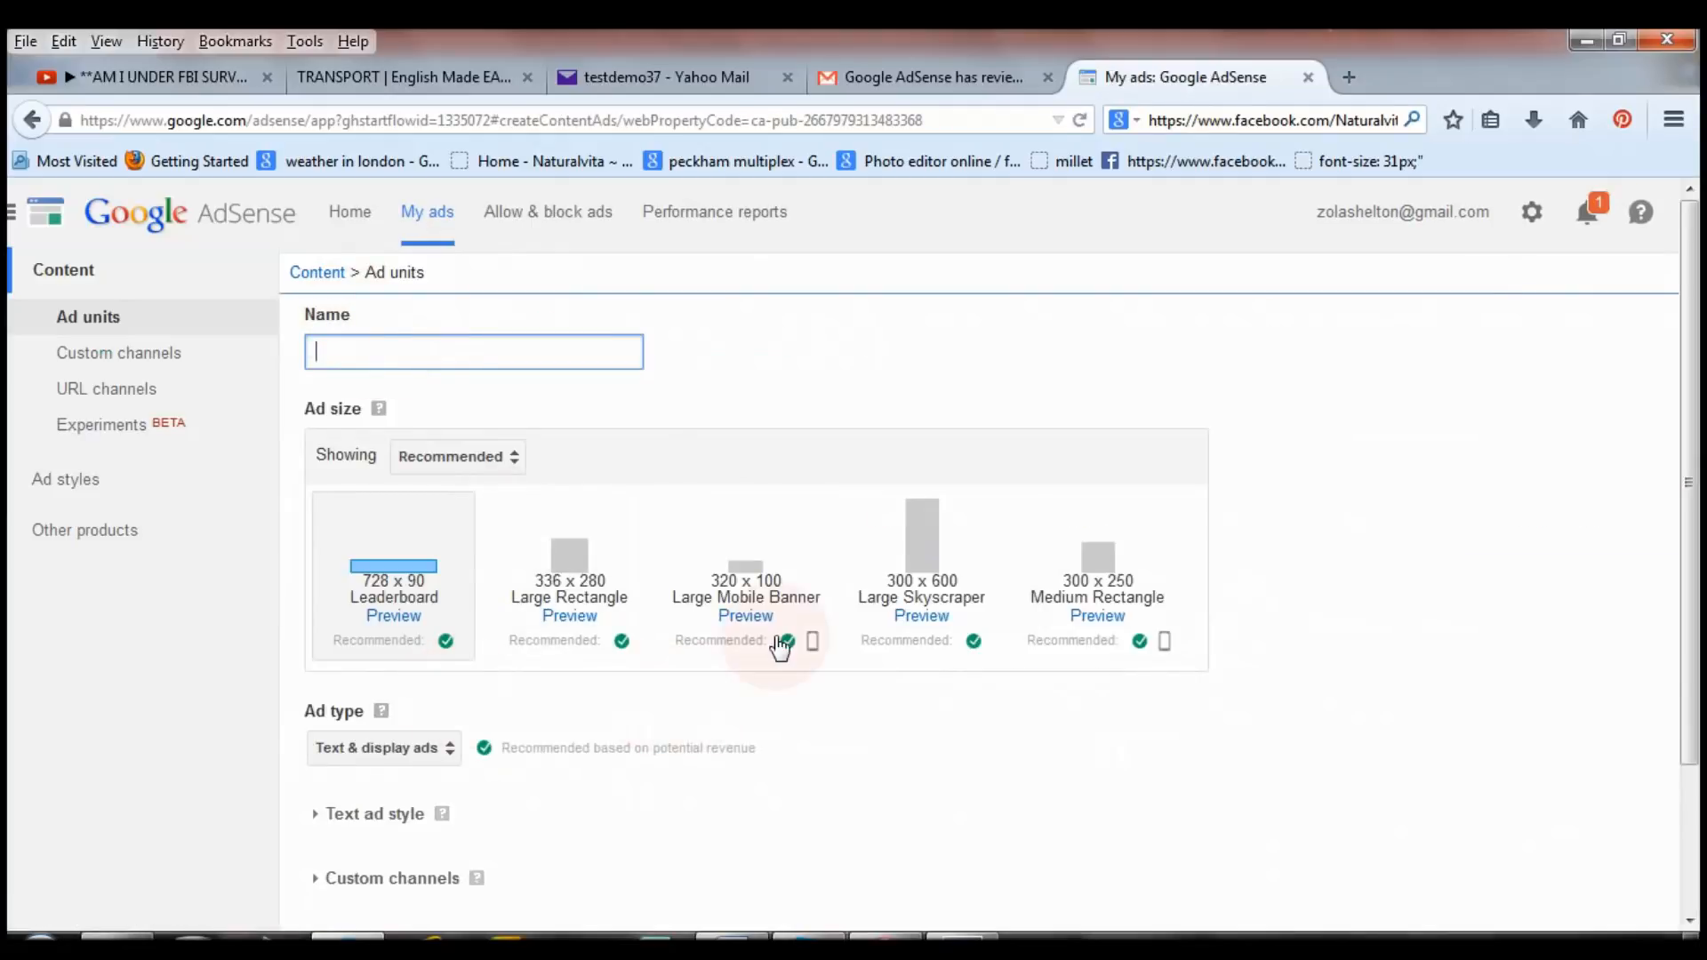
mouse_move(1696, 457)
left_mouse_down()
mouse_move(1696, 564)
mouse_move(1698, 480)
left_mouse_up()
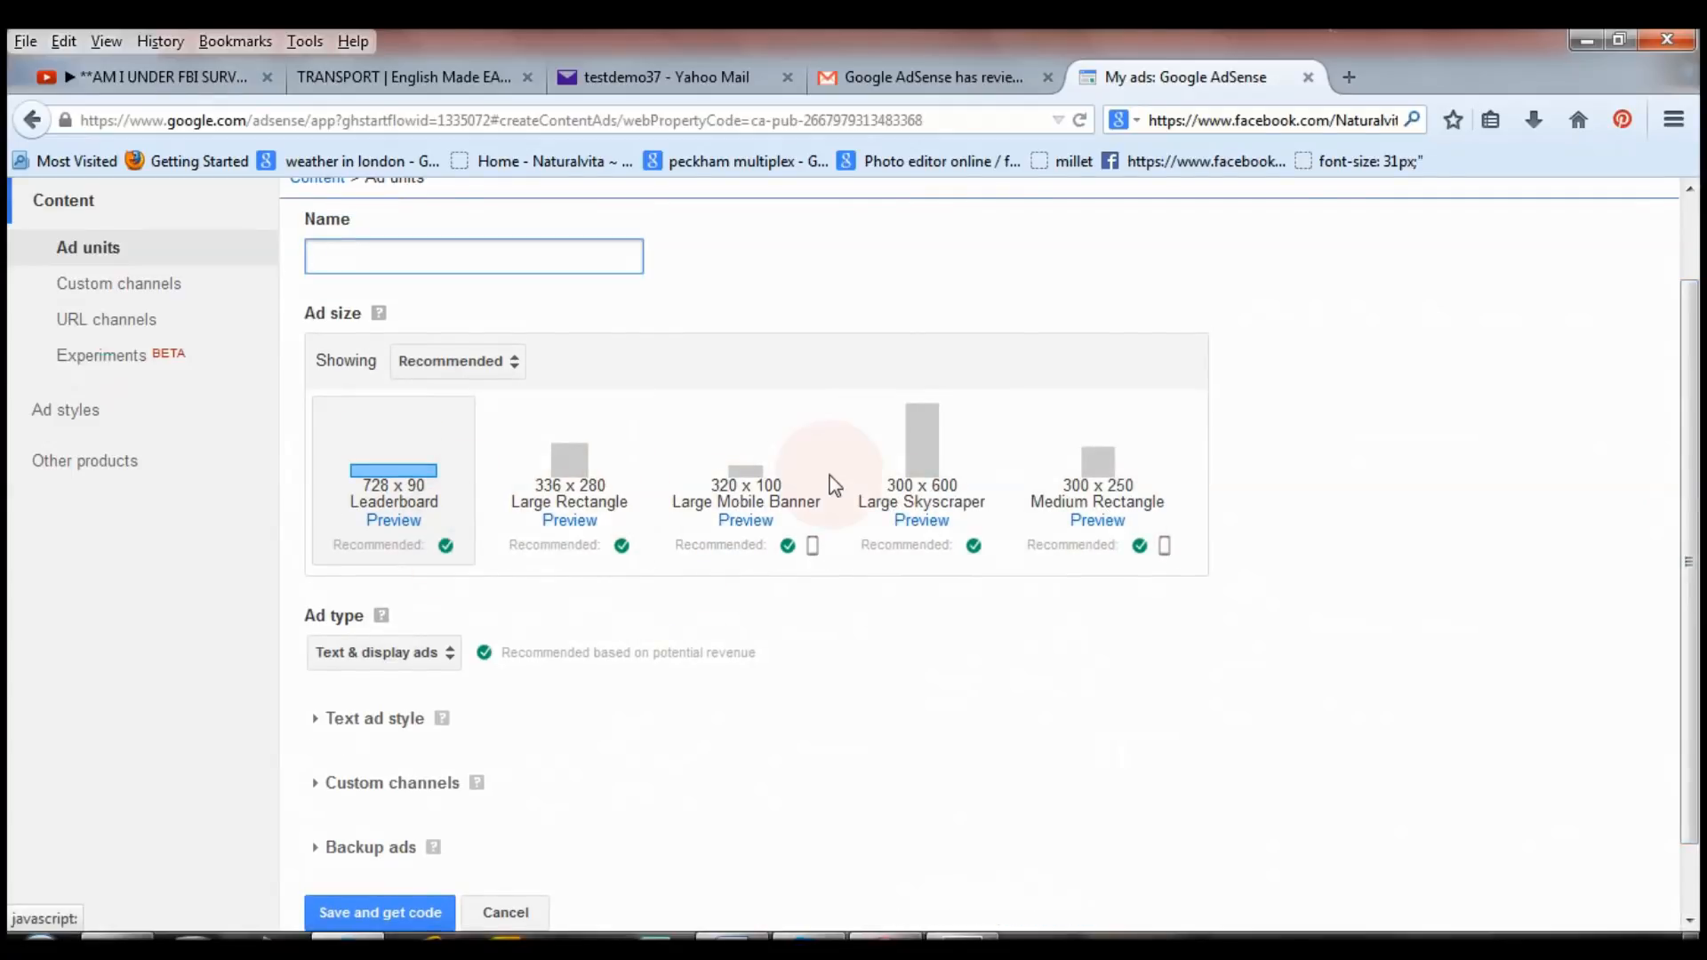
left_click(517, 366)
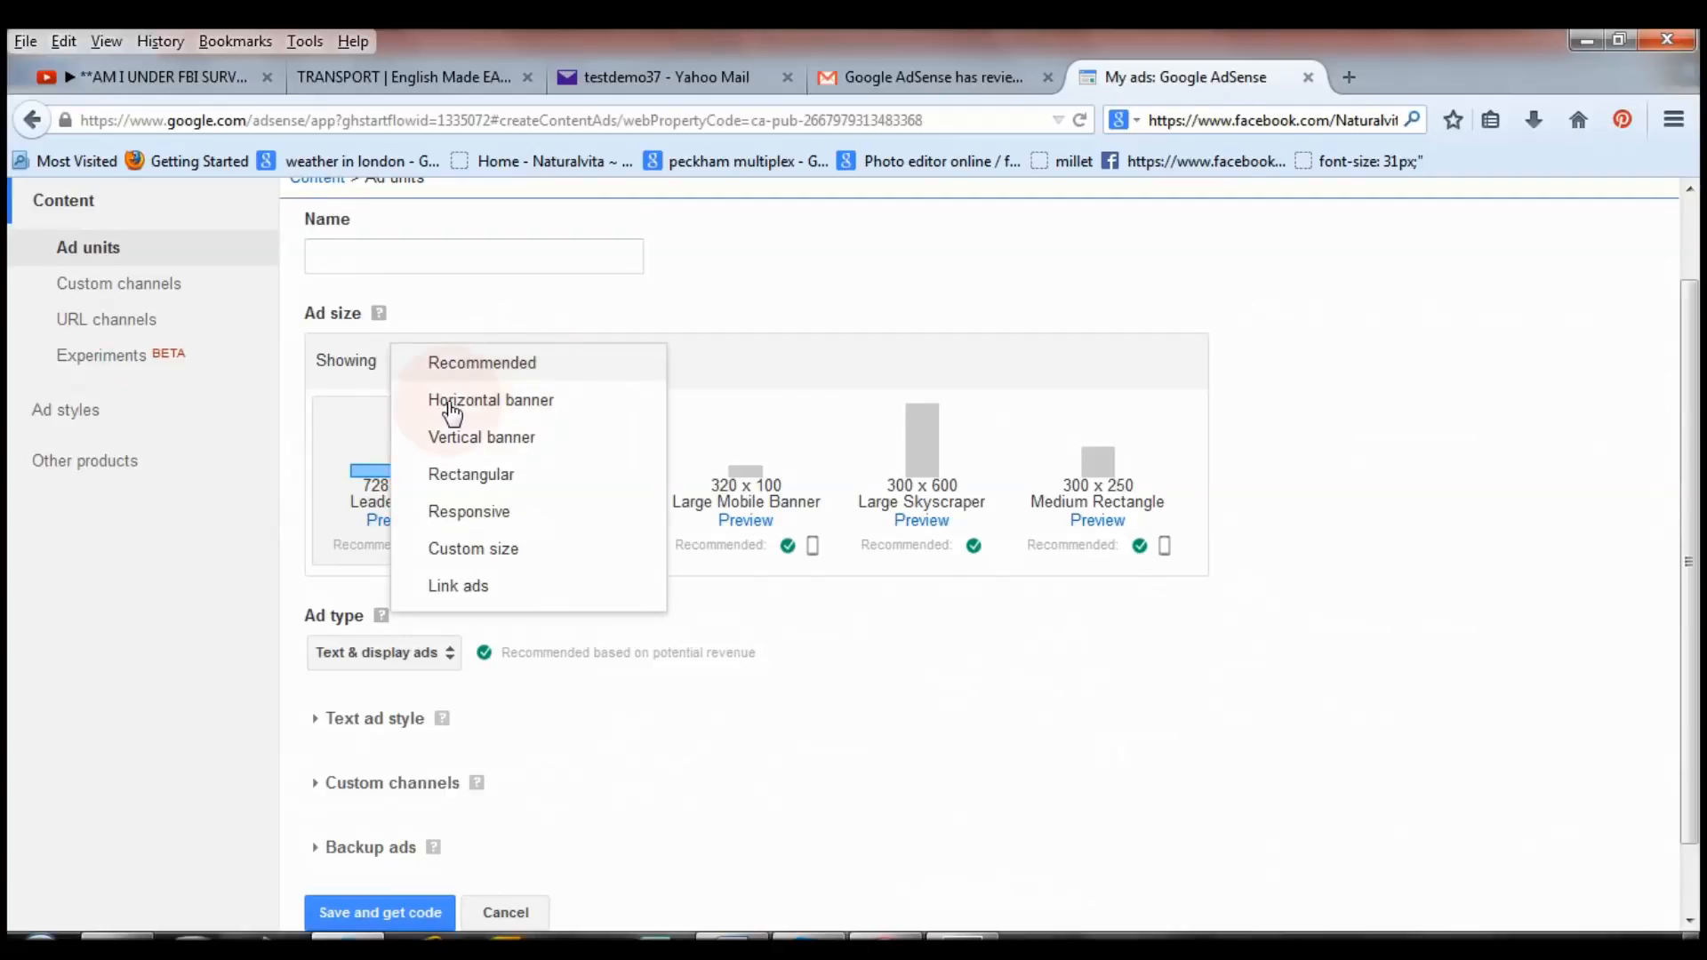
left_click(537, 410)
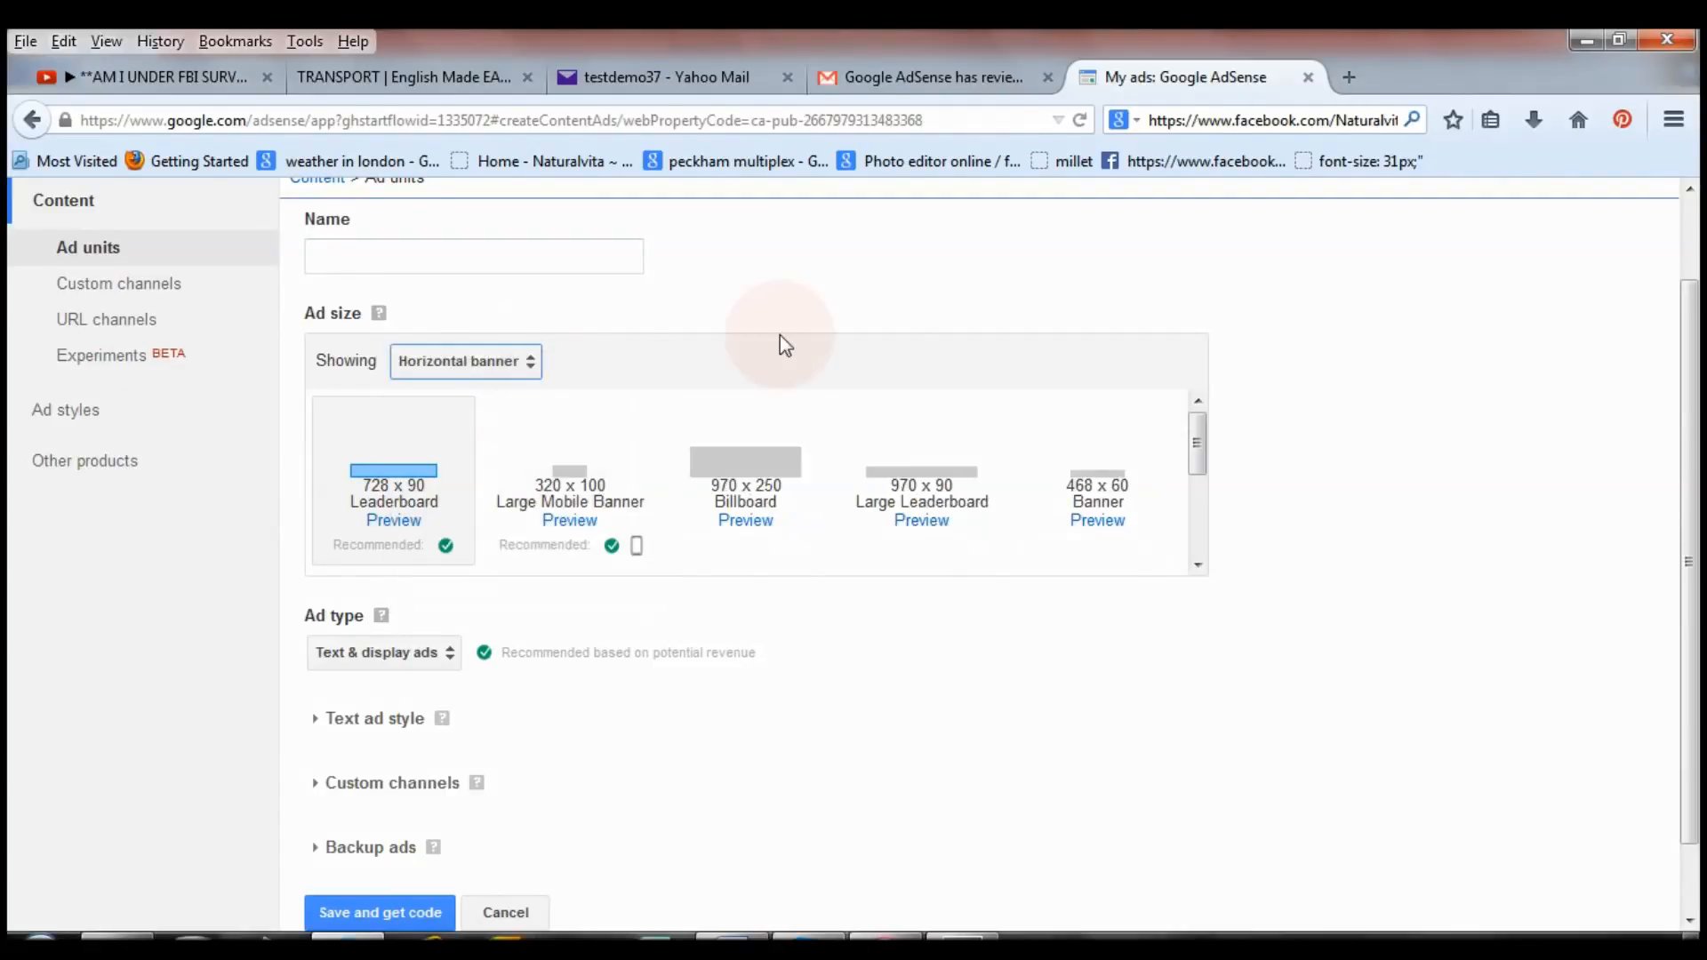
left_click(530, 371)
left_click(507, 439)
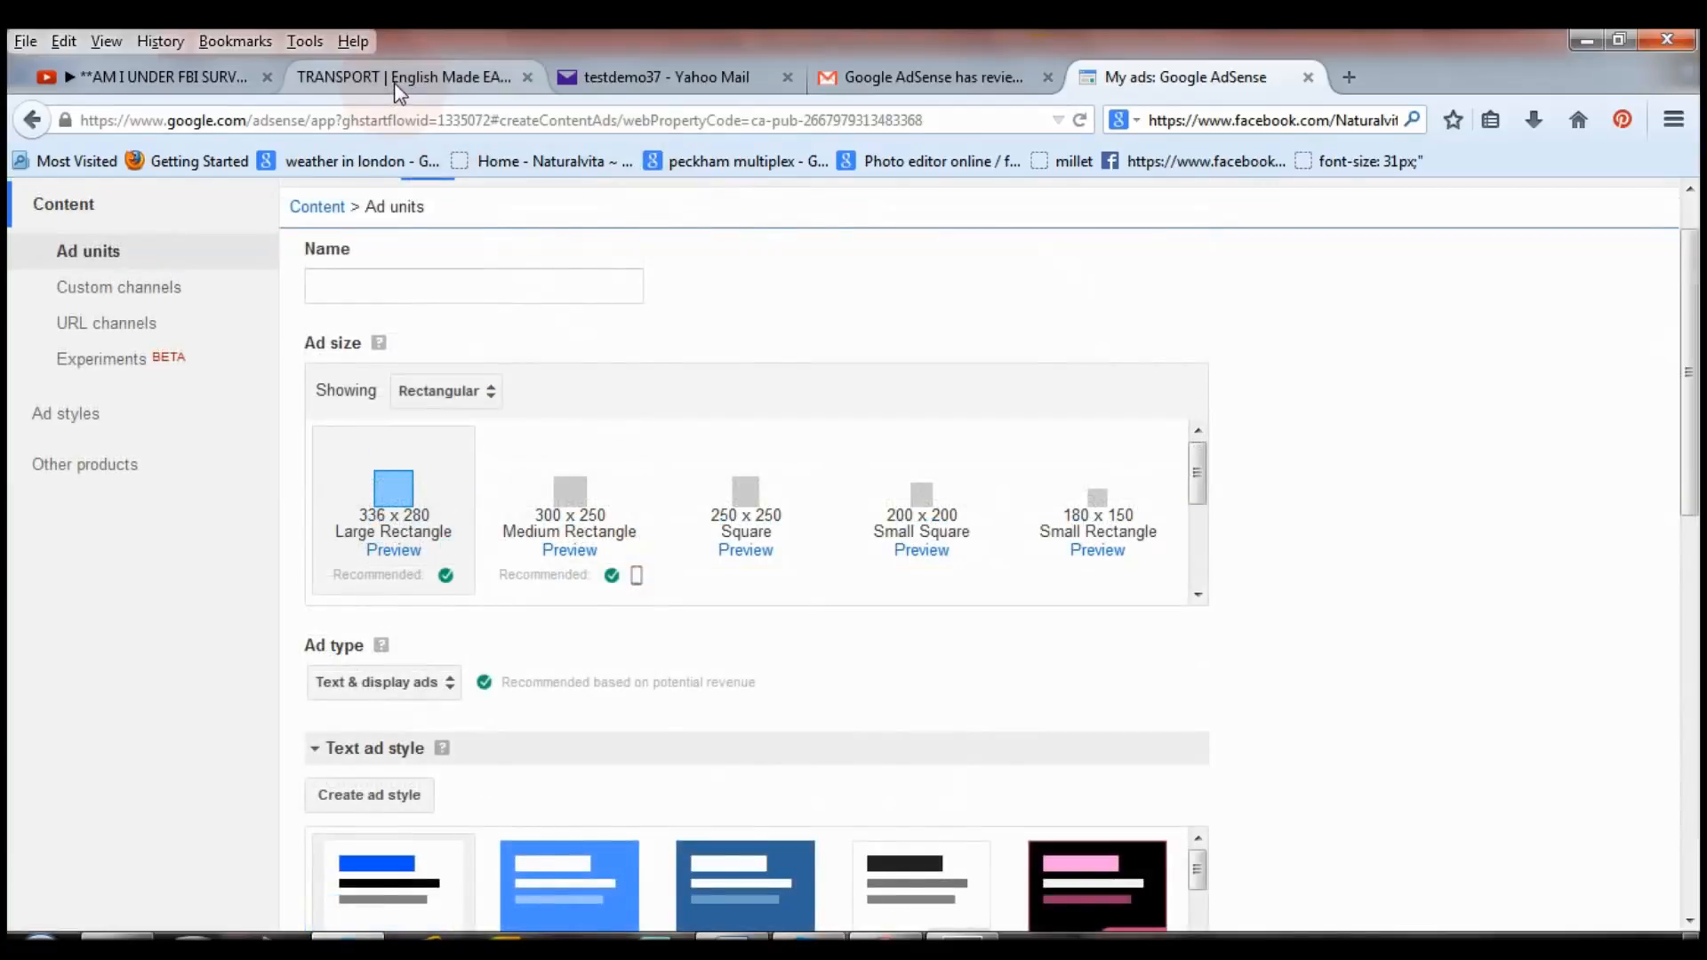
Check the live TRANSPORT page's ads, then choose the 300 x 250 Medium Rectangle size.
left_click(398, 89)
left_click_drag(1689, 364, 1696, 432)
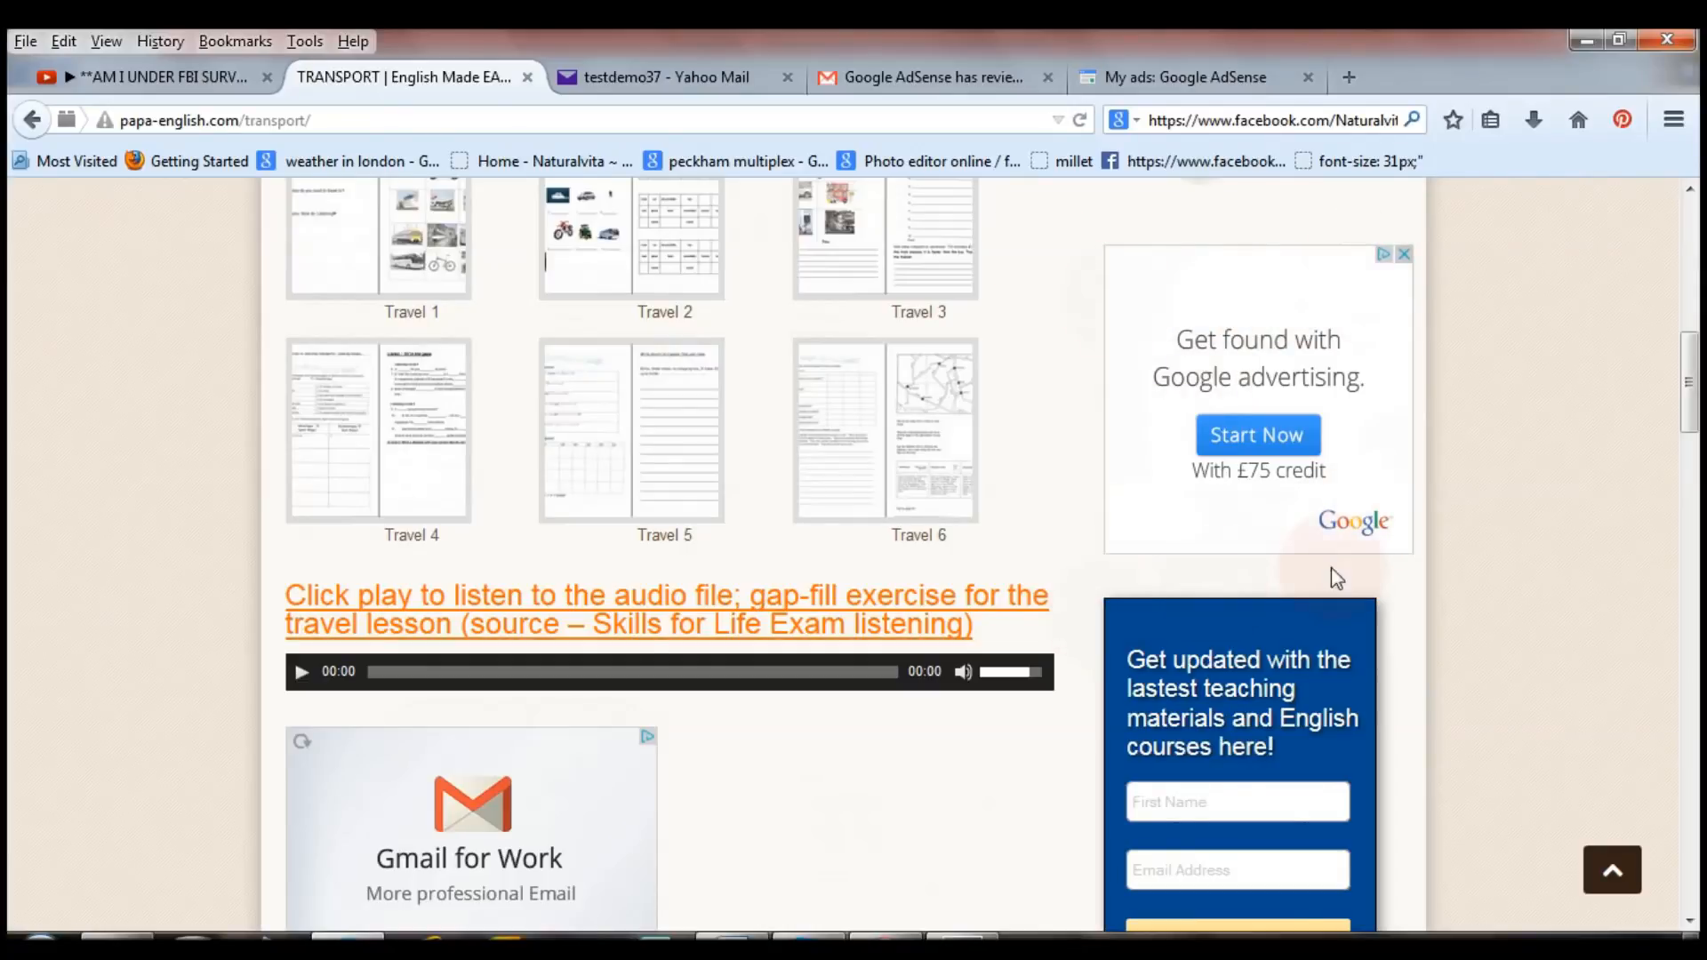
left_click(1162, 72)
left_click_drag(1698, 355, 1698, 408)
left_click(569, 392)
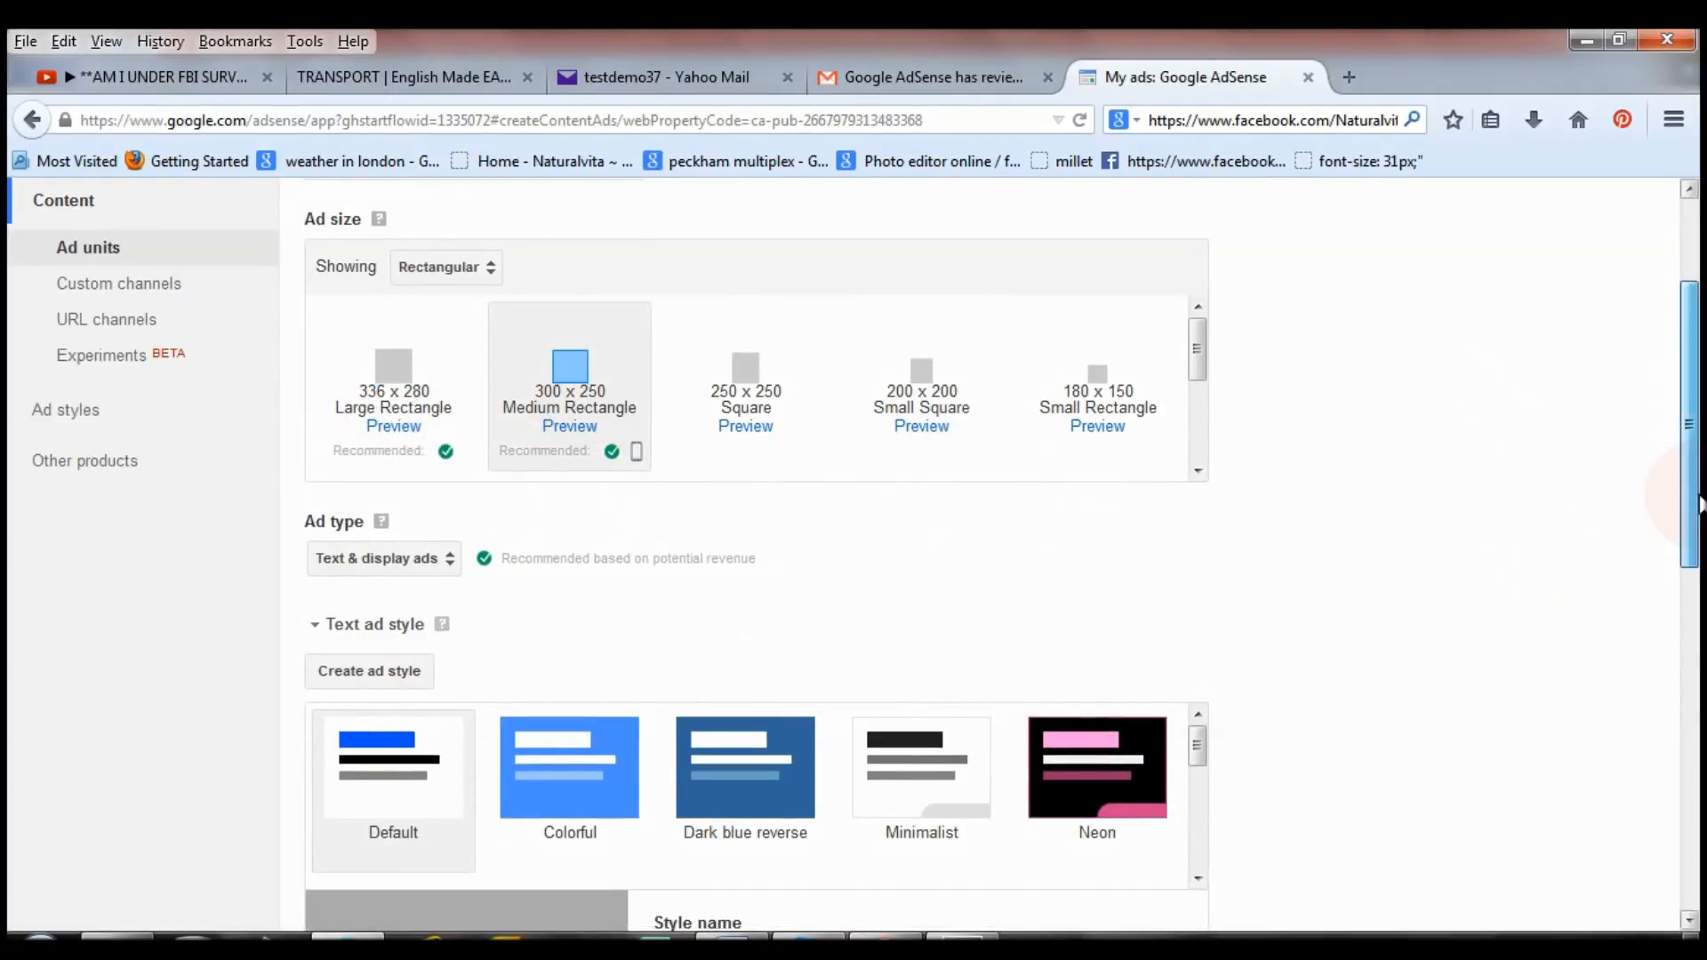
left_click_drag(1698, 504, 1698, 582)
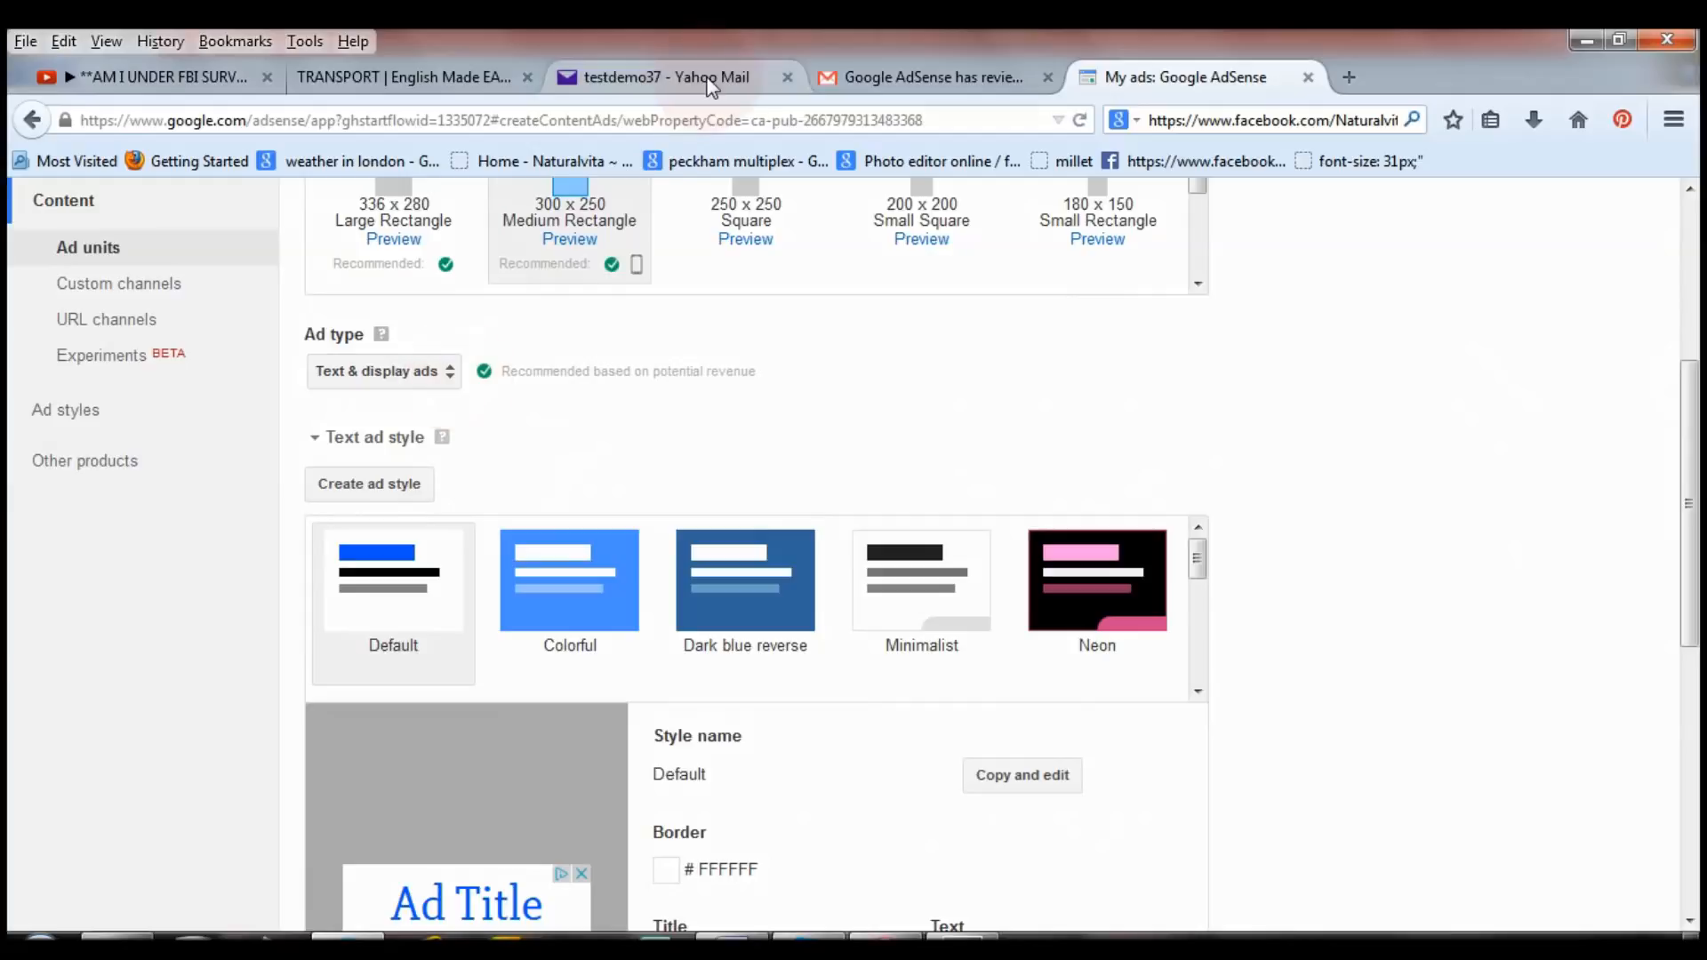
Glance at the TRANSPORT page again, then choose the Minimalist text ad style.
left_click(468, 80)
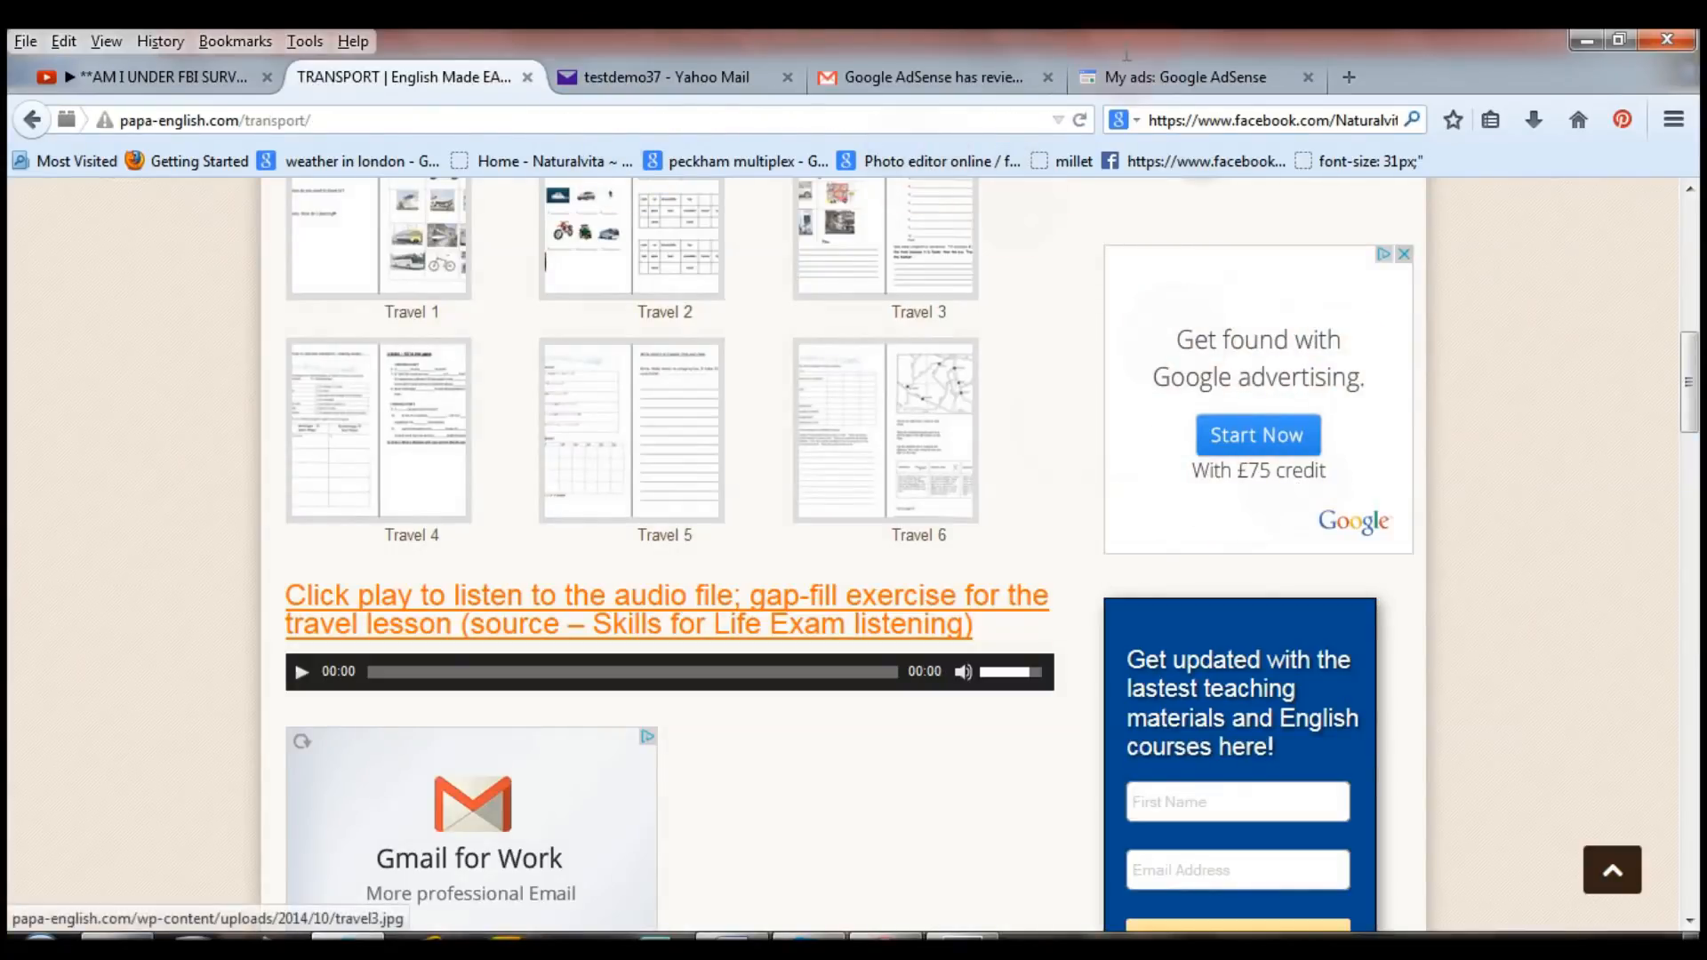
left_click(1185, 78)
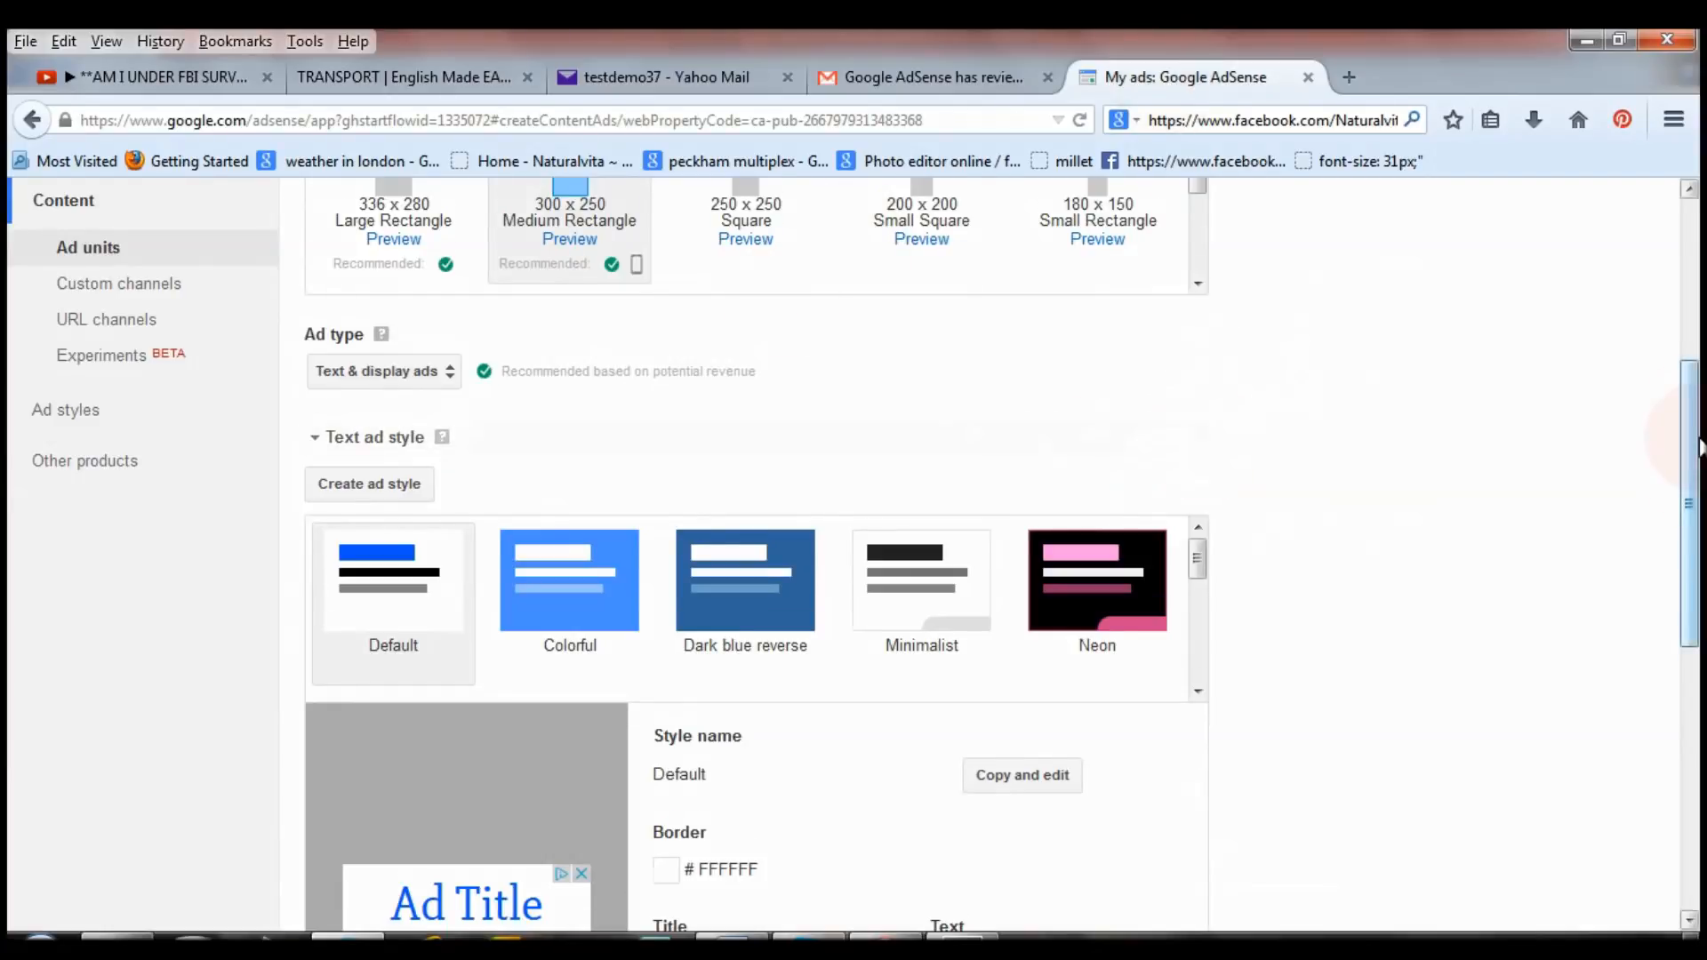
scroll(1045, 635, "down", 5)
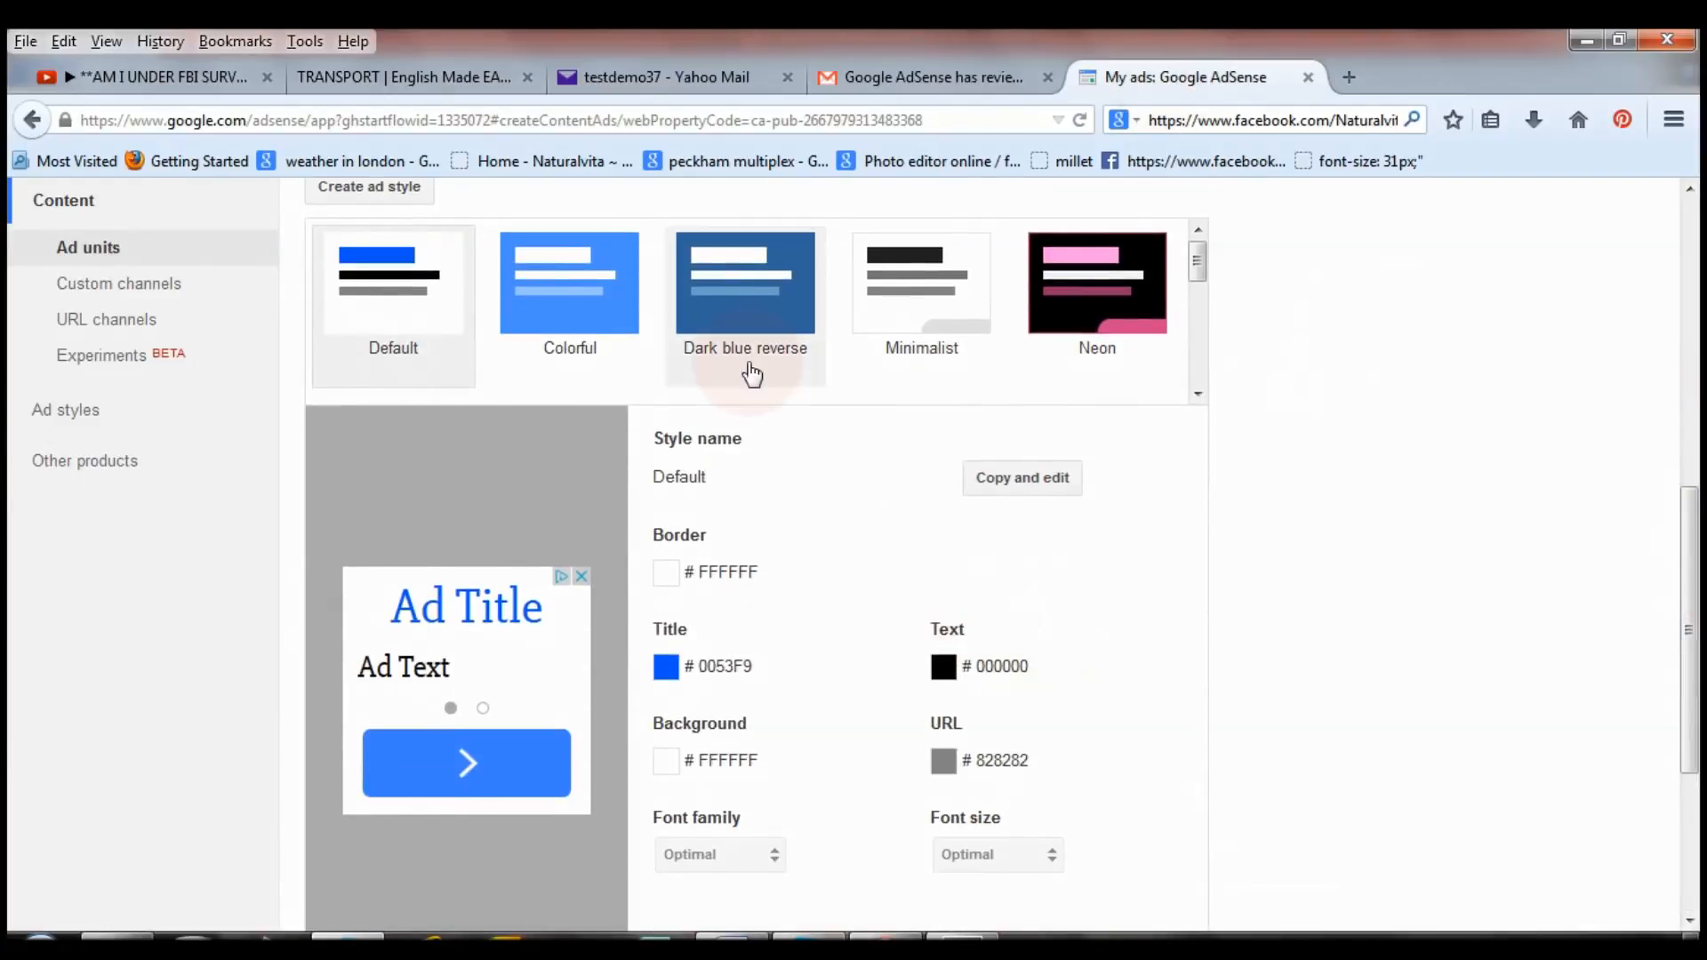
left_click(946, 335)
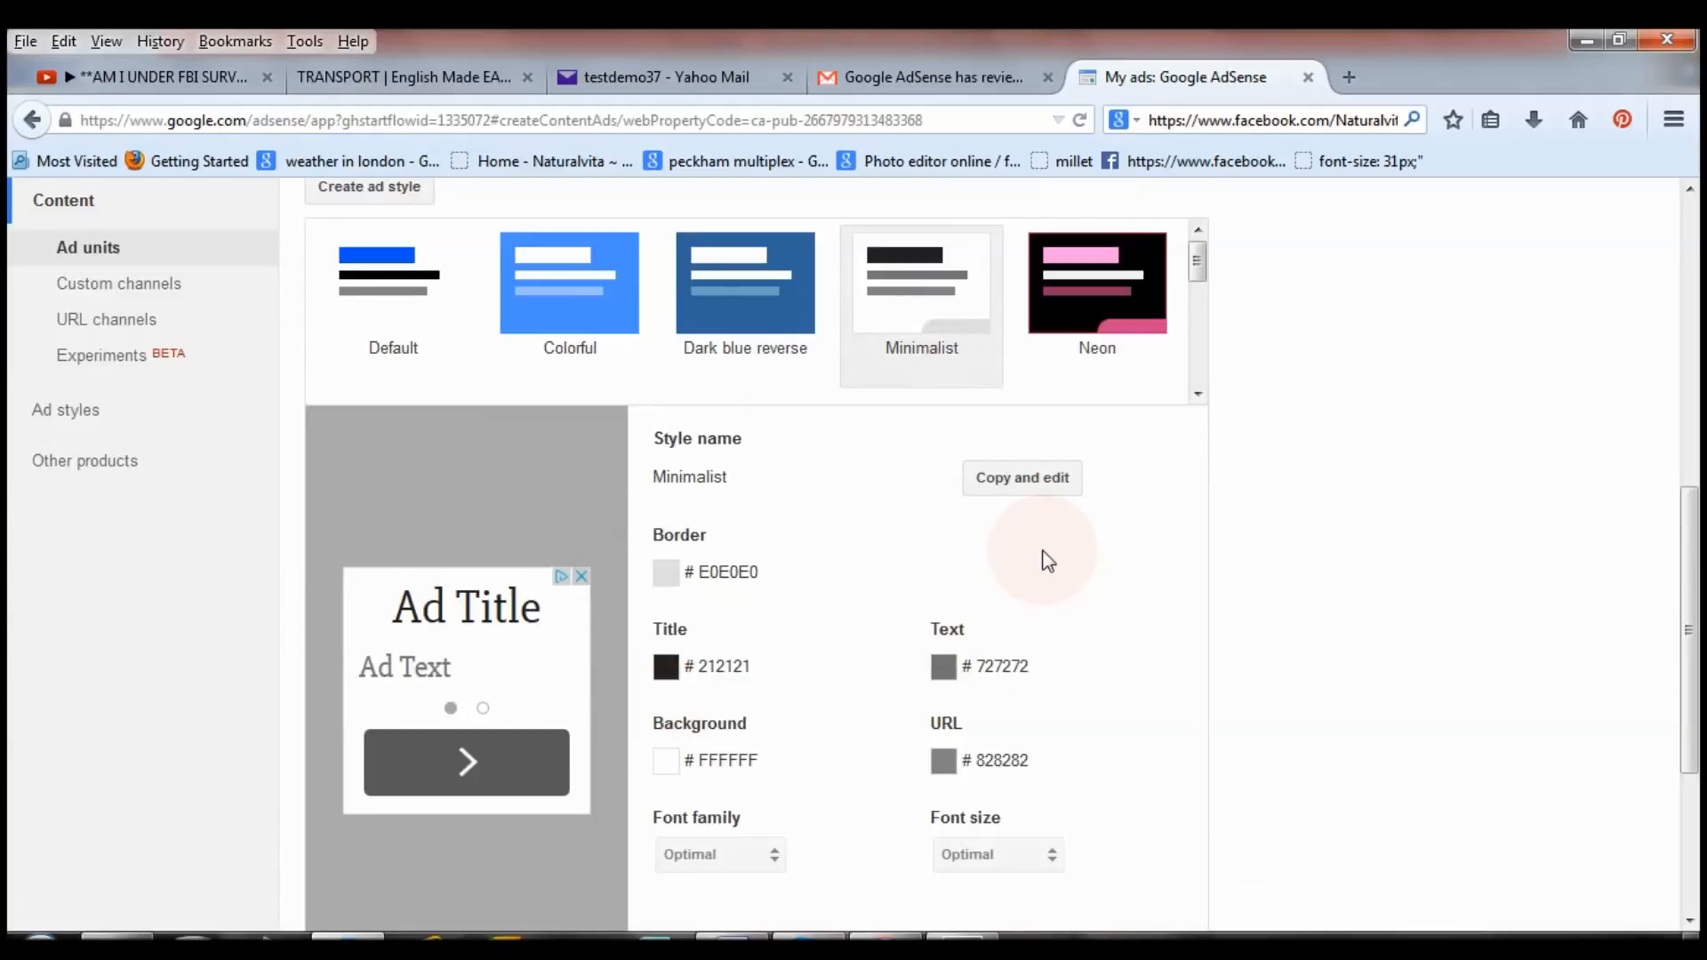
right_click(1011, 493)
Copy the Minimalist style with brown border, blue title and light-blue background, and save it.
left_click(1010, 489)
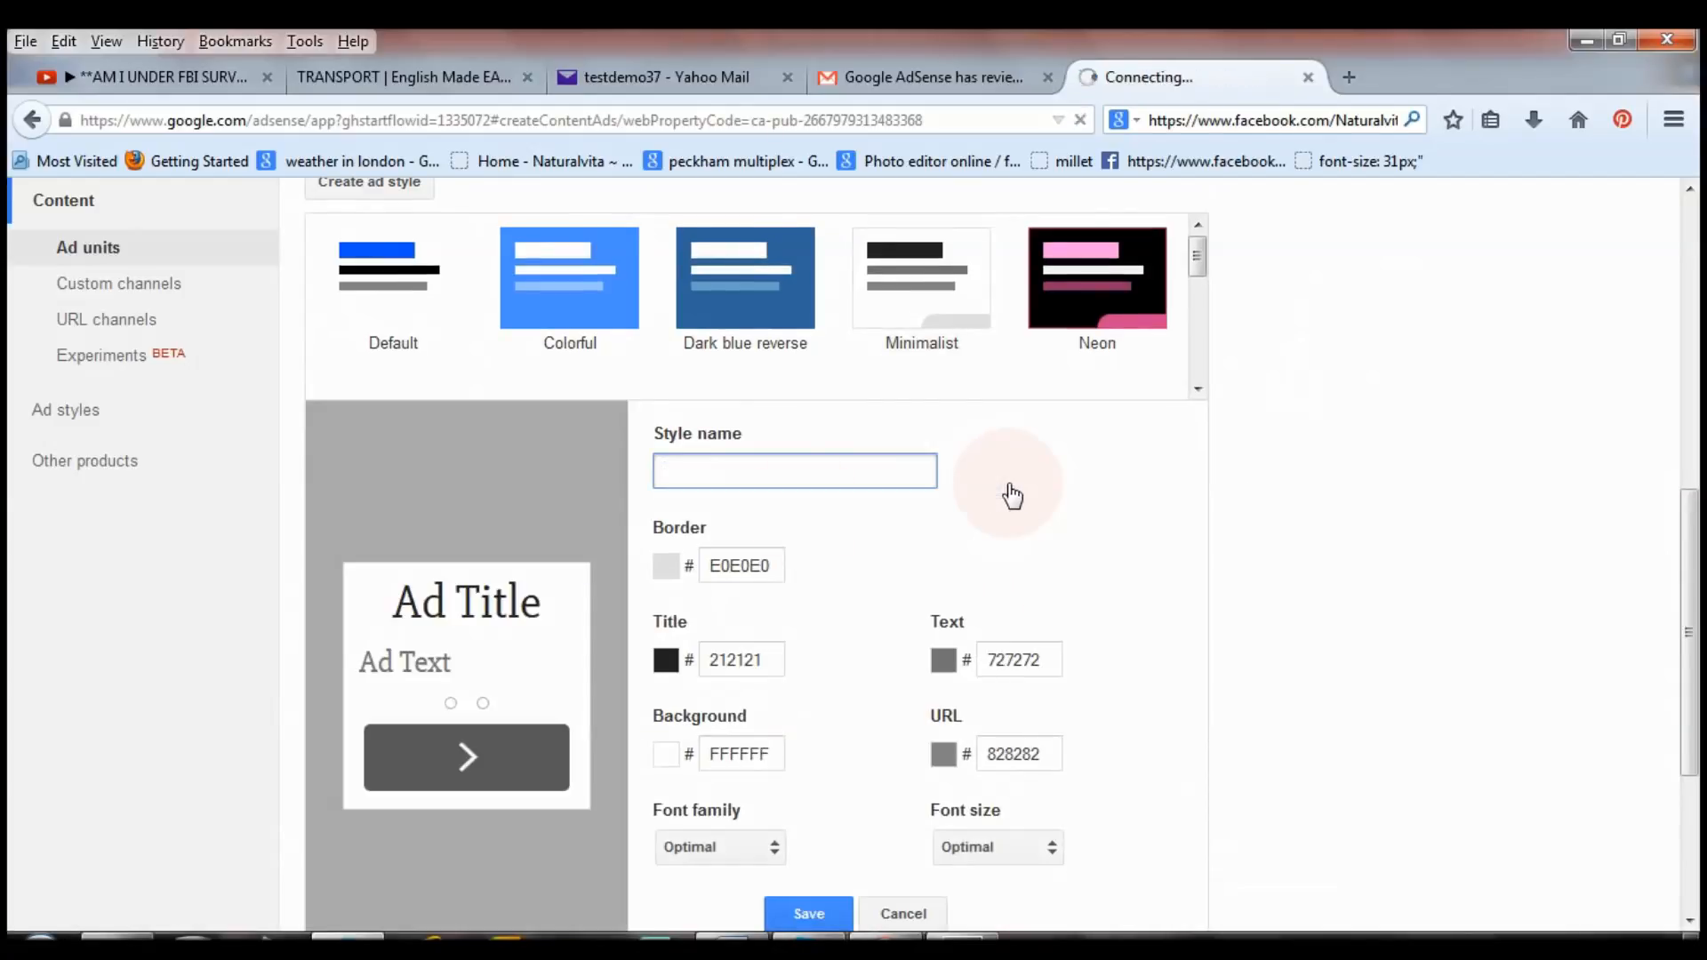
left_click(666, 567)
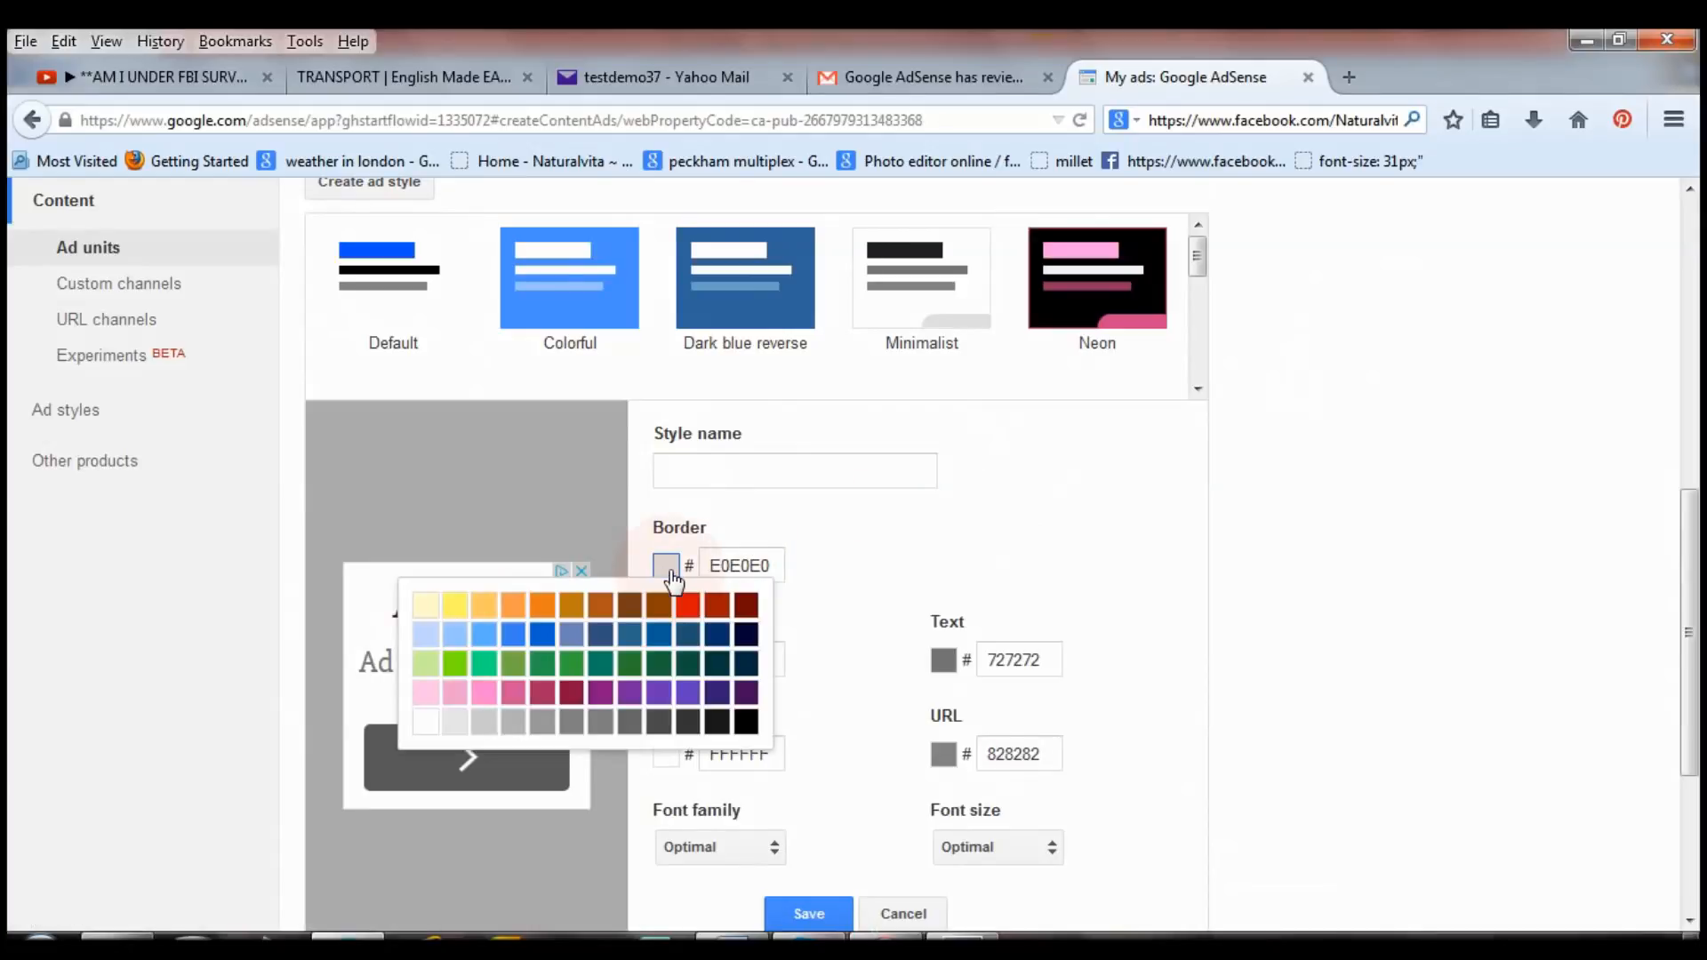
left_click(630, 608)
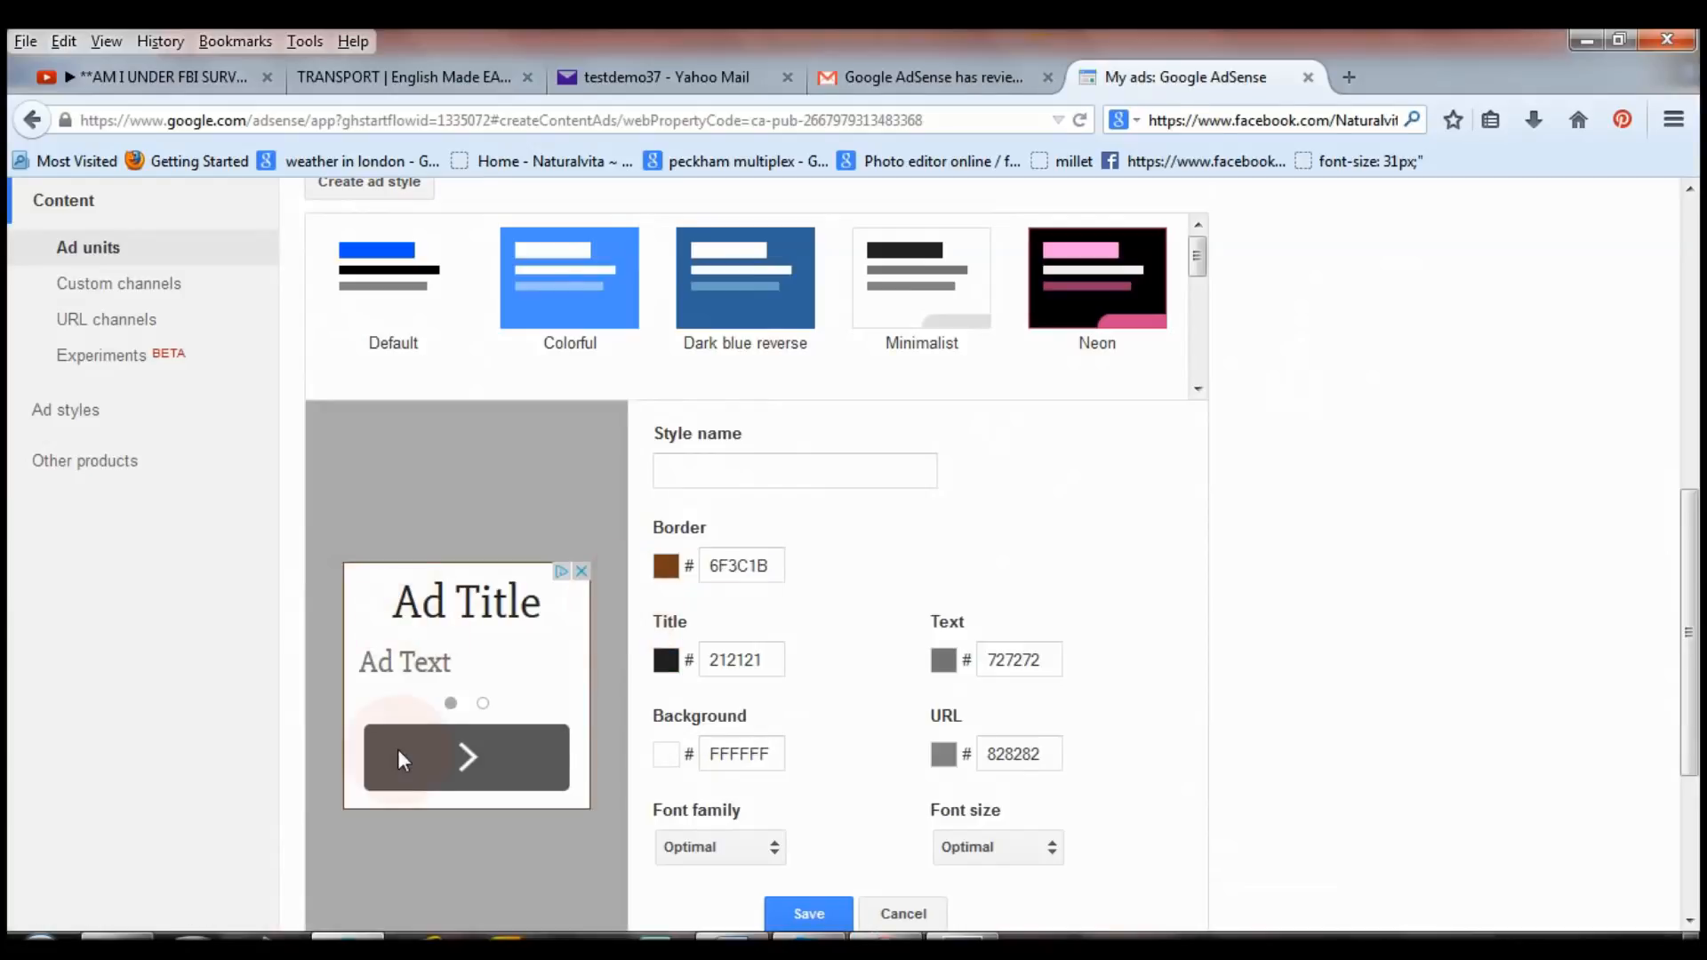
left_click(669, 662)
left_click(538, 734)
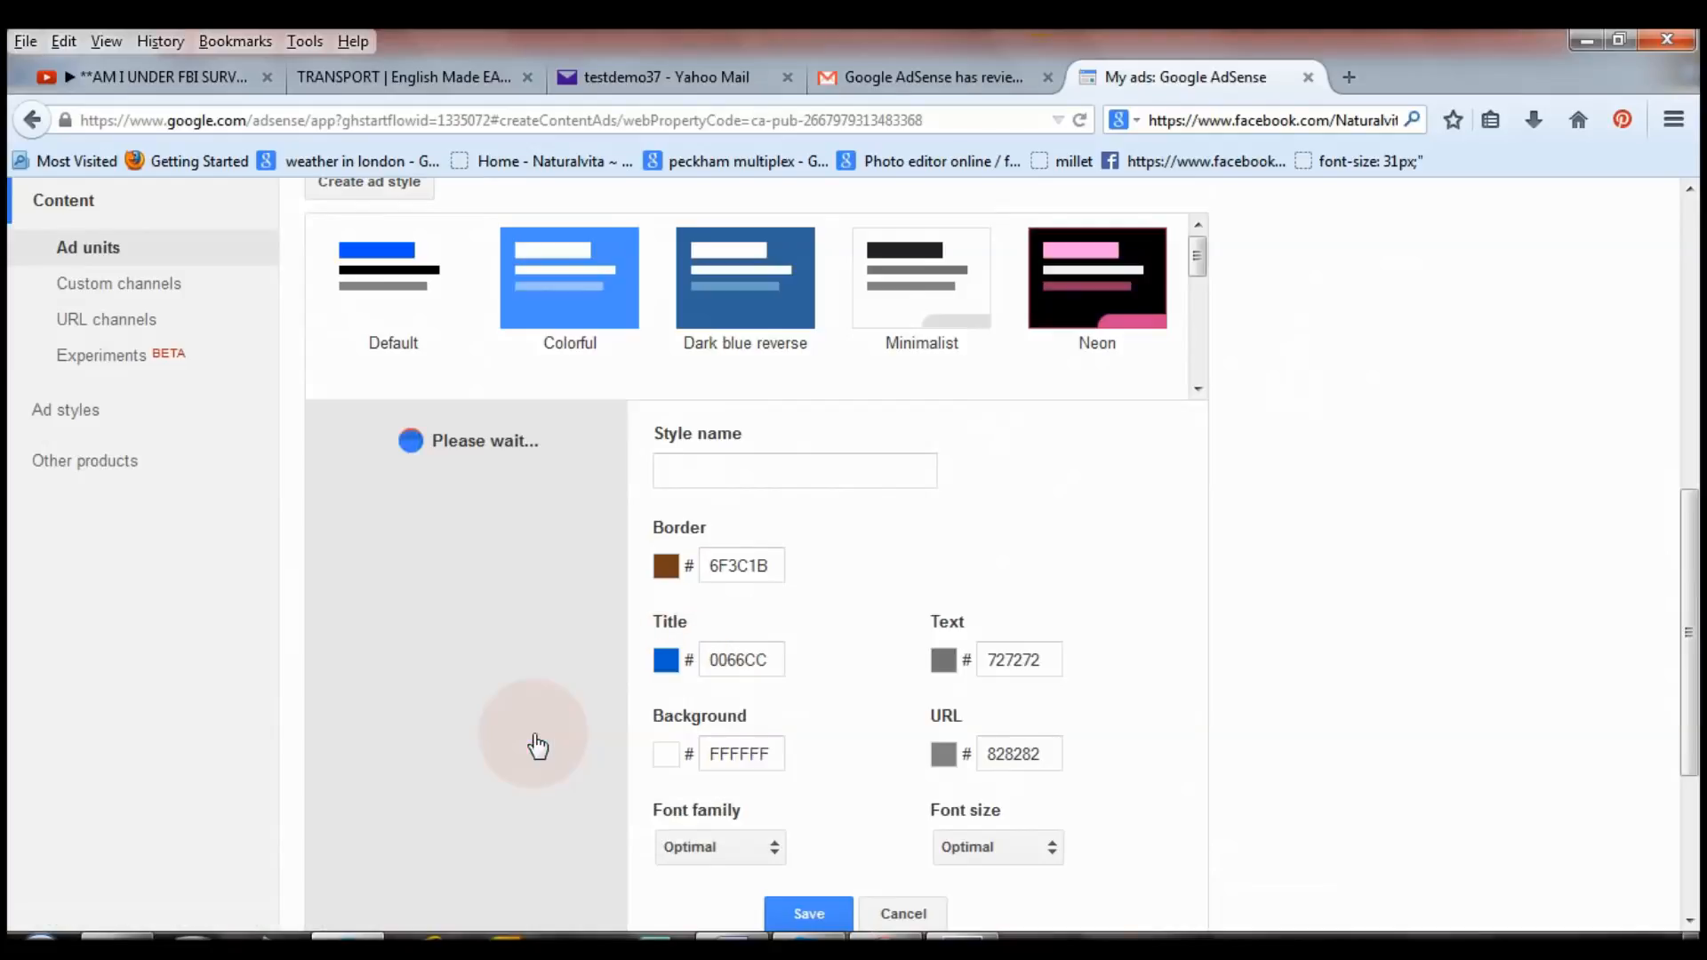
left_click(669, 758)
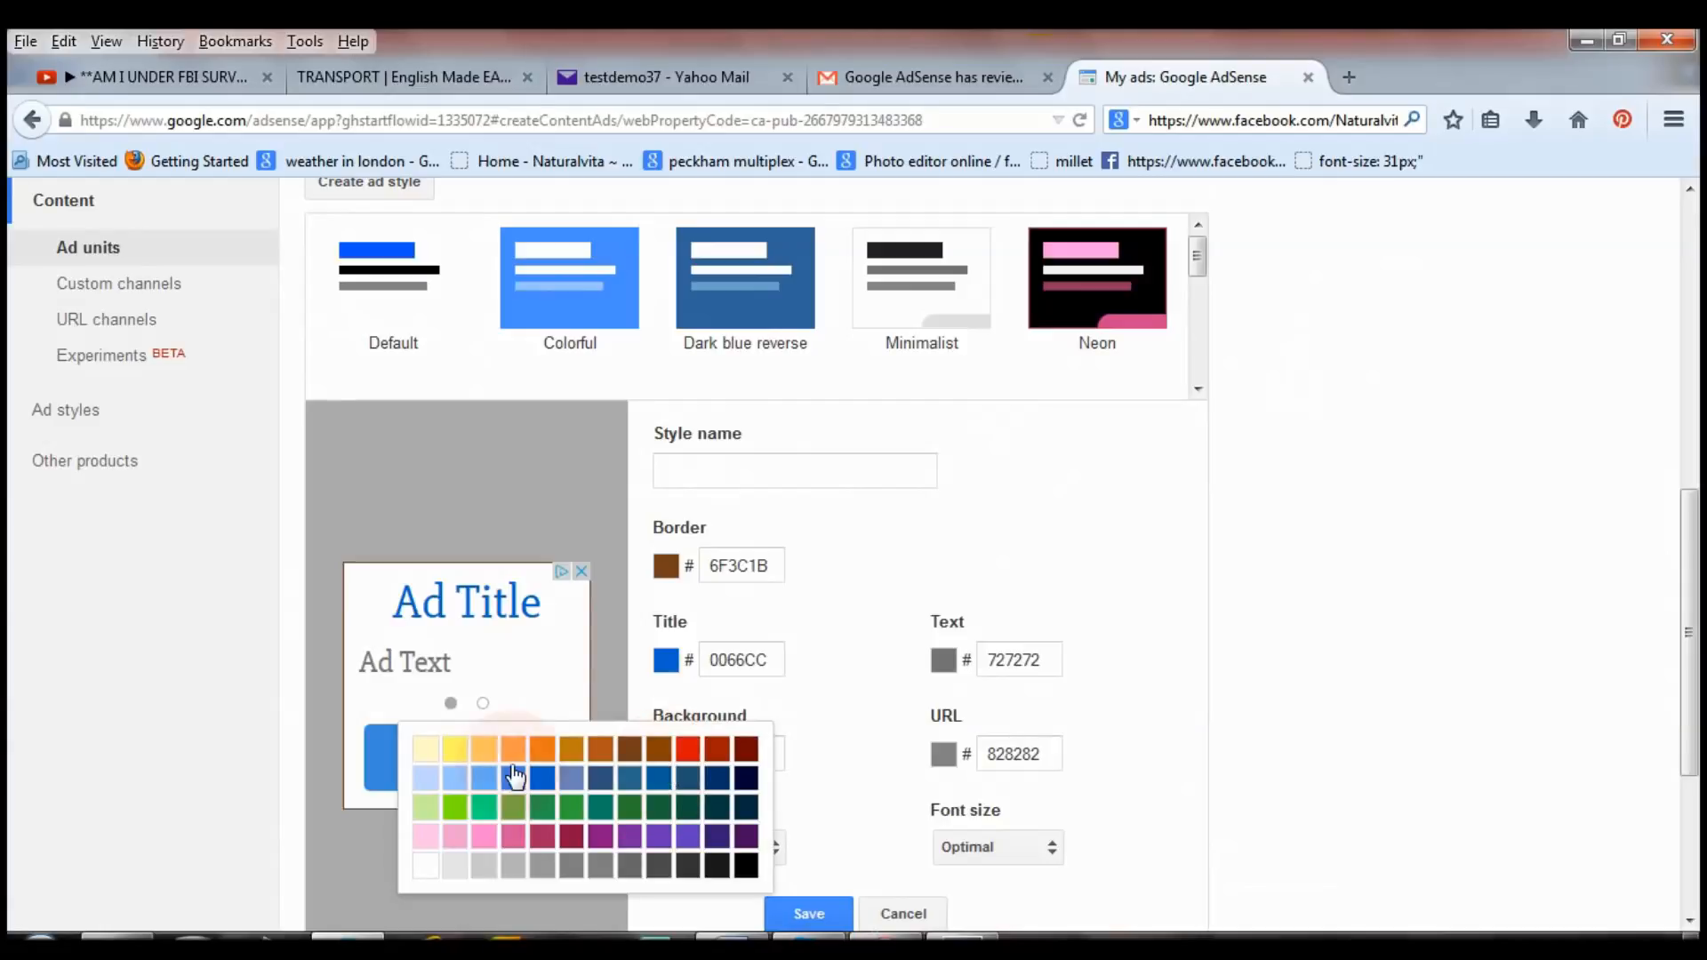
left_click(432, 780)
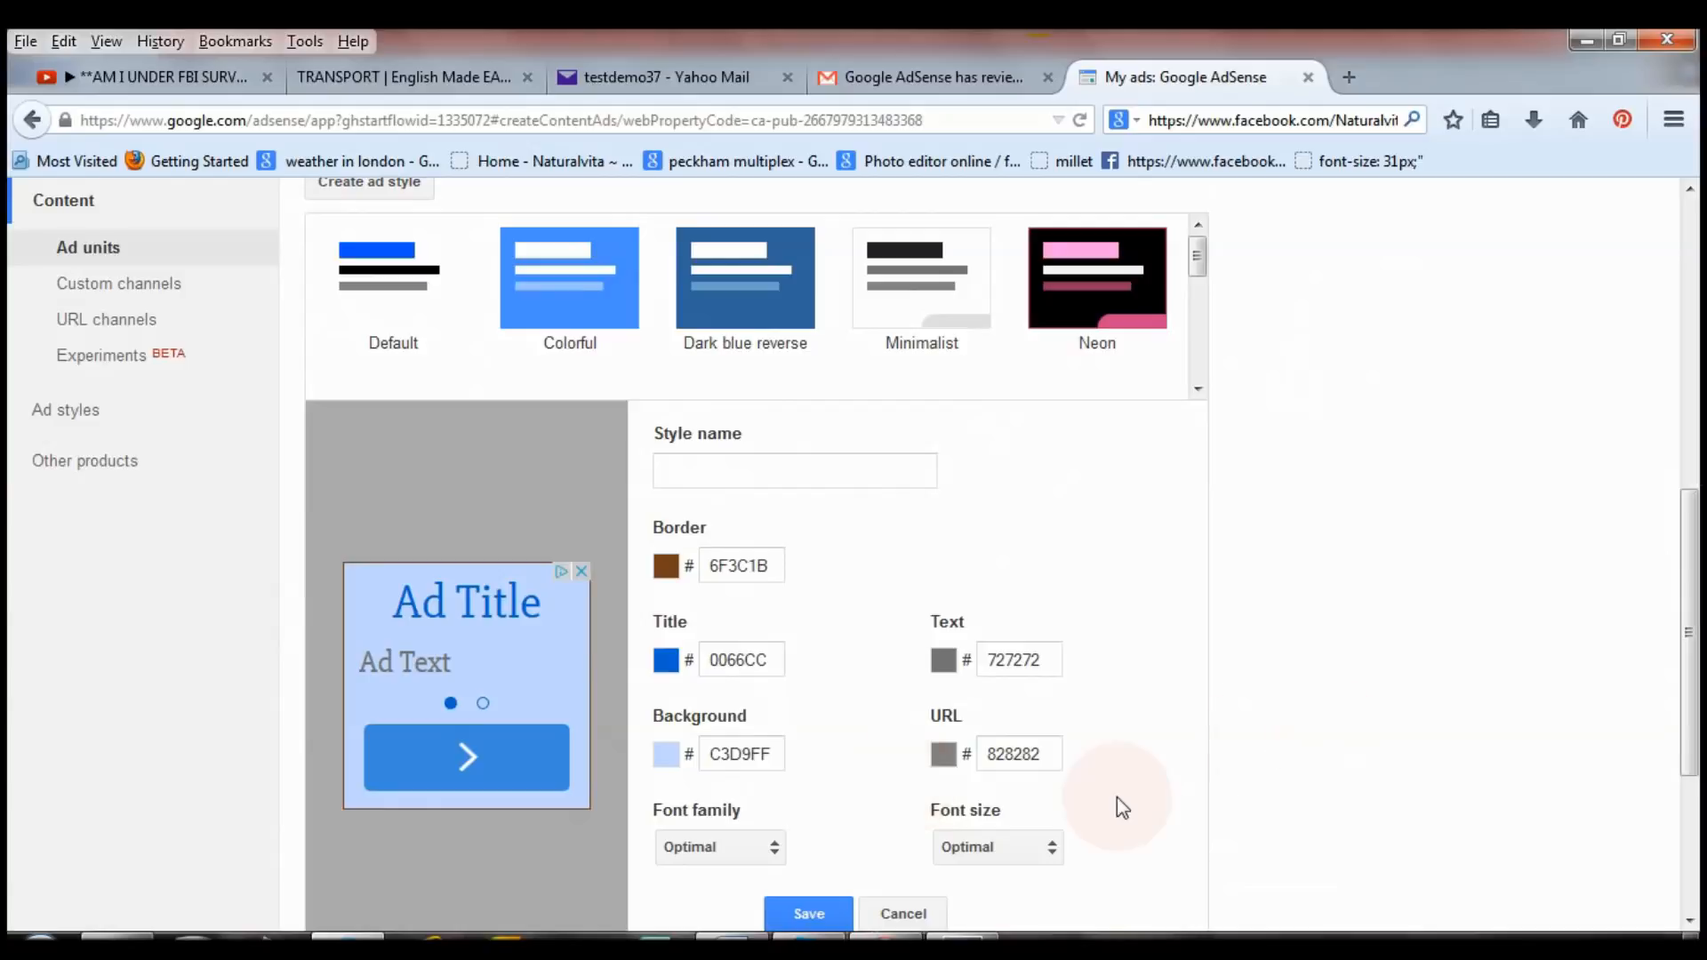
left_click_drag(1690, 628, 1690, 747)
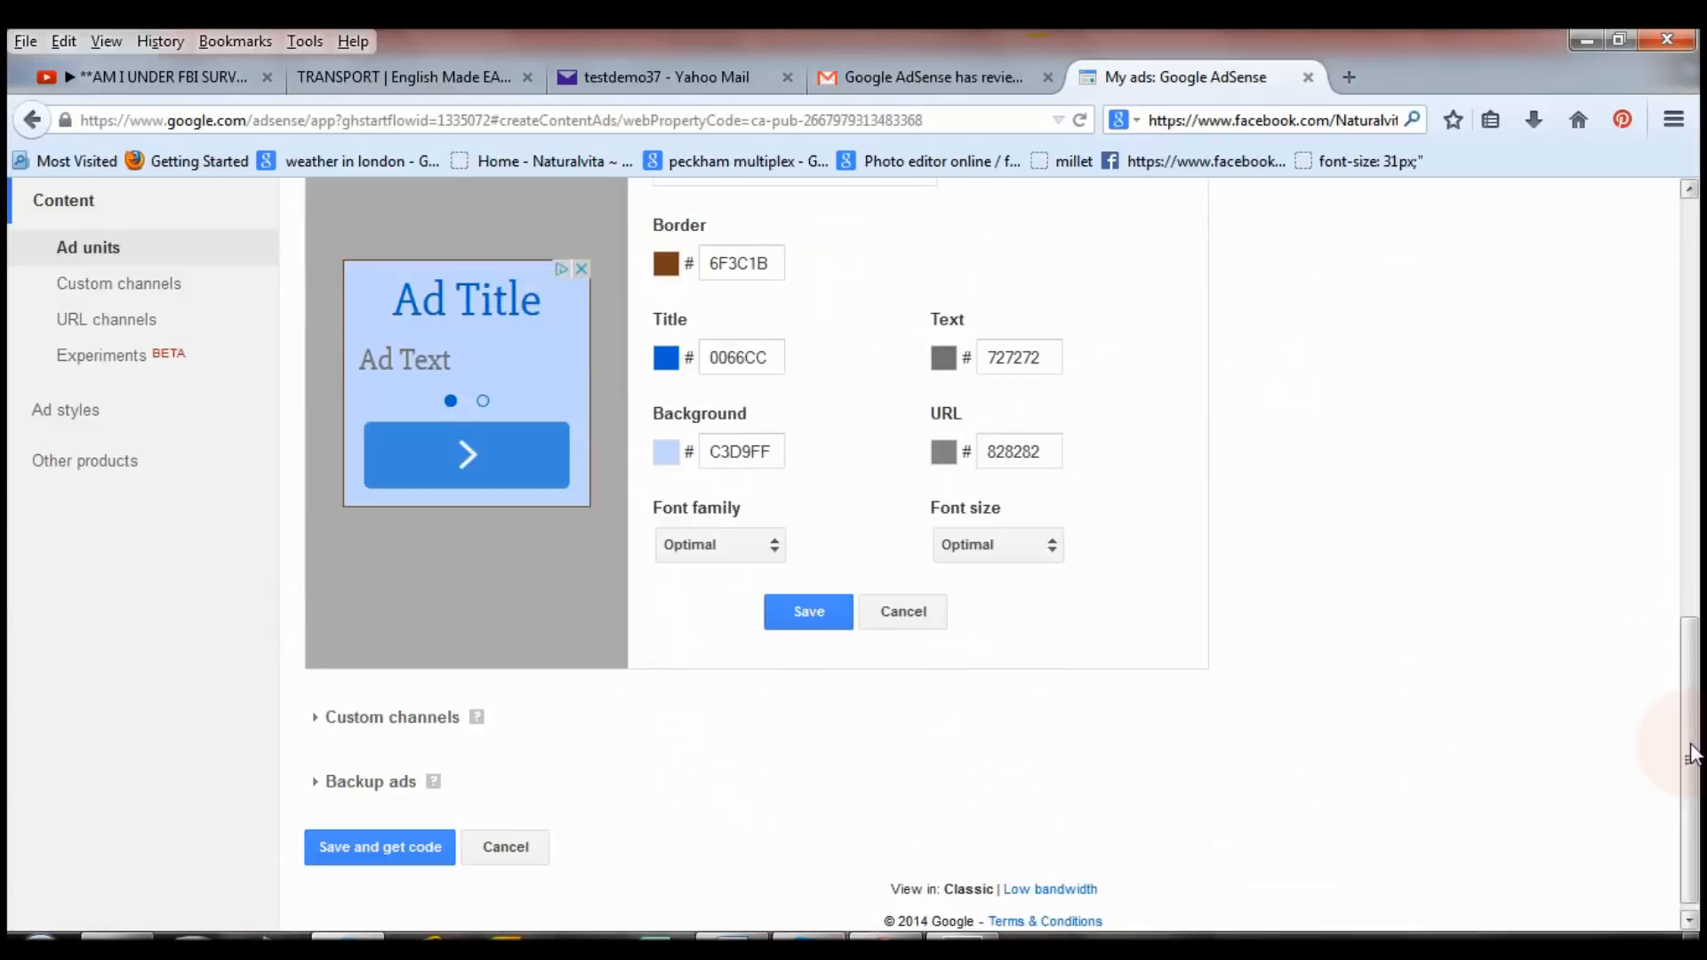
left_click(824, 613)
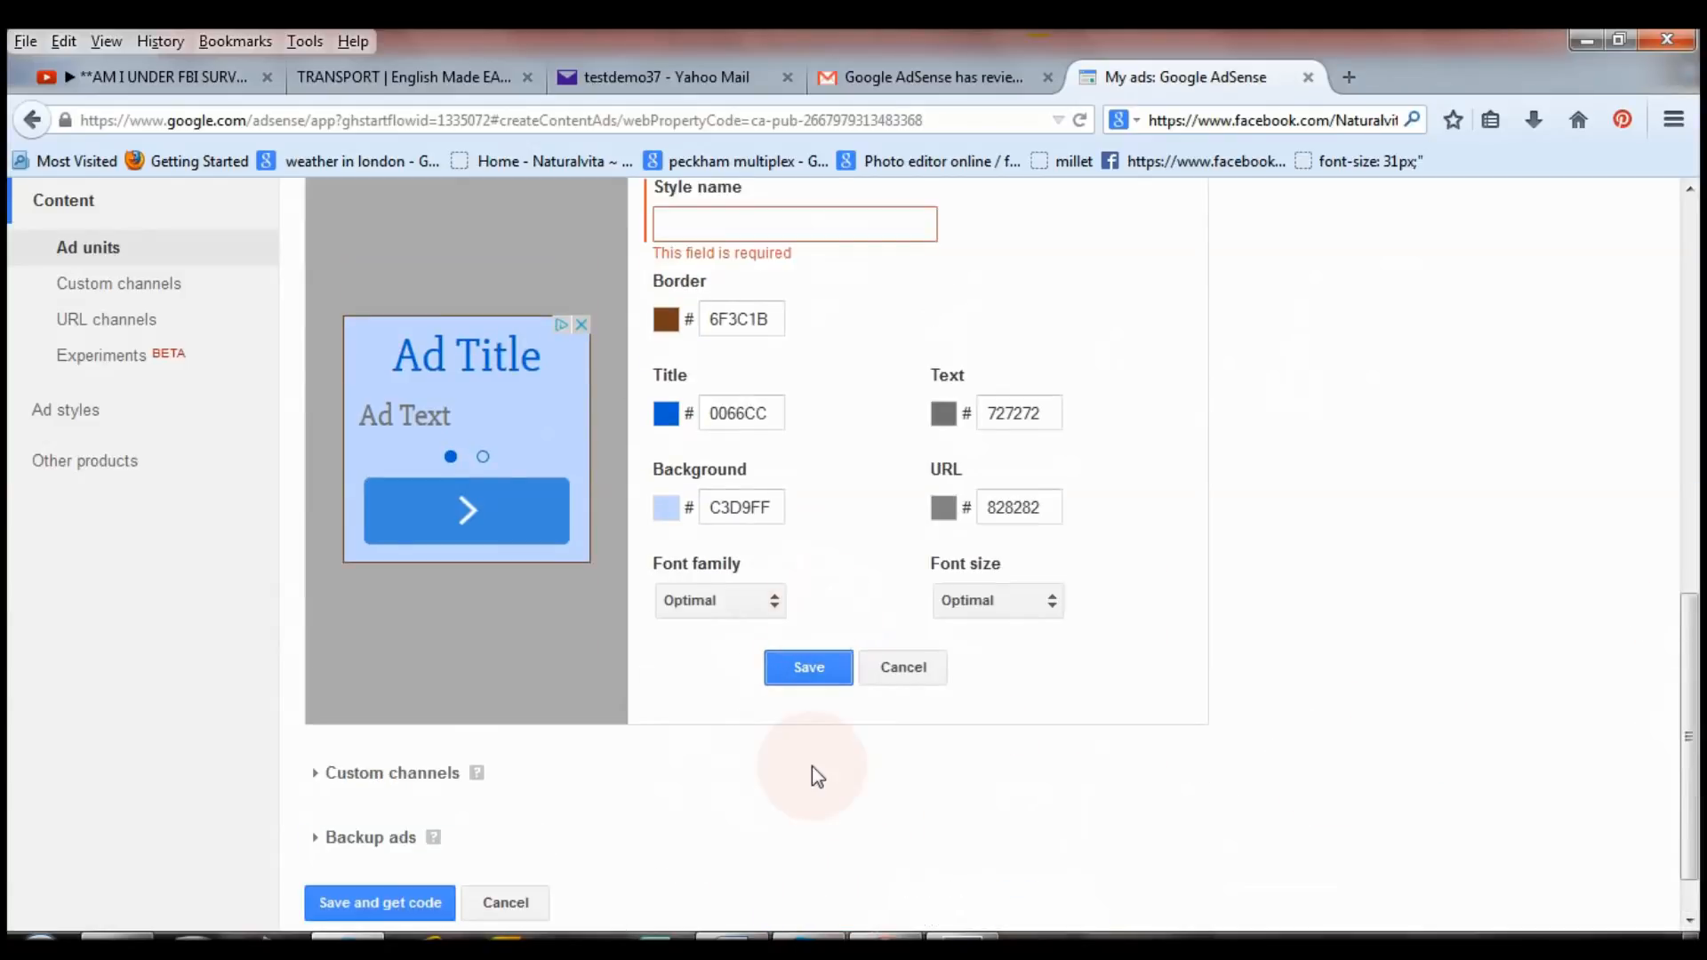
Change the custom style's background to white FFFFFF and save it.
left_click(778, 233)
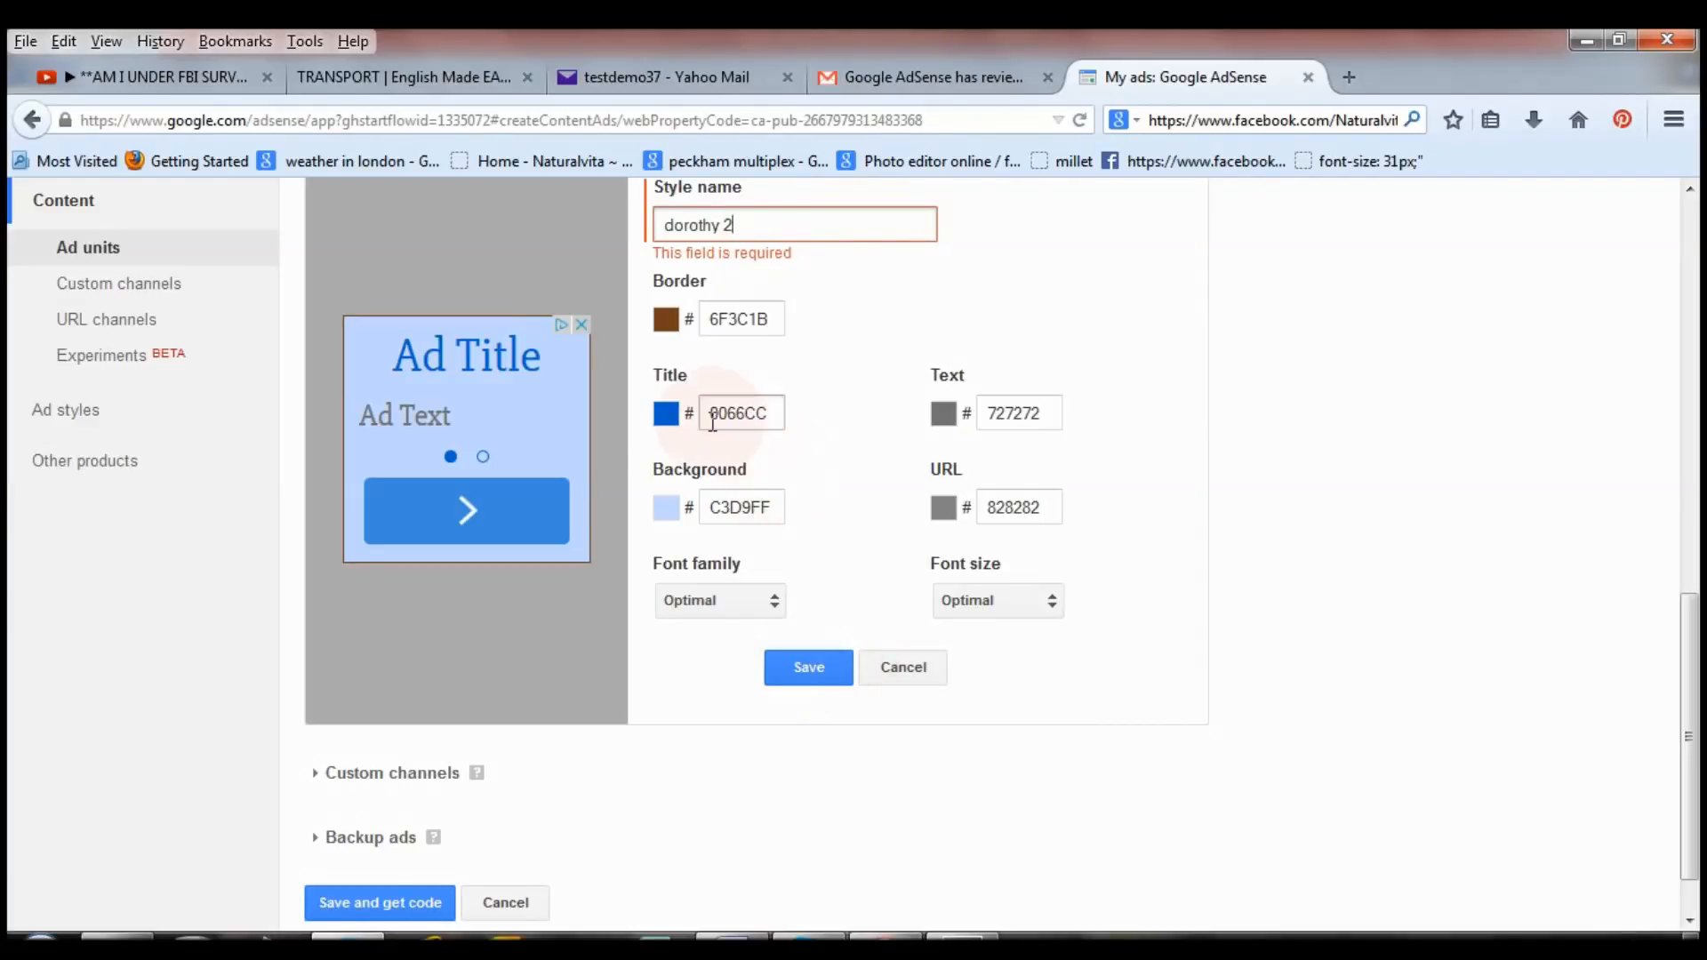
left_click(667, 415)
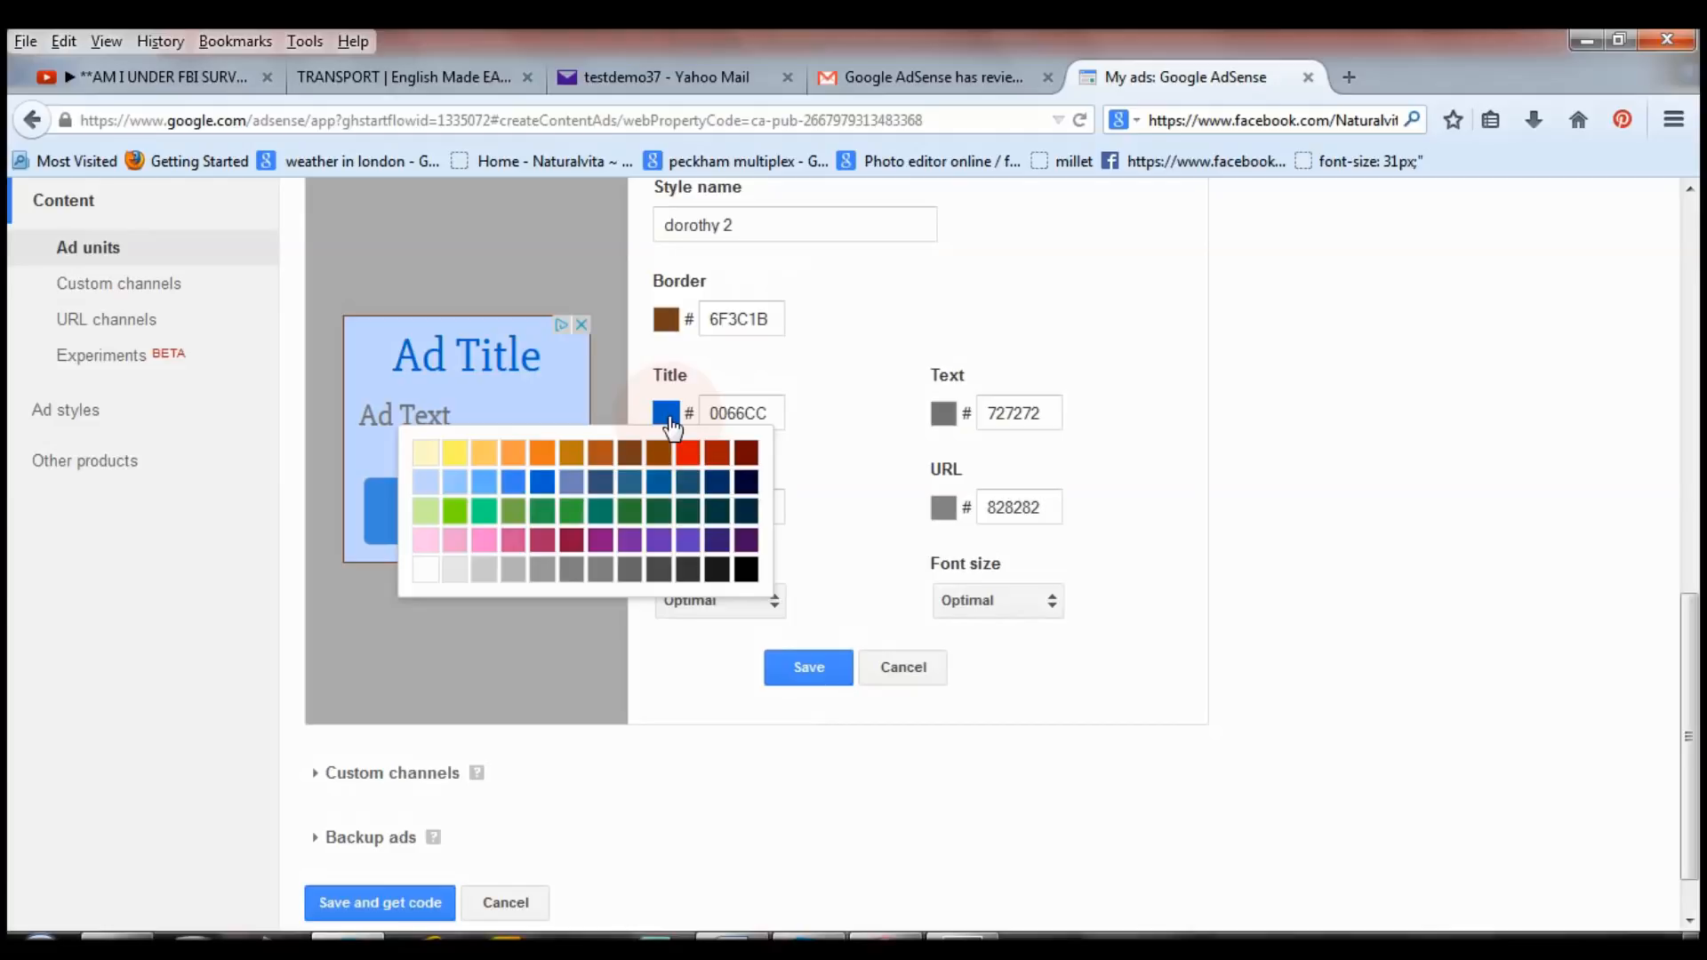
left_click(860, 438)
left_click(671, 508)
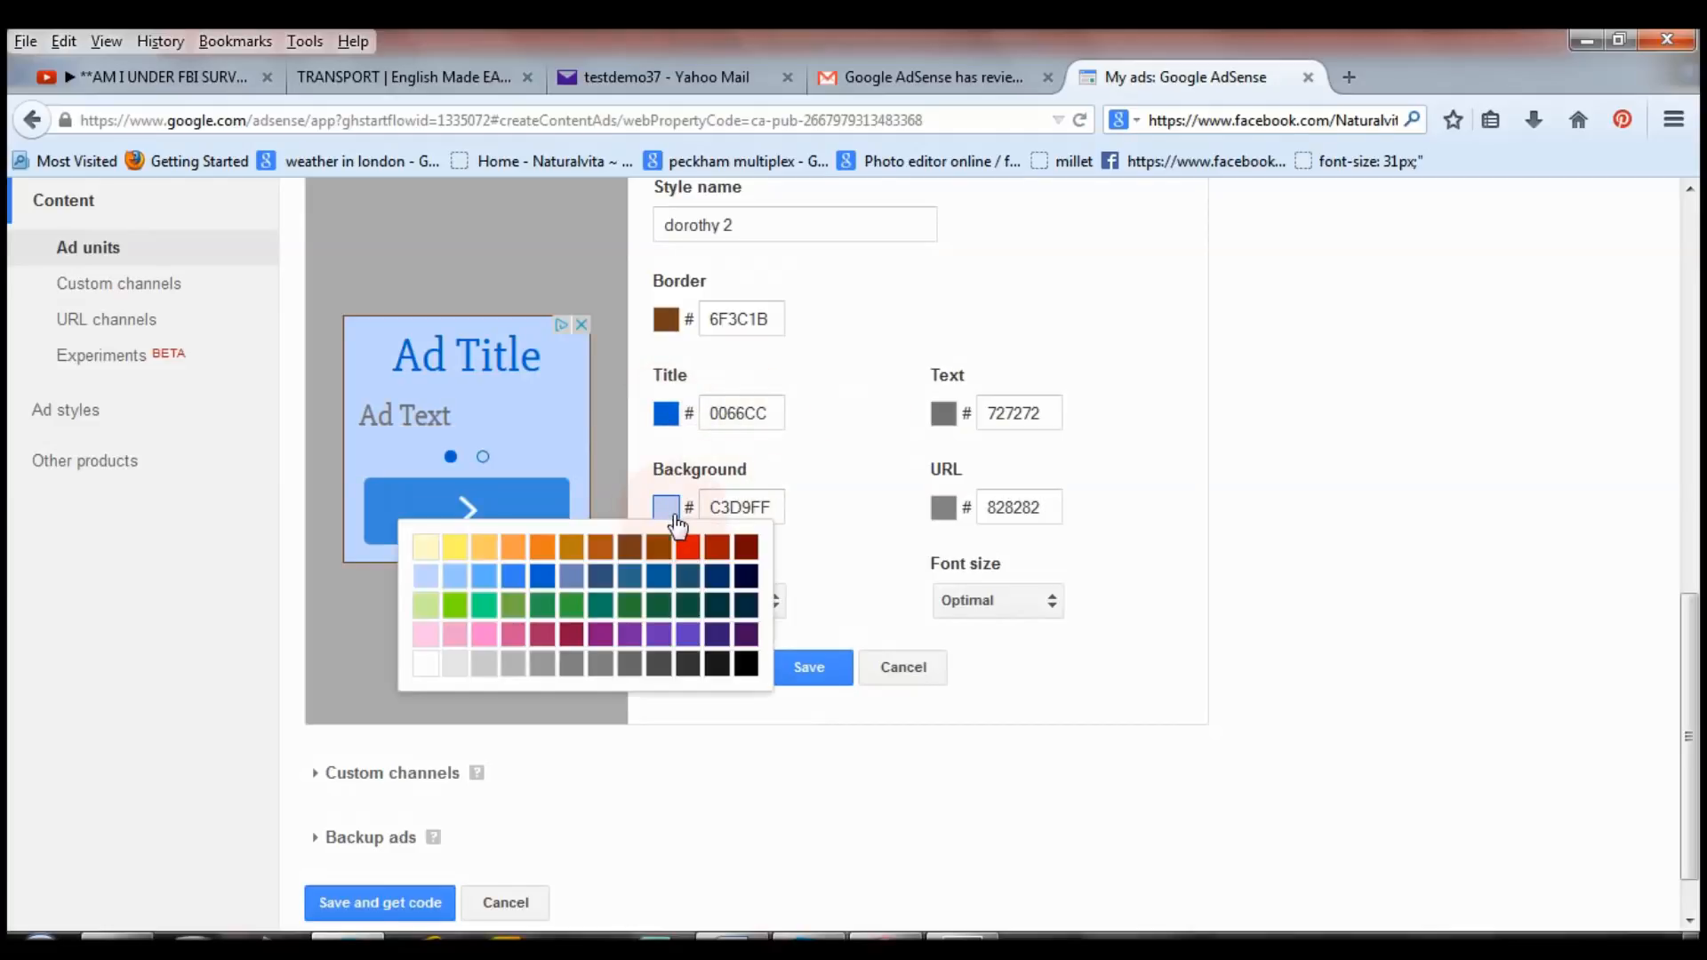
left_click(427, 665)
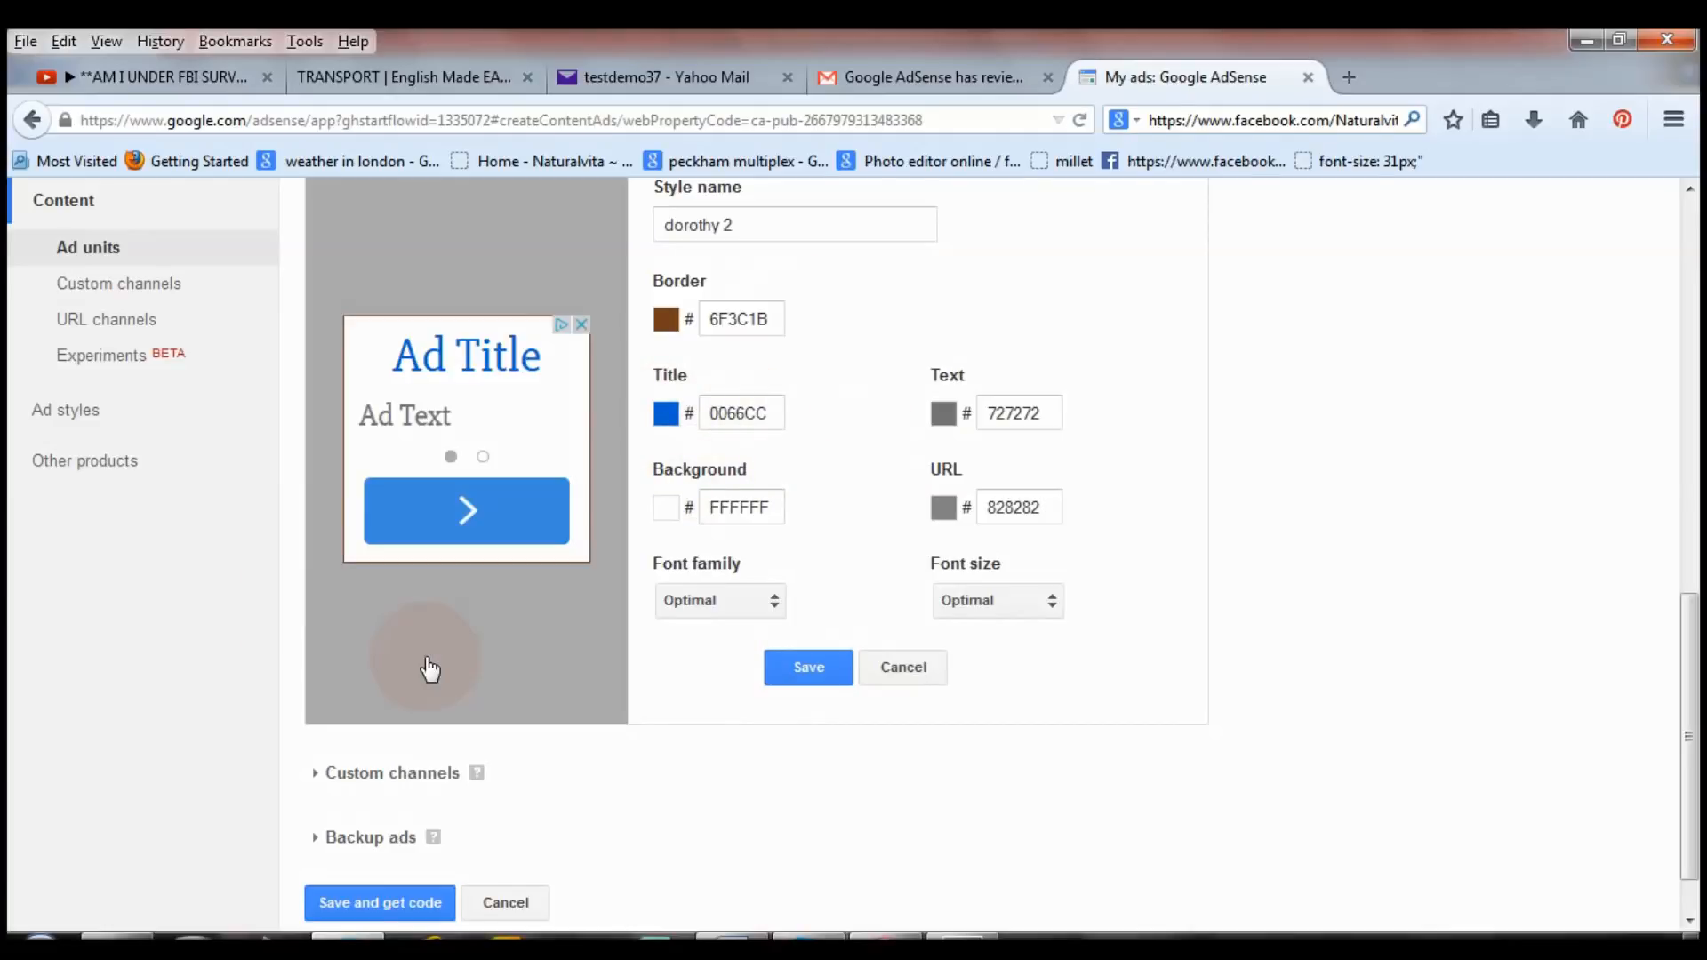
left_click(810, 676)
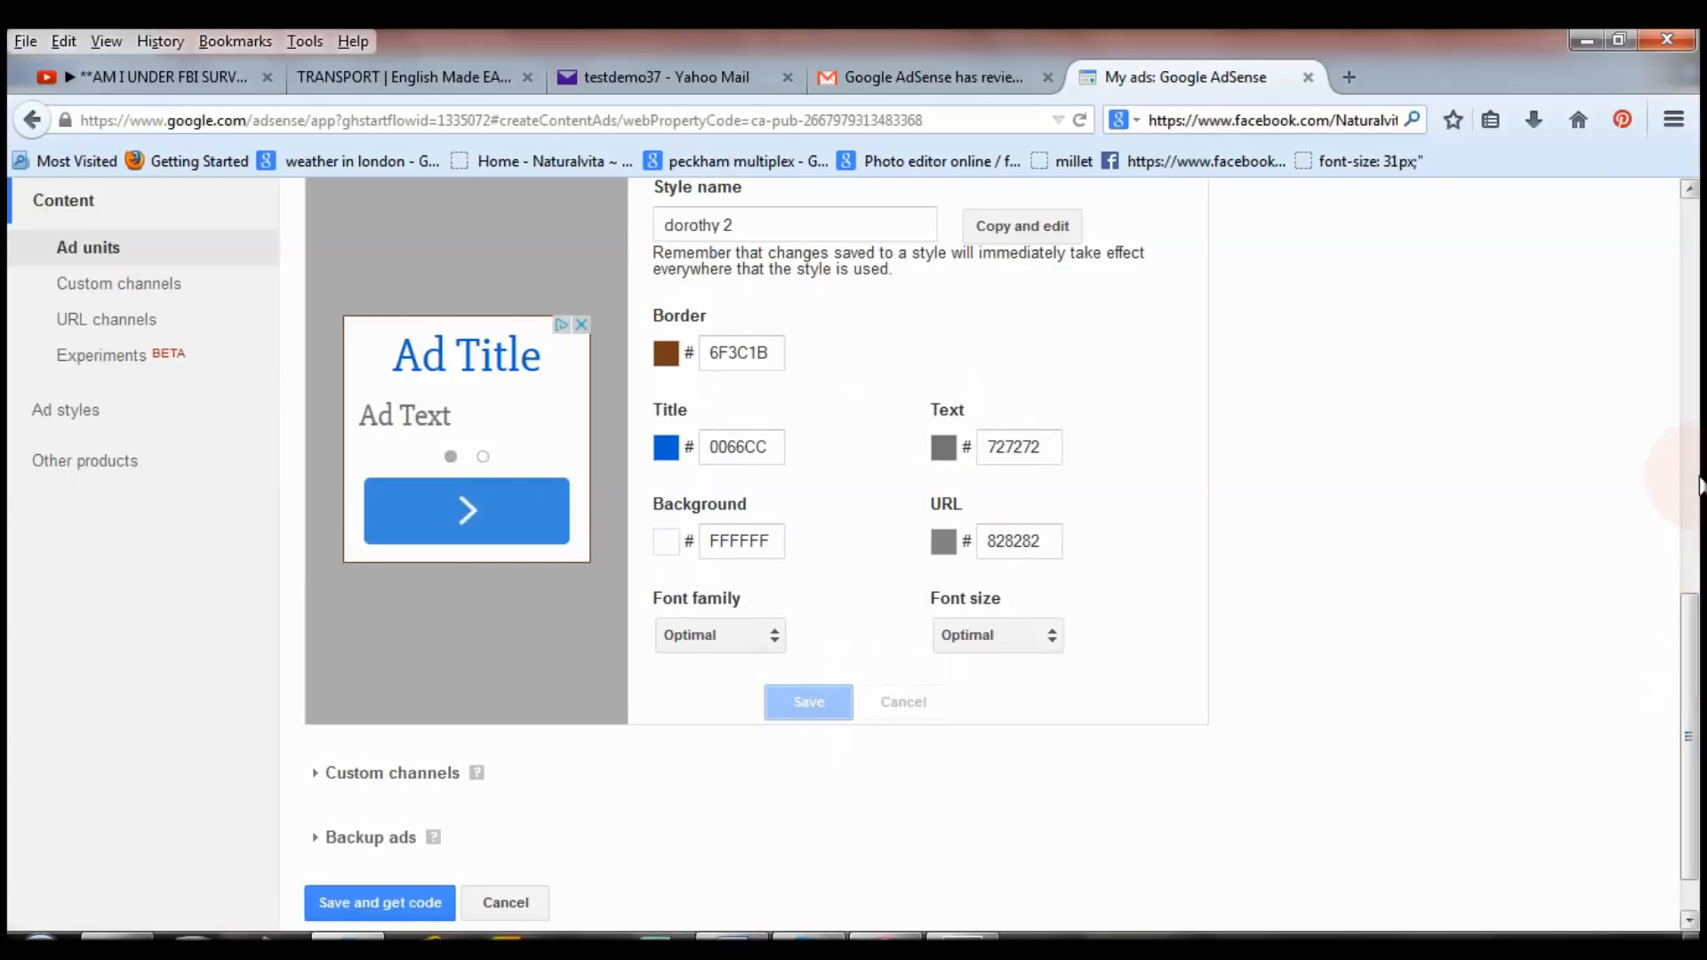
Expand the Backup ads options for the new AdSense ad unit.
scroll(1698, 494, "up", 2)
scroll(1698, 493, "up", 6)
scroll(1698, 622, "down", 10)
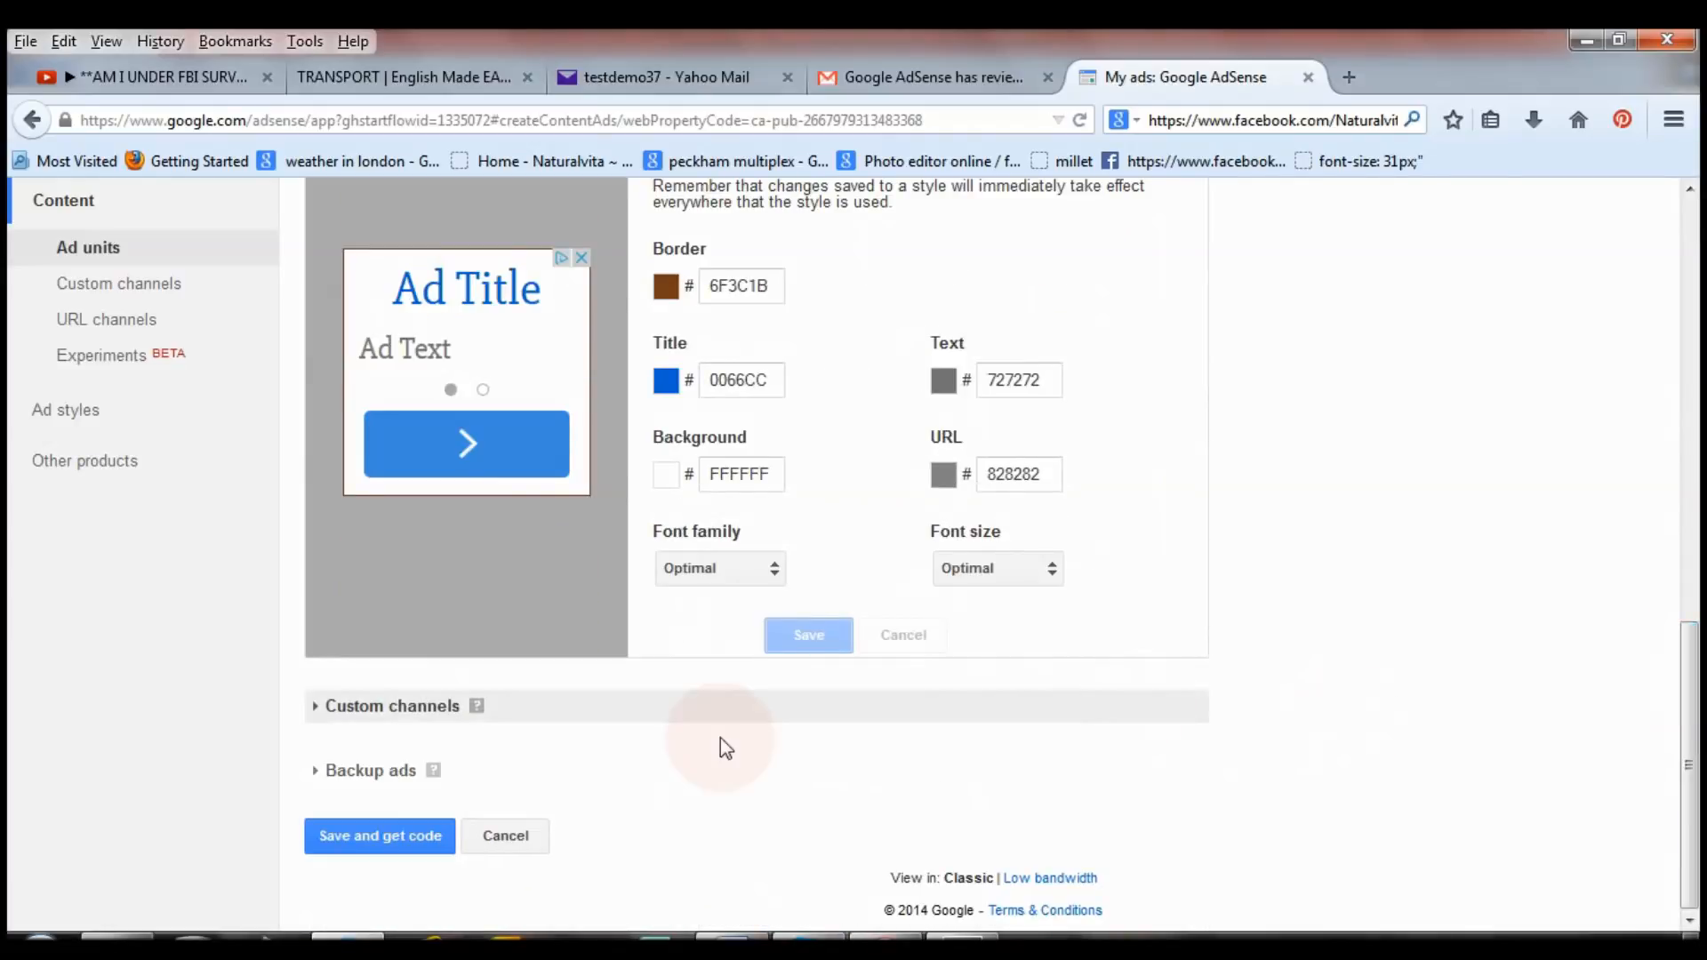
left_click(542, 780)
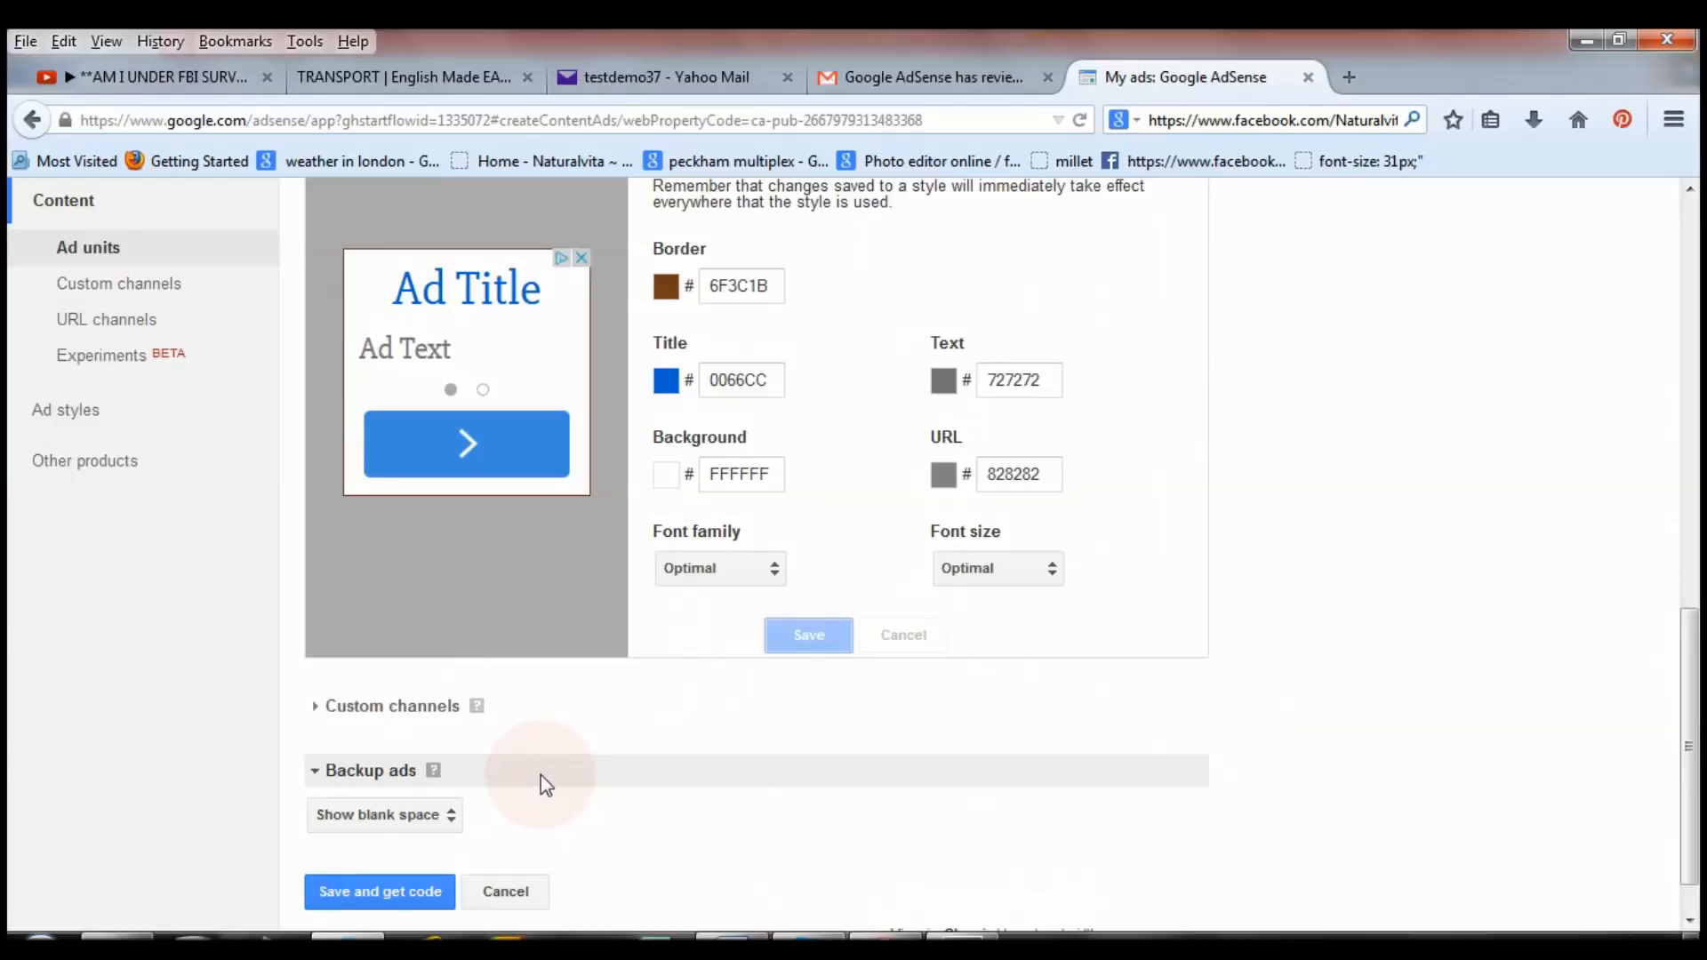
Check the live travel page's ads, then keep Show blank space as the backup option.
scroll(1695, 711, "down", 1)
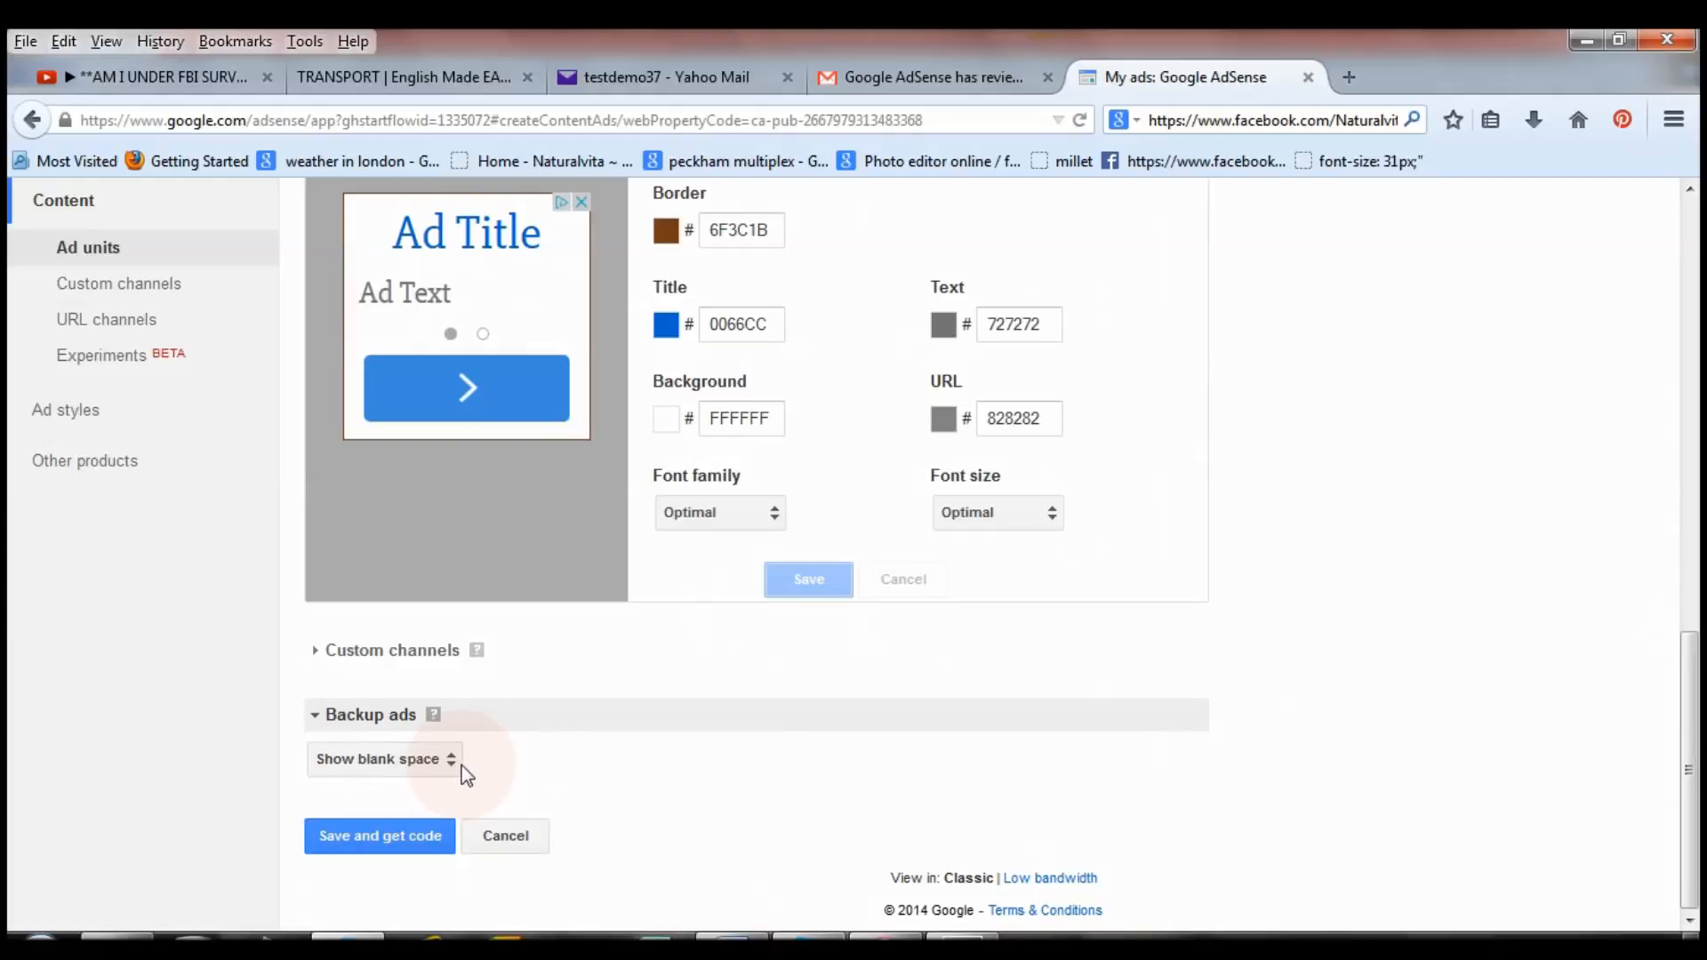
left_click(415, 87)
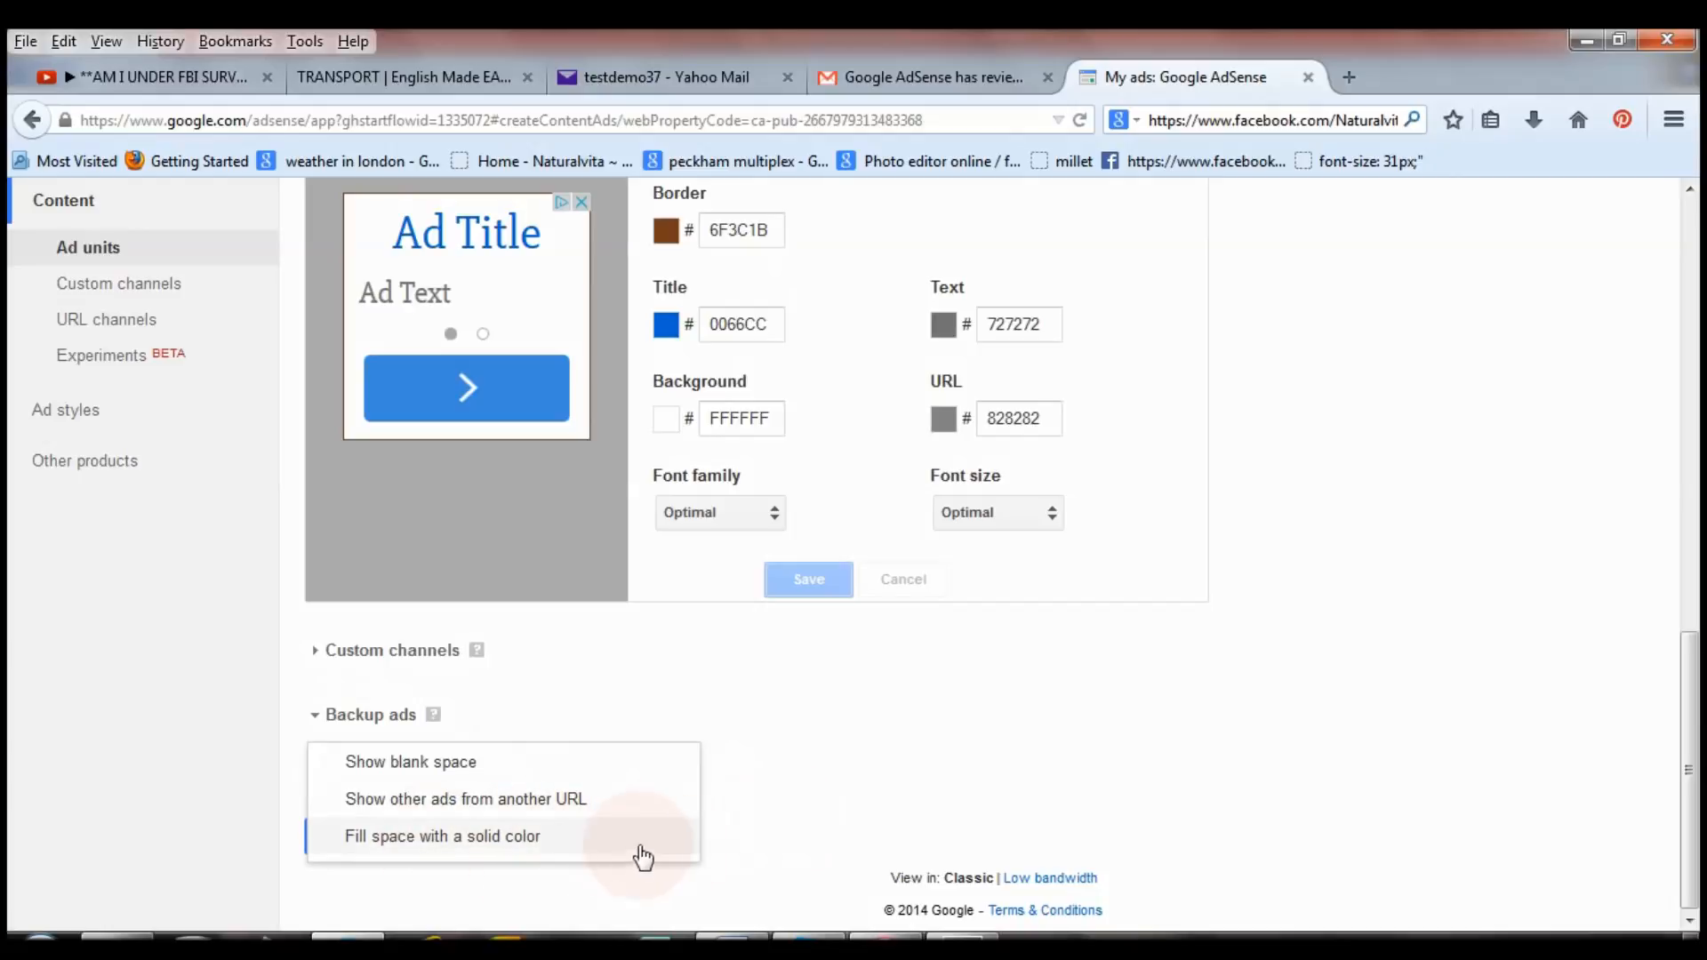
left_click(757, 822)
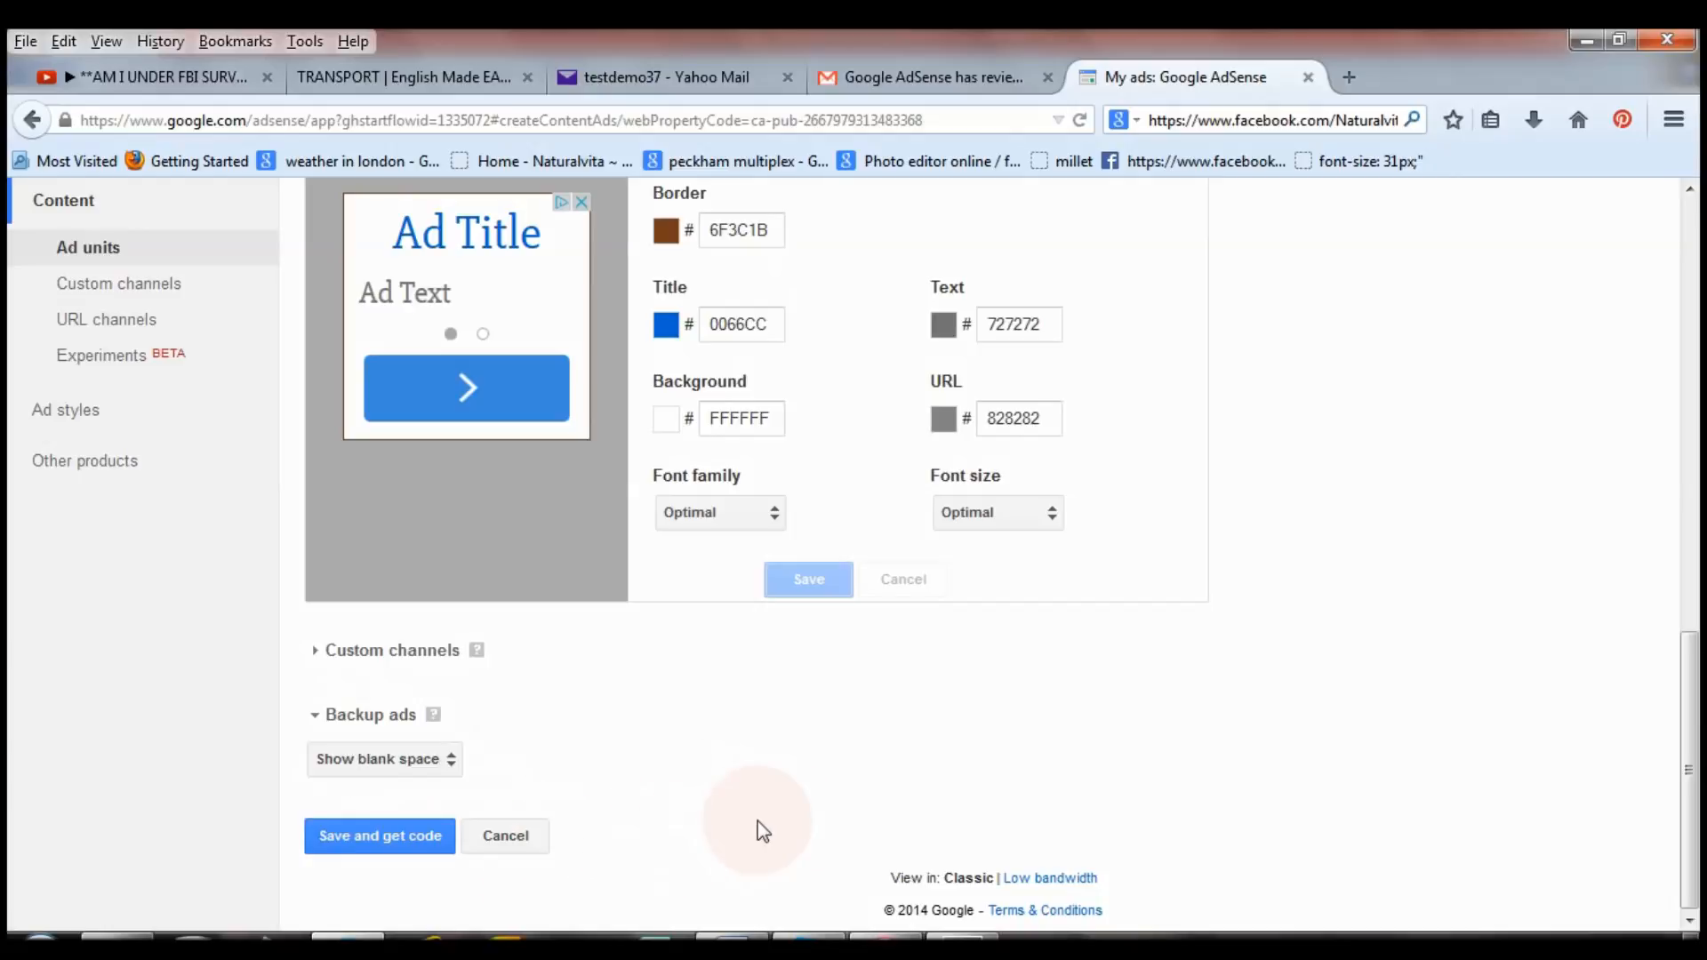
Save the ad unit under the name dorothy 2 and get its code.
left_click(383, 840)
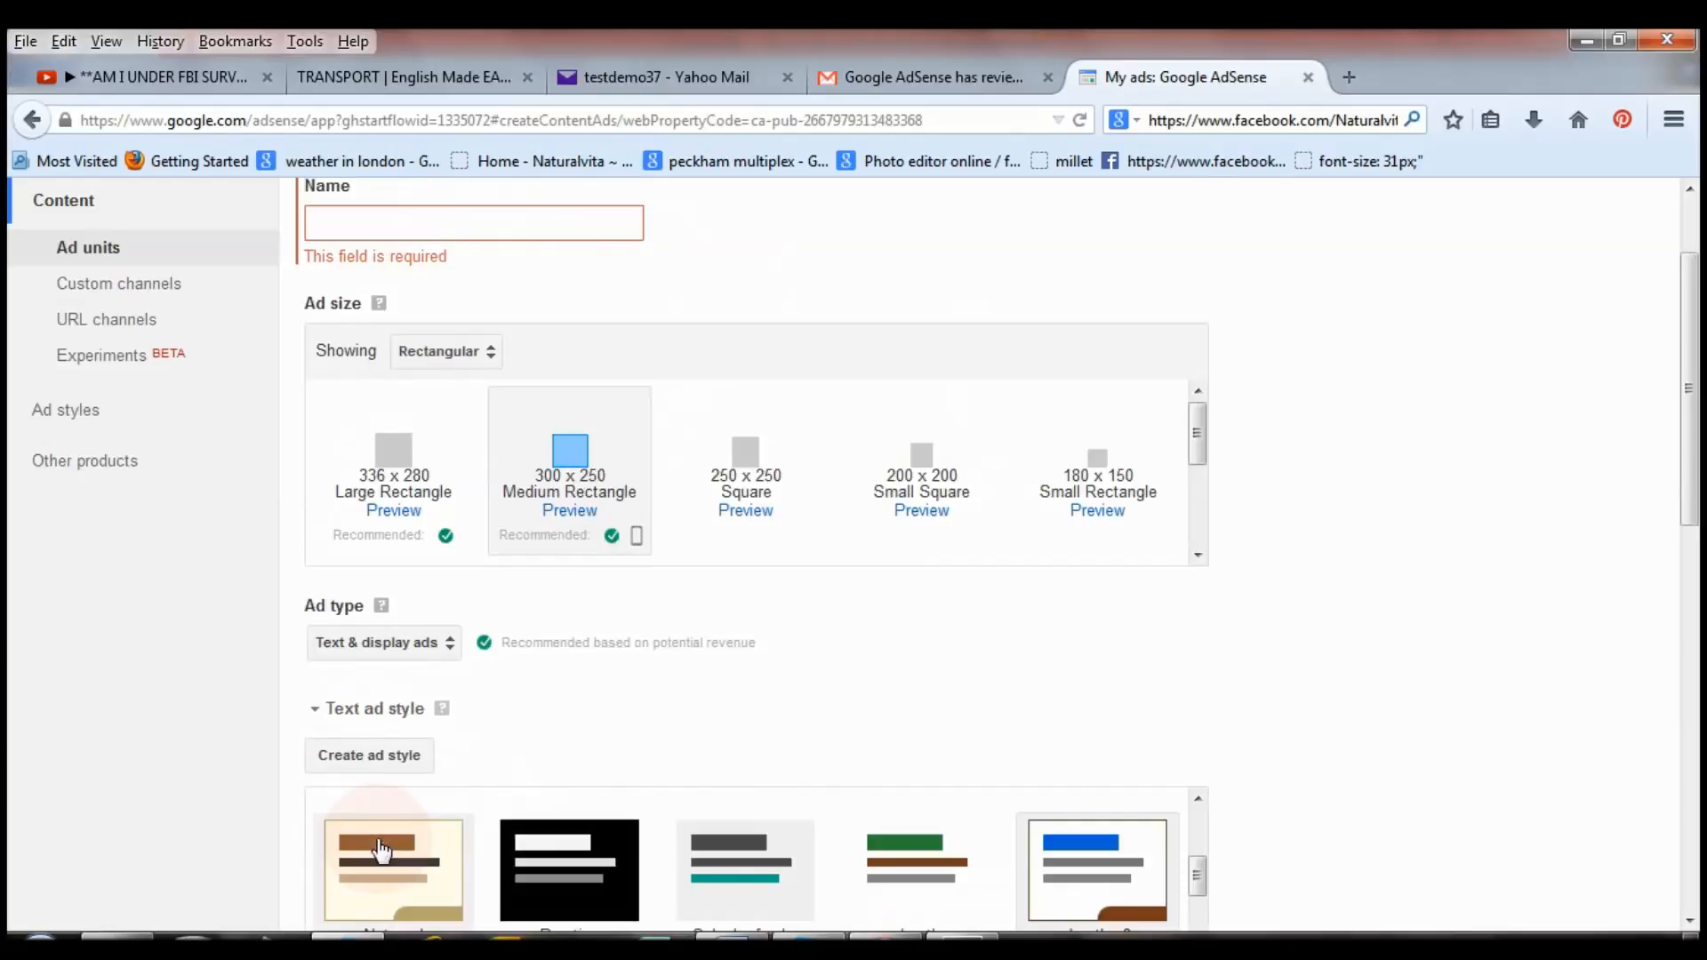
scroll(733, 489, "up", 2)
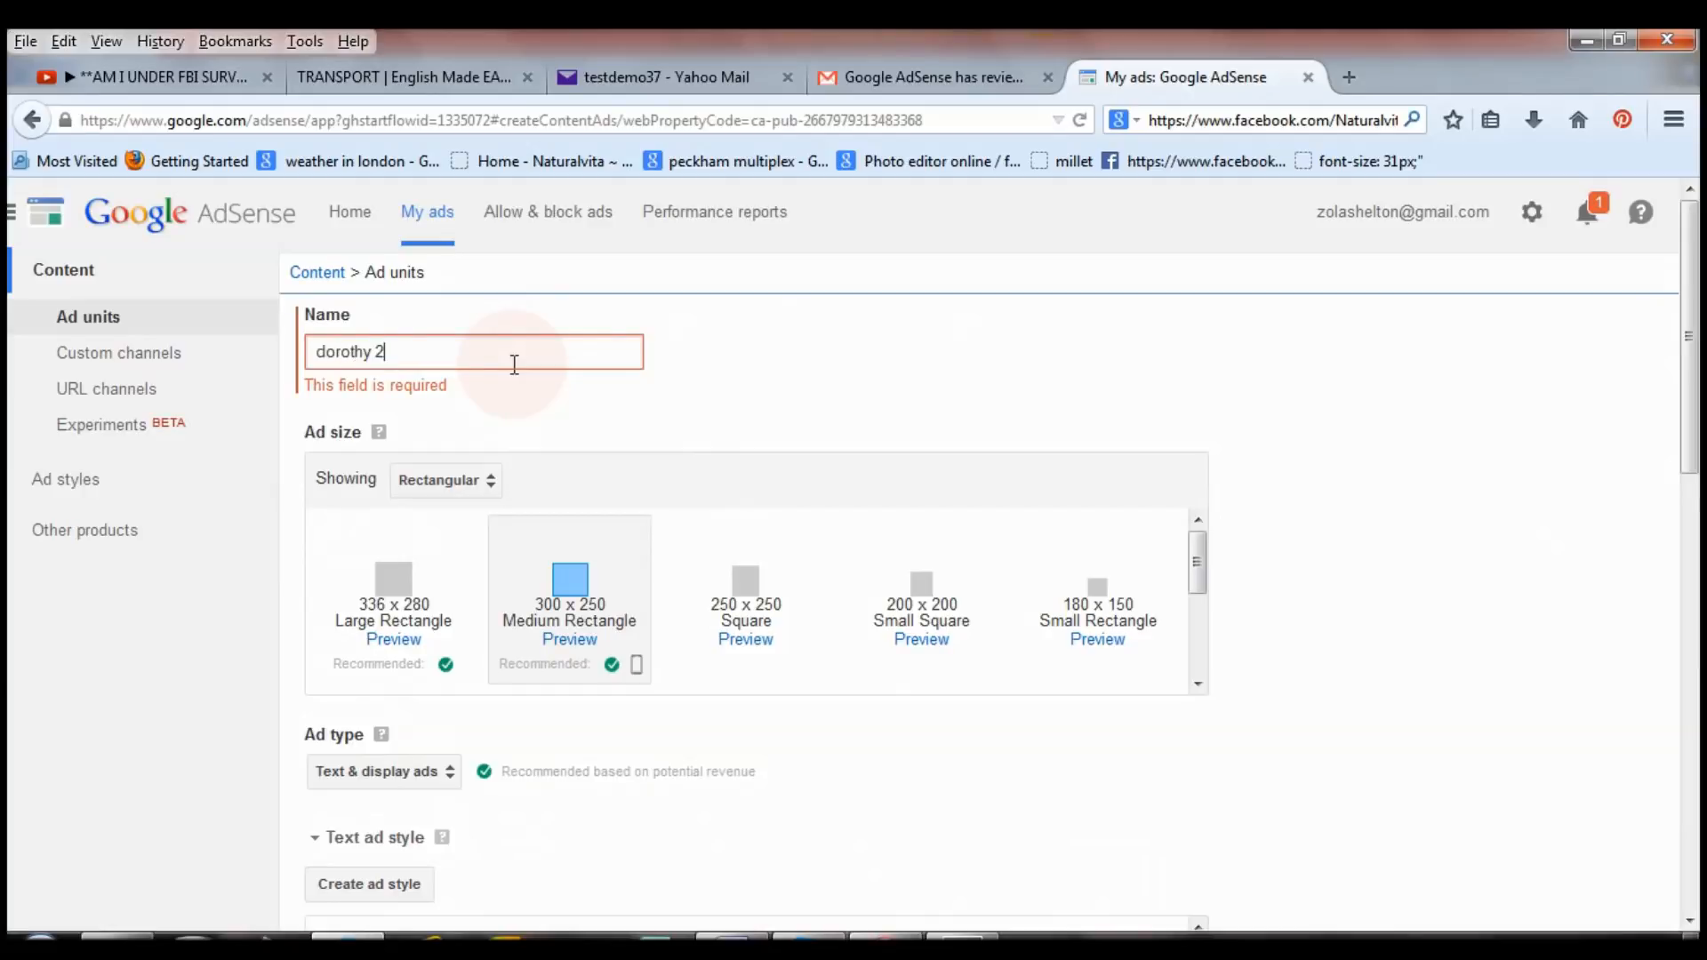
left_click_drag(1692, 484, 1698, 915)
left_click(405, 852)
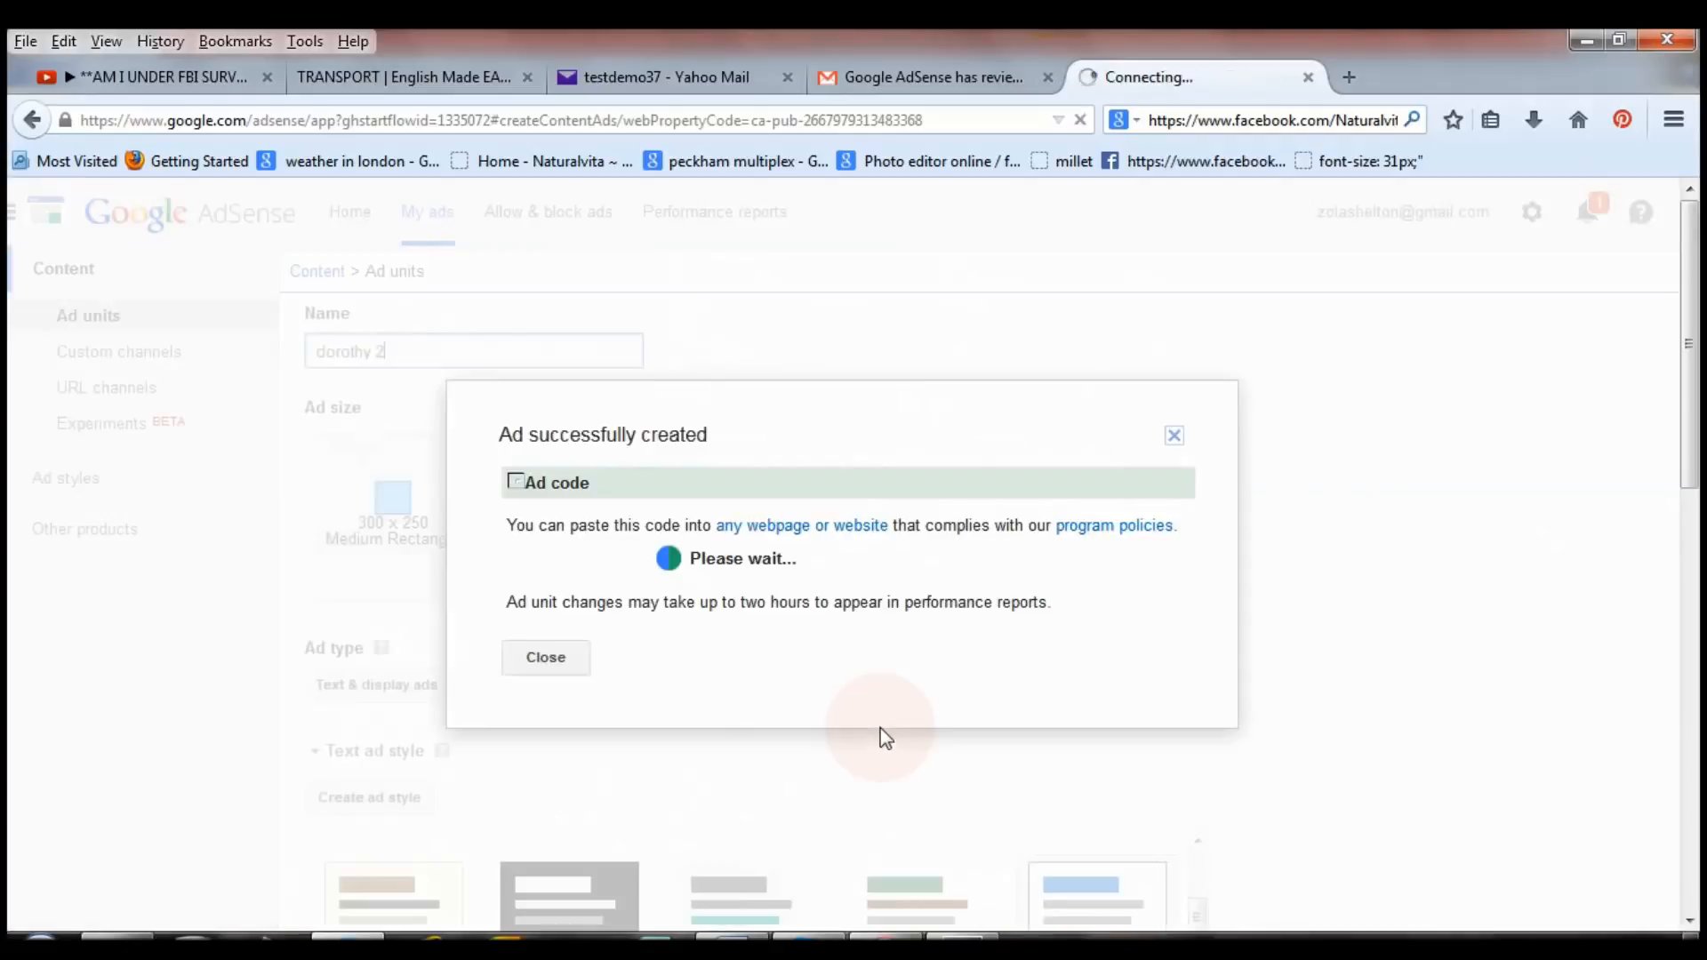
Copy the entire ad code, keeping the Synchronous code type.
left_click(617, 494)
key("ctrl+a")
scroll(705, 513, "down", 2)
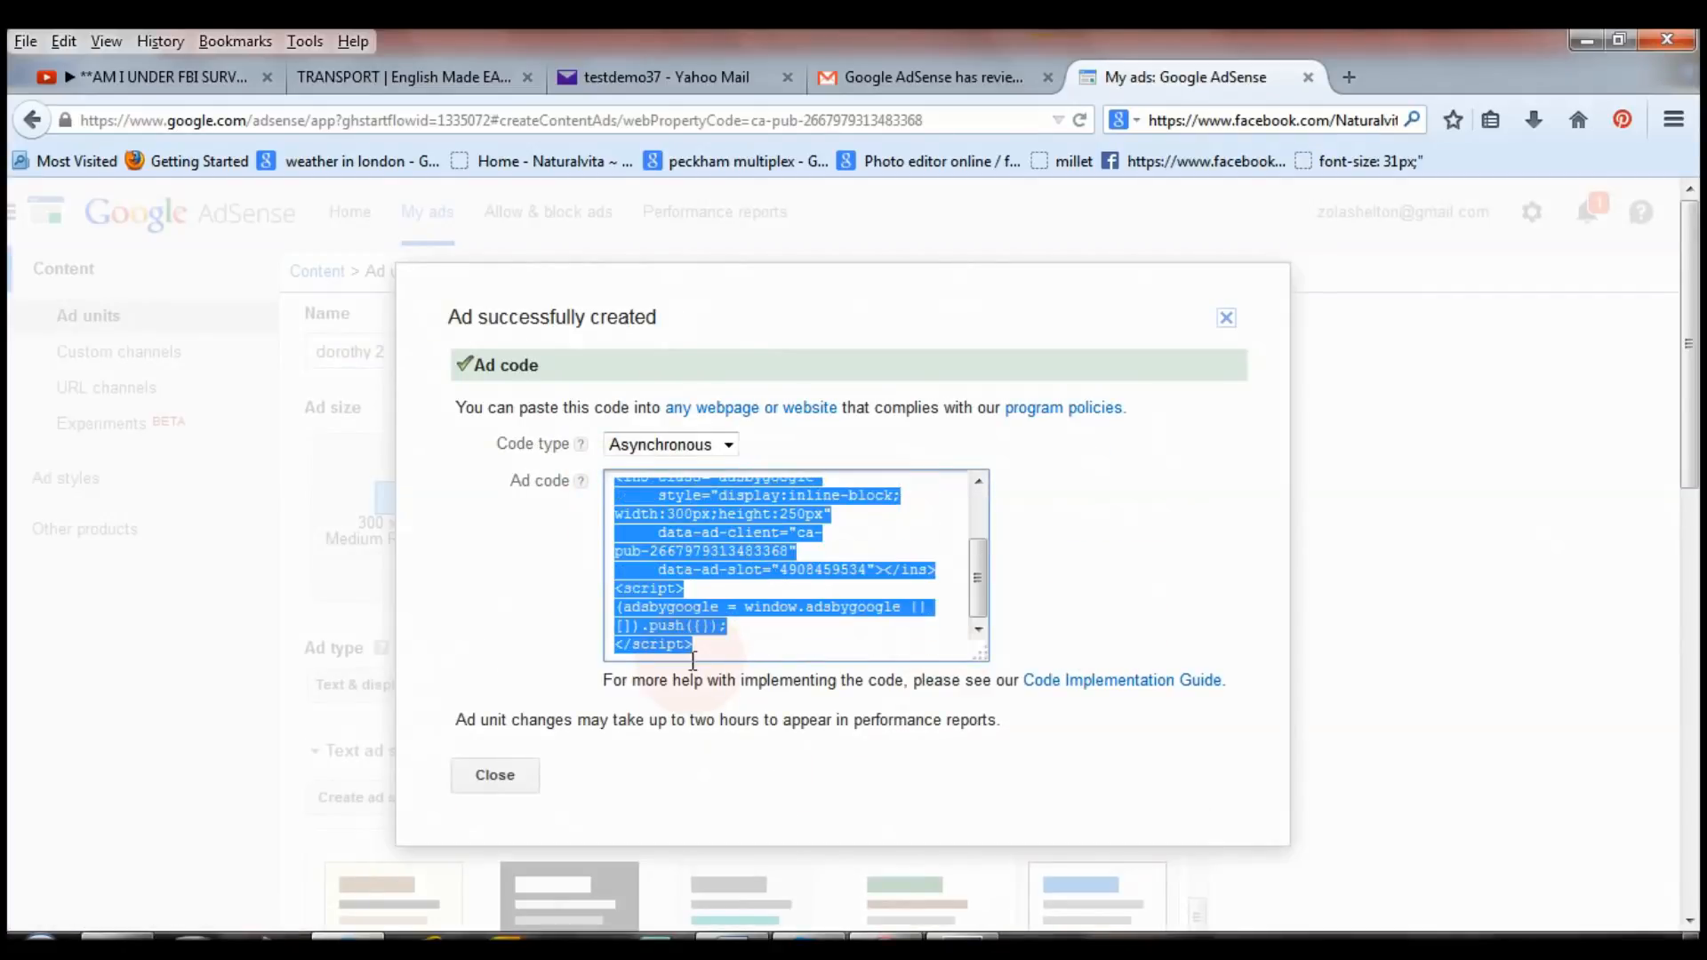
right_click(718, 536)
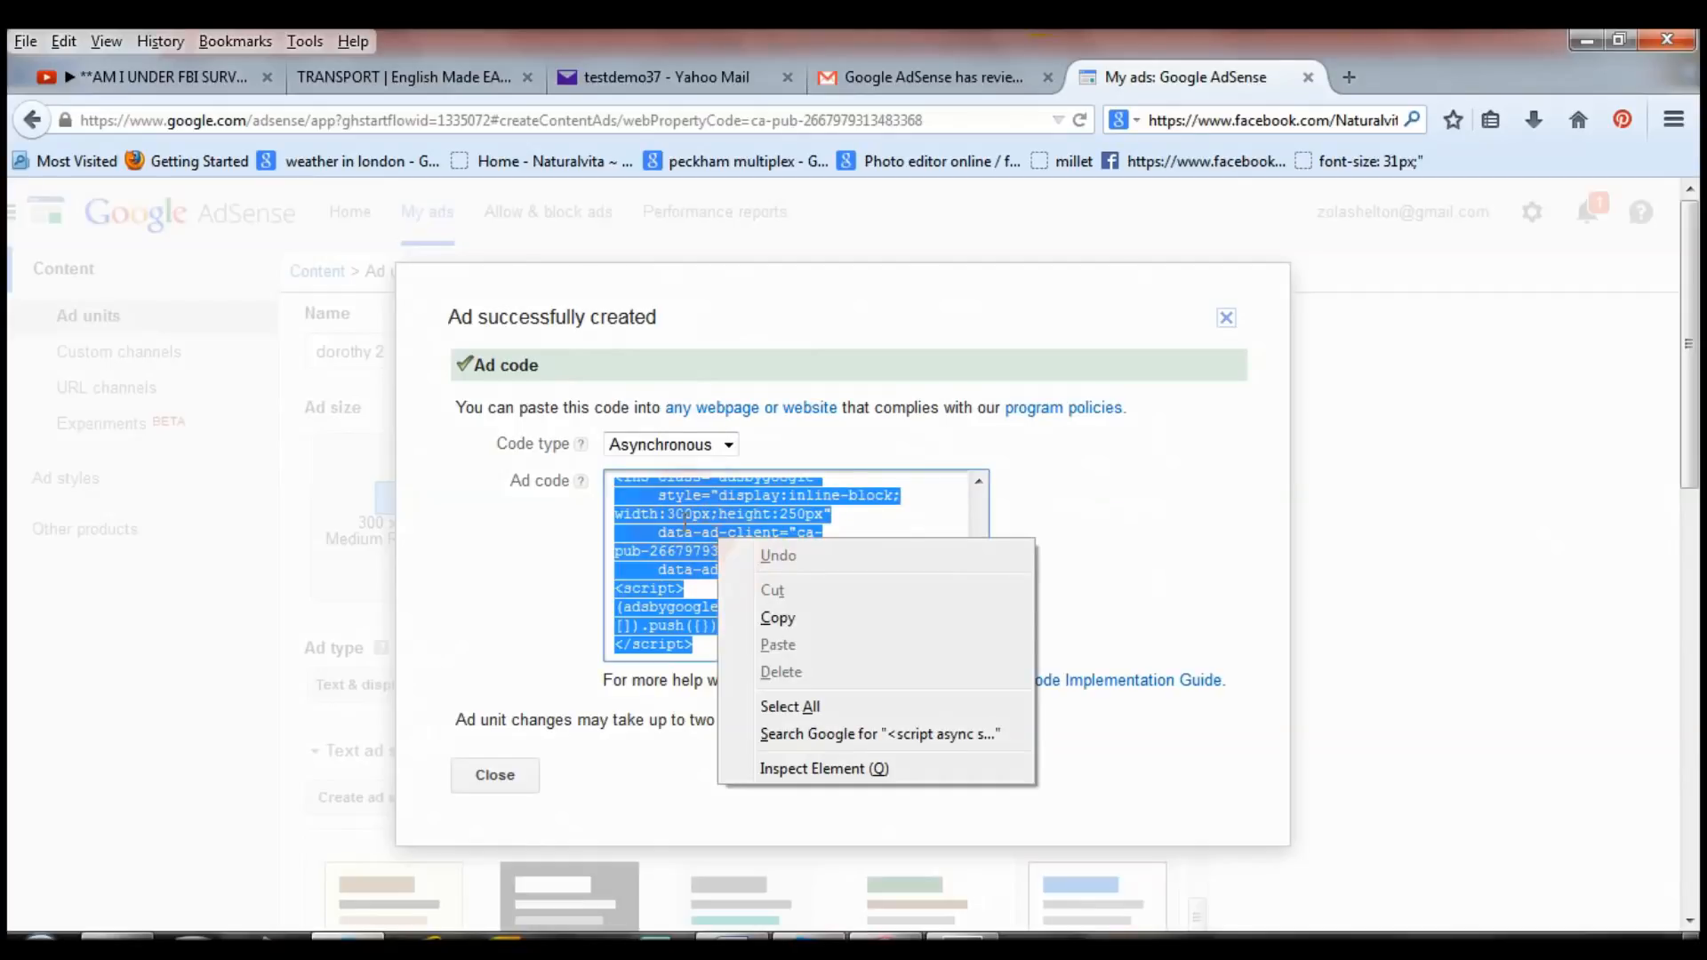
left_click(792, 621)
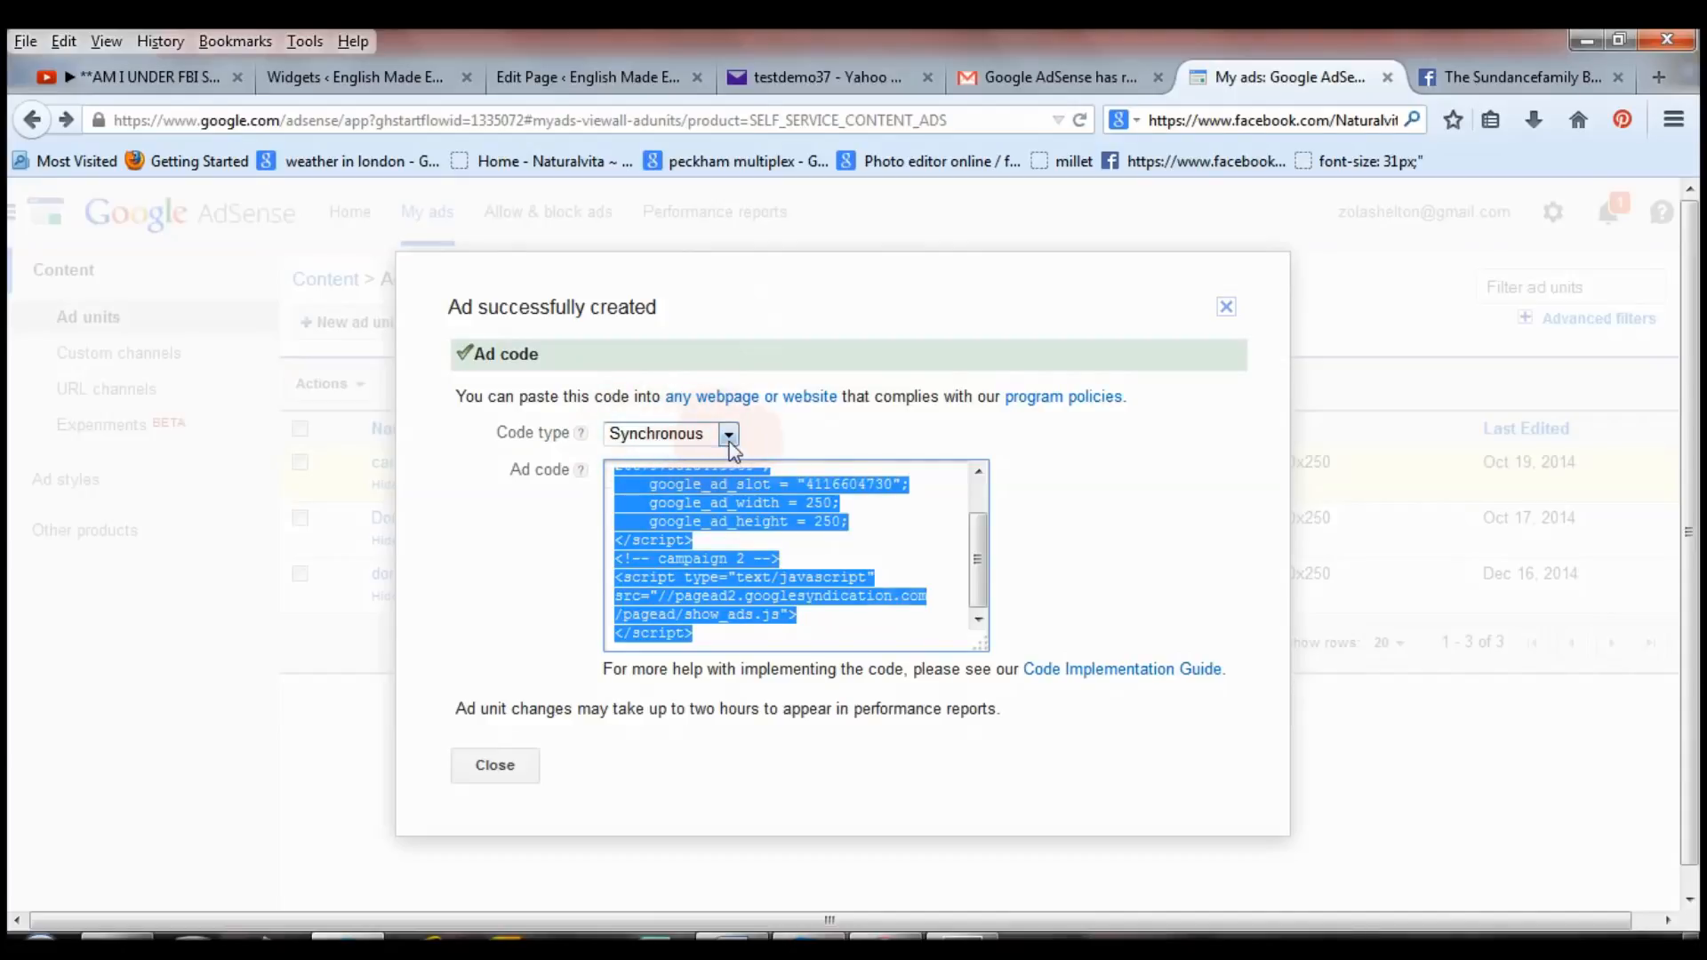
left_click(697, 436)
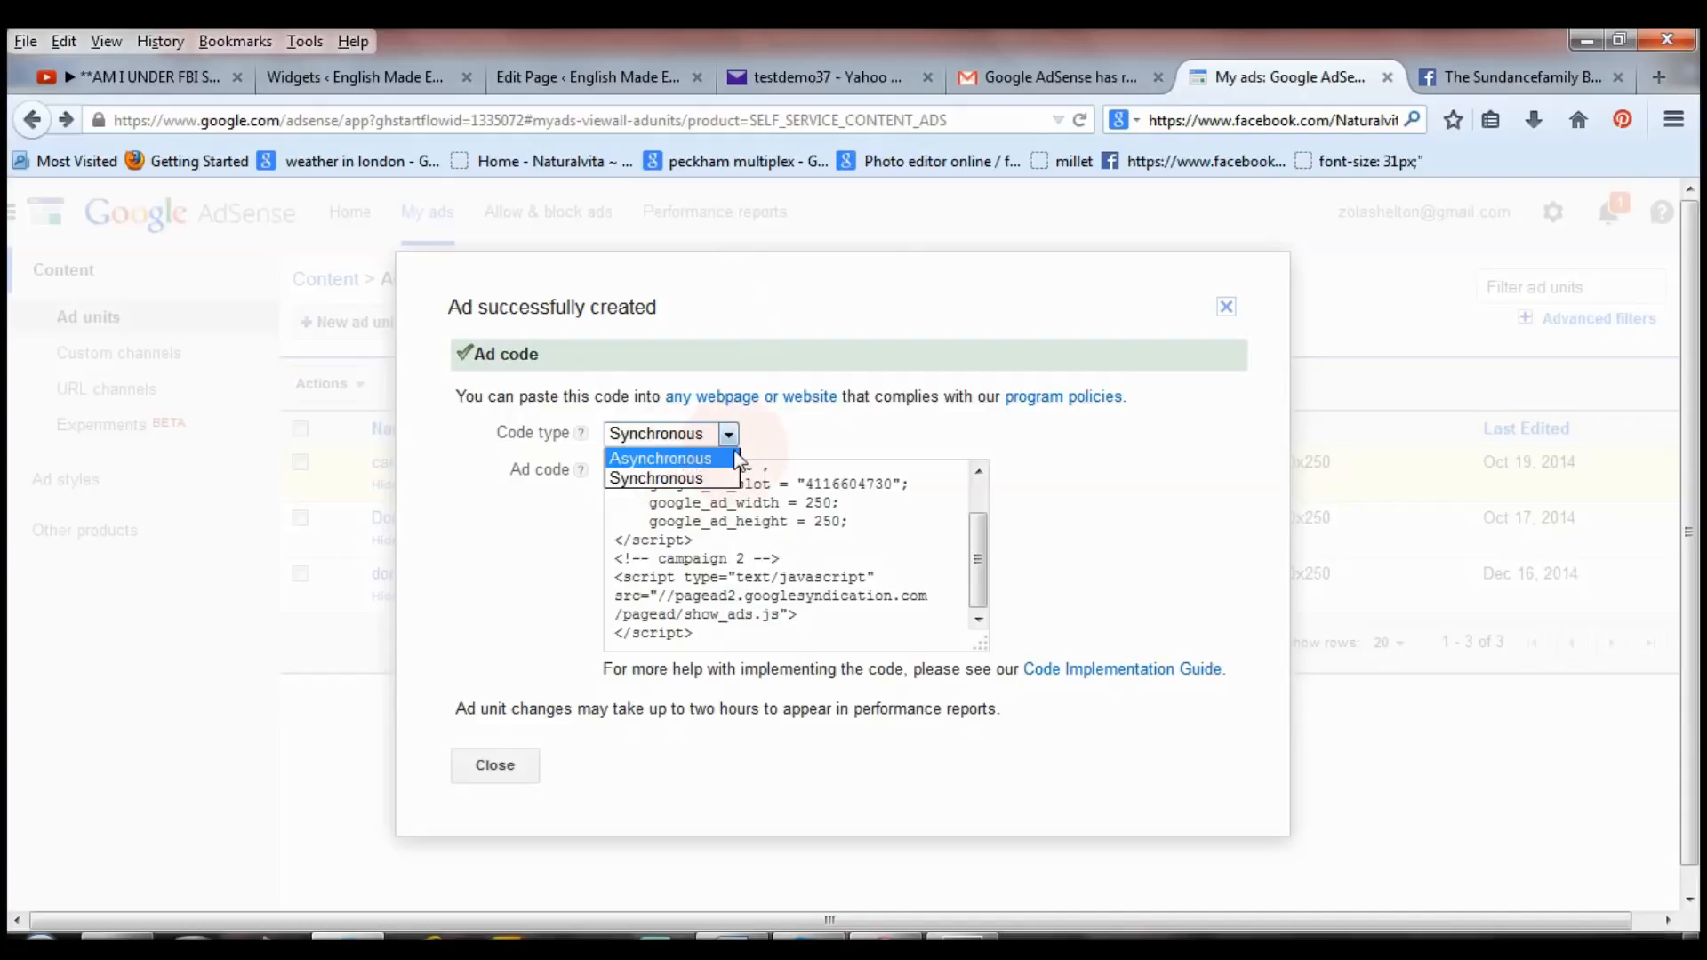
left_click(711, 478)
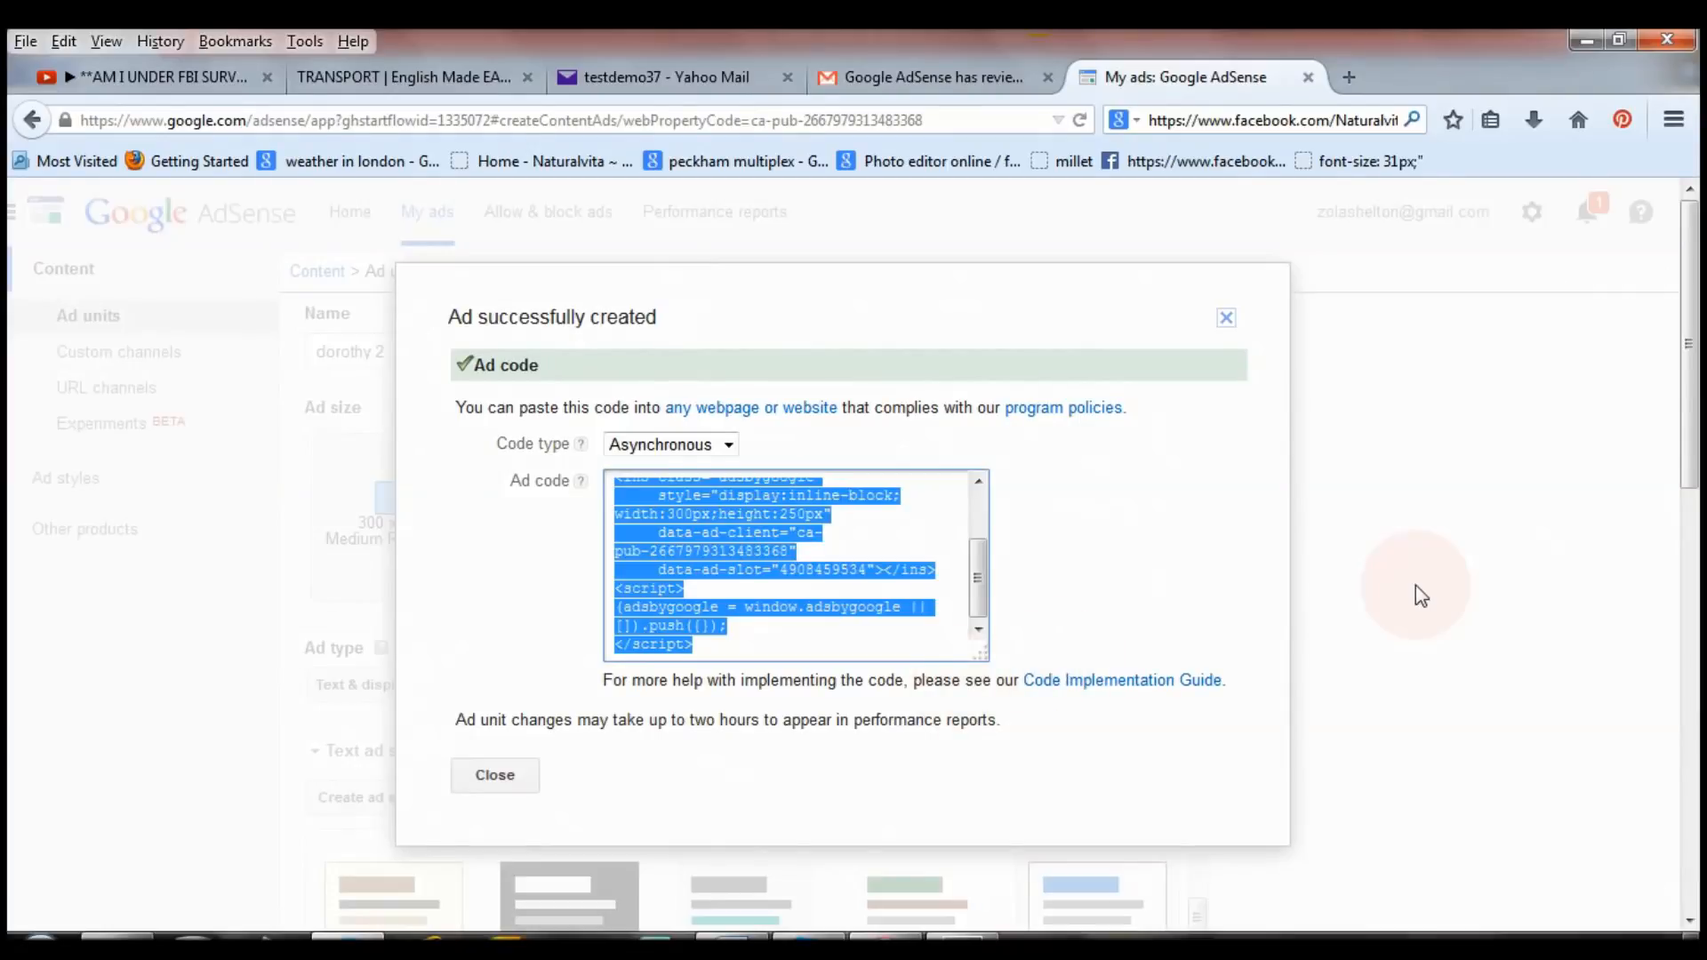
Close the ad code dialog and open the papa-english.com/wp-admin/ dashboard in the TRANSPORT tab.
left_click(1416, 585)
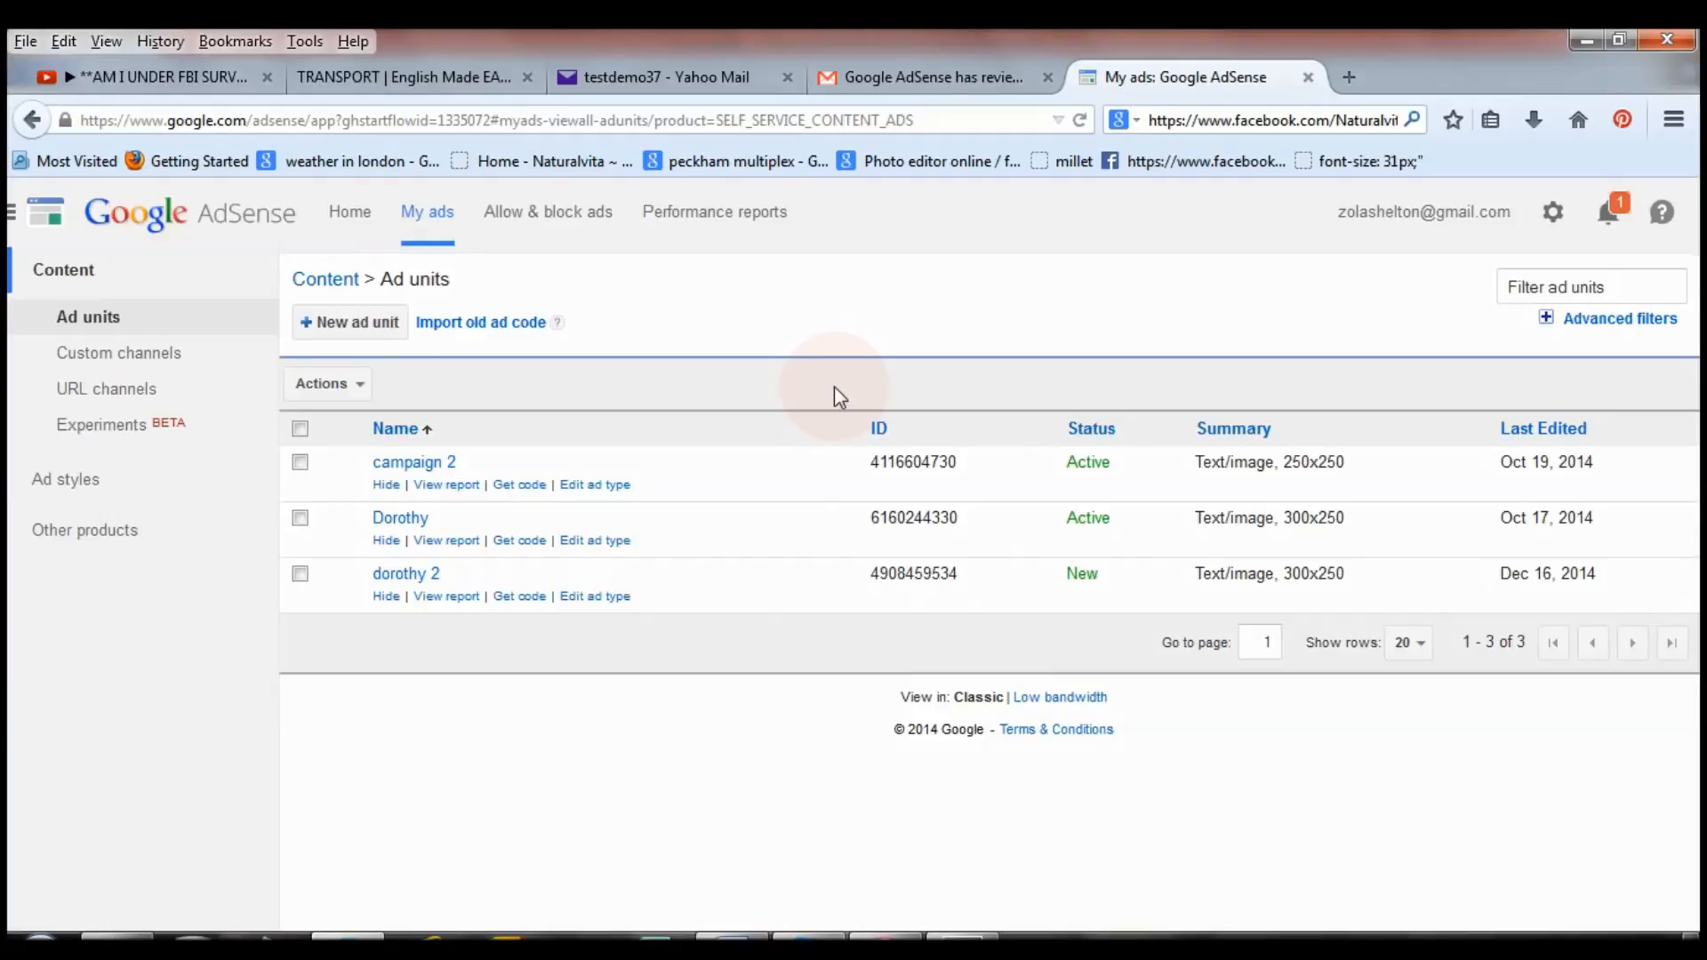
left_click(436, 78)
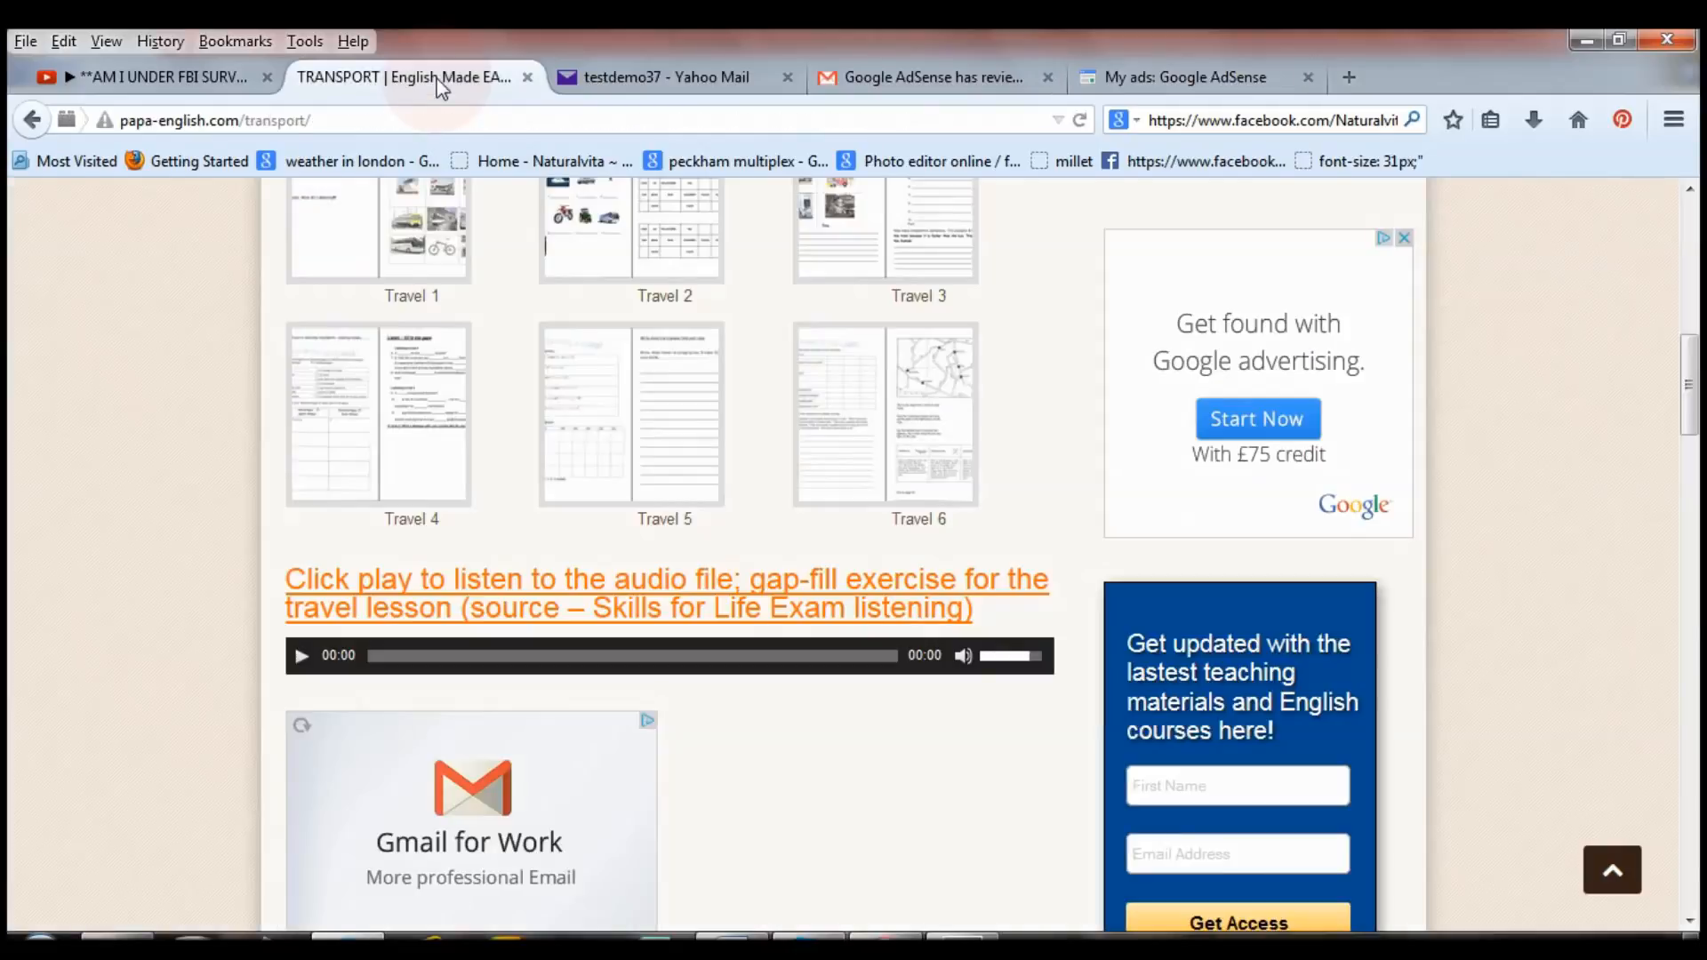
left_click(485, 127)
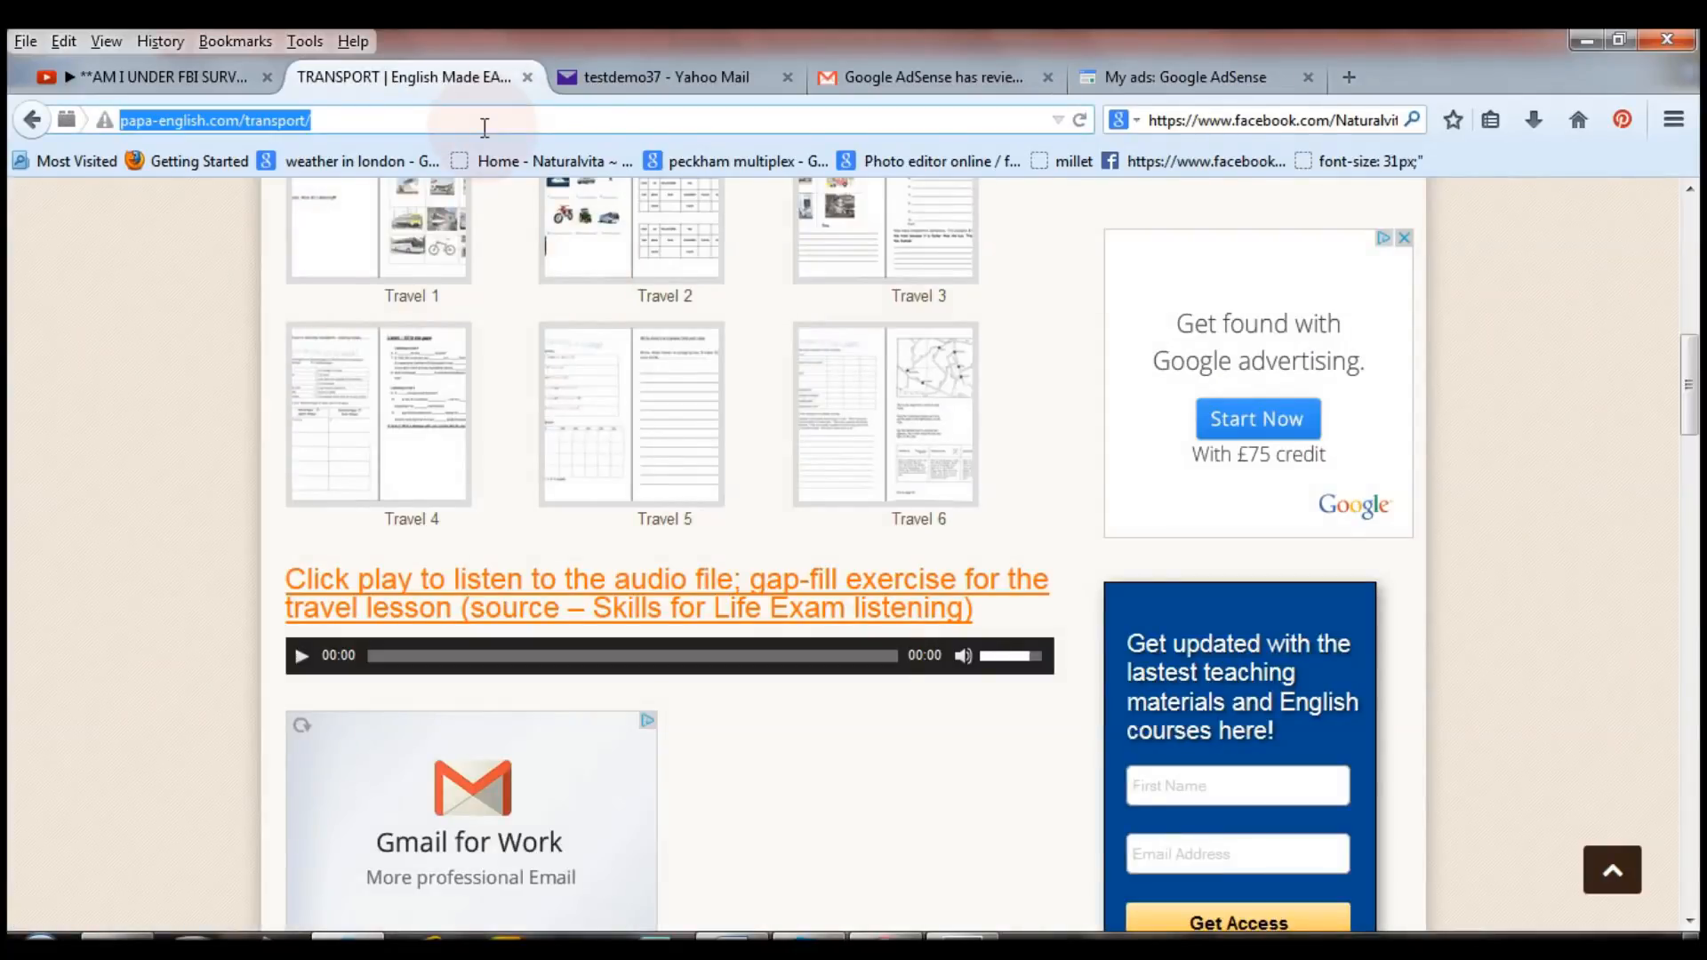
type("pa")
left_click(478, 167)
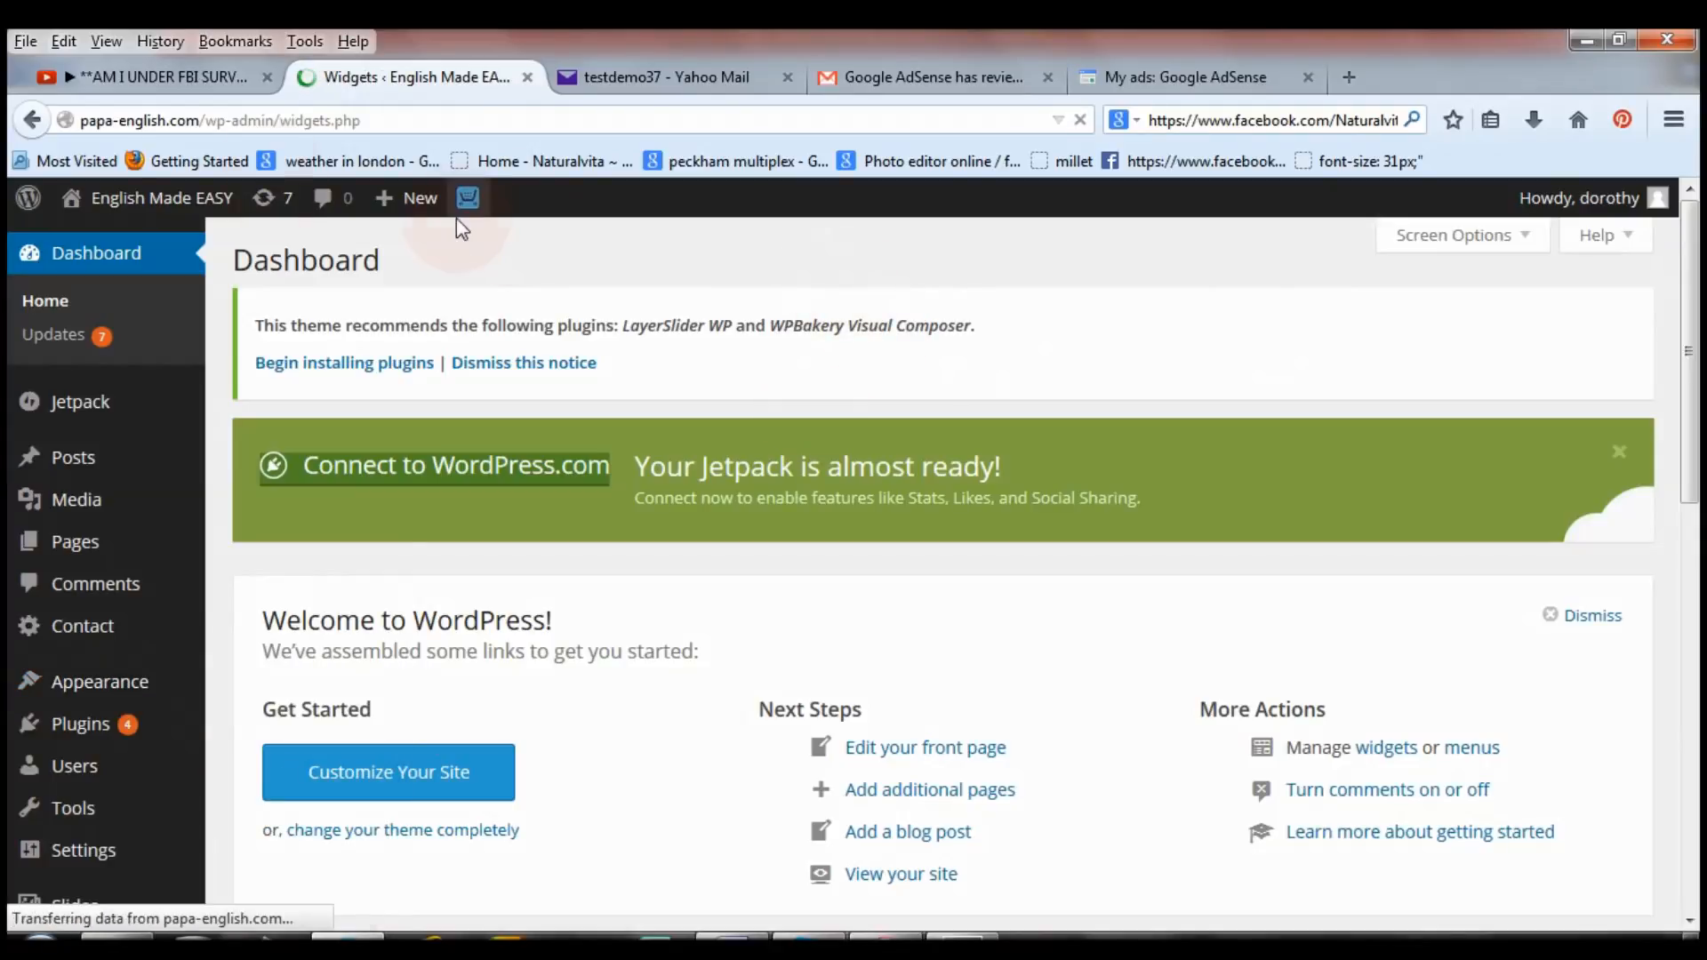
Open the live English Made EASY site in a new tab and switch to it.
right_click(211, 203)
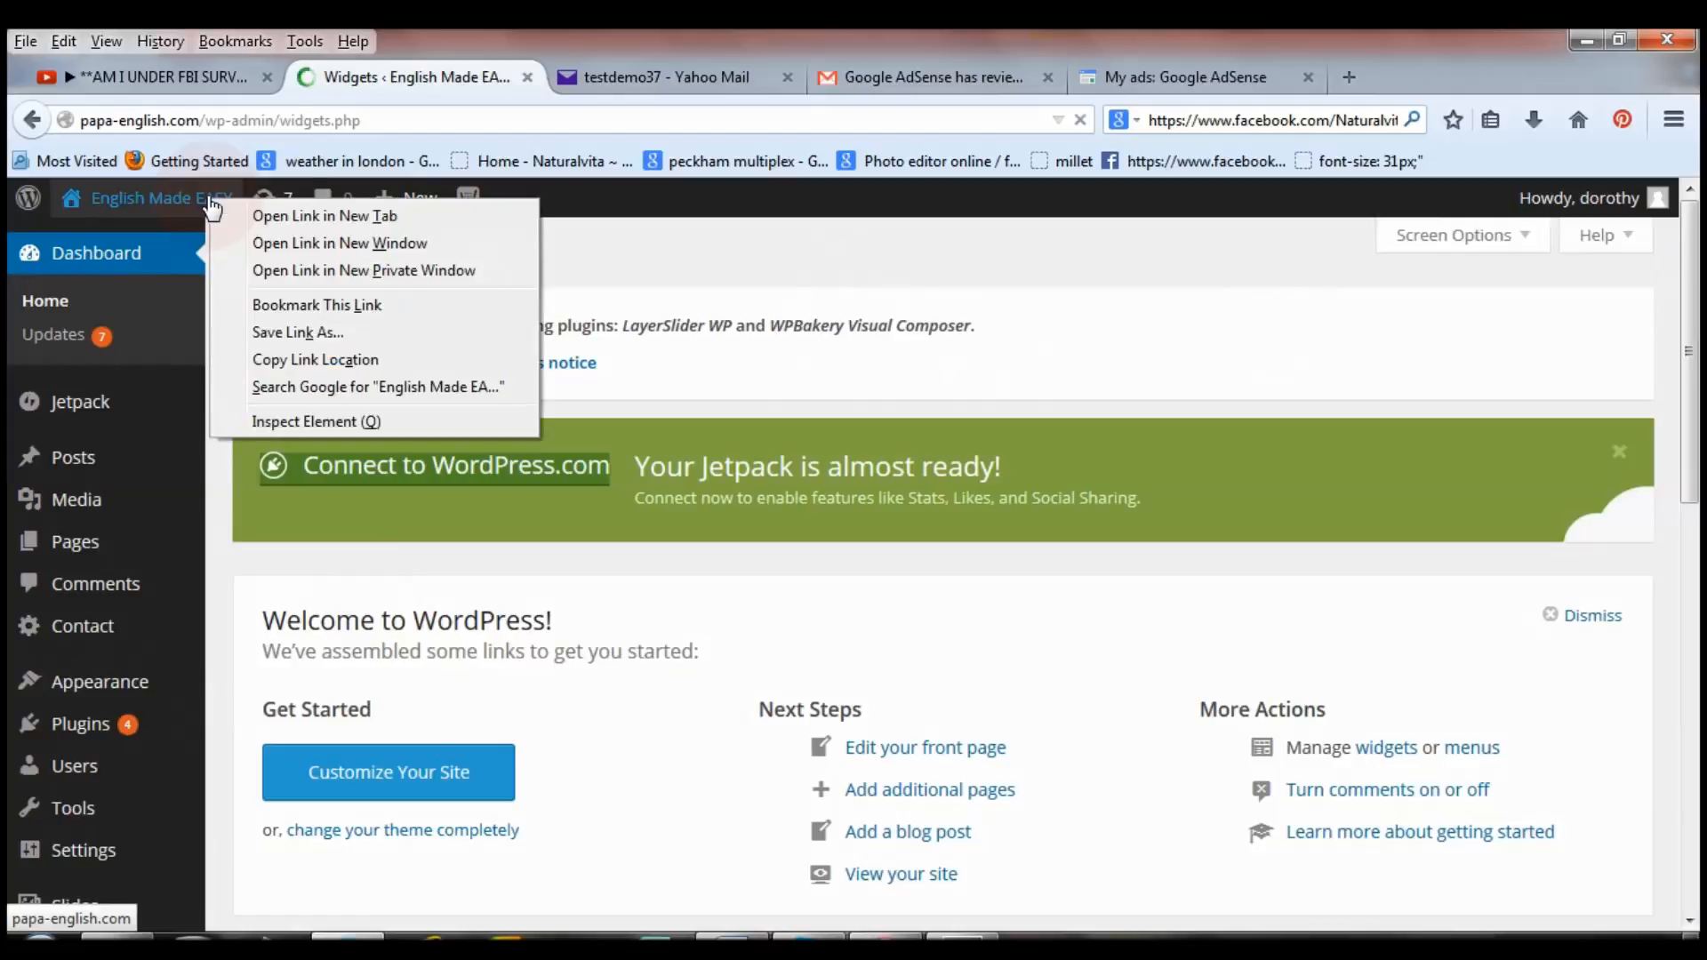
left_click(267, 217)
left_click(689, 80)
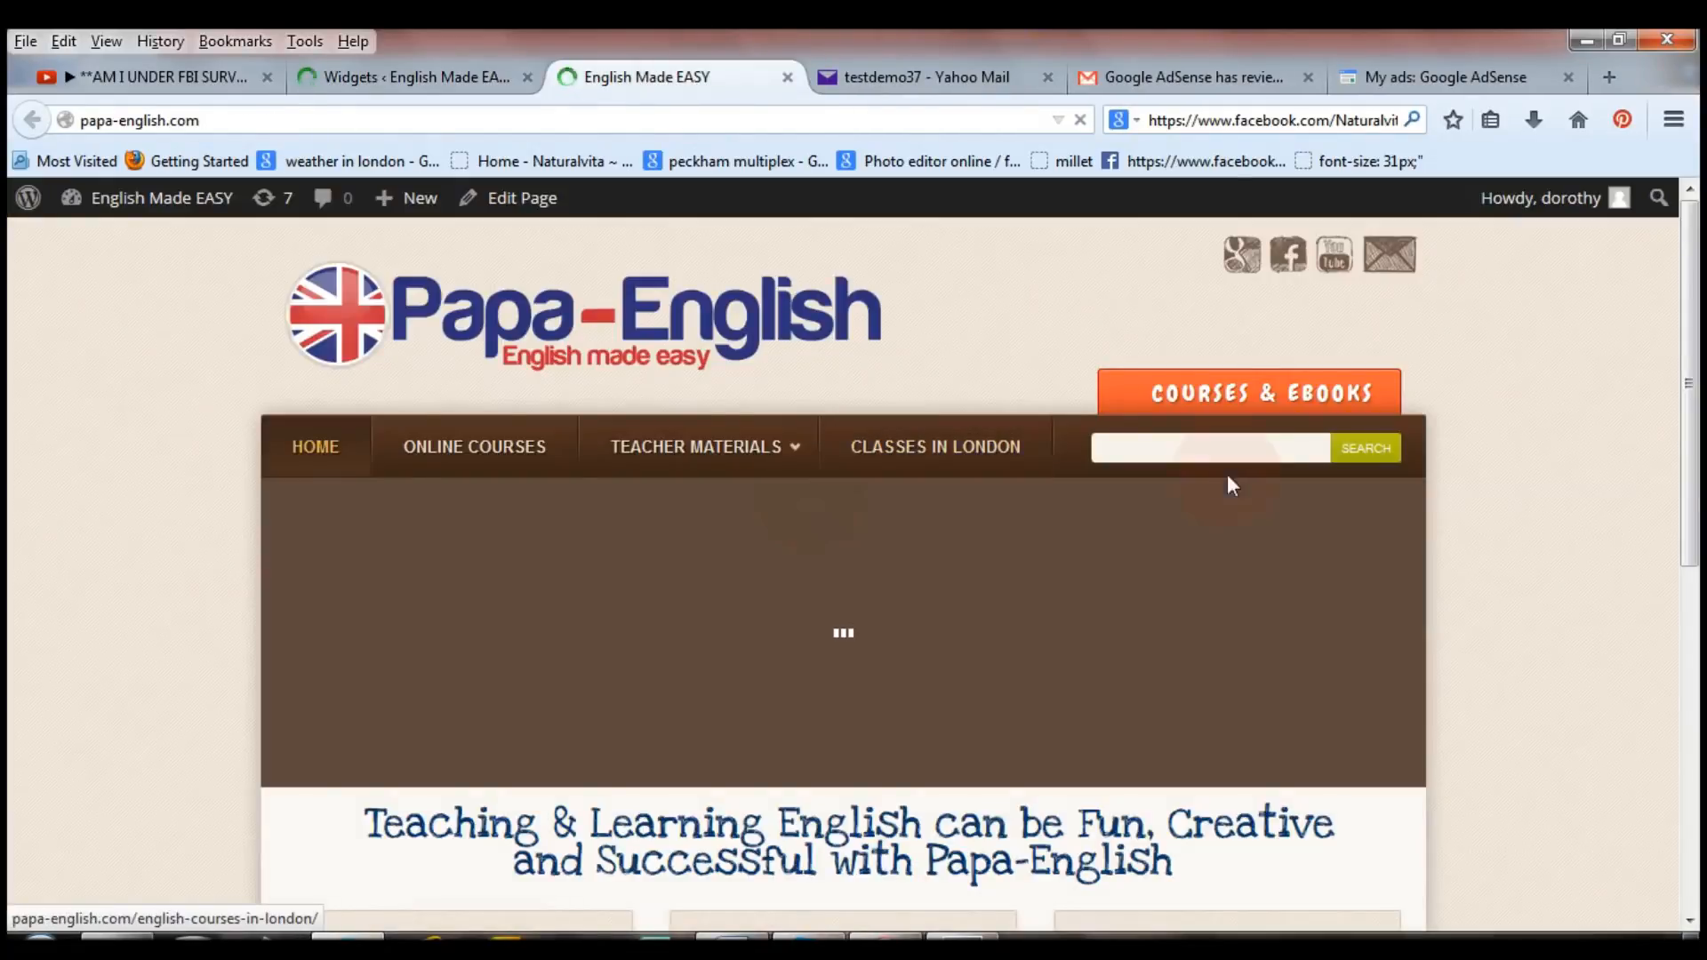
Go to the Teacher Materials page and check that its sidebar ad opens the advertiser.
left_click(738, 457)
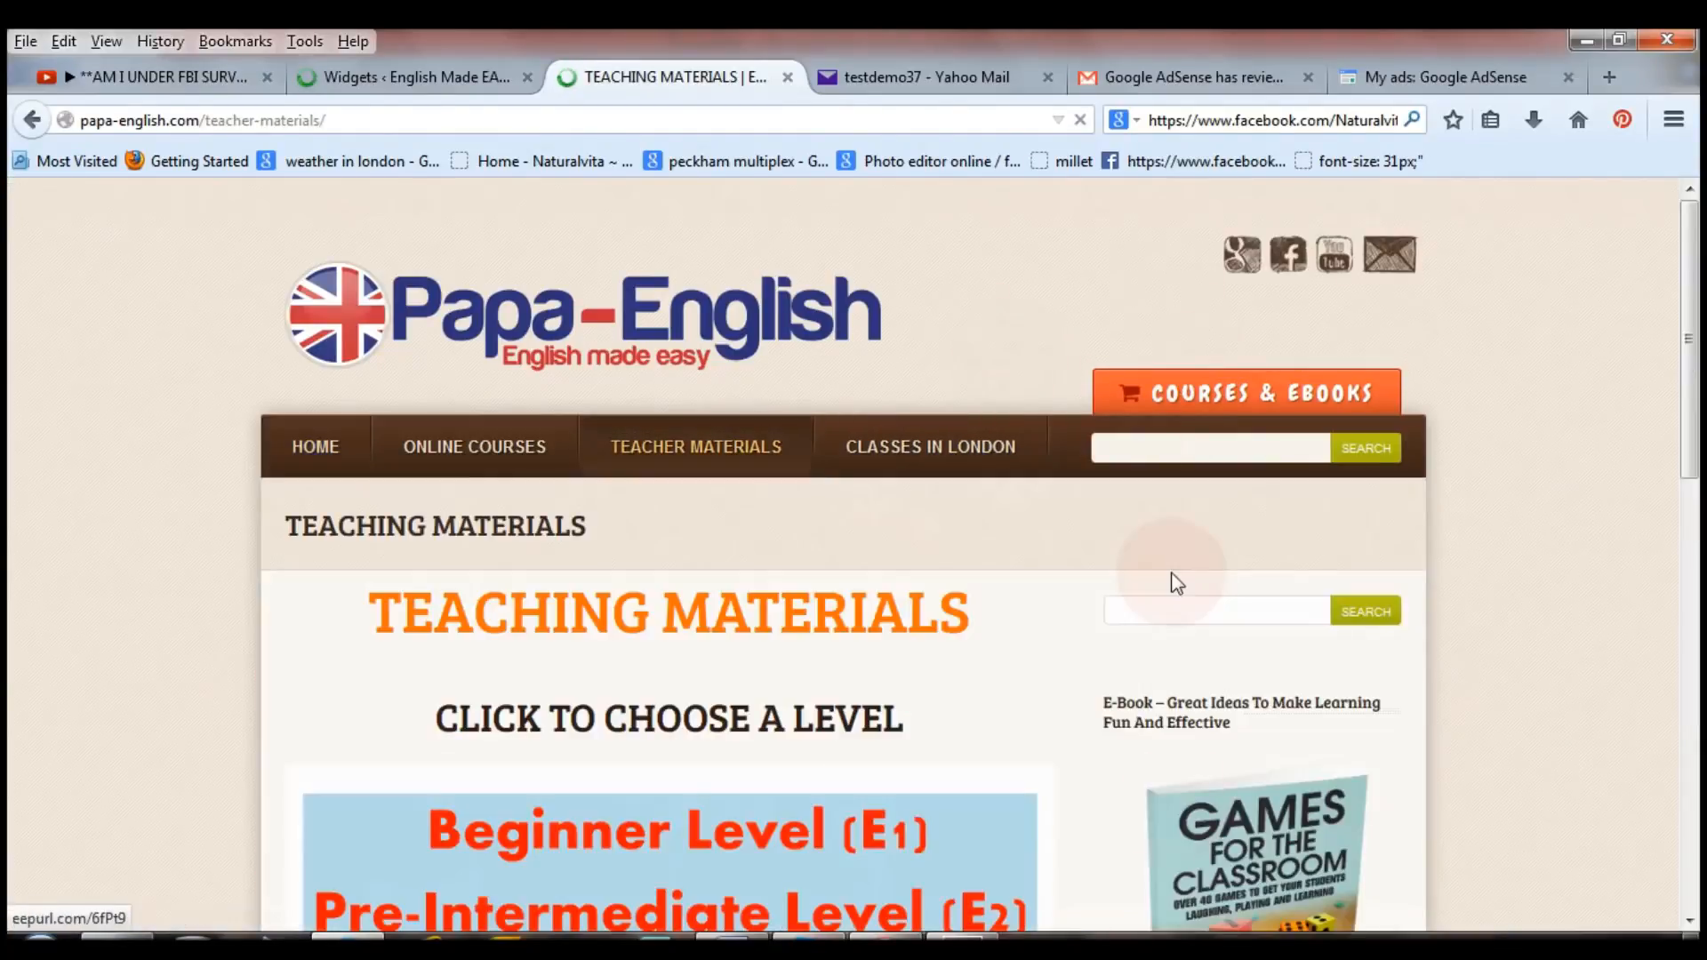
left_click_drag(1697, 275, 1698, 374)
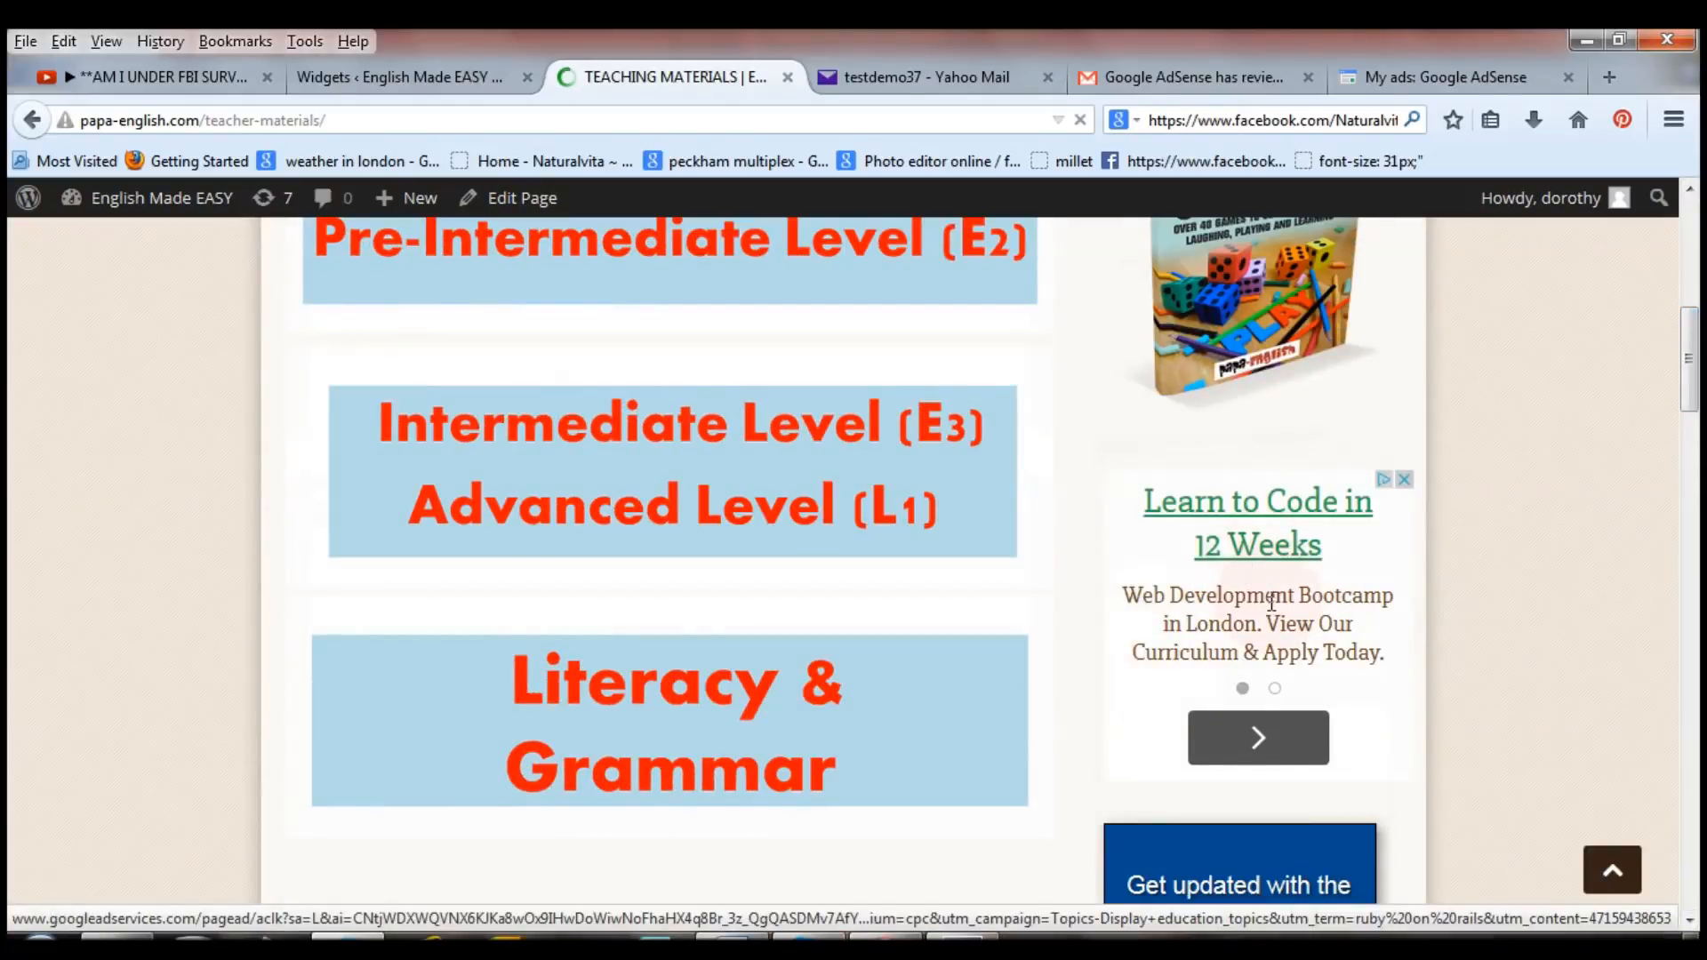
left_click(1261, 573)
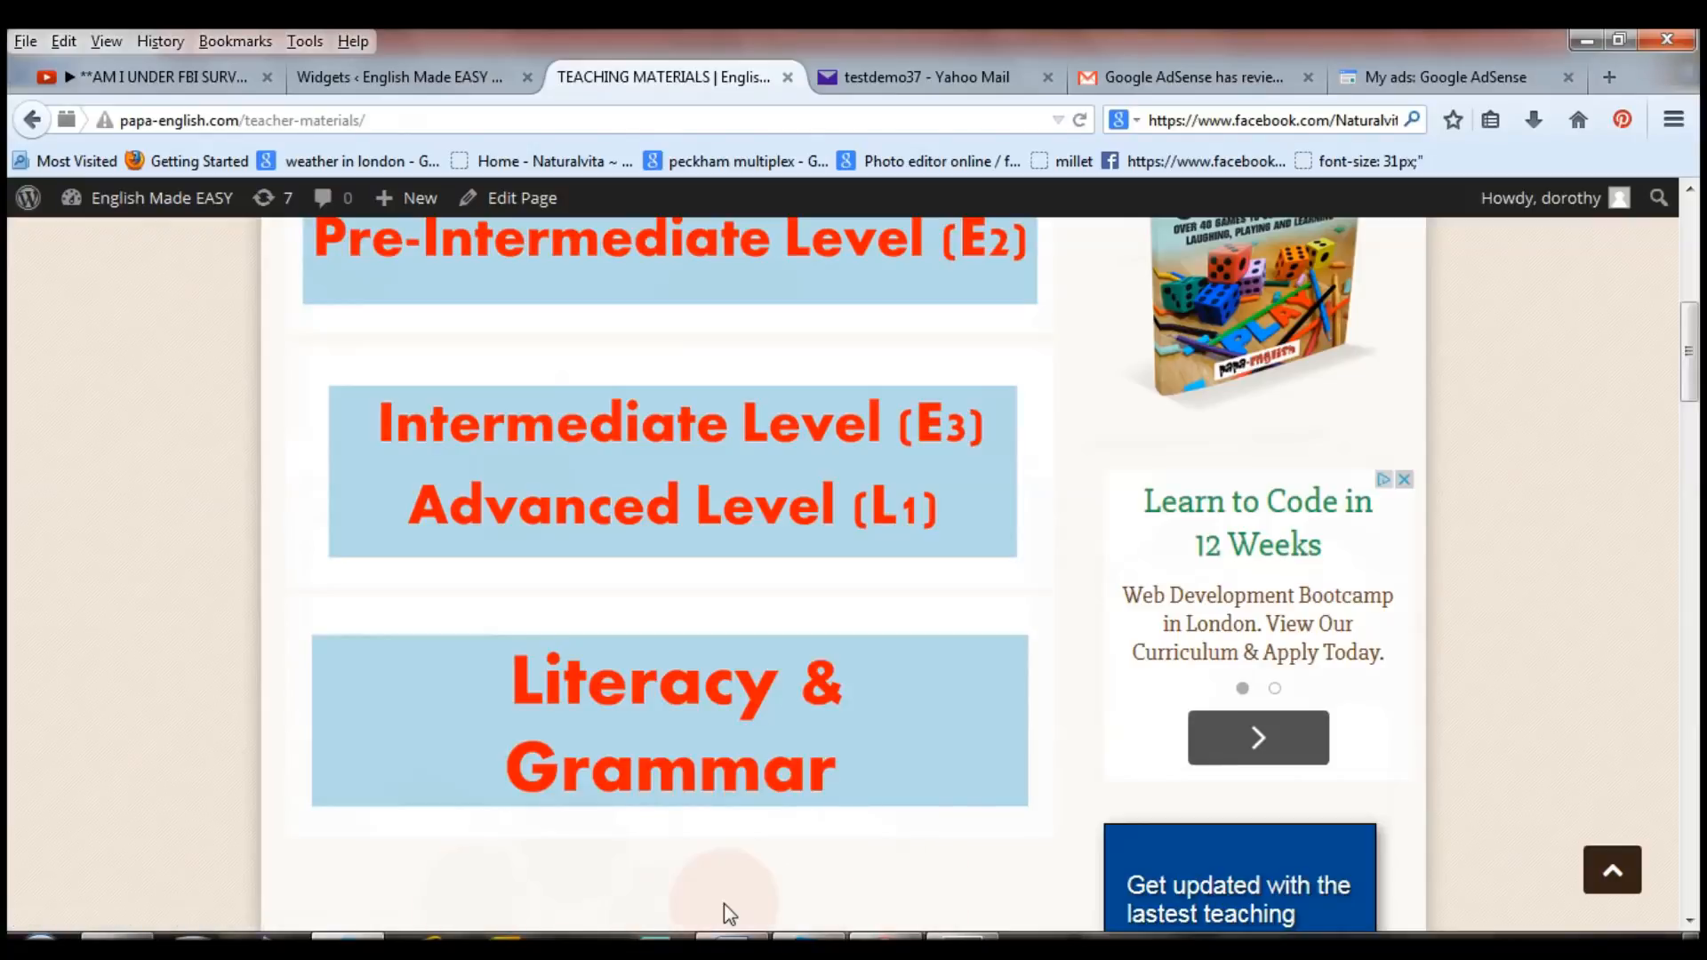
Add a Text widget to the Right Sidebar on the Widgets page.
left_click(434, 81)
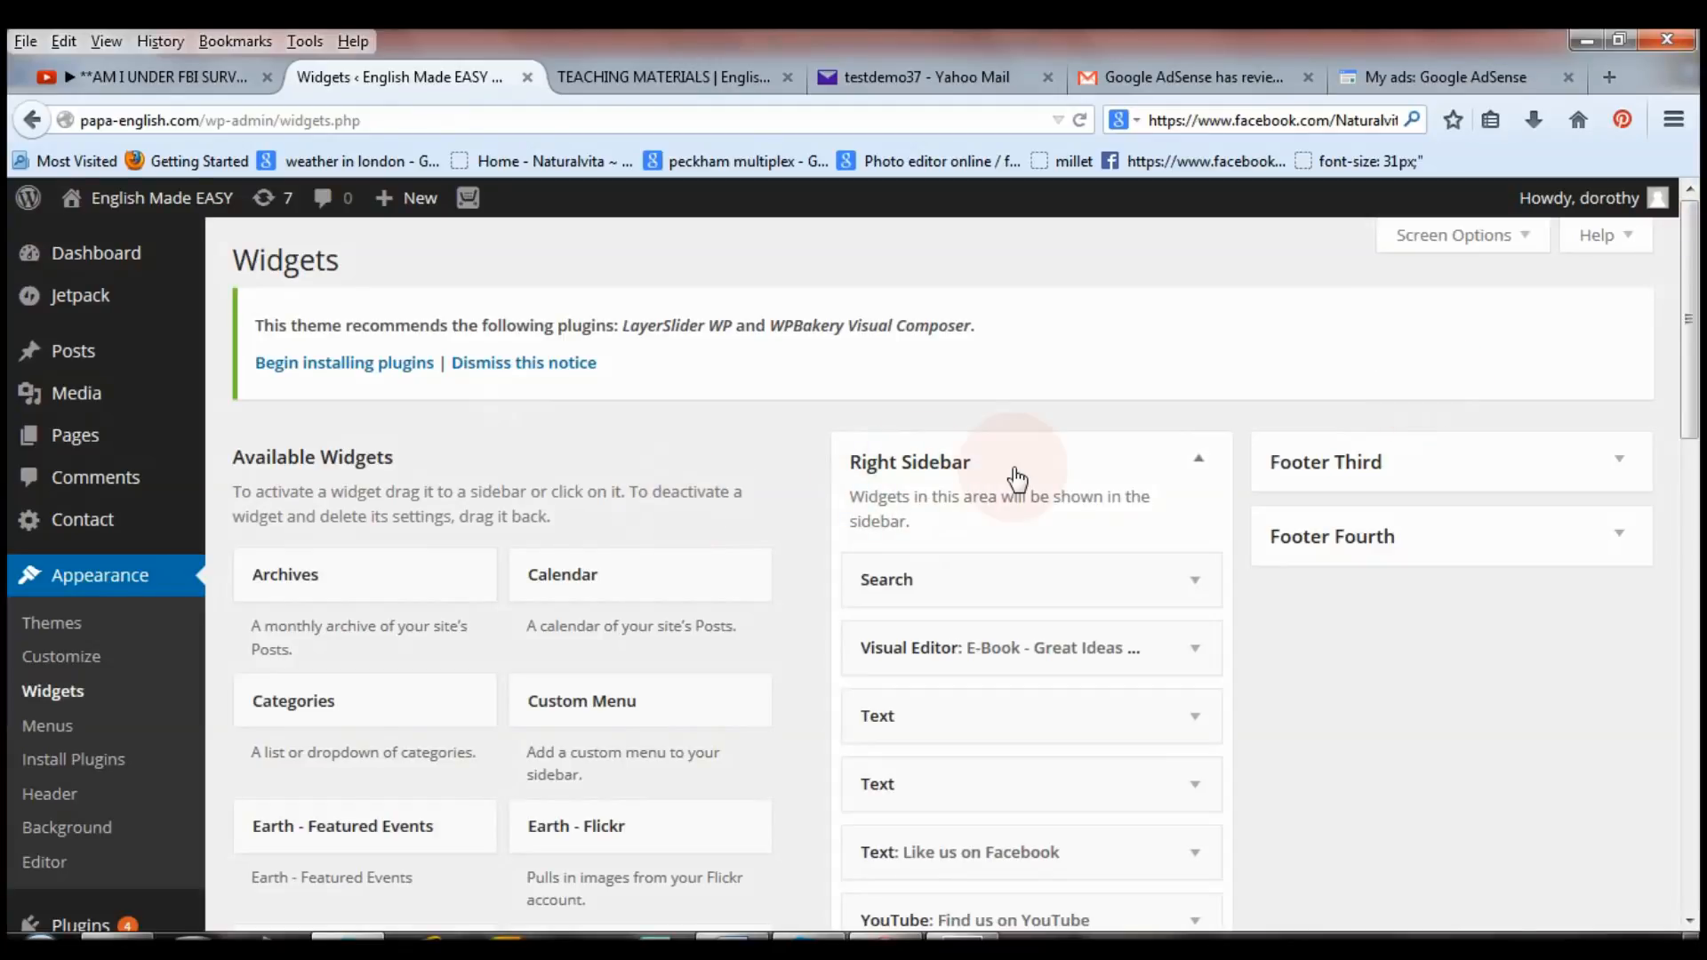
left_click_drag(1689, 398, 1698, 811)
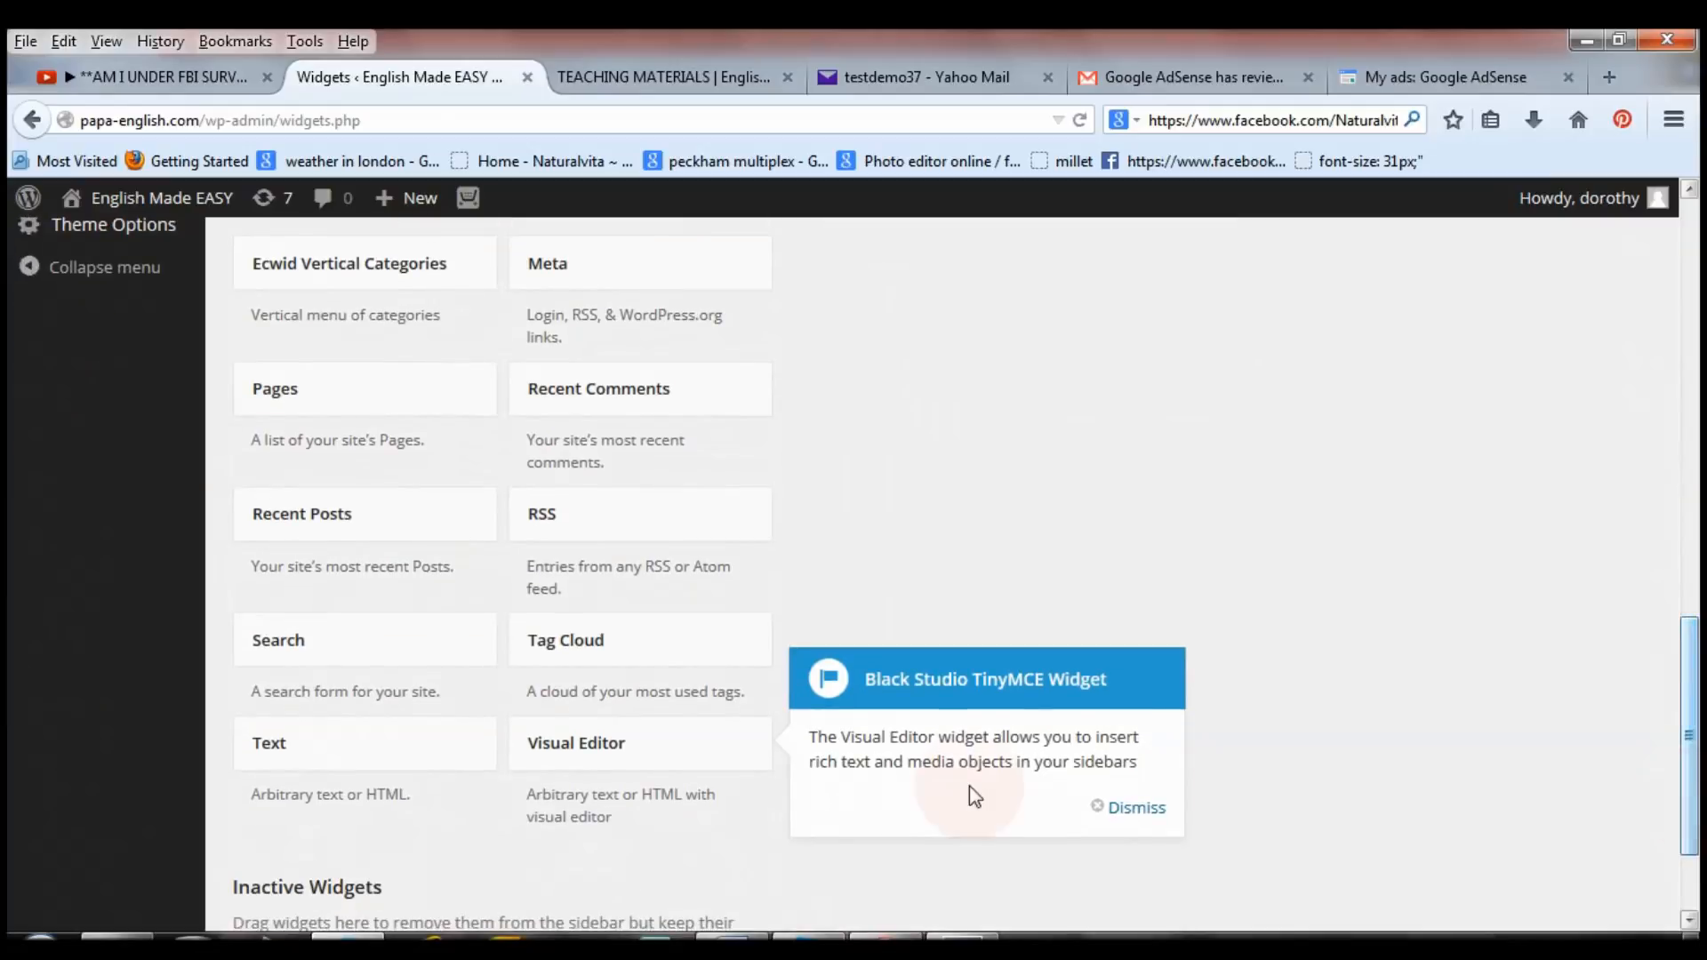
left_click_drag(318, 759, 954, 600)
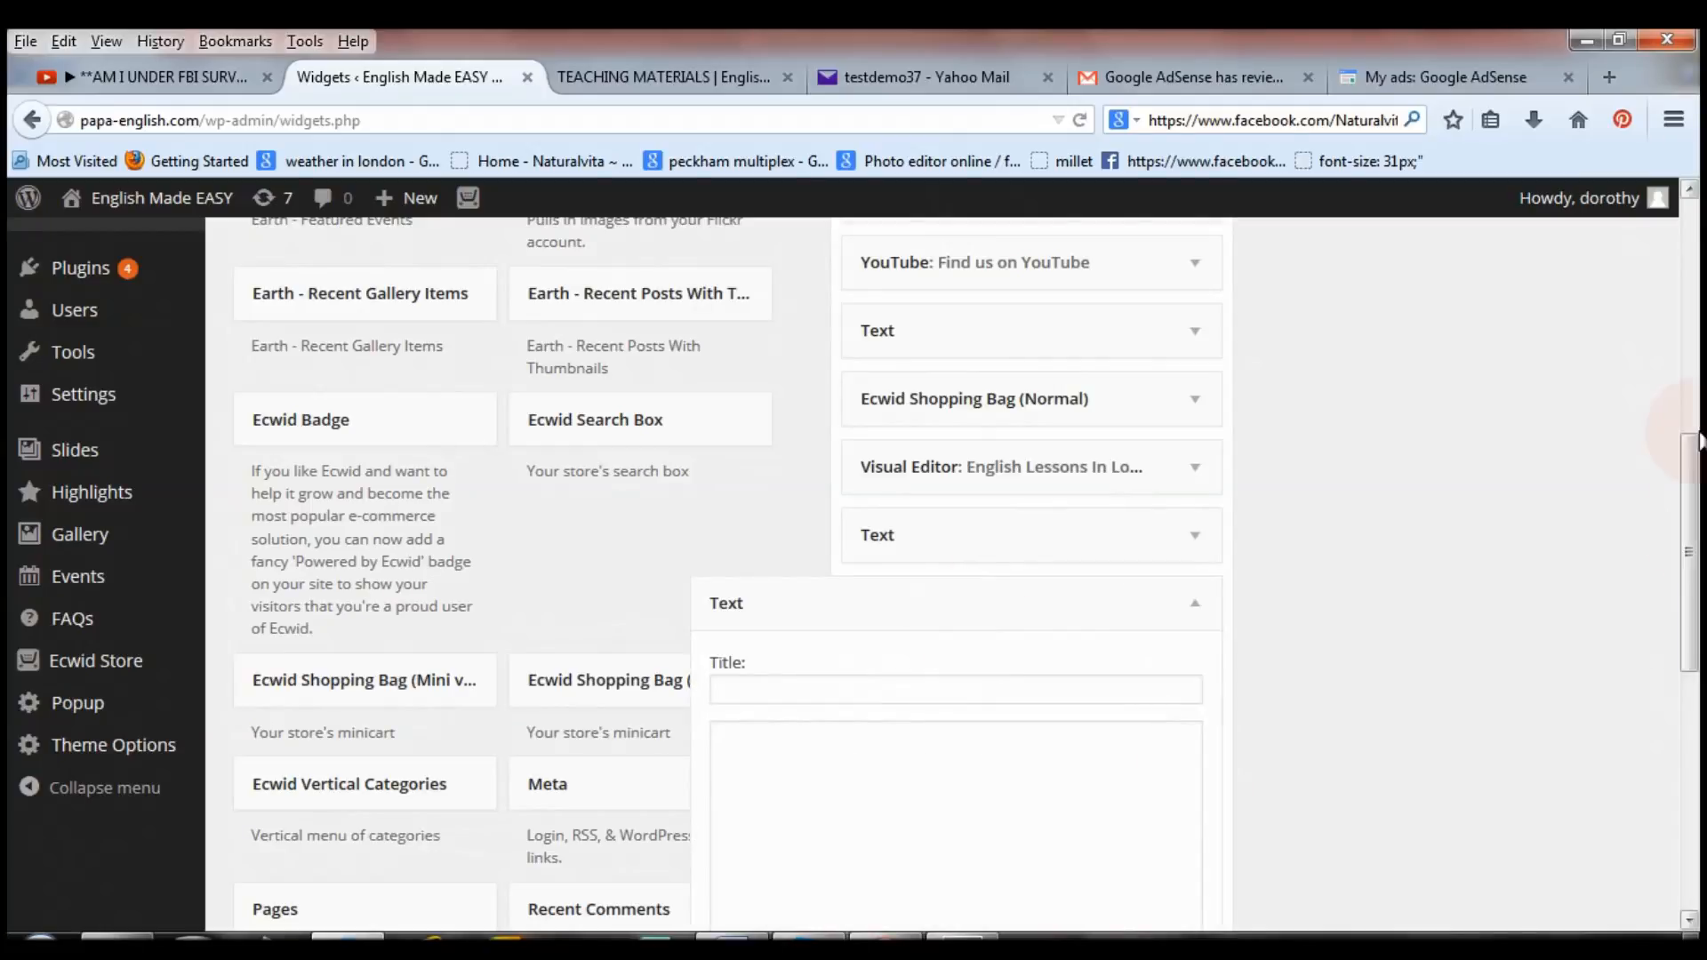
Paste the AdSense ad code into the Text widget, dismiss the editor tip, and save it.
left_click_drag(1689, 537, 1695, 644)
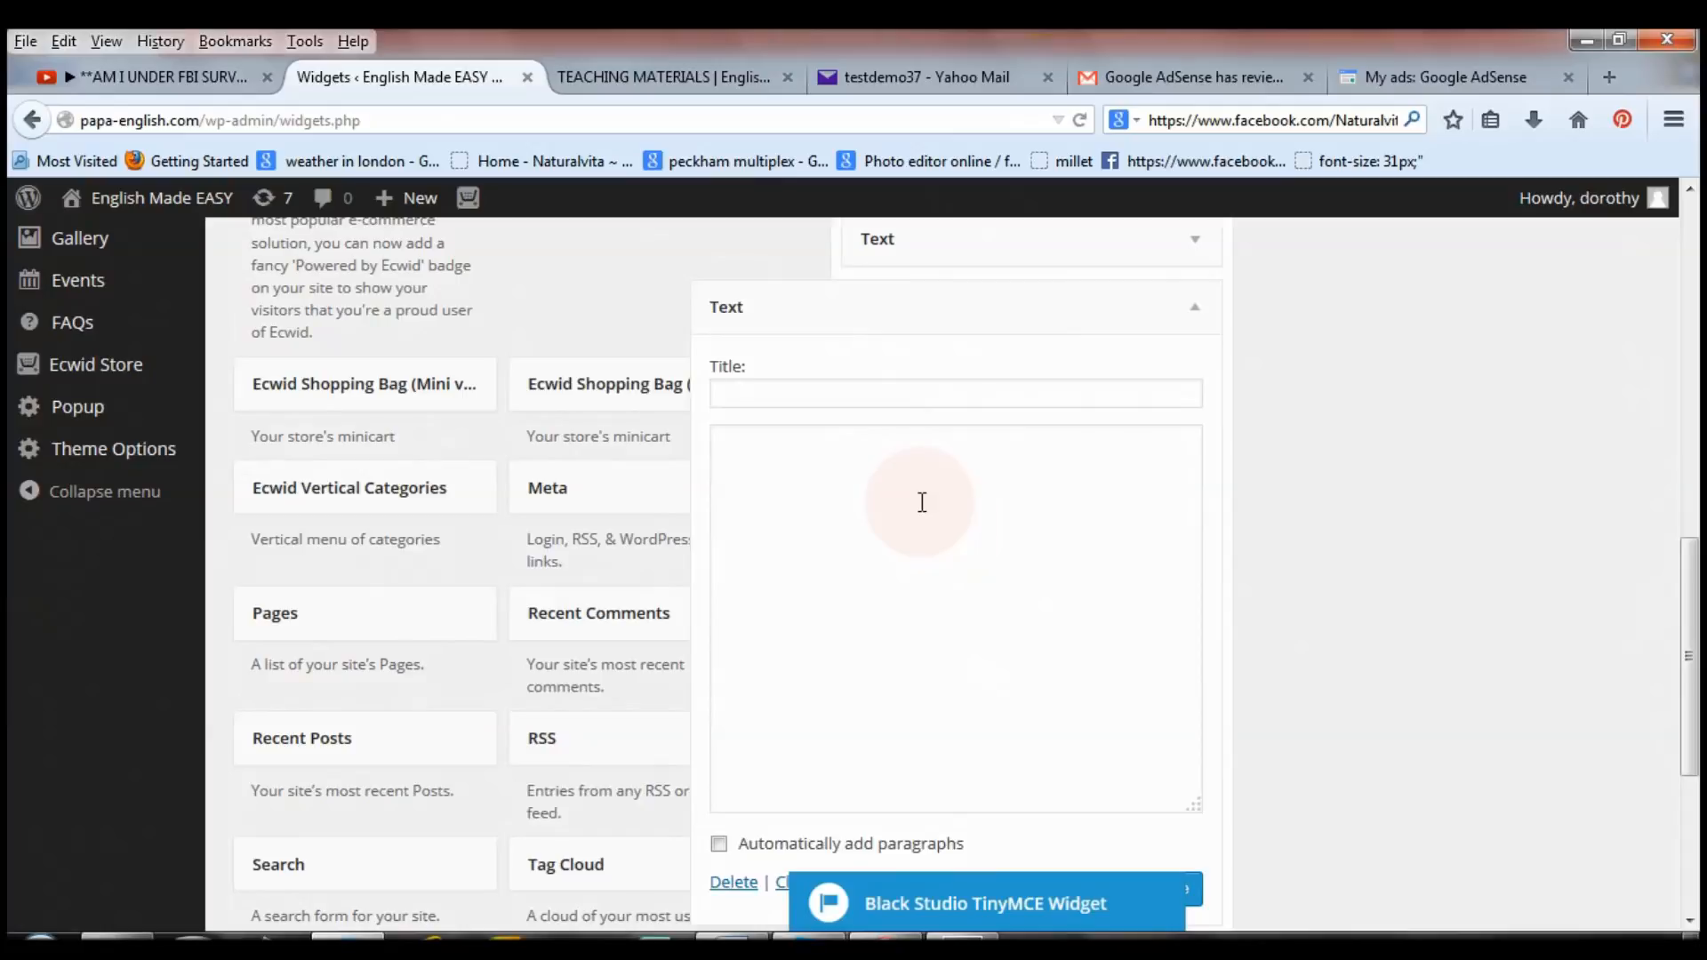
right_click(923, 496)
left_click(983, 605)
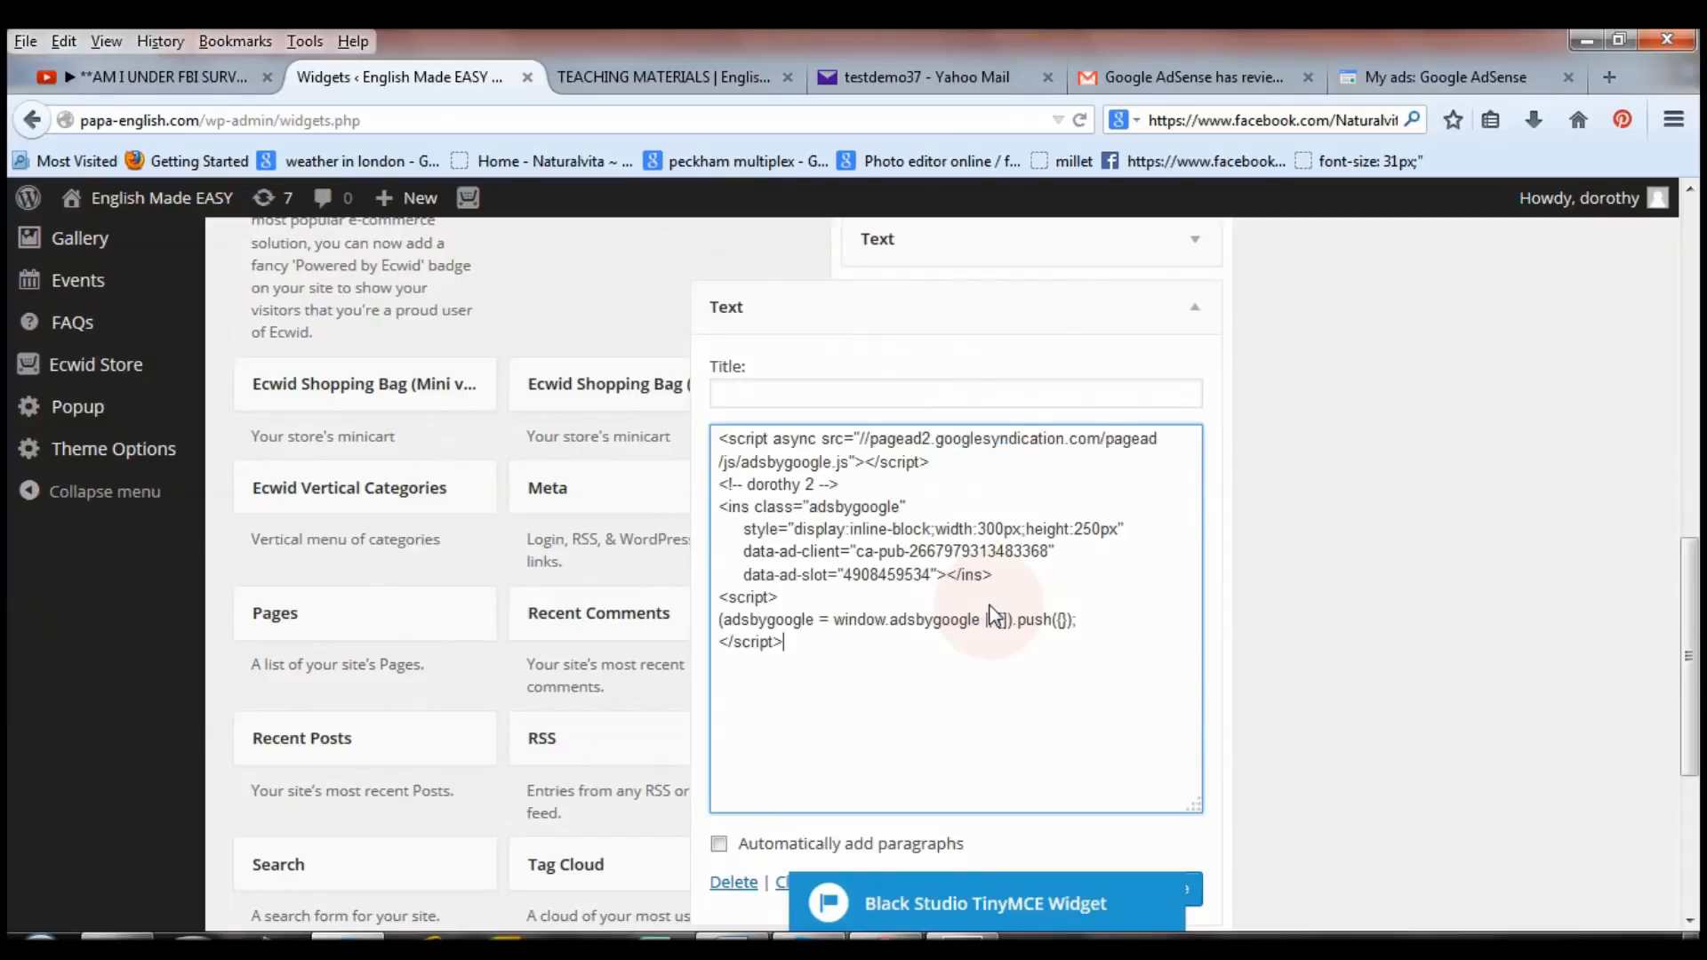
left_click_drag(1691, 659, 1694, 735)
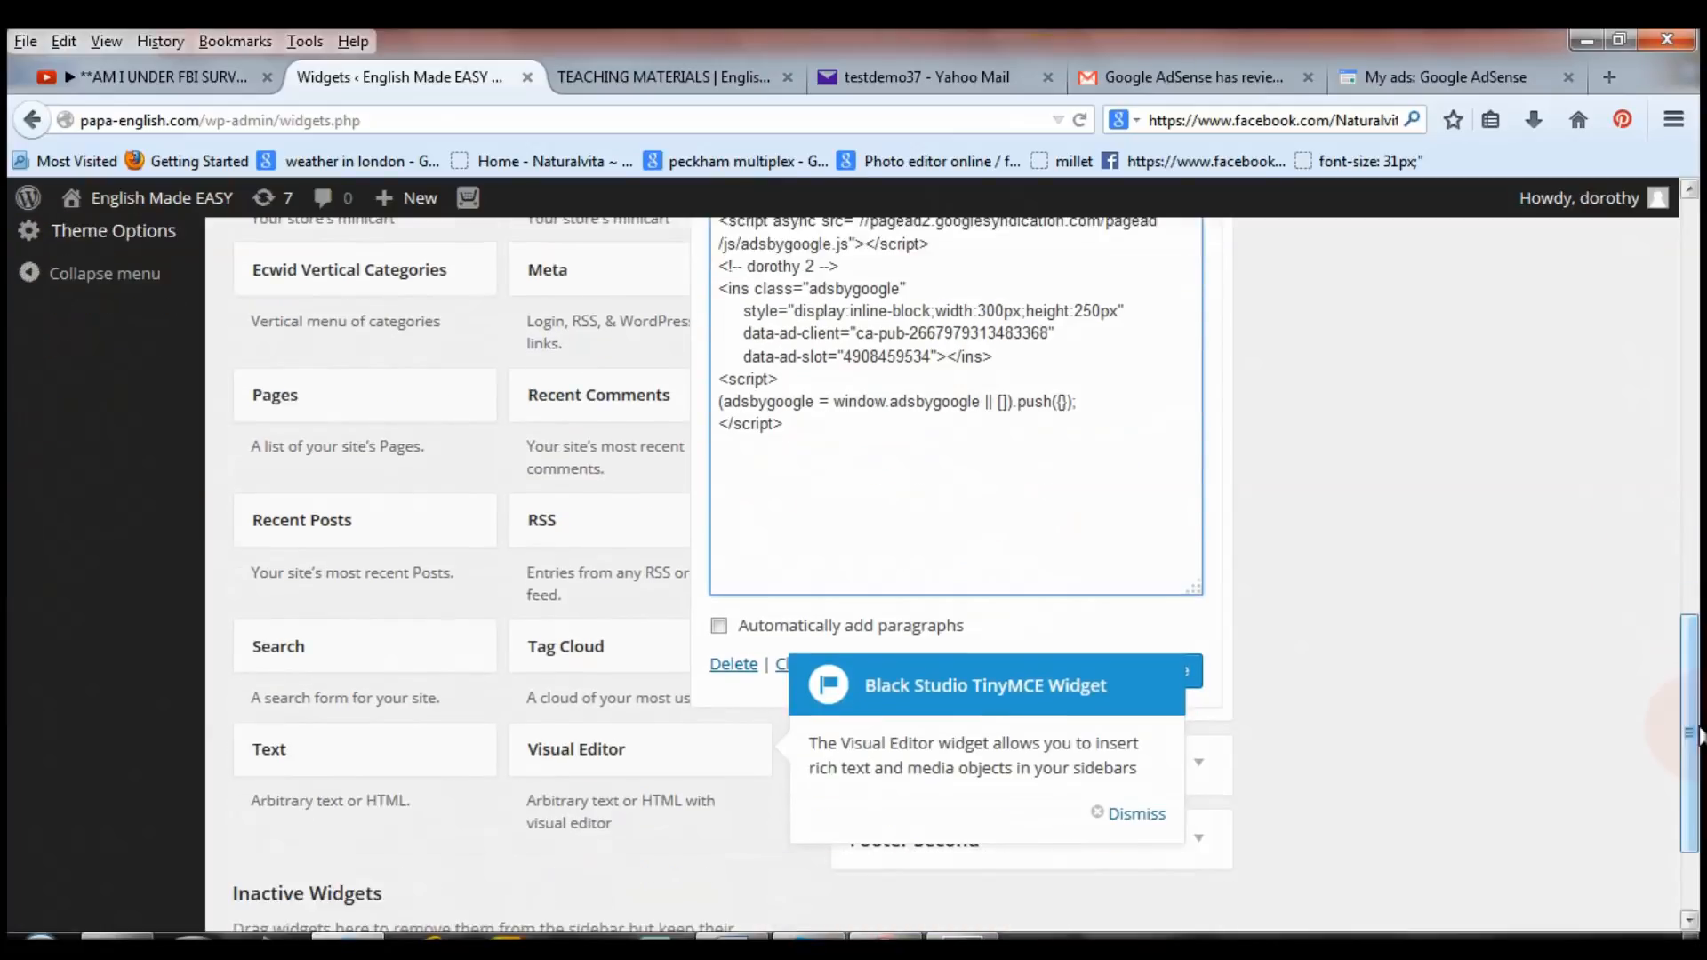
left_click(1138, 814)
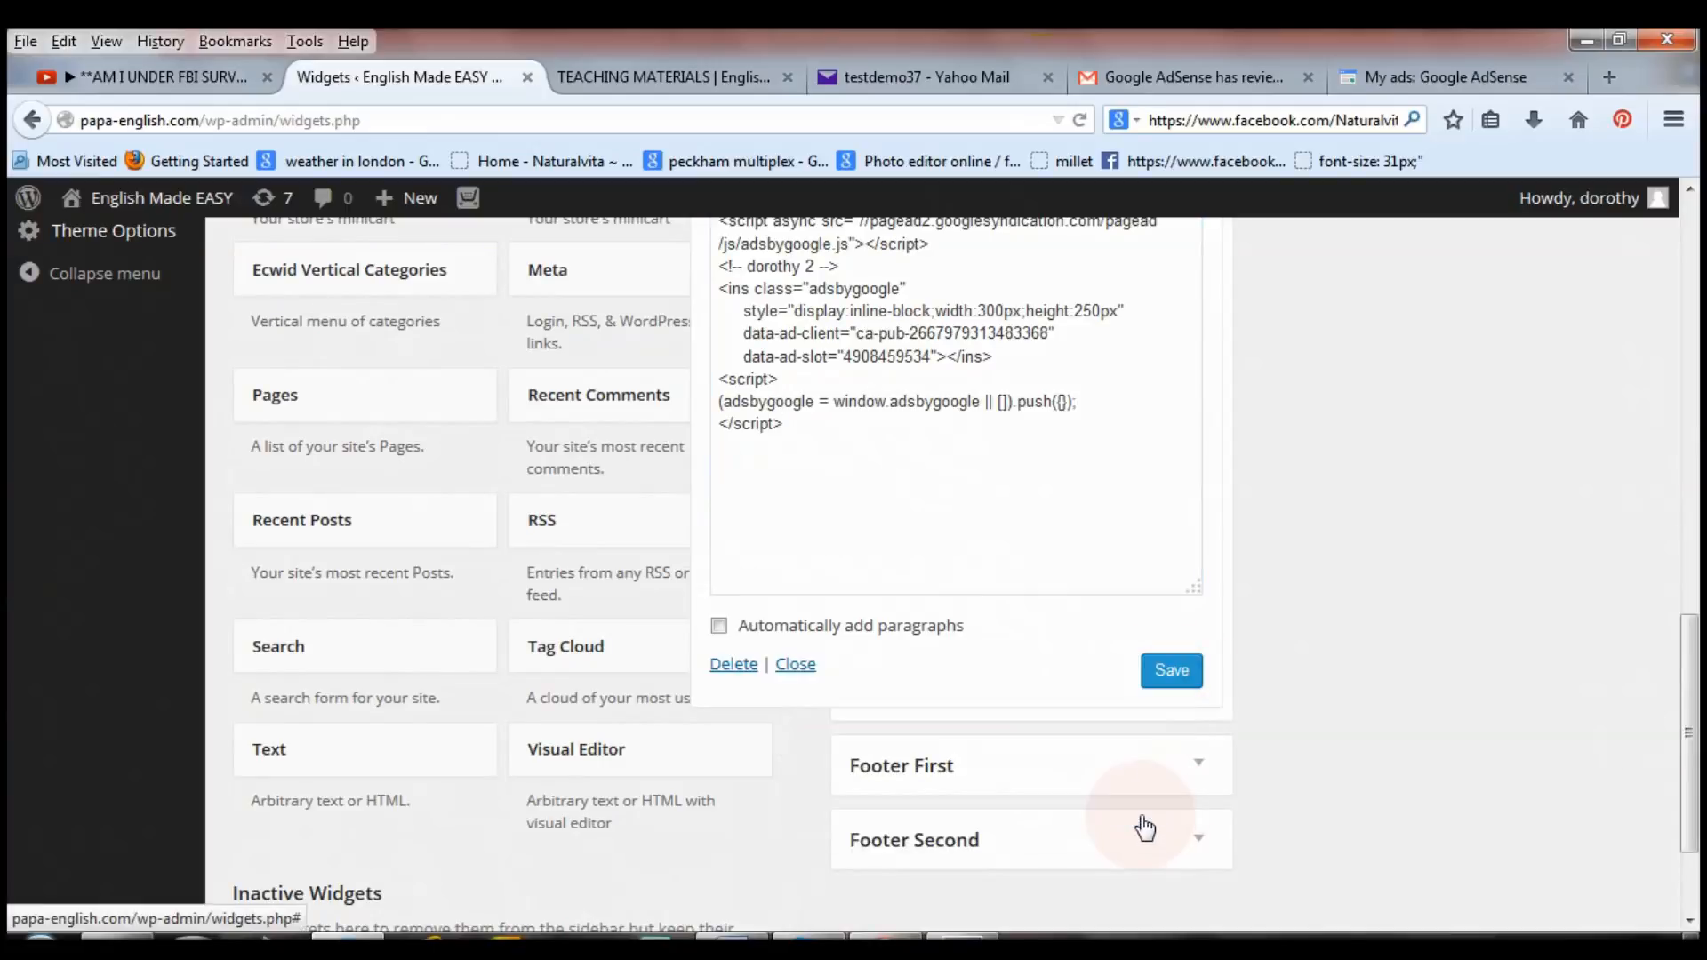
left_click(1163, 671)
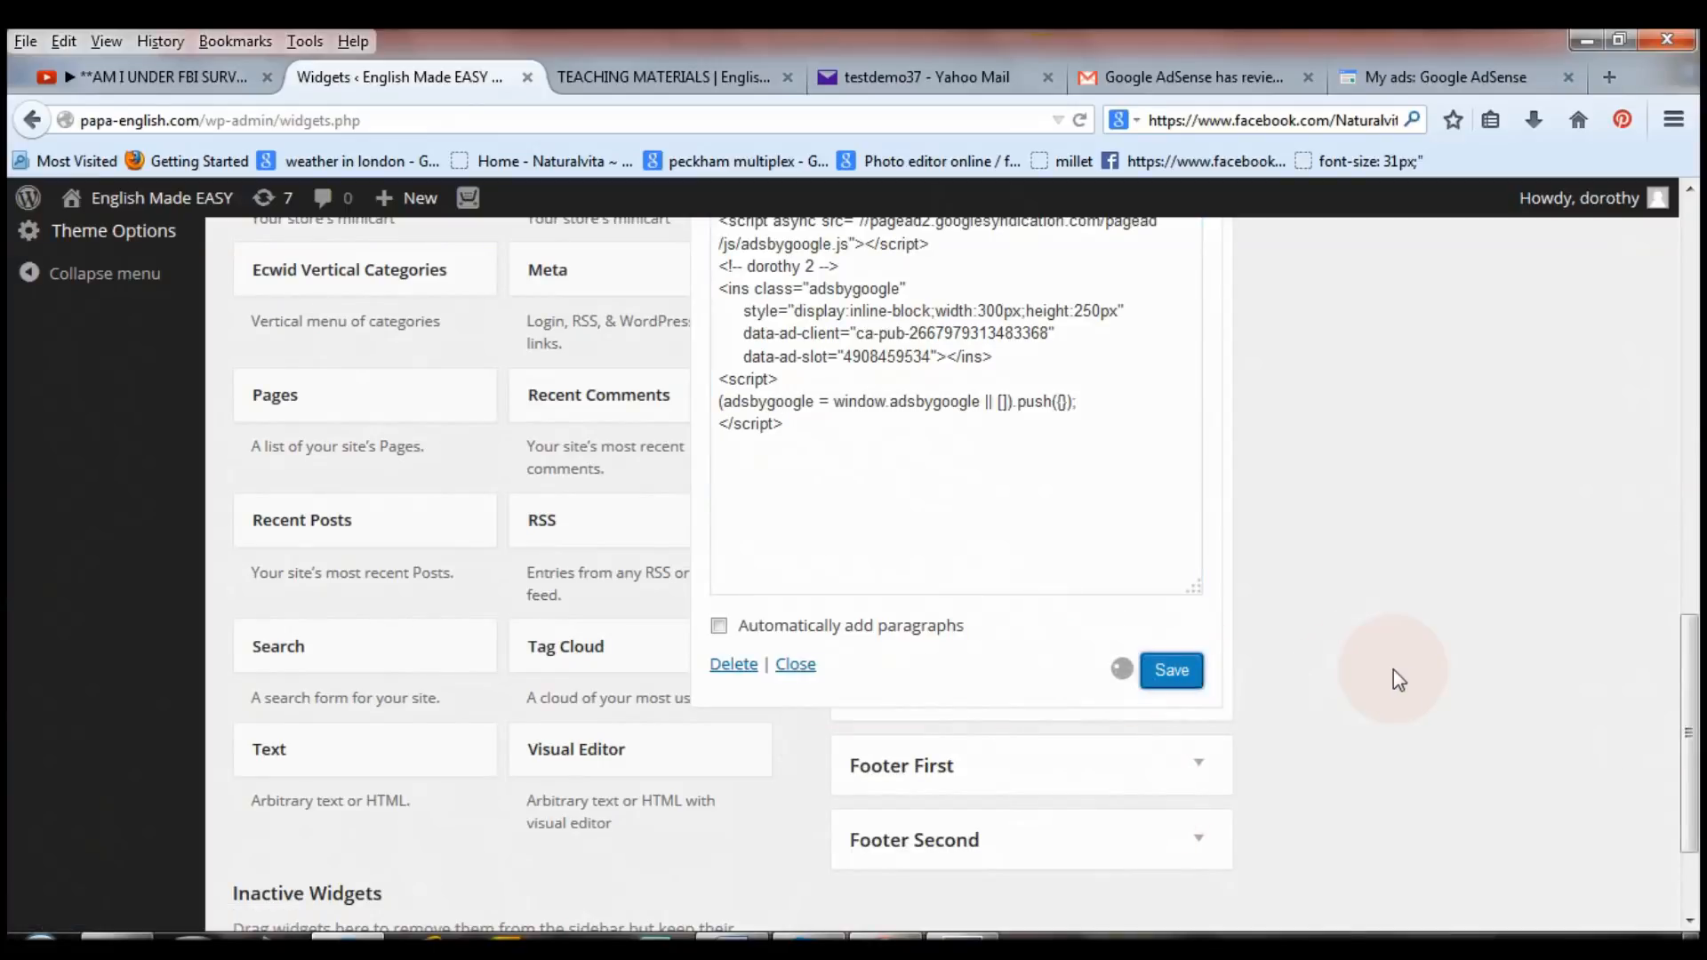
Scroll the live Teaching Materials page to check the new sidebar ad, then back to the top.
left_click_drag(1689, 724, 1698, 525)
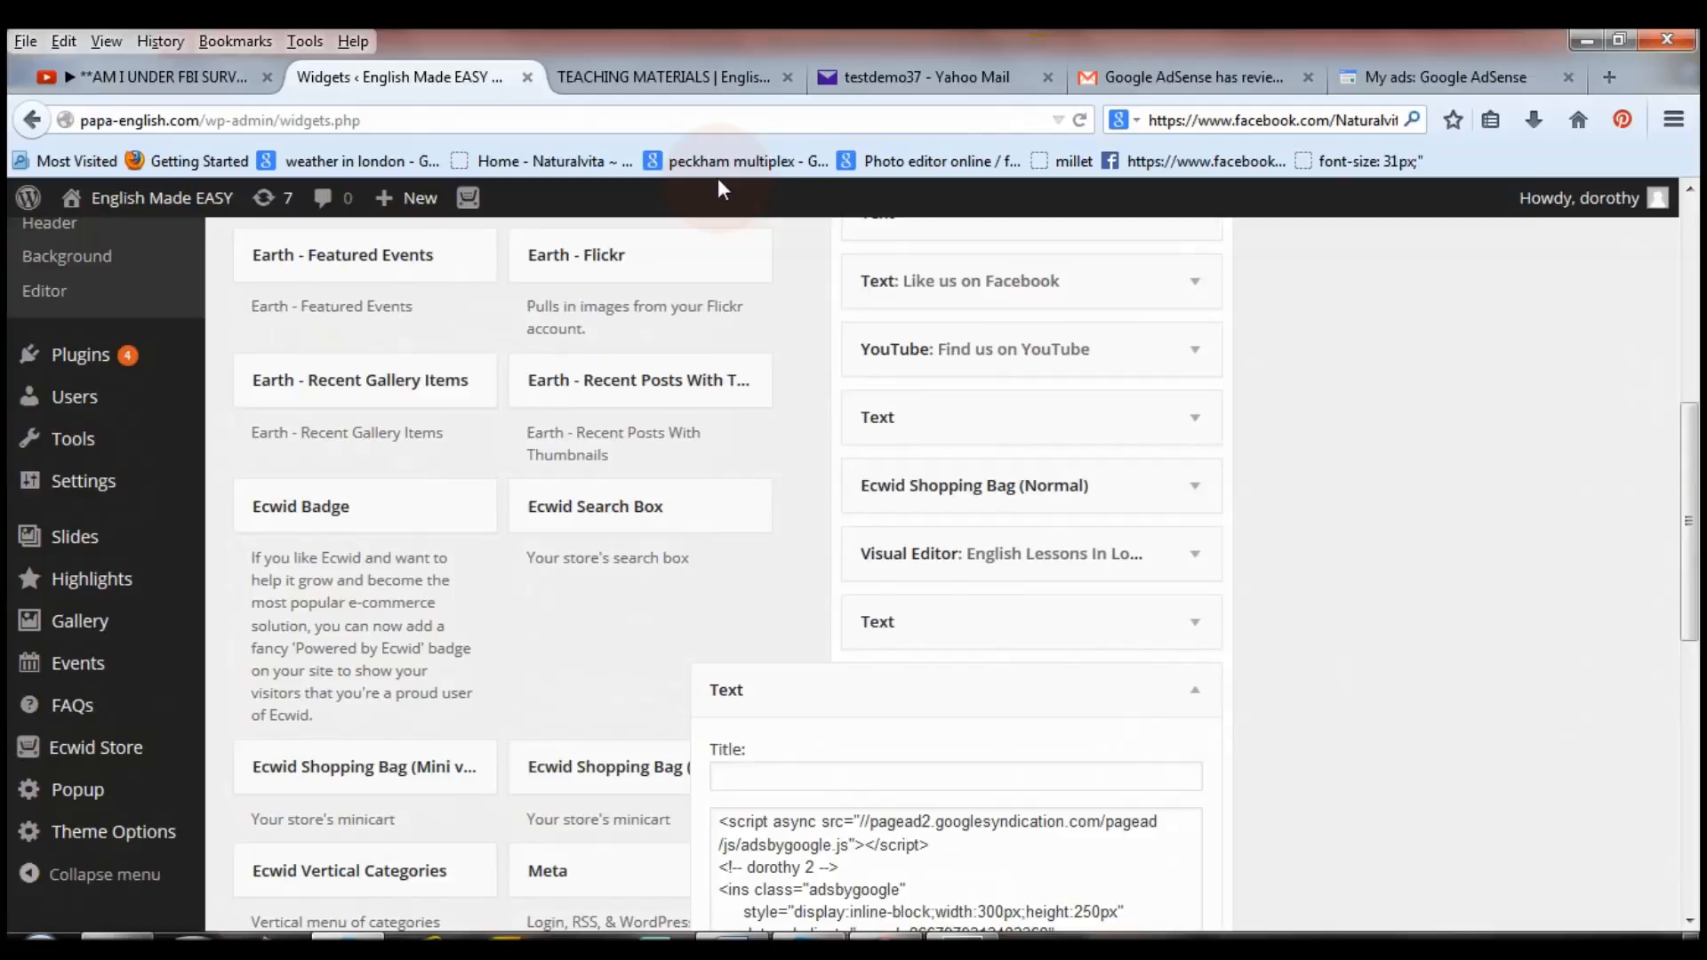
left_click_drag(1689, 622, 1696, 858)
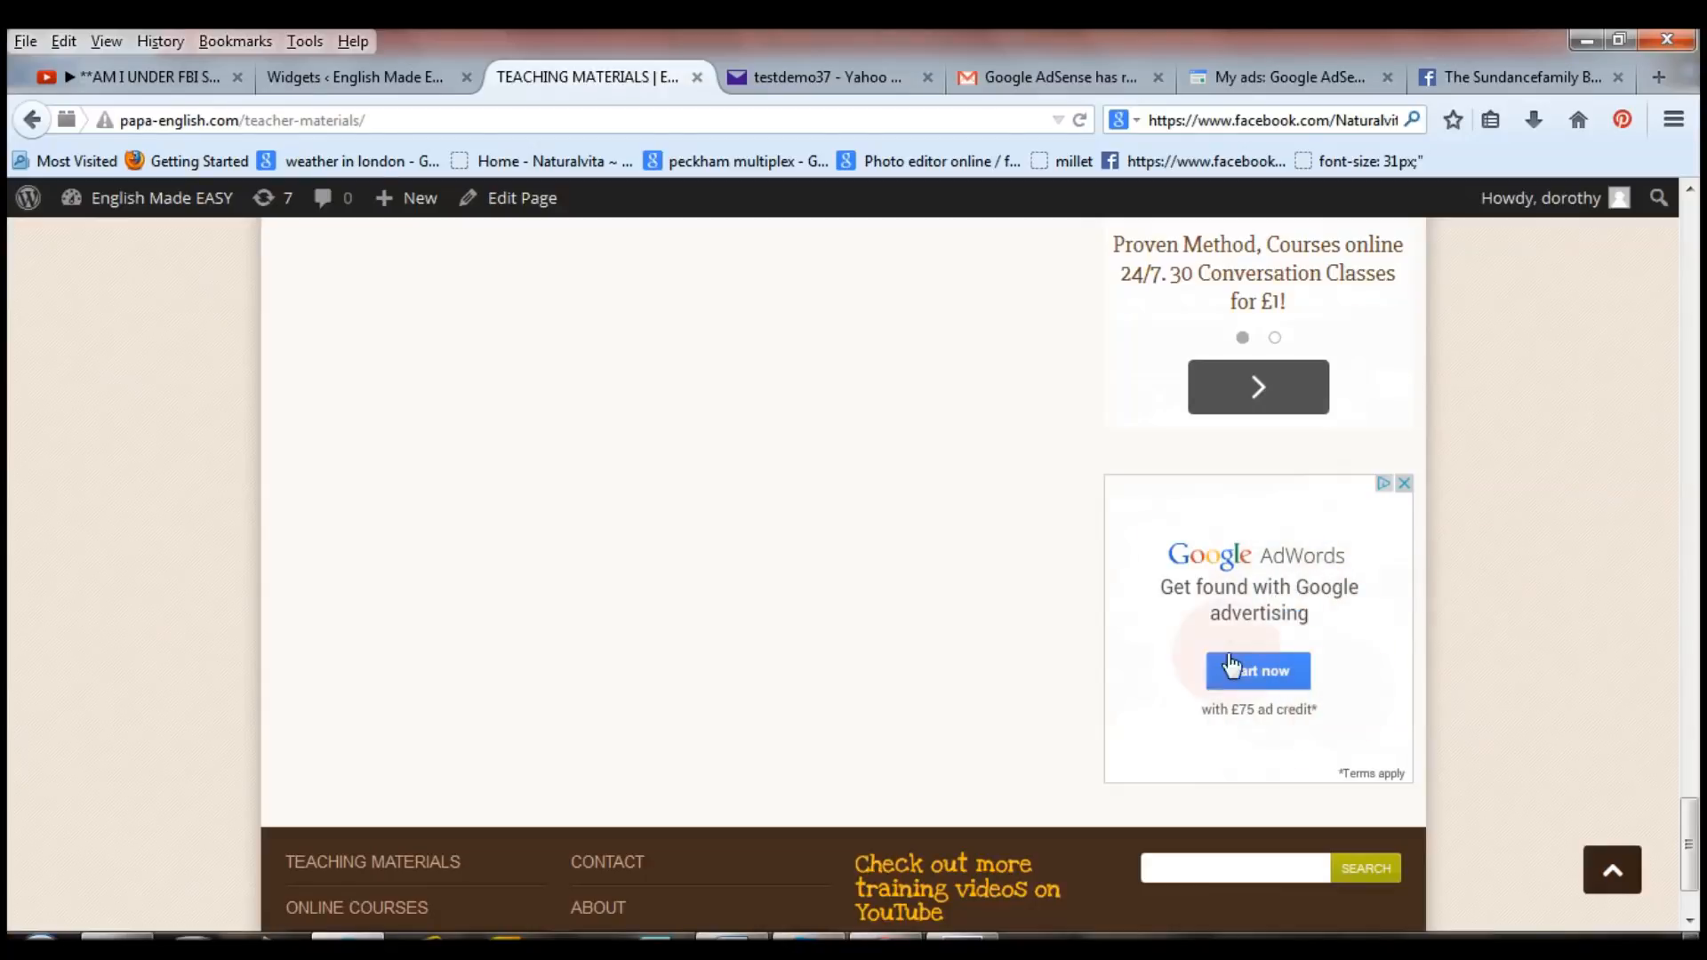
left_click_drag(1689, 800, 1694, 209)
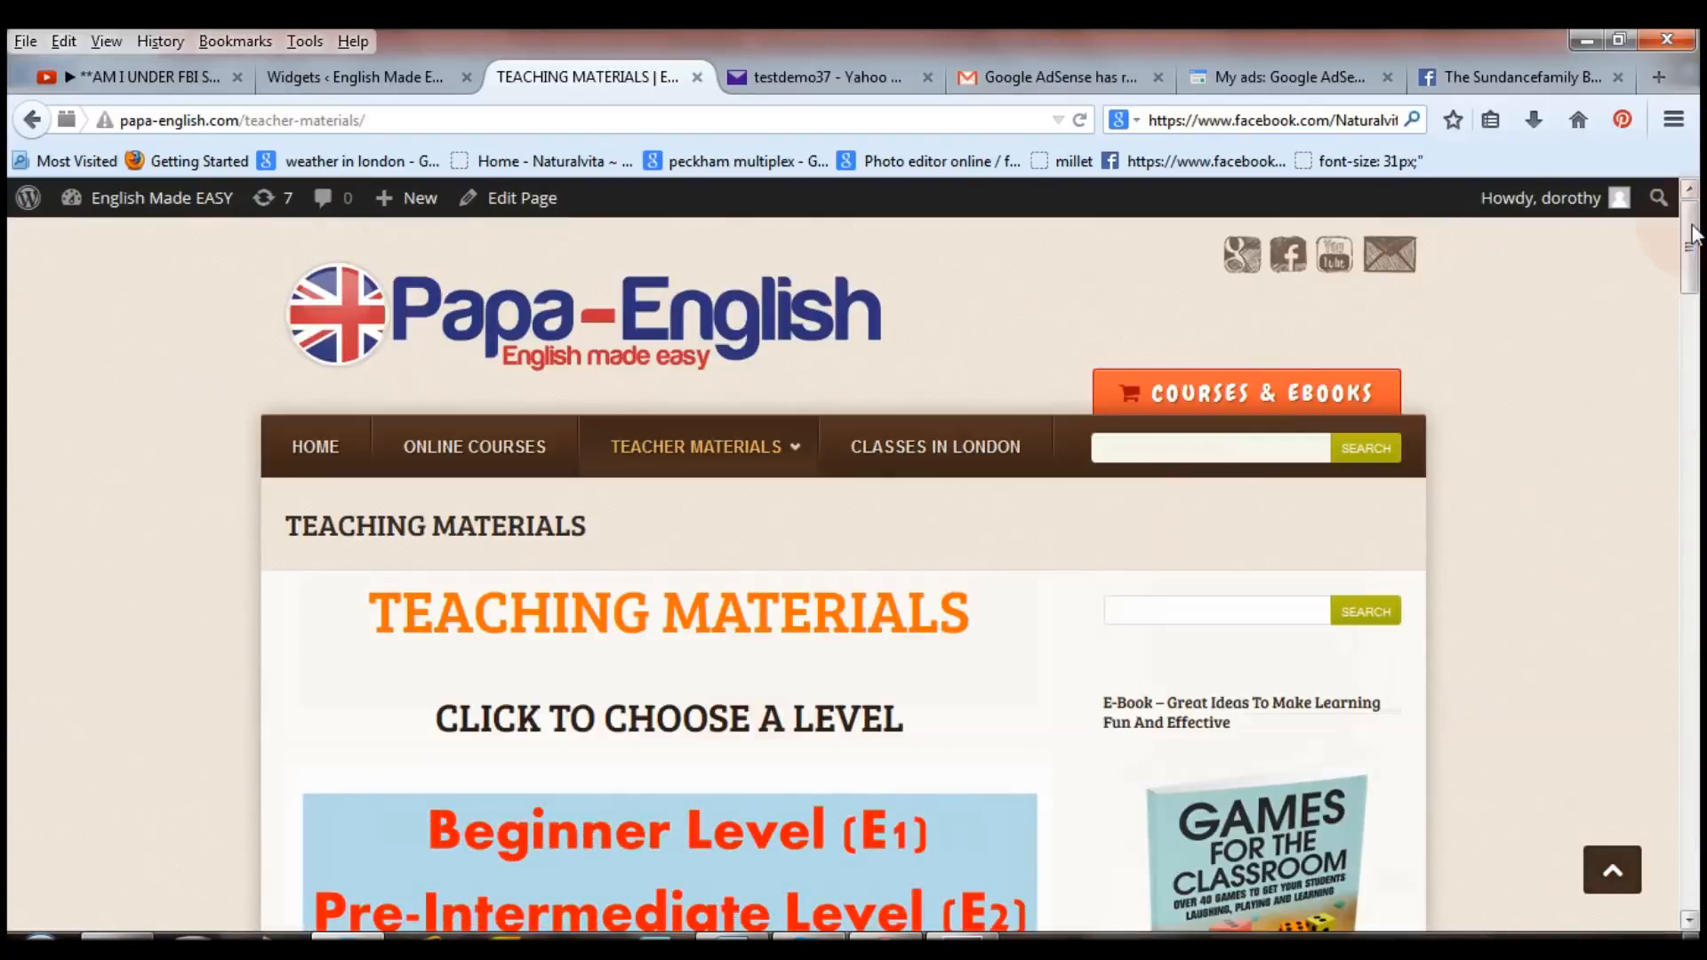
Open the BEGINNERS & PRE-INTERMEDIATE page in the editor and switch to its Text (HTML) view.
left_click(521, 197)
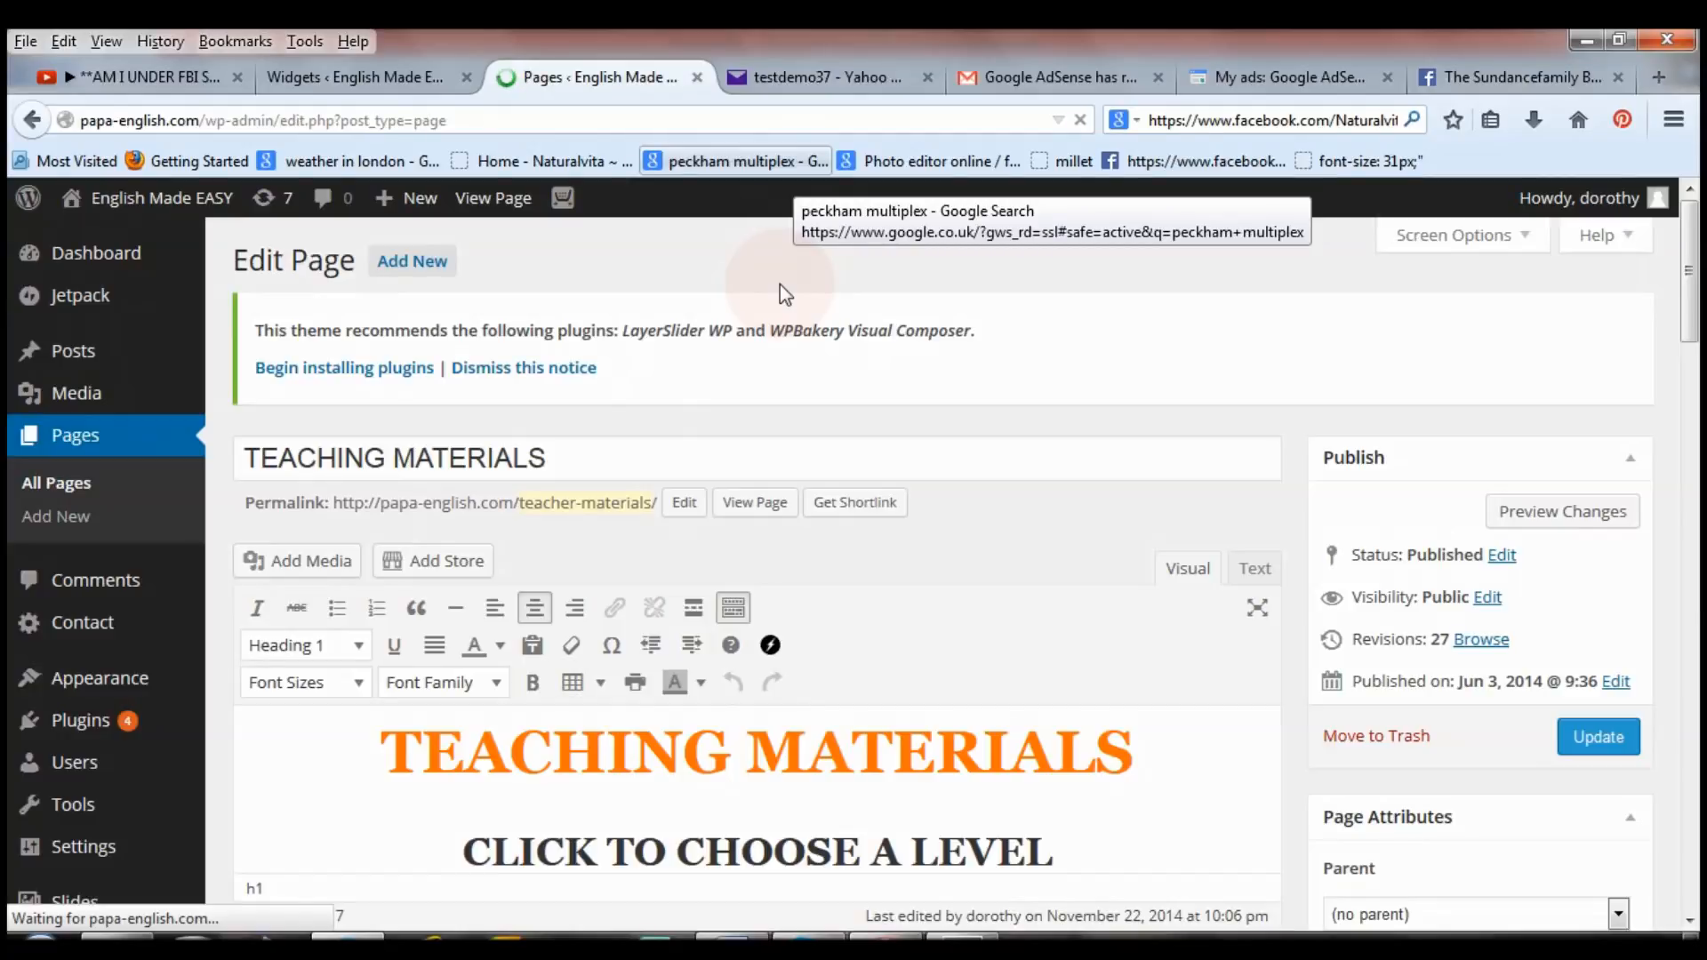
left_click_drag(1696, 298, 1698, 391)
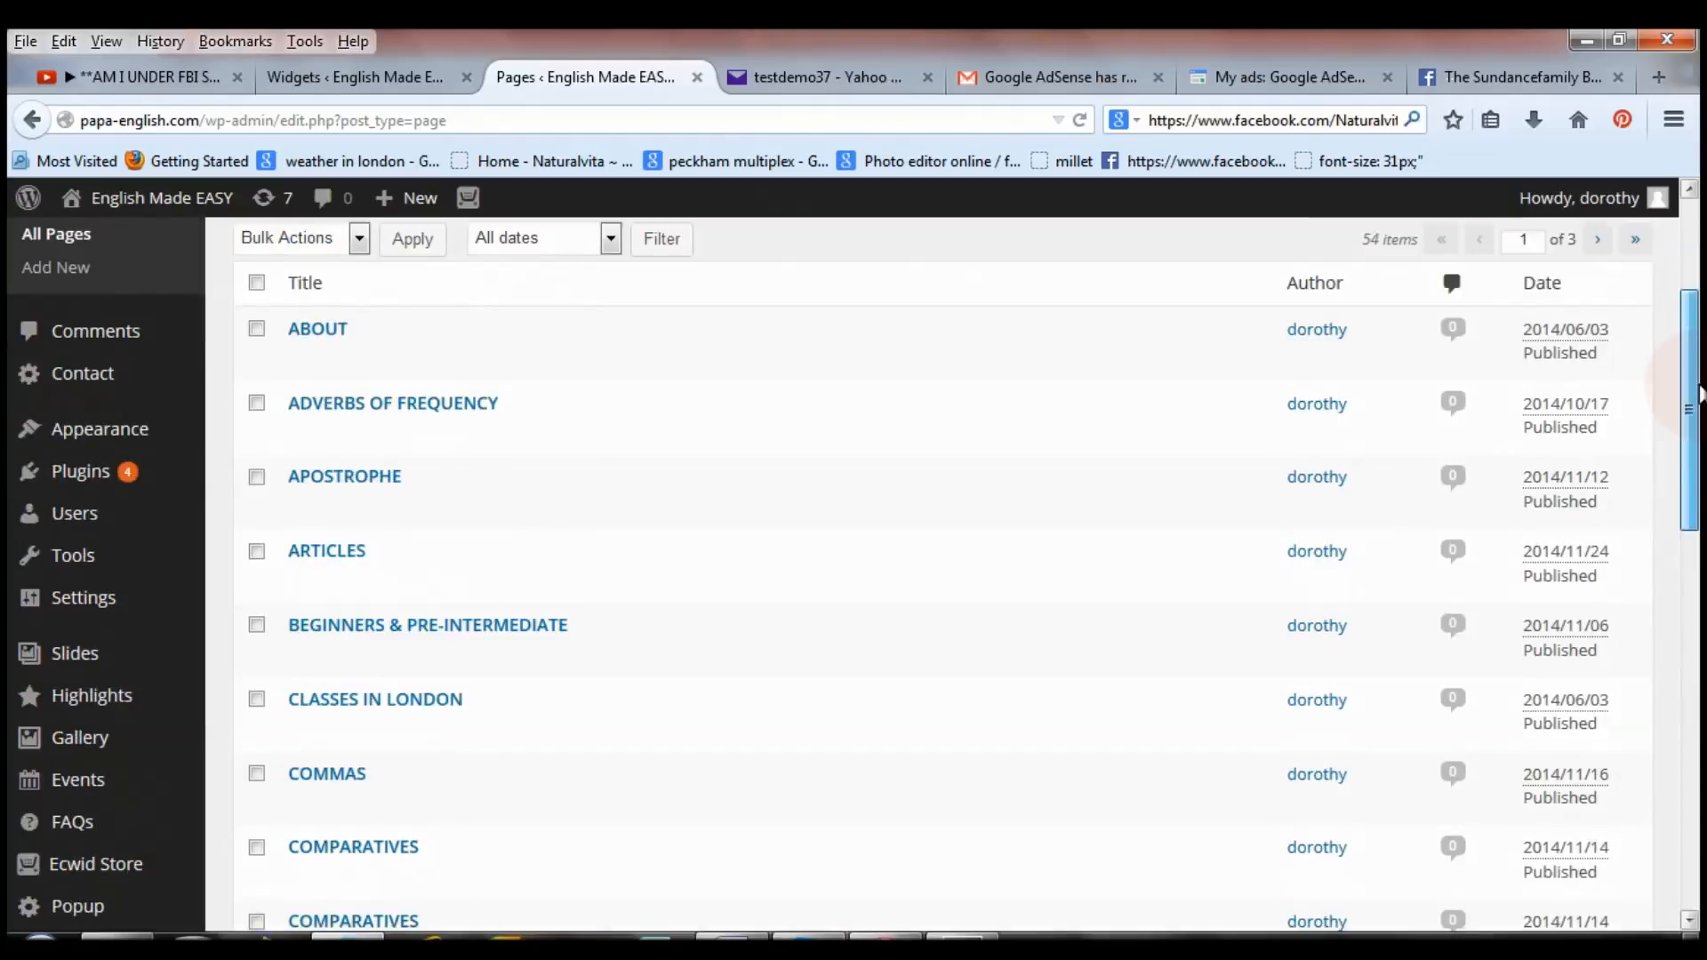
mouse_move(641, 622)
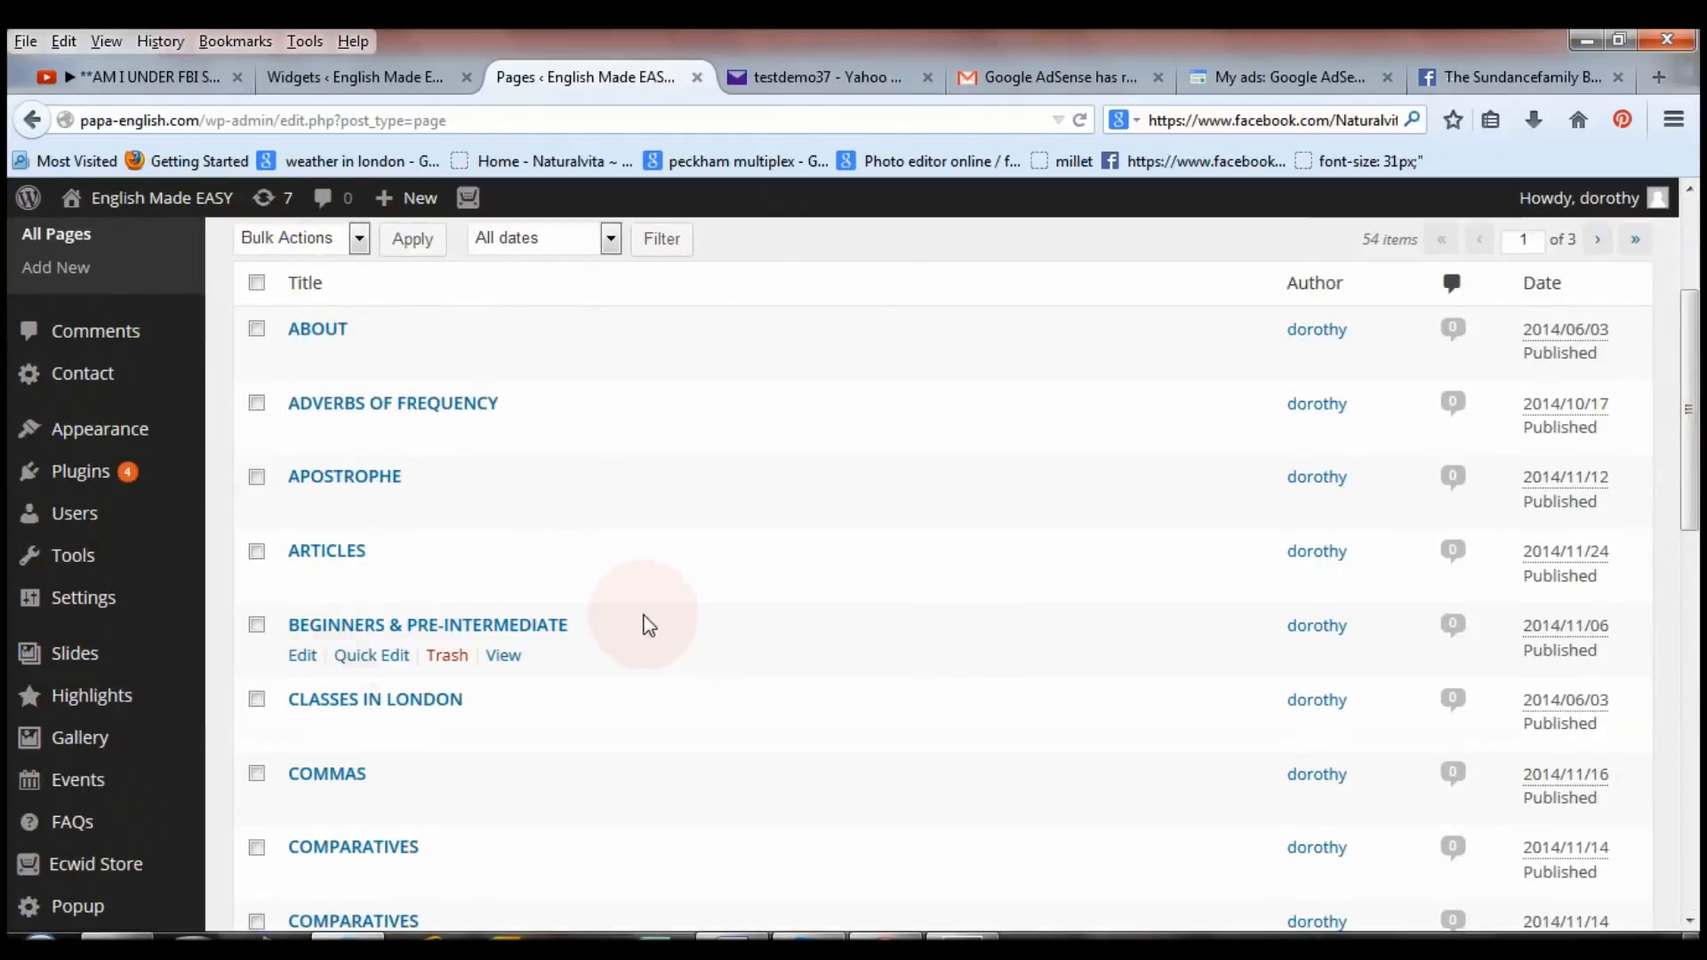
left_click(349, 627)
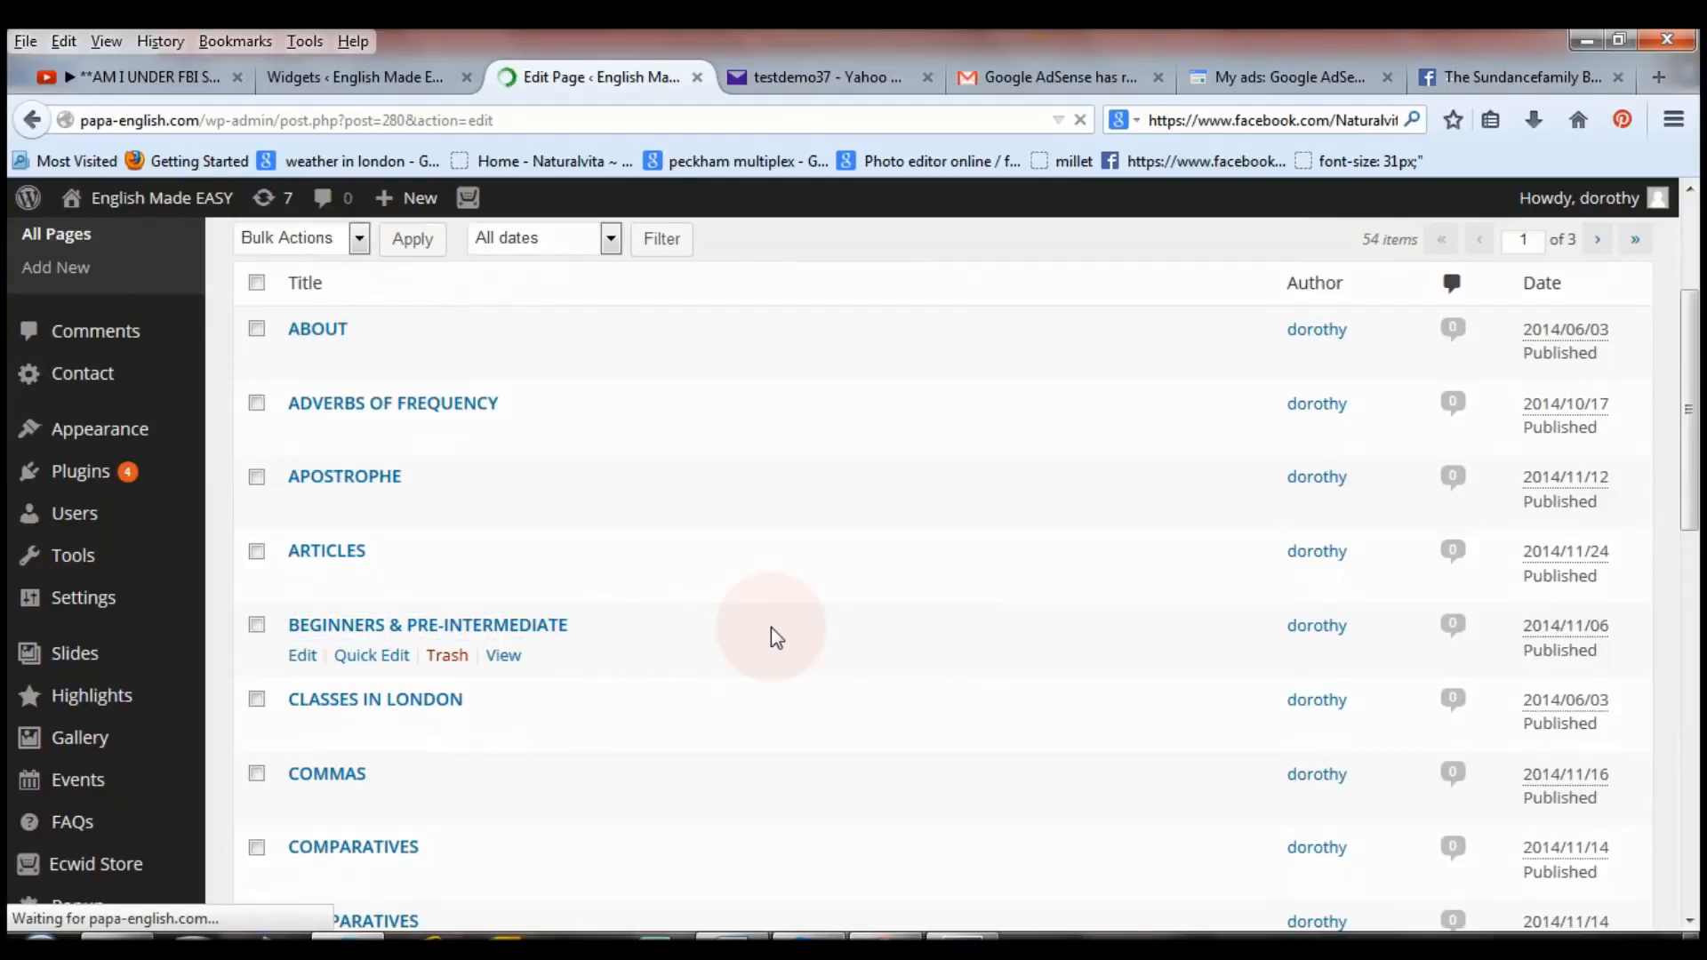
mouse_move(1692, 264)
left_mouse_down()
mouse_move(1692, 351)
mouse_move(1699, 270)
left_mouse_up()
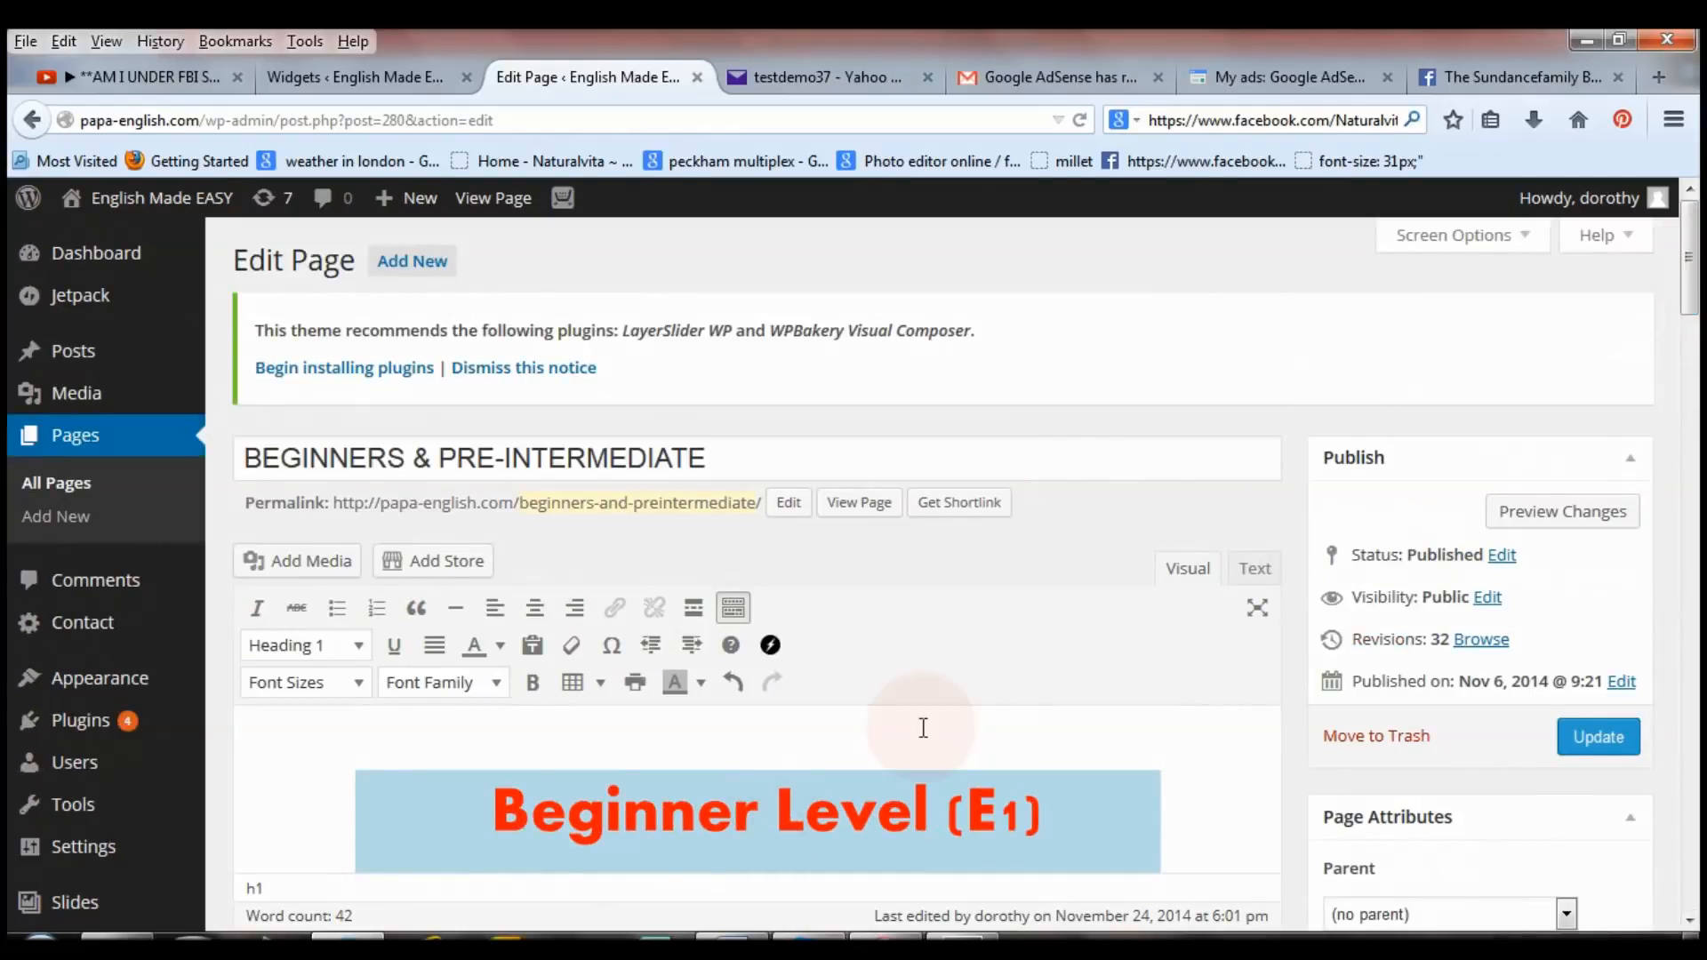
left_click(1252, 573)
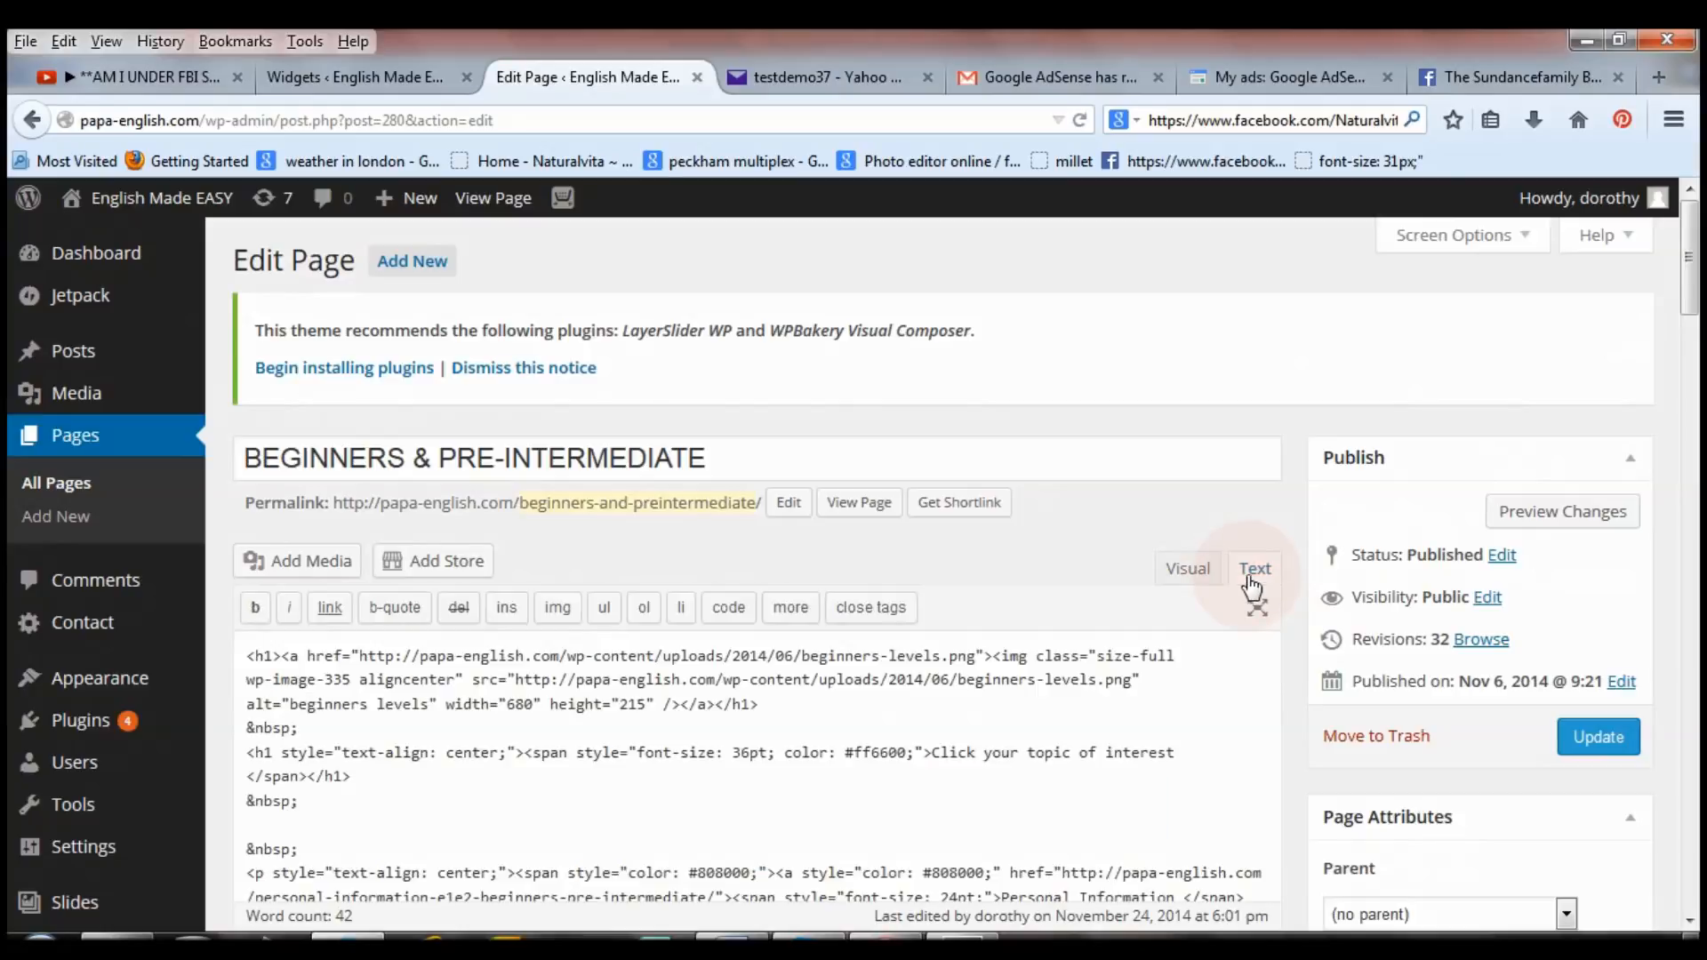
Paste the AdSense ad code on new lines at the end of the Beginners page HTML.
left_click_drag(1698, 267, 1698, 526)
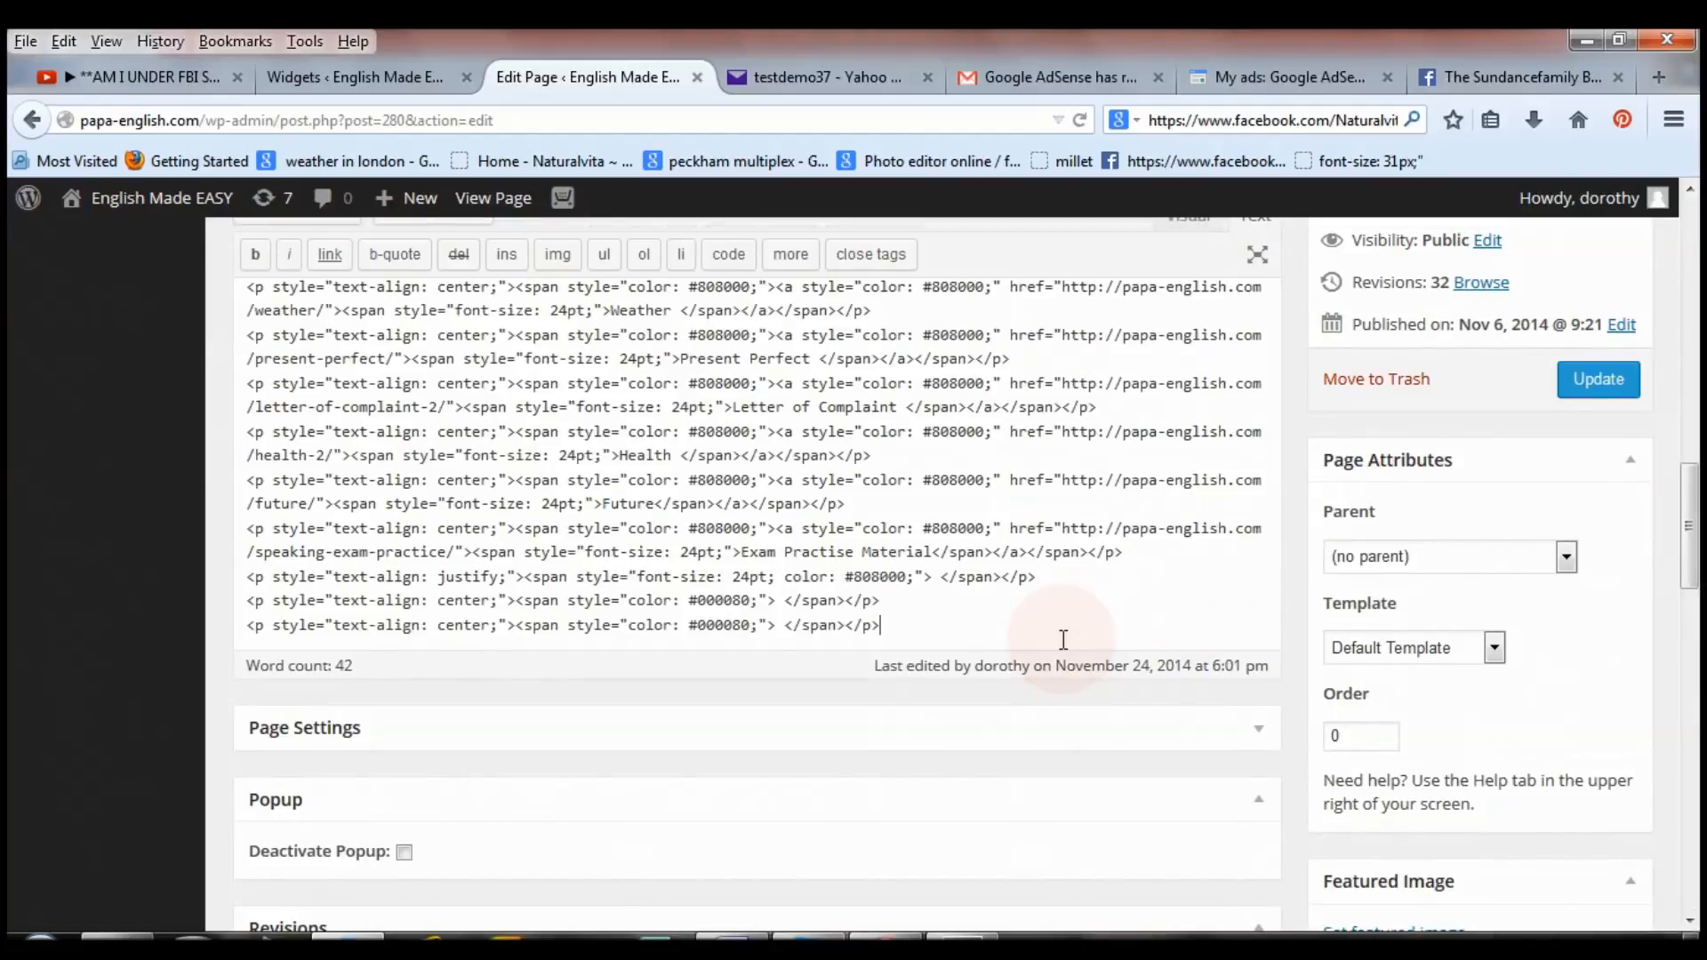
key("Return")
key("Return")
key("Return")
key("Return")
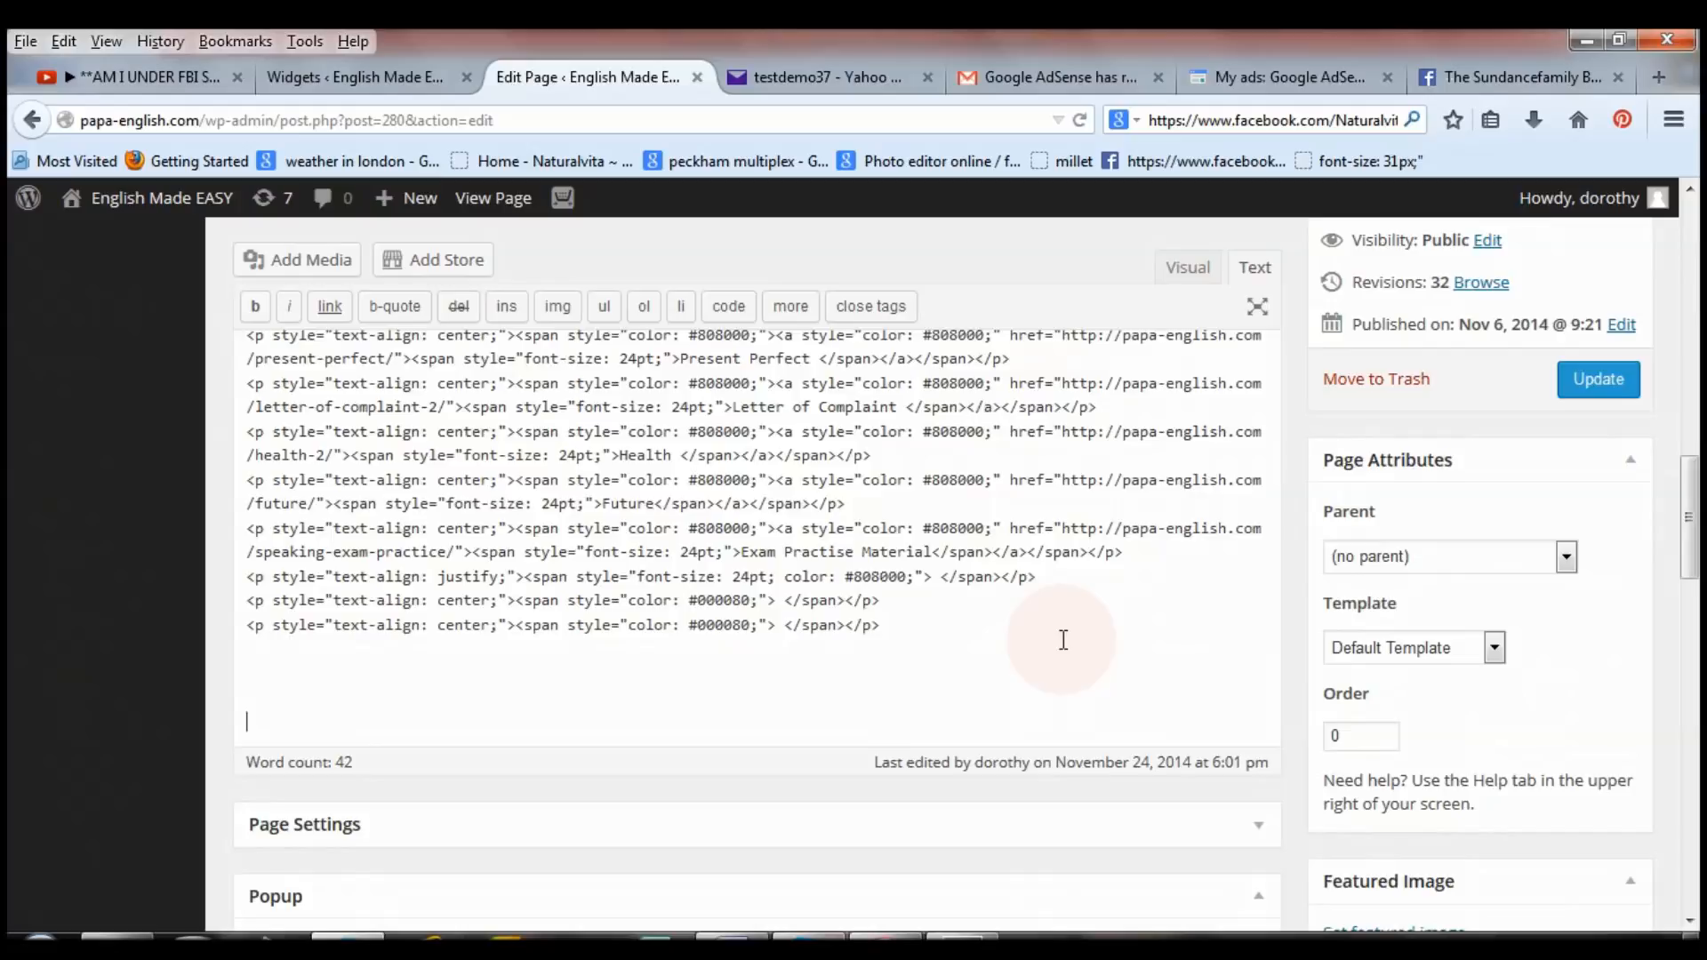
key("ctrl+v")
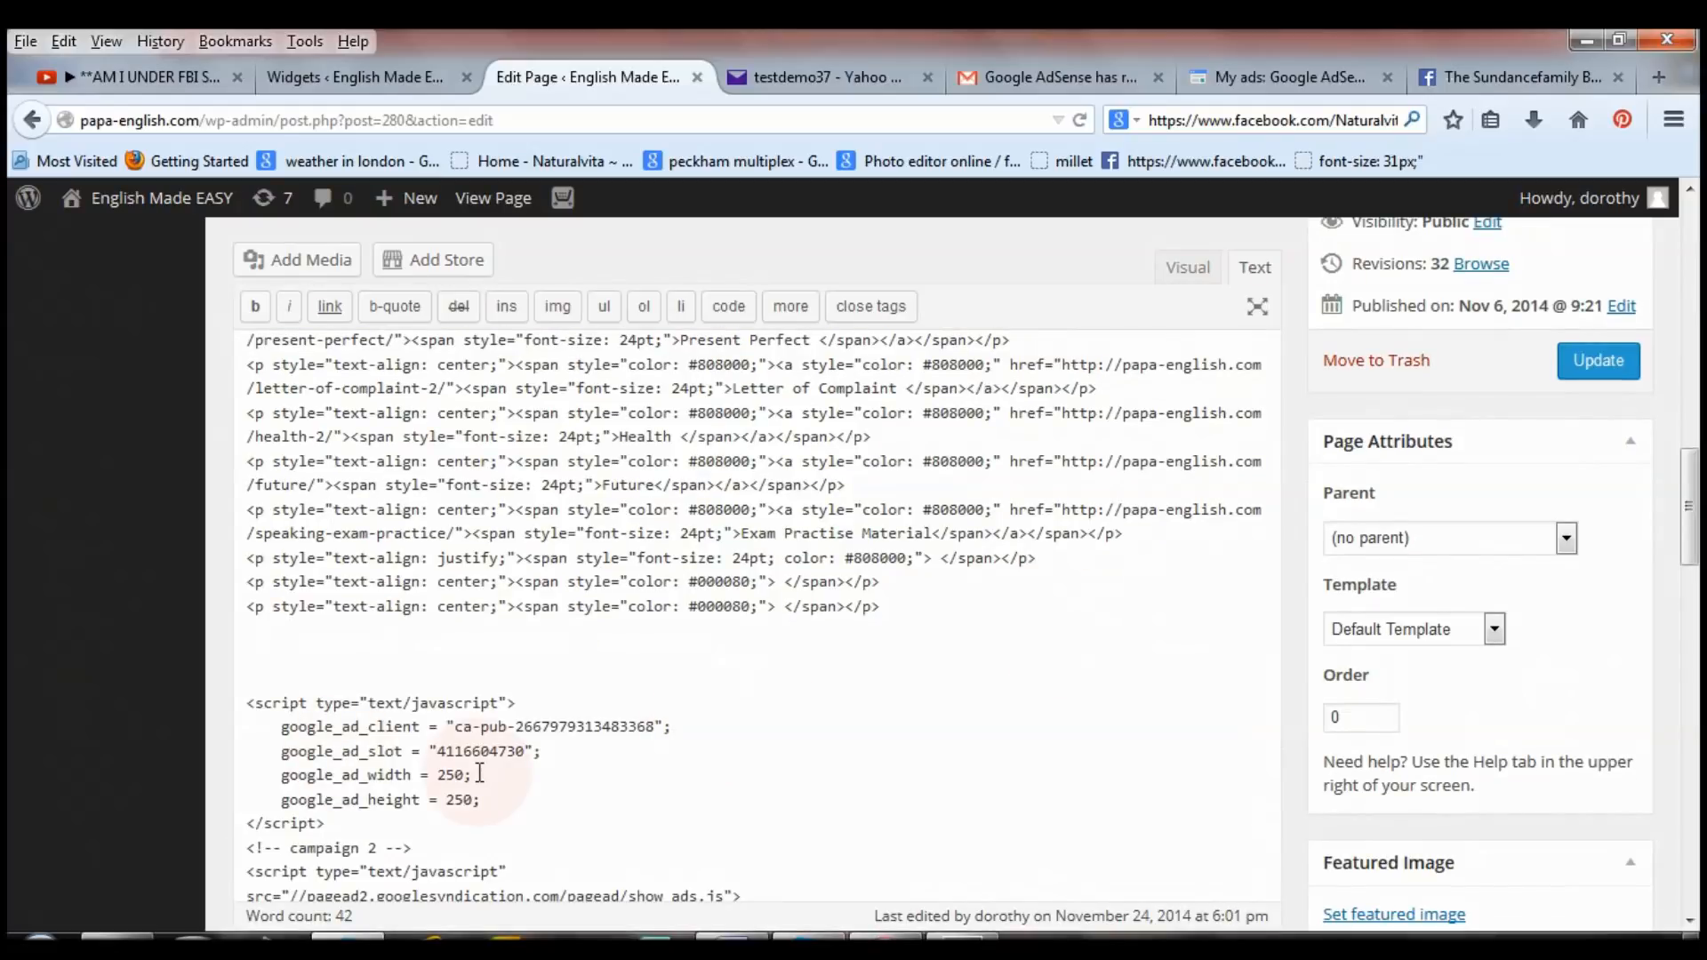
left_click(1305, 89)
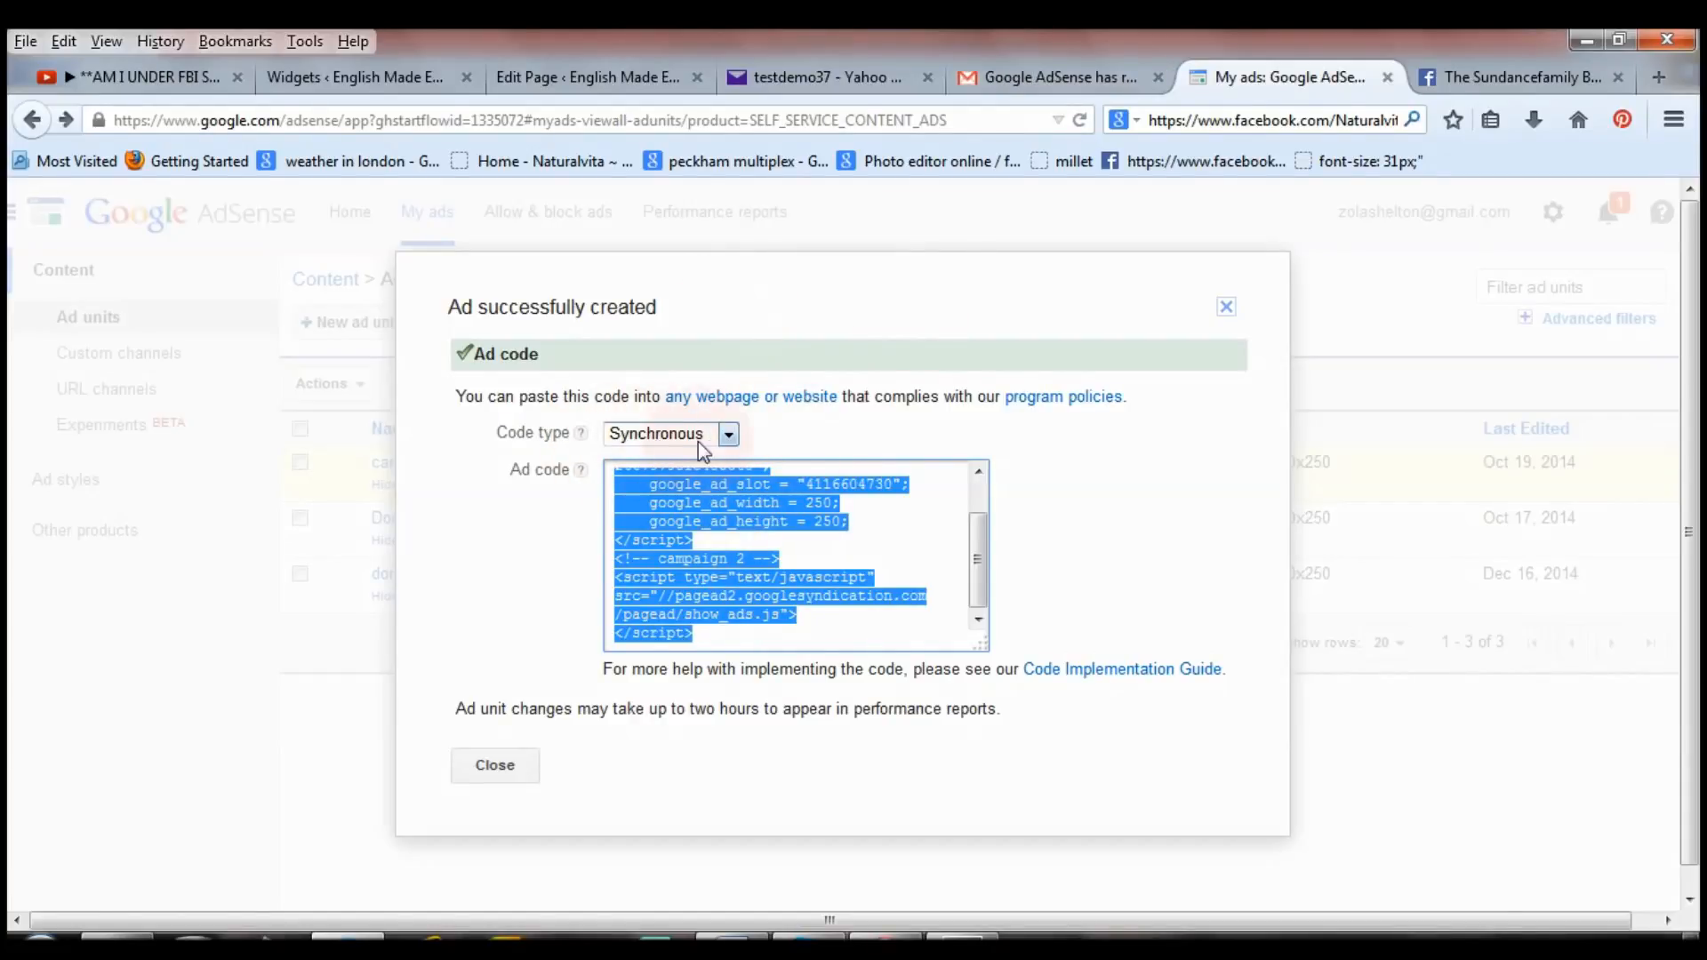
Keep the AdSense code type at Synchronous and return to the Beginners page editor.
left_click(663, 434)
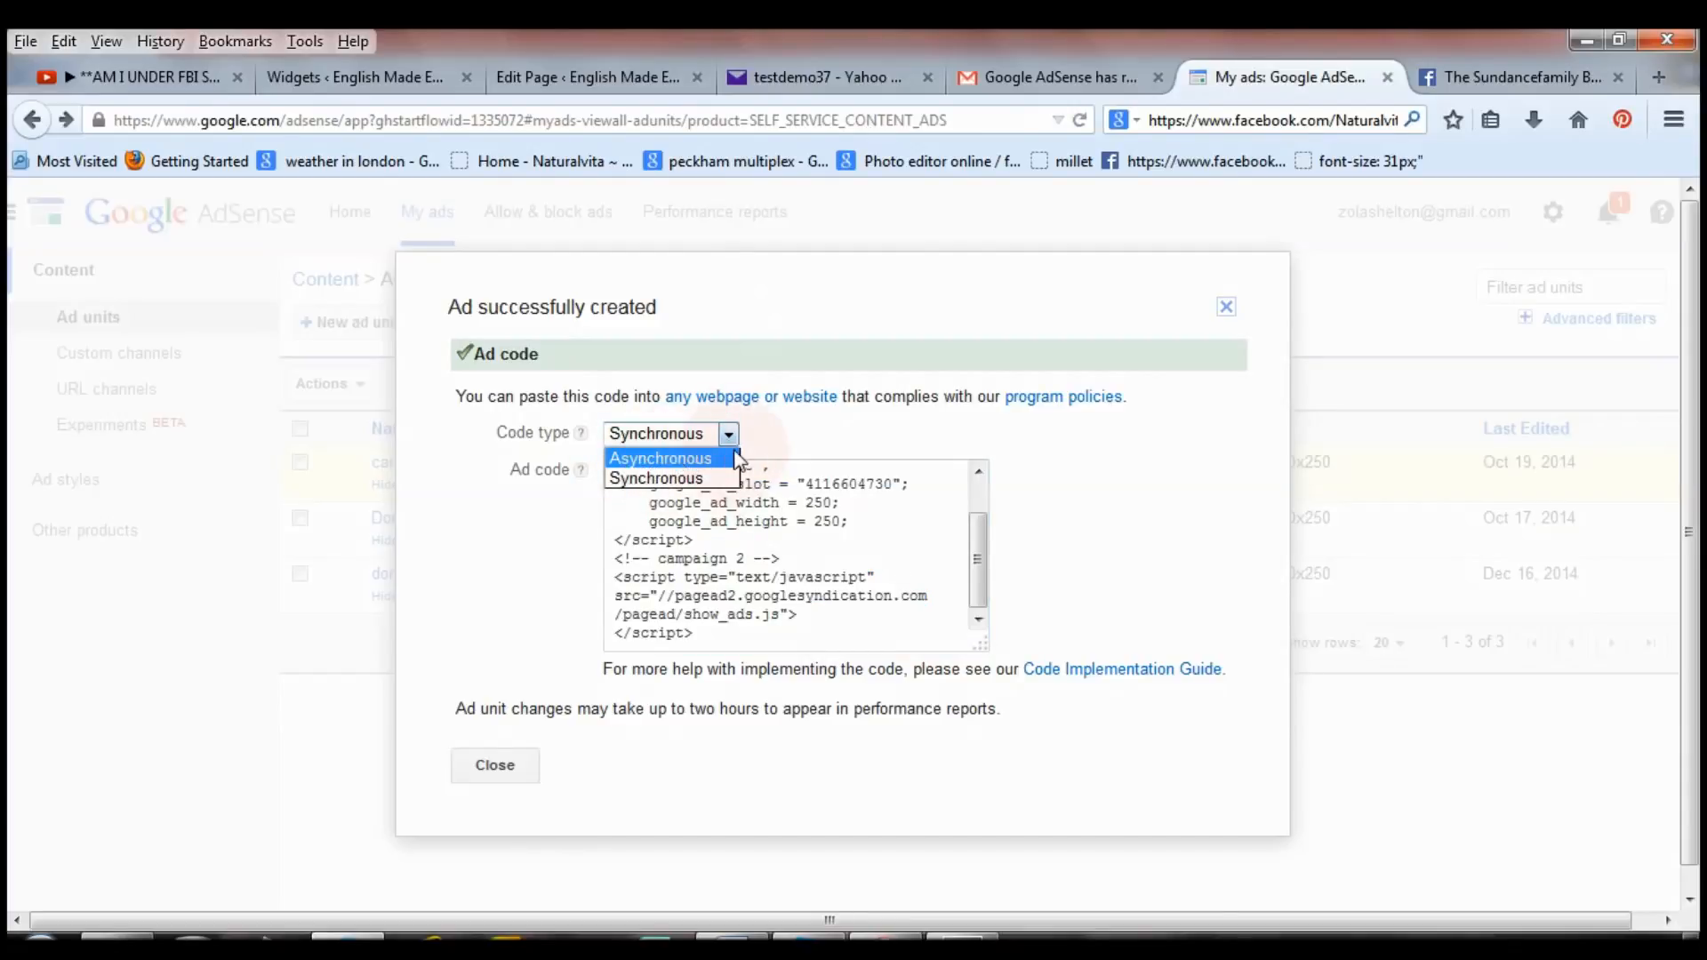
left_click(711, 481)
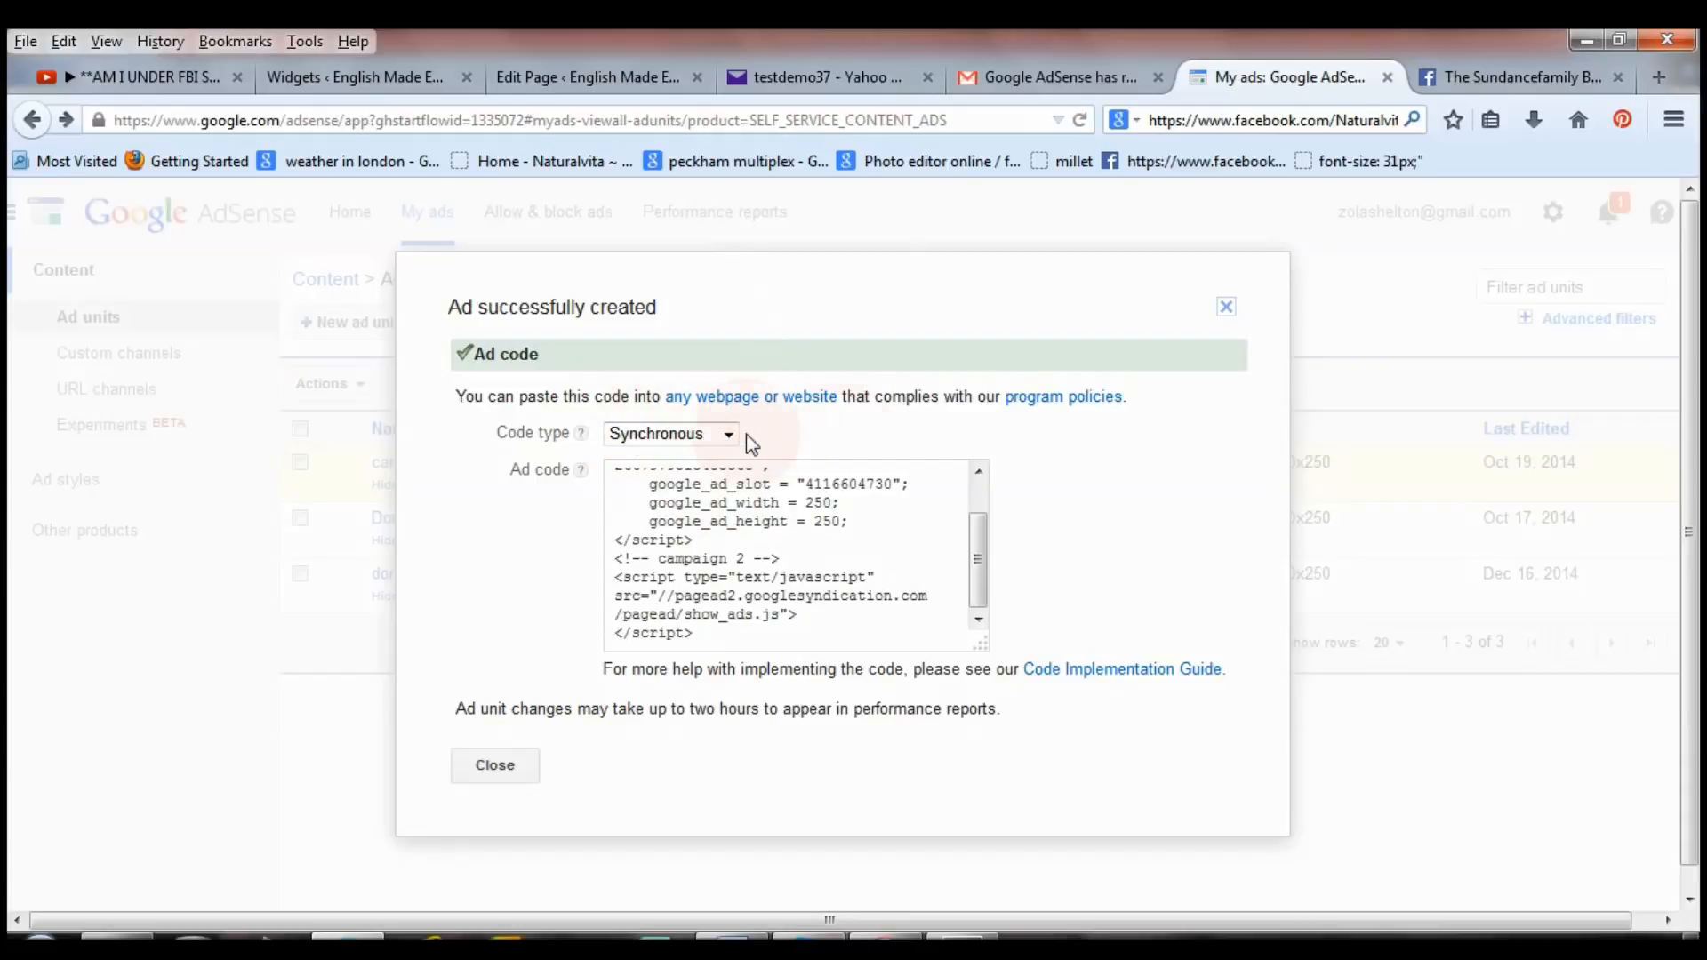
left_click(534, 78)
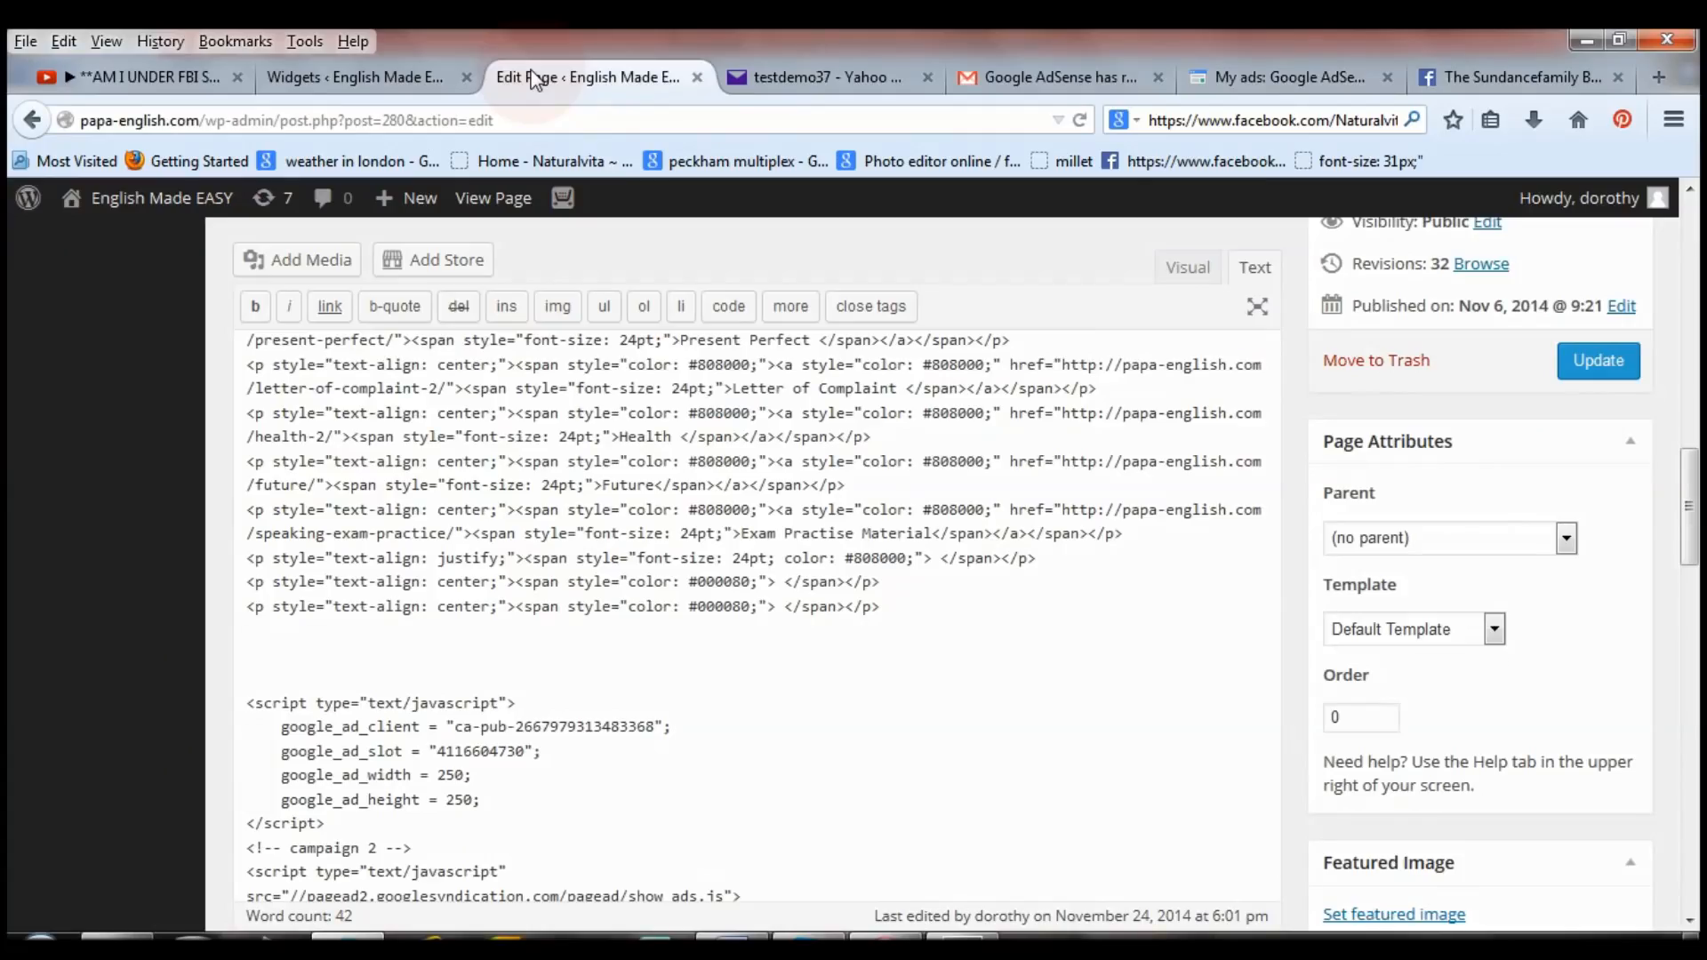
Update the Beginners & Pre-Intermediate page and check the live page for the AdWords ad beside the topics.
left_click(1598, 373)
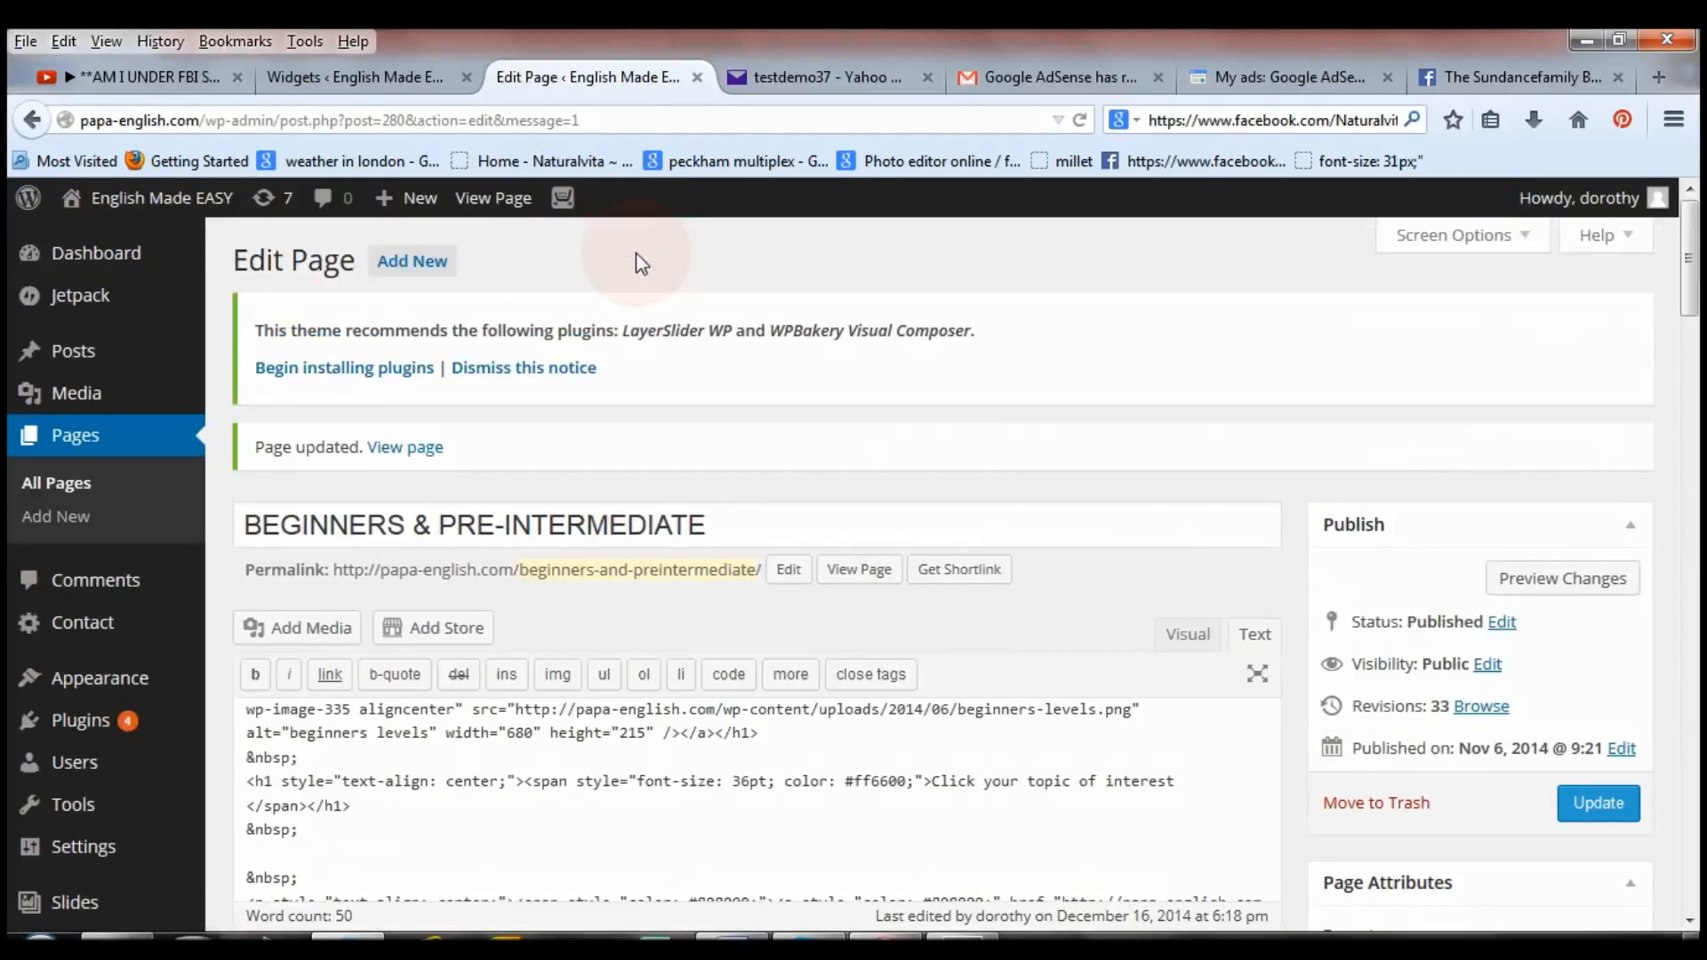
left_click(493, 200)
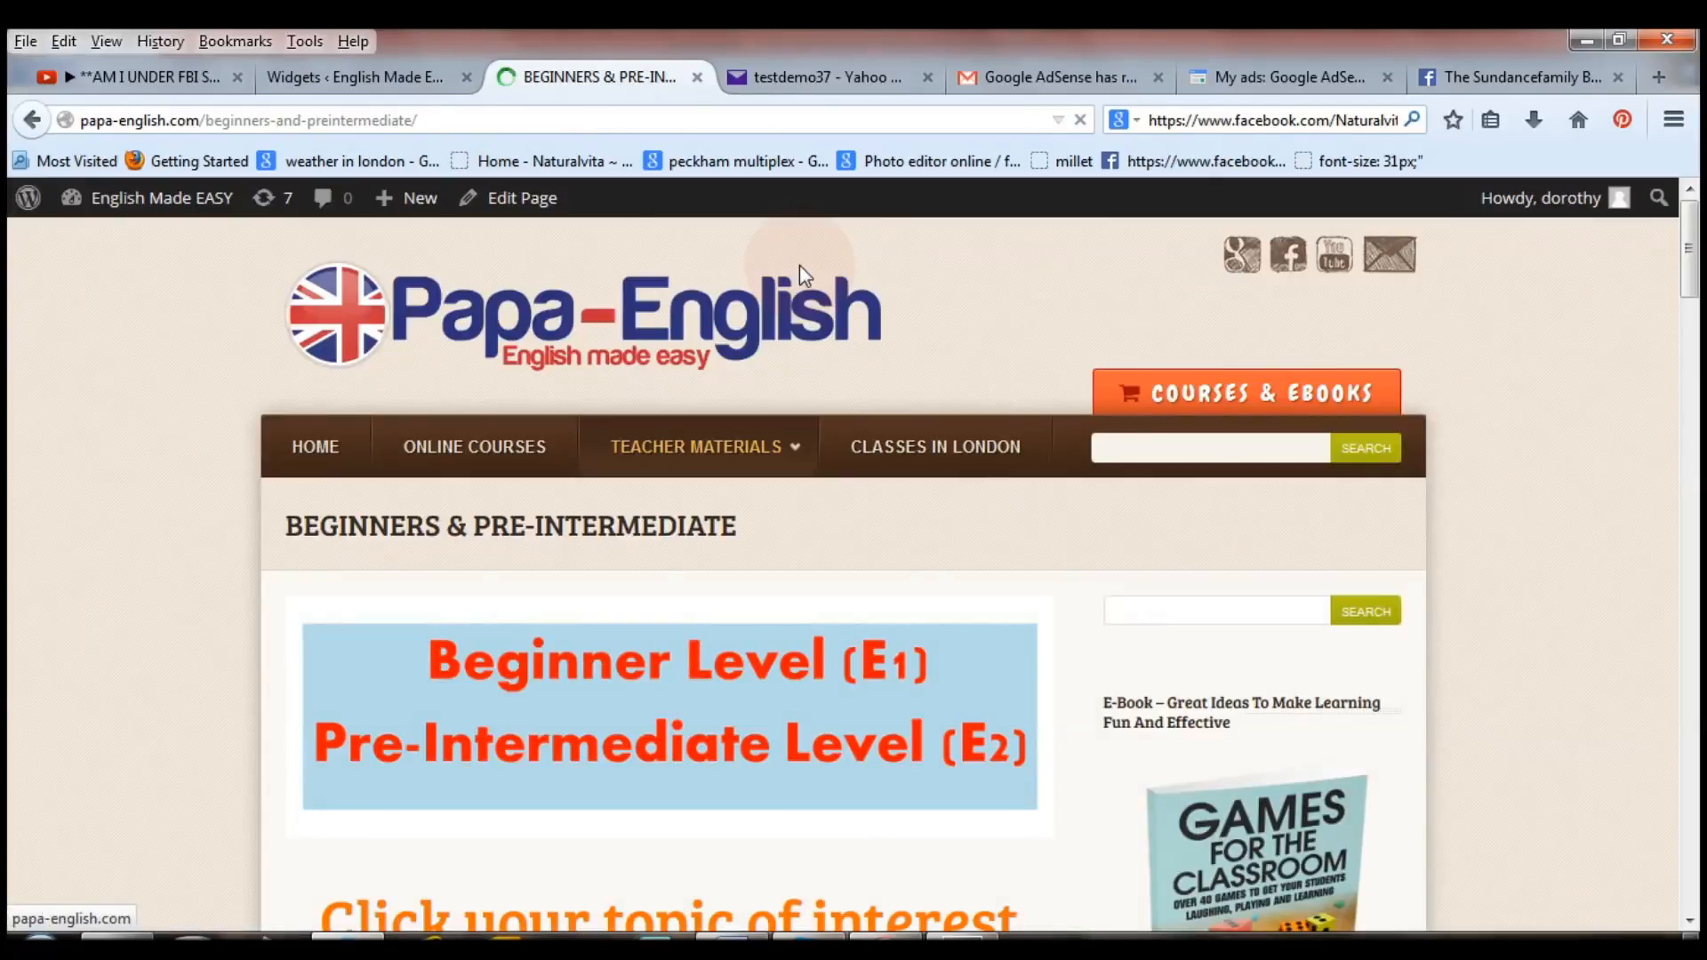
left_click_drag(1691, 265, 1697, 546)
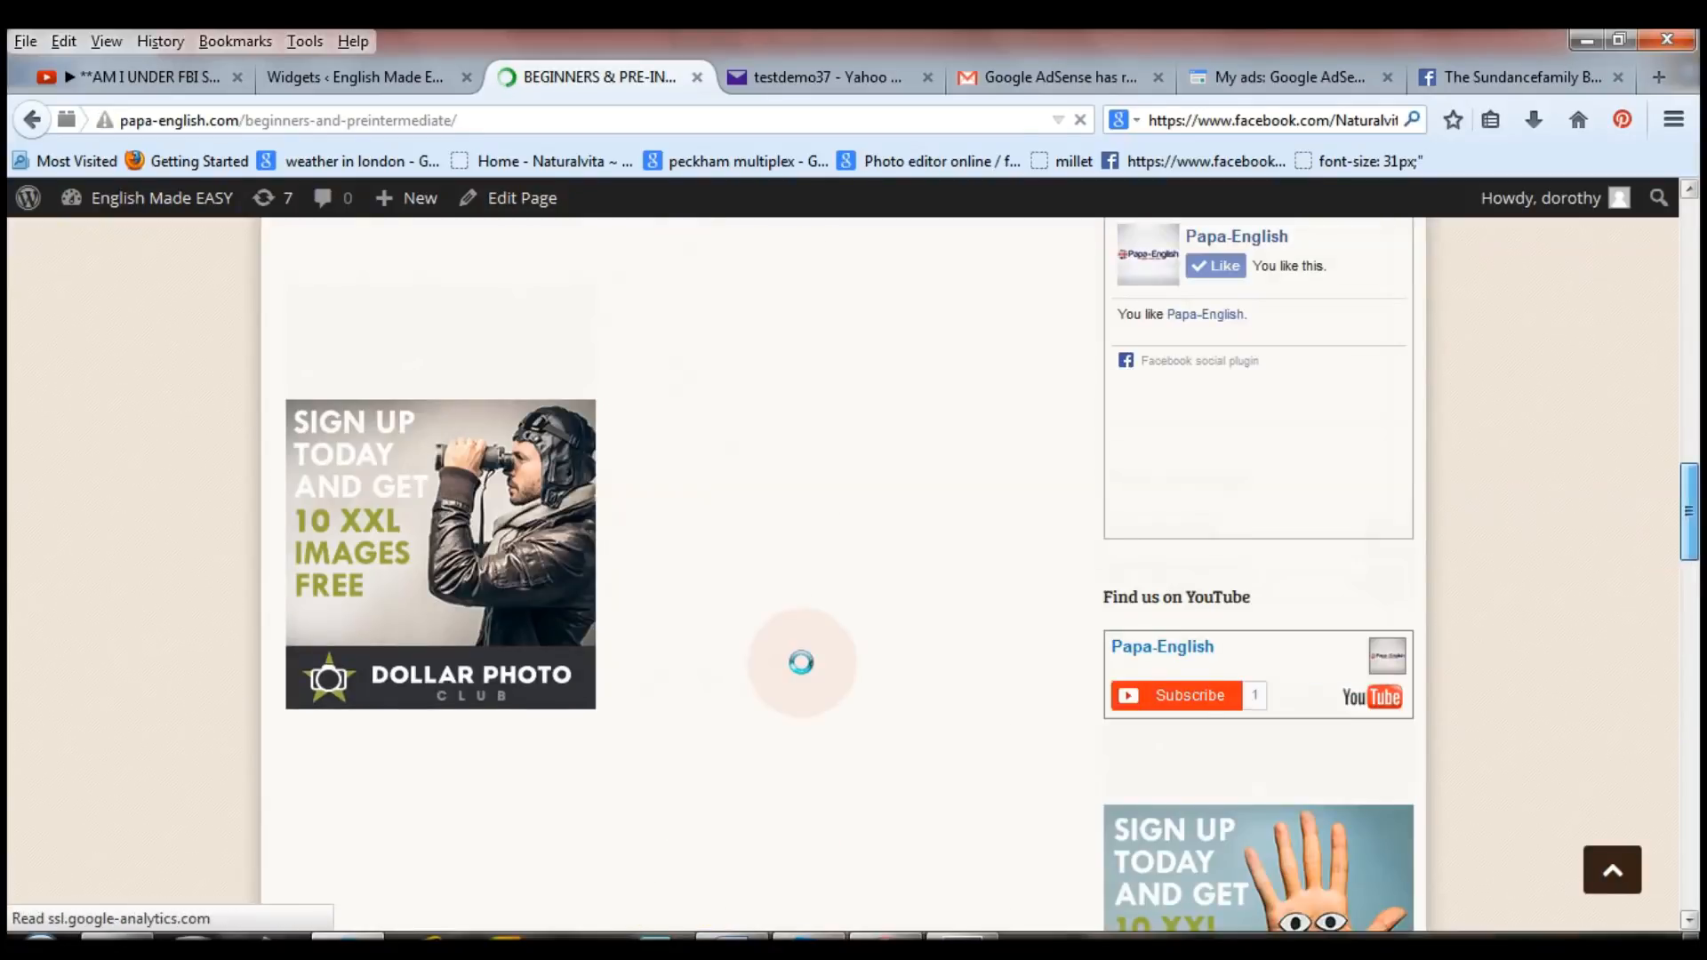
left_click(711, 698)
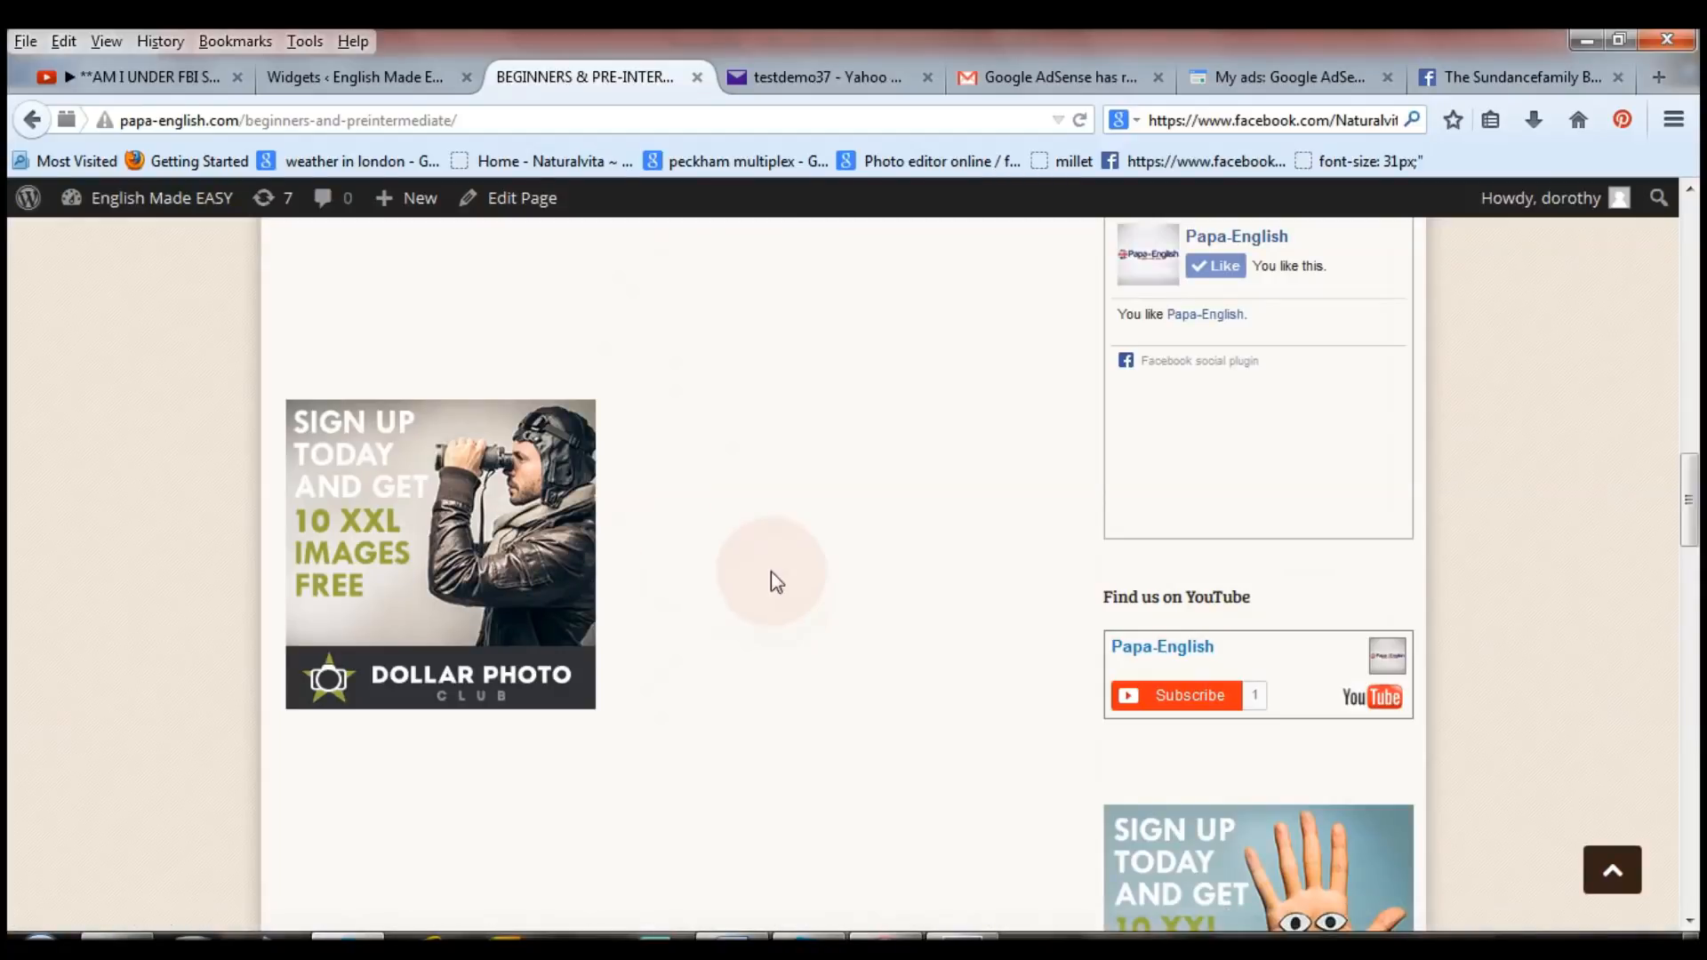
left_click_drag(1688, 498, 1698, 229)
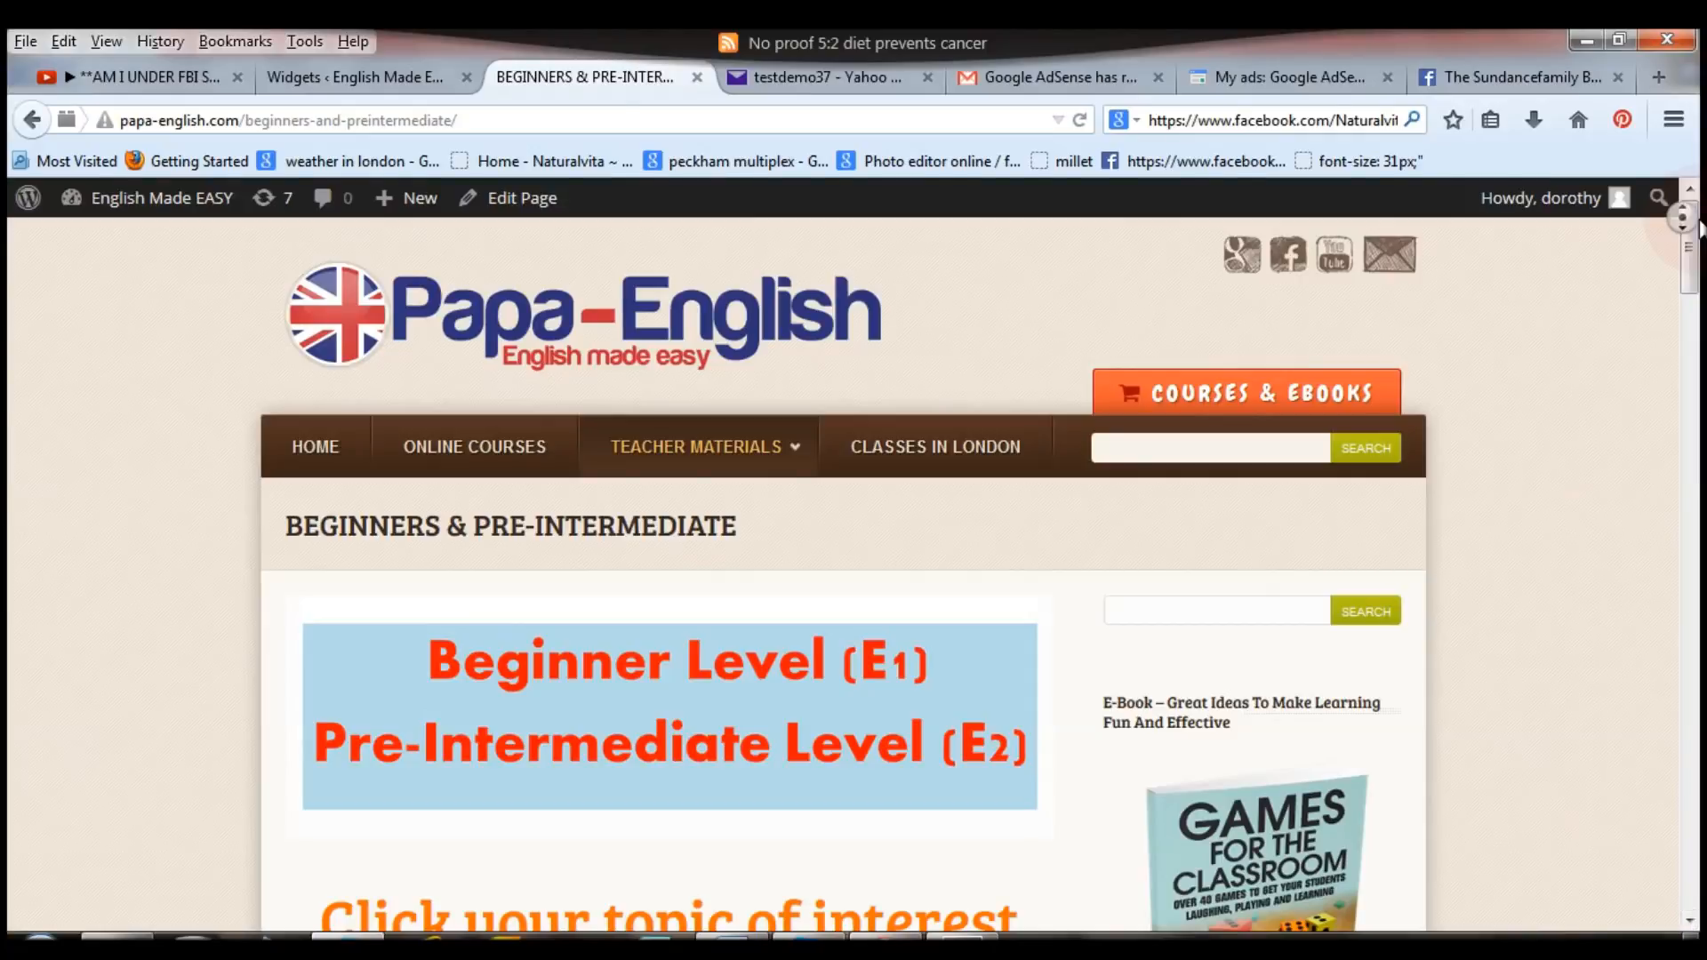
left_click_drag(1698, 229, 1694, 348)
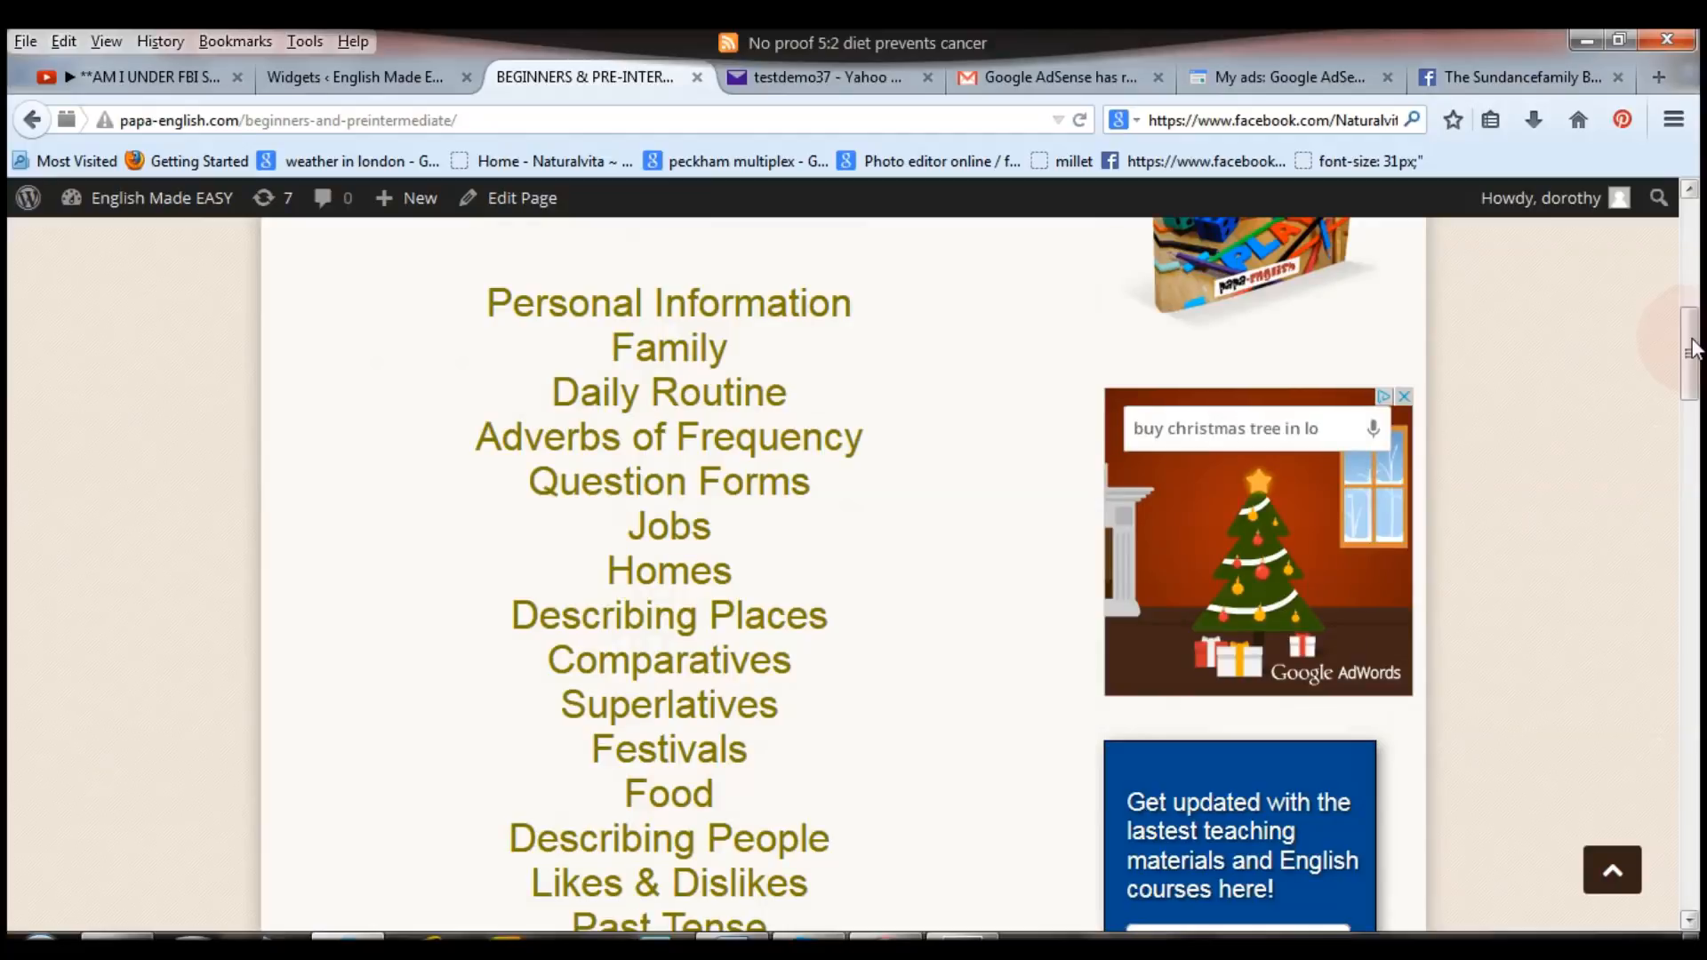
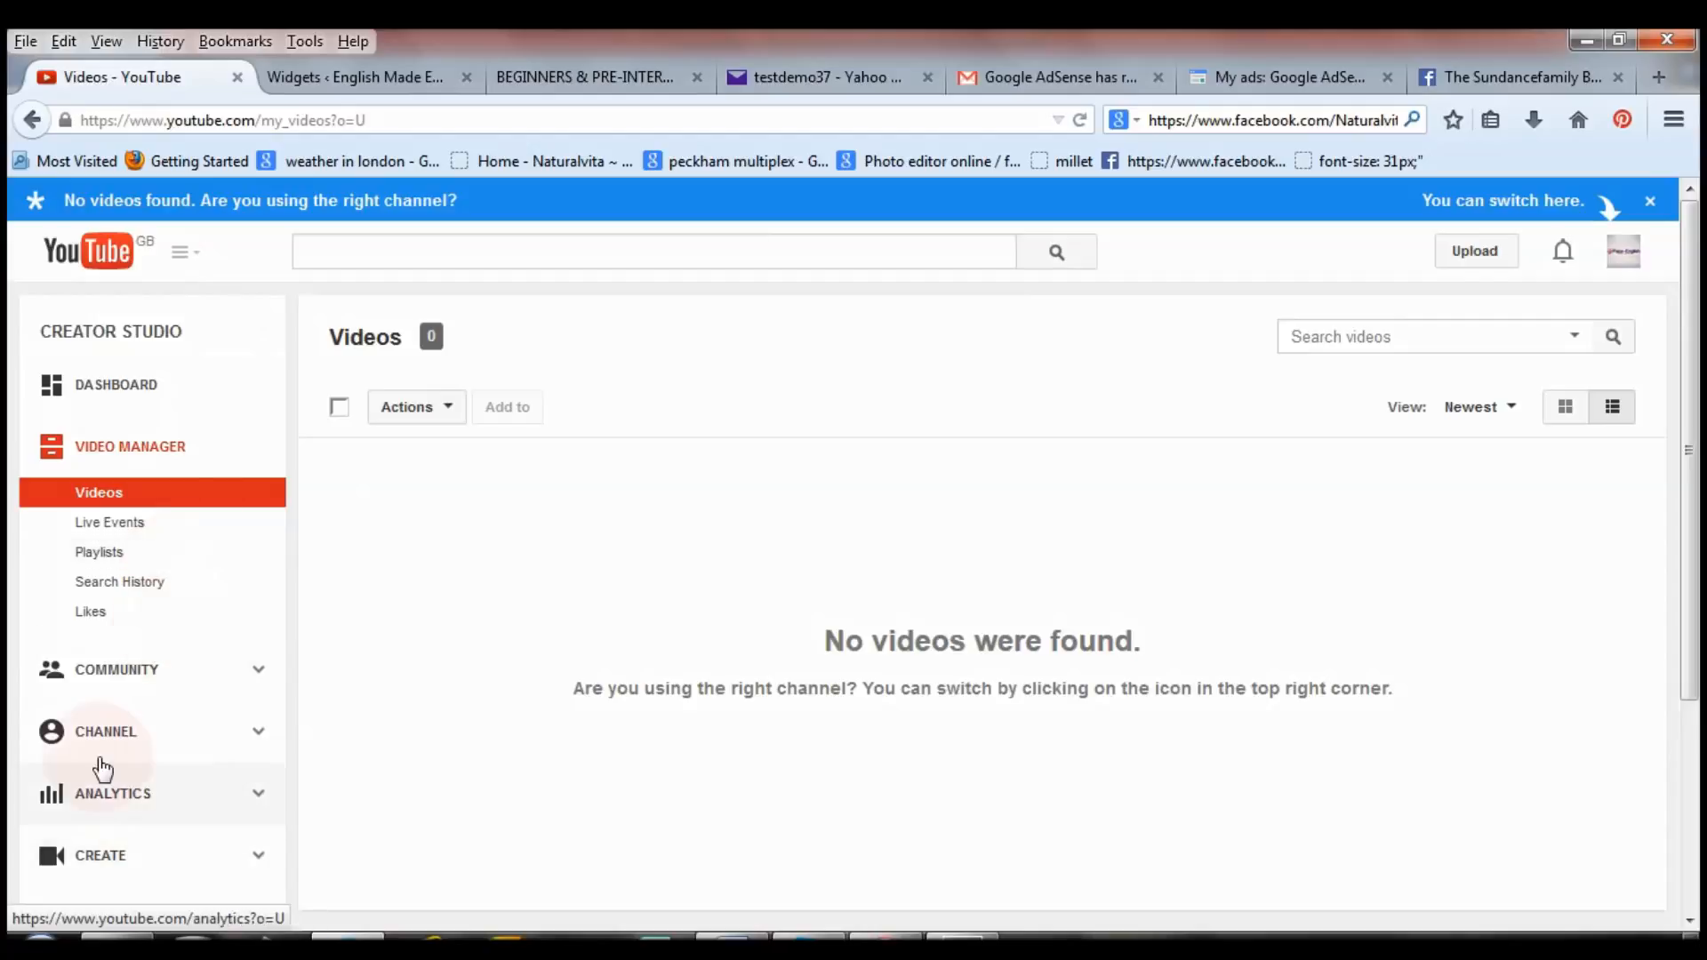
From Status and features, start enabling monetisation for Papa-English and bring up the agreement.
left_click(119, 748)
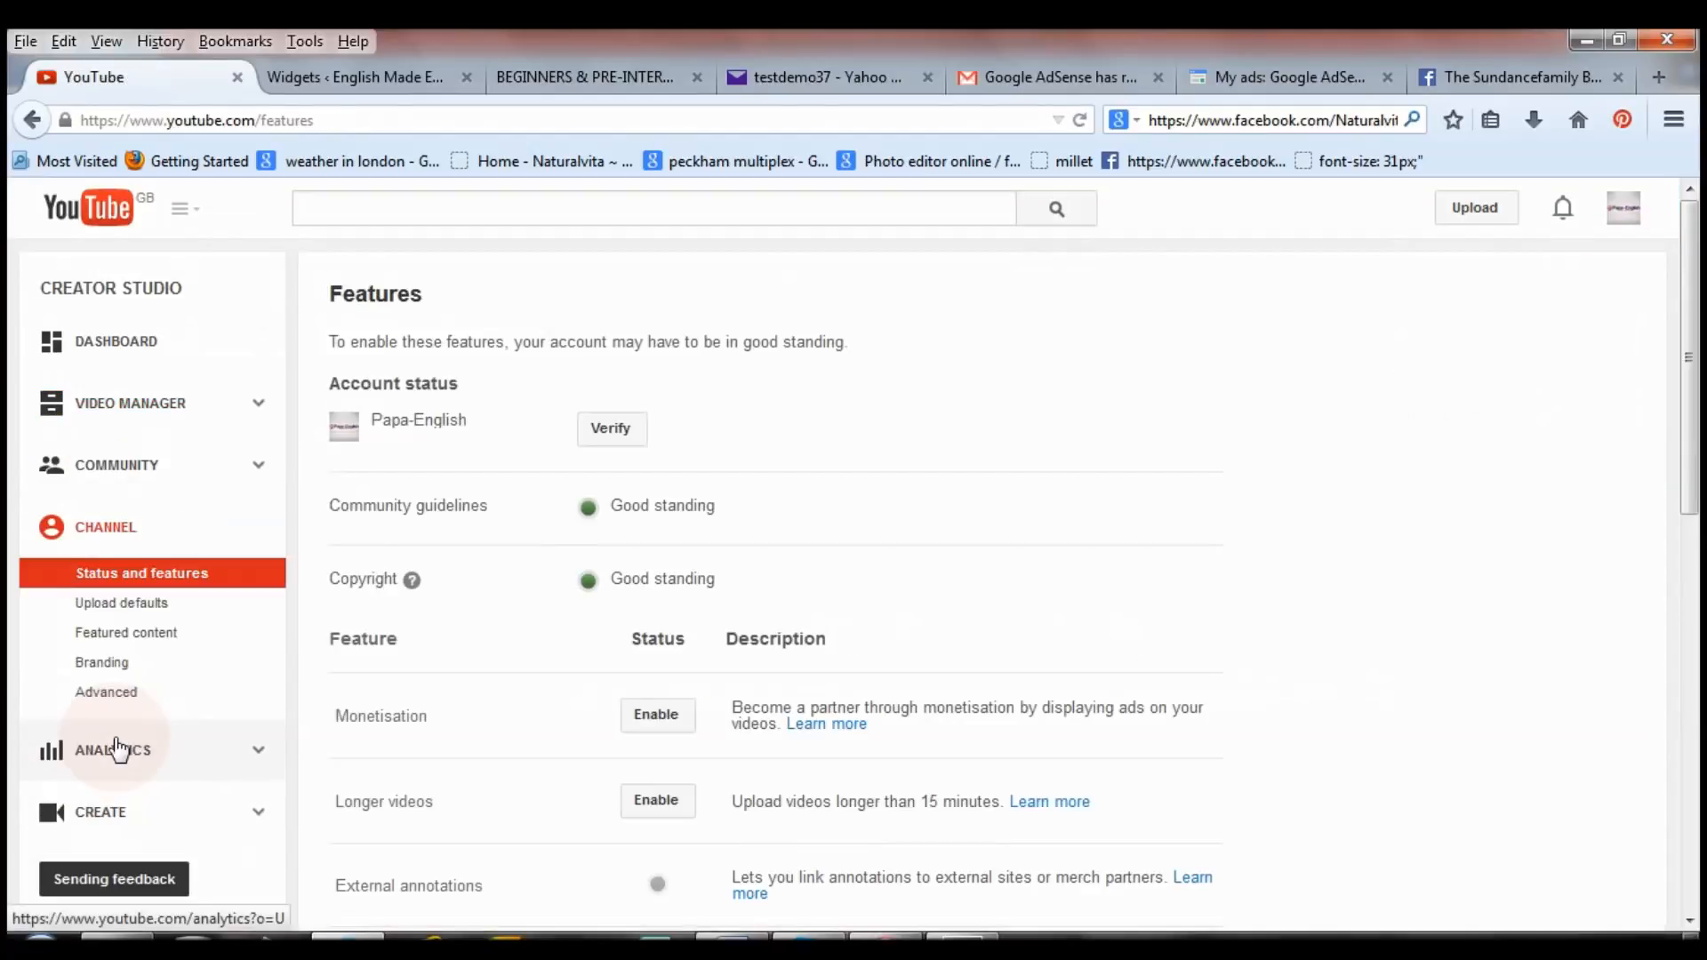
left_click(397, 722)
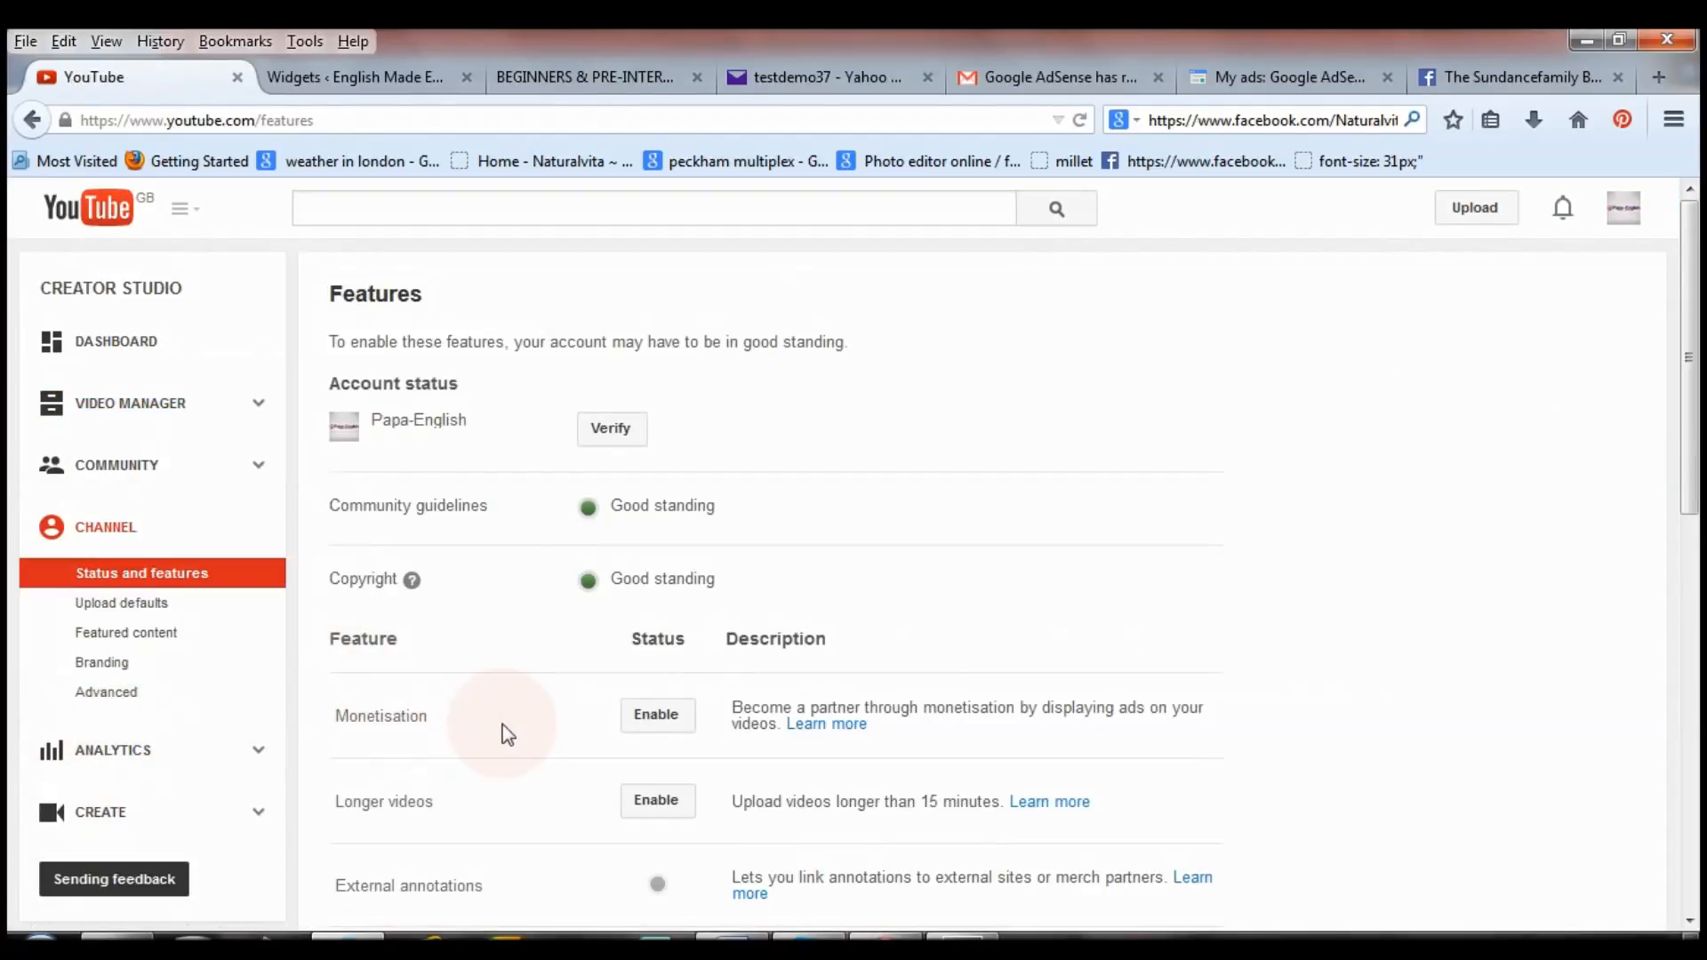
left_click(658, 725)
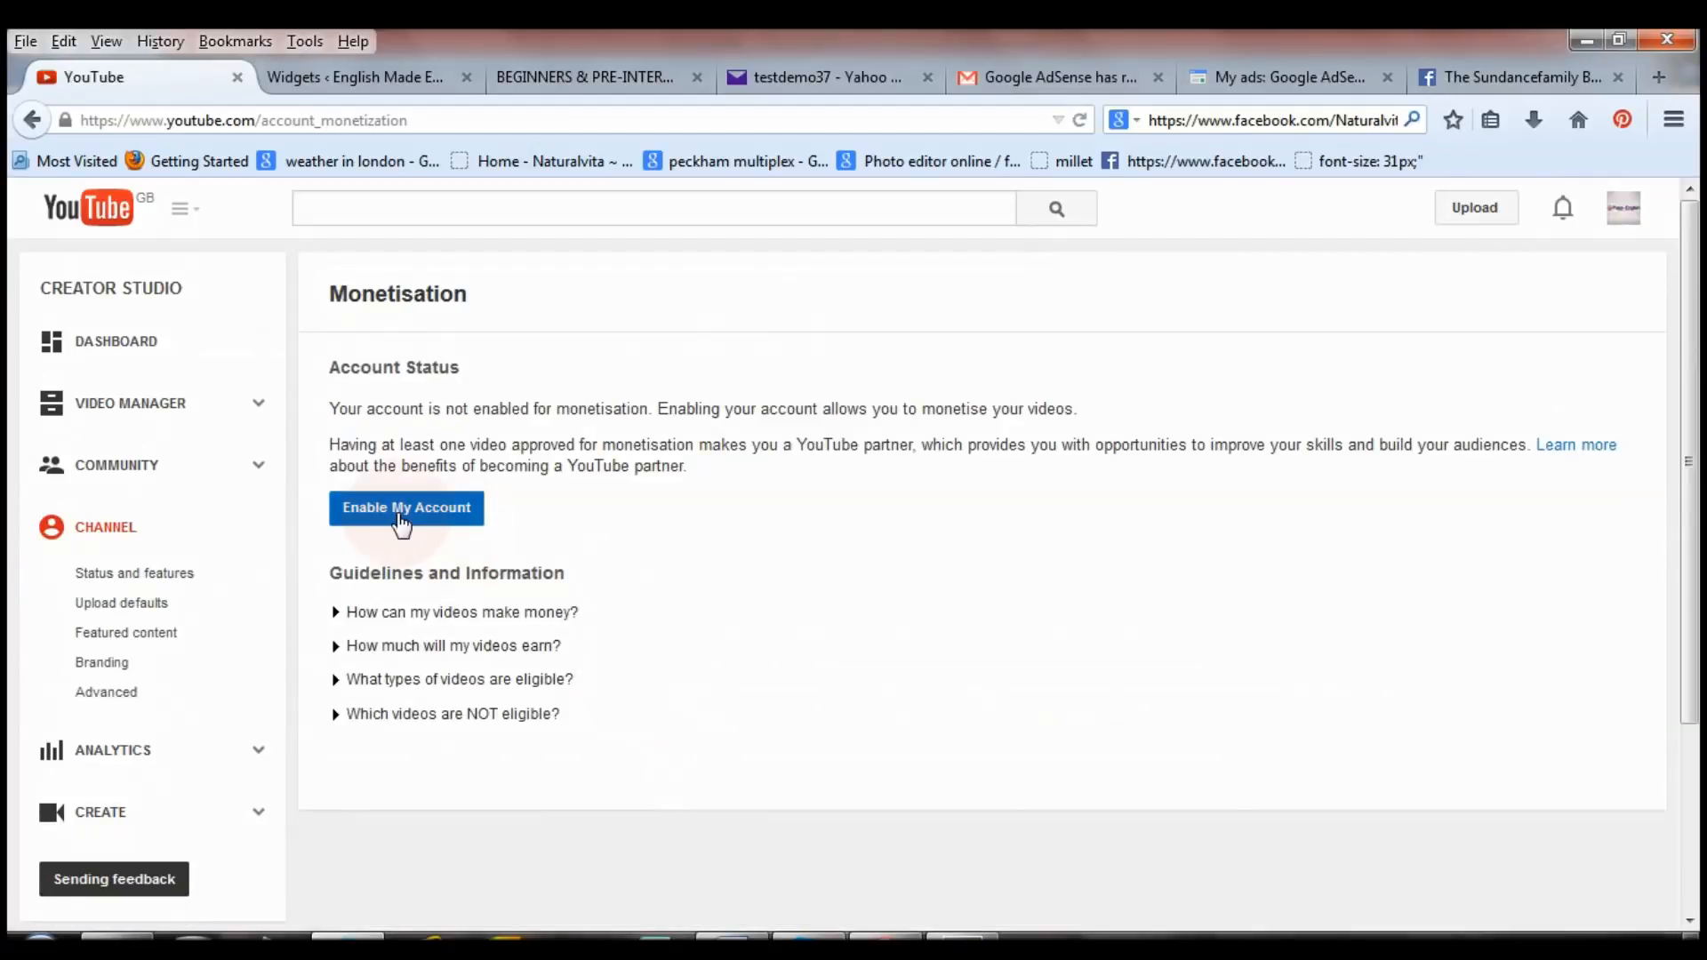
left_click(398, 515)
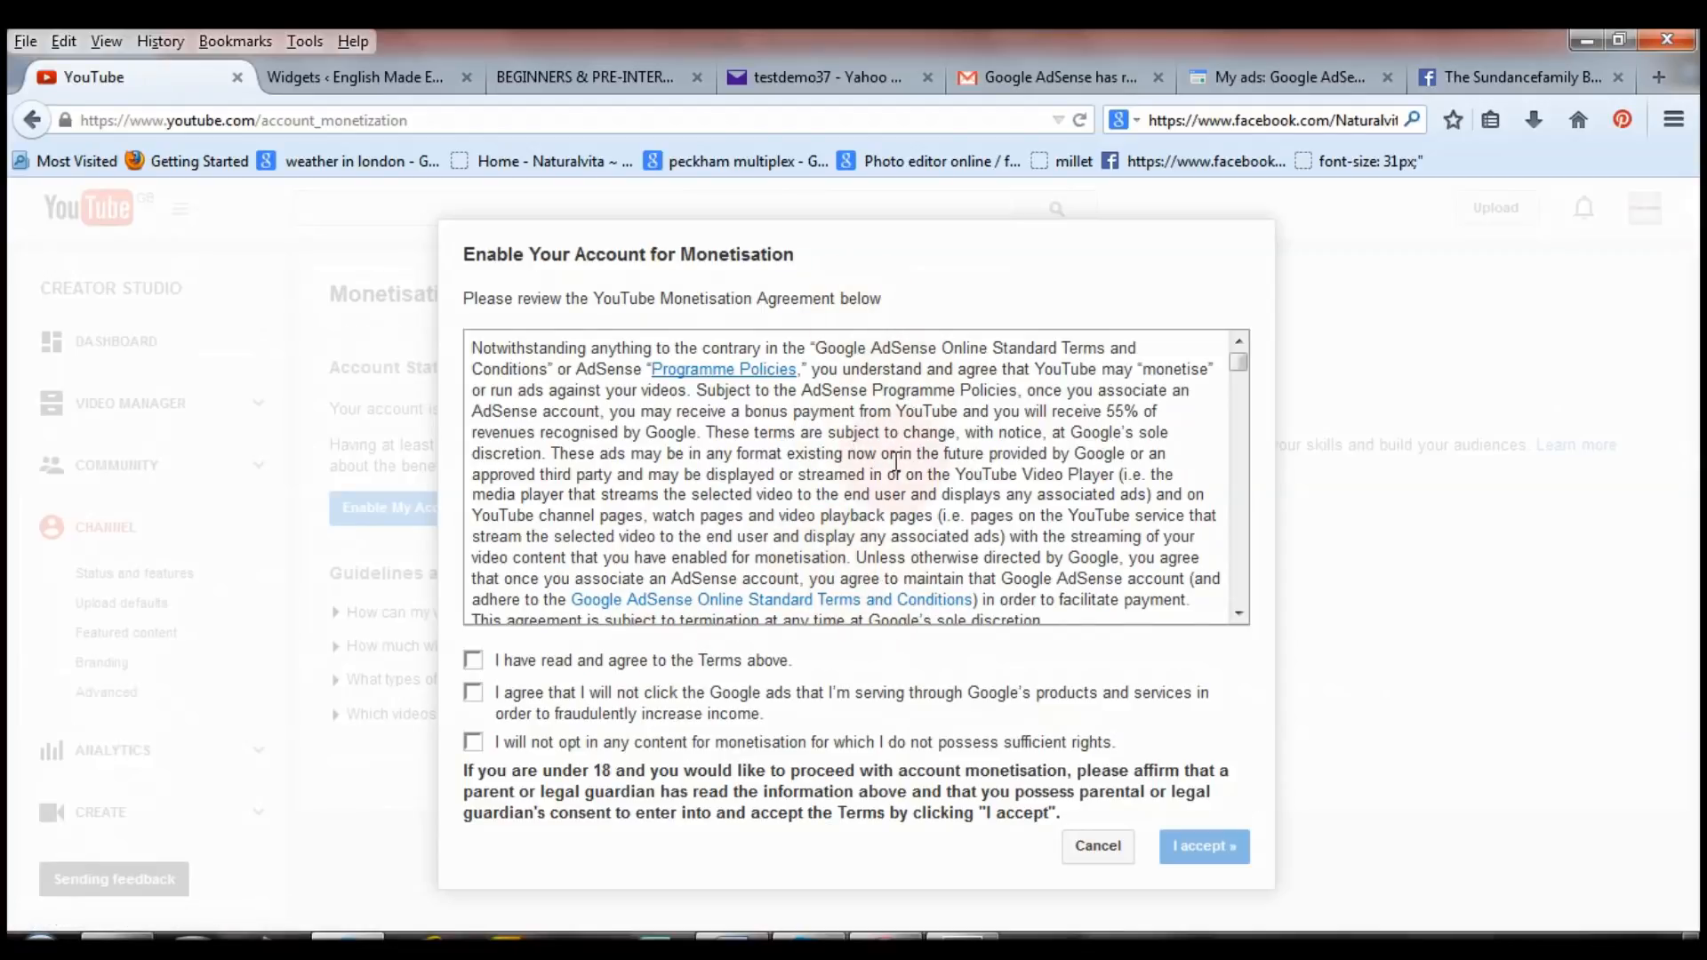
Tick all three monetisation terms and accept the agreement.
left_click(473, 663)
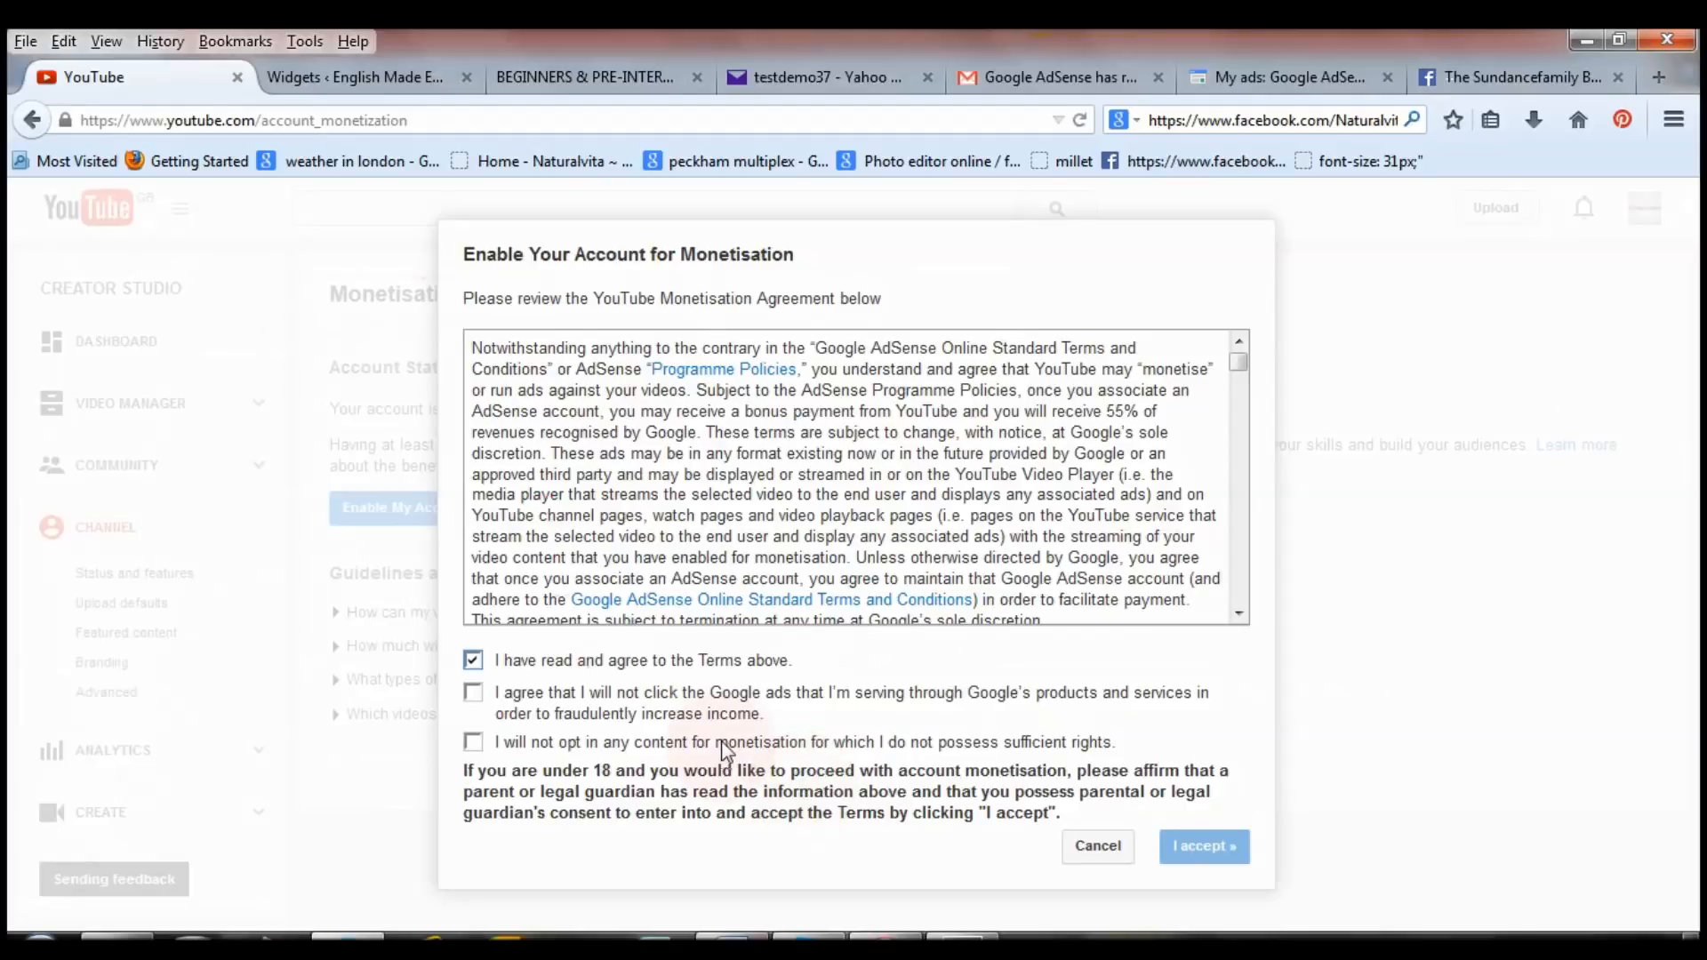
left_click(473, 693)
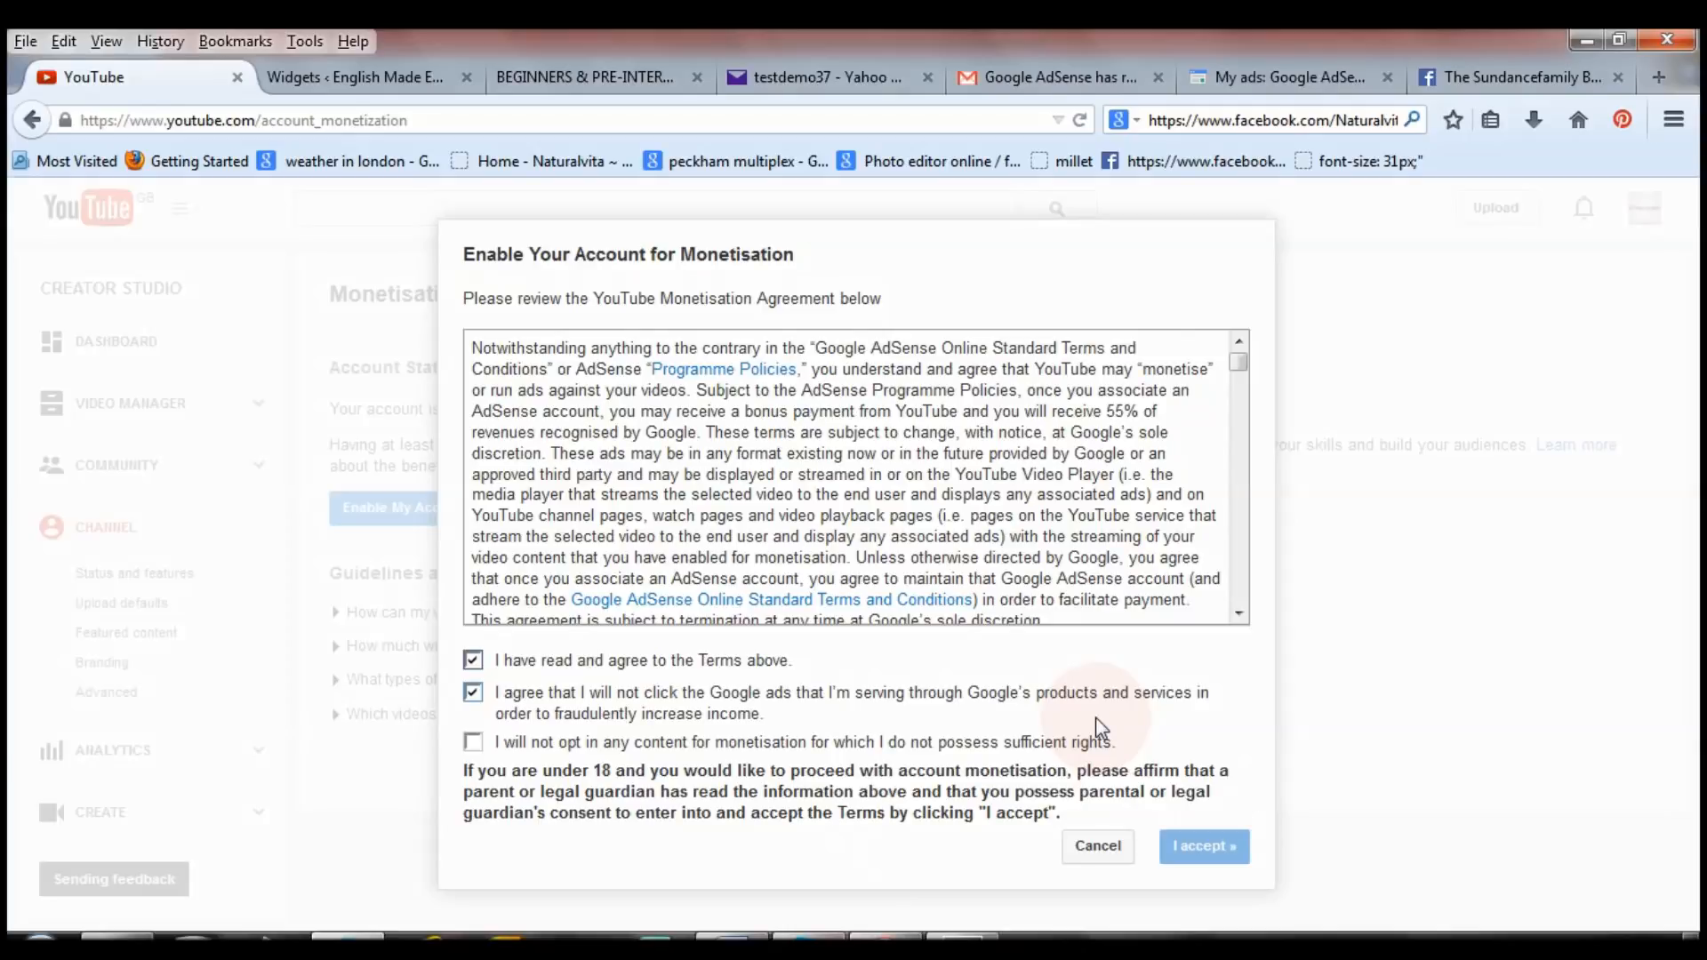
left_click(474, 744)
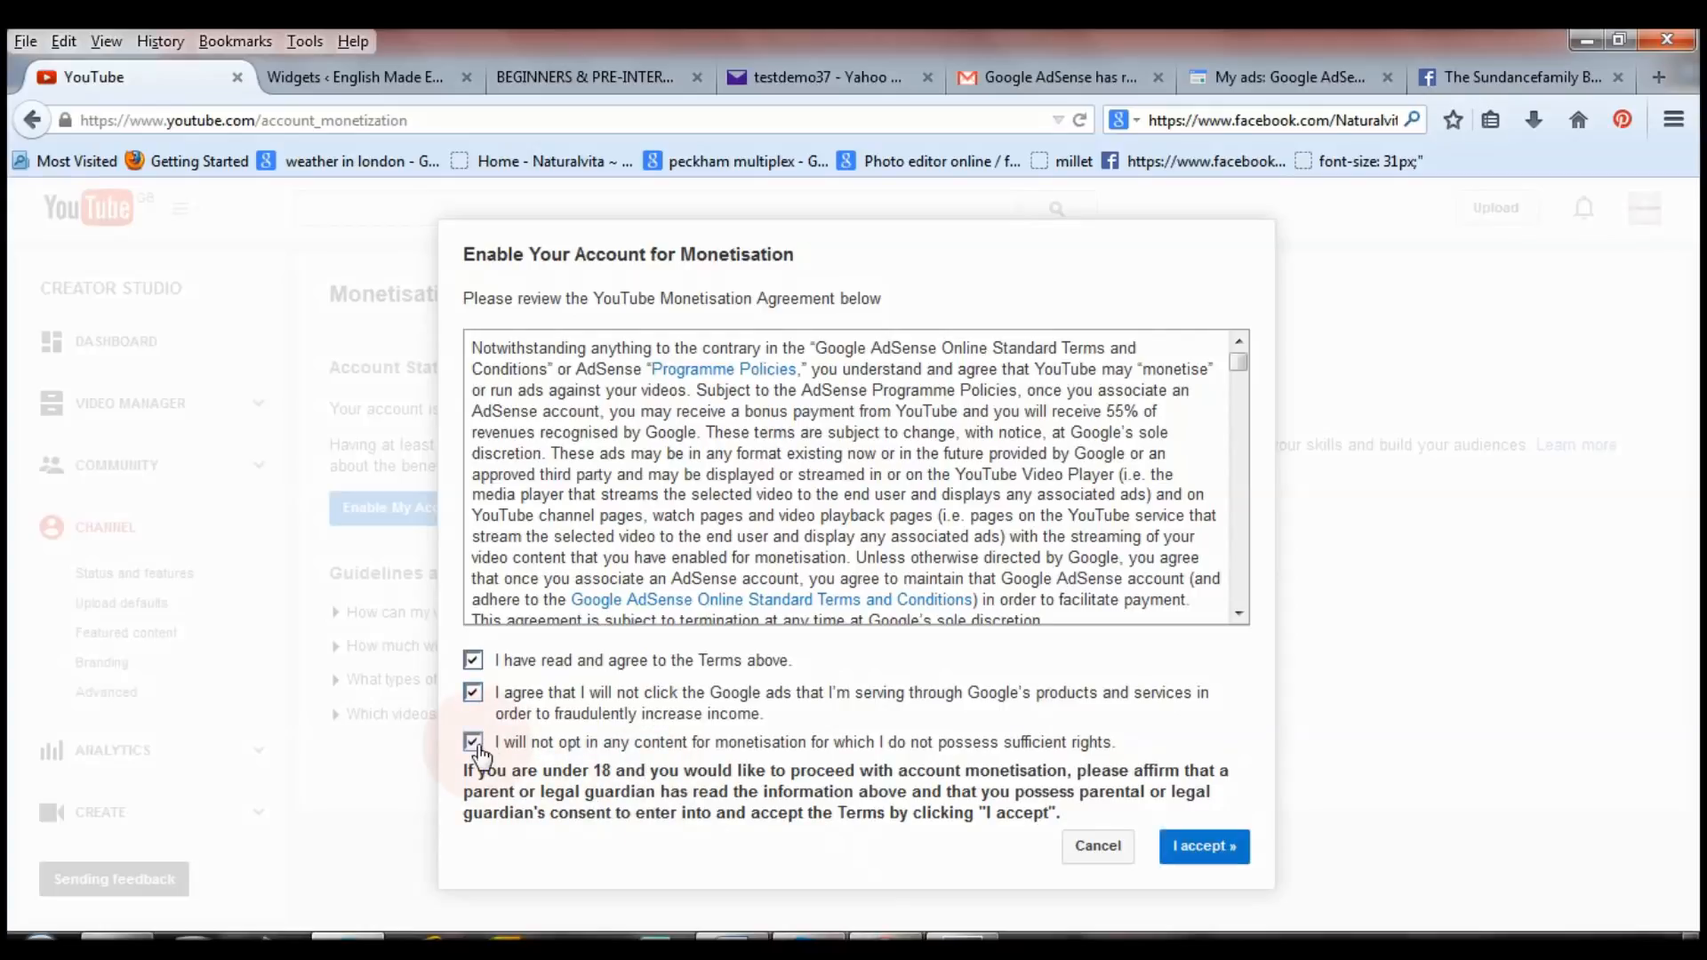
left_click(1207, 846)
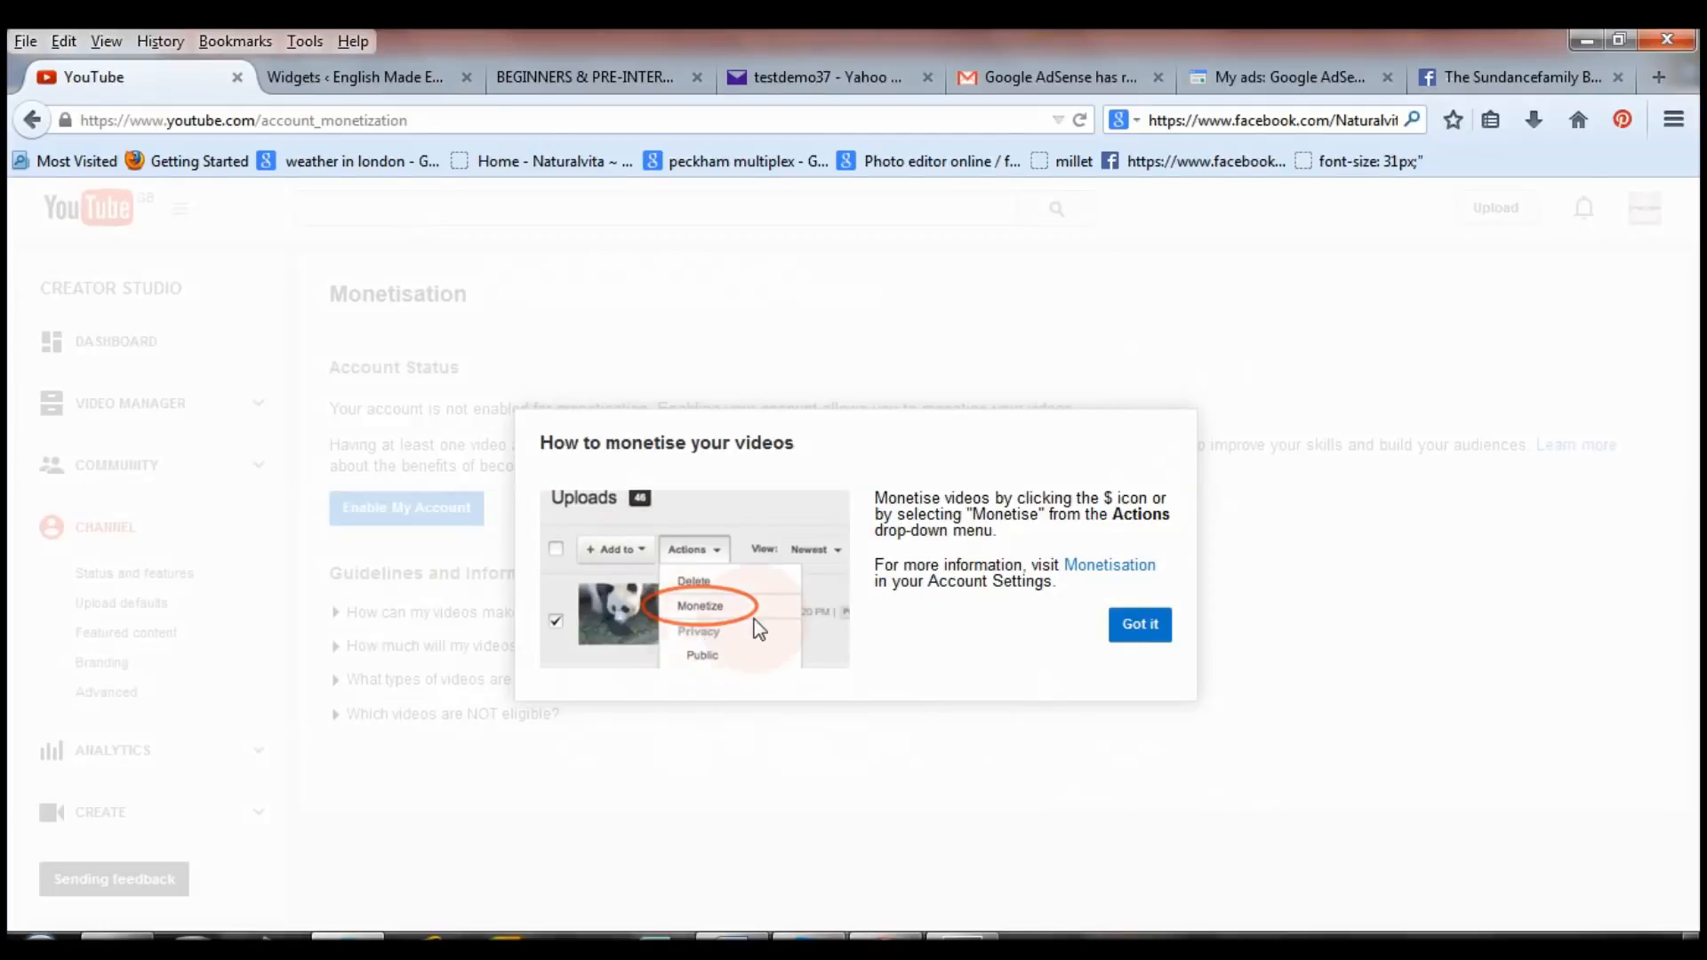
Check Monetisation shows green in Status and features, then abandon text-code phone verification for YouTube home.
left_click(1152, 630)
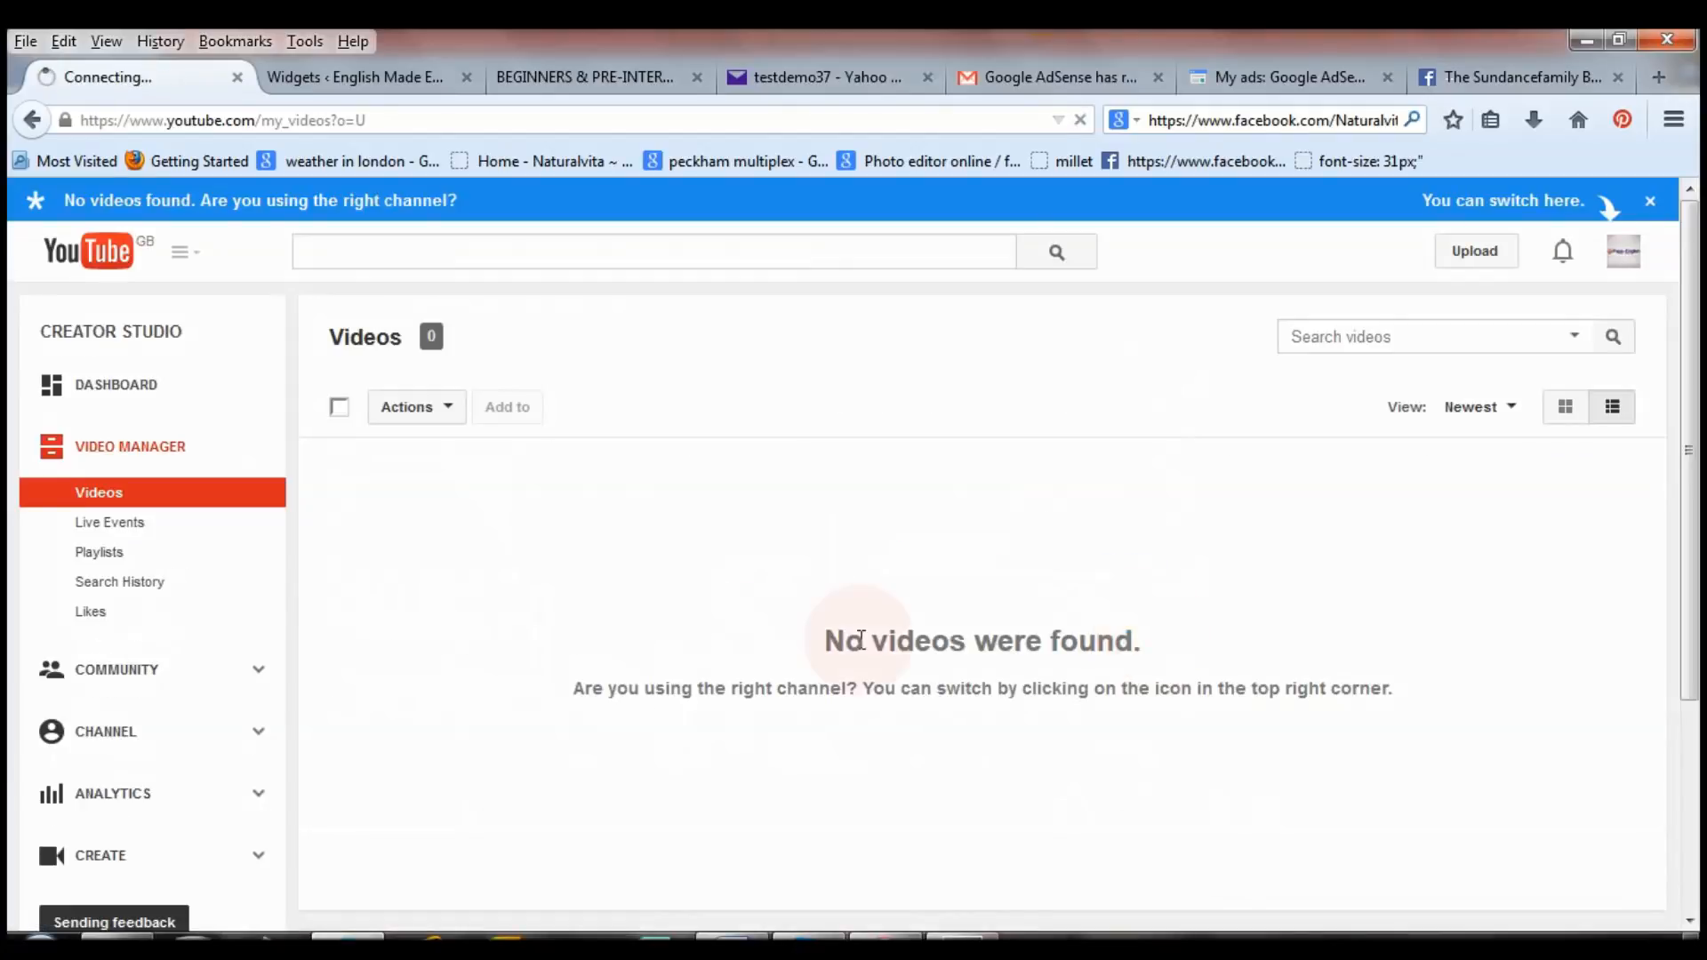
left_click(71, 731)
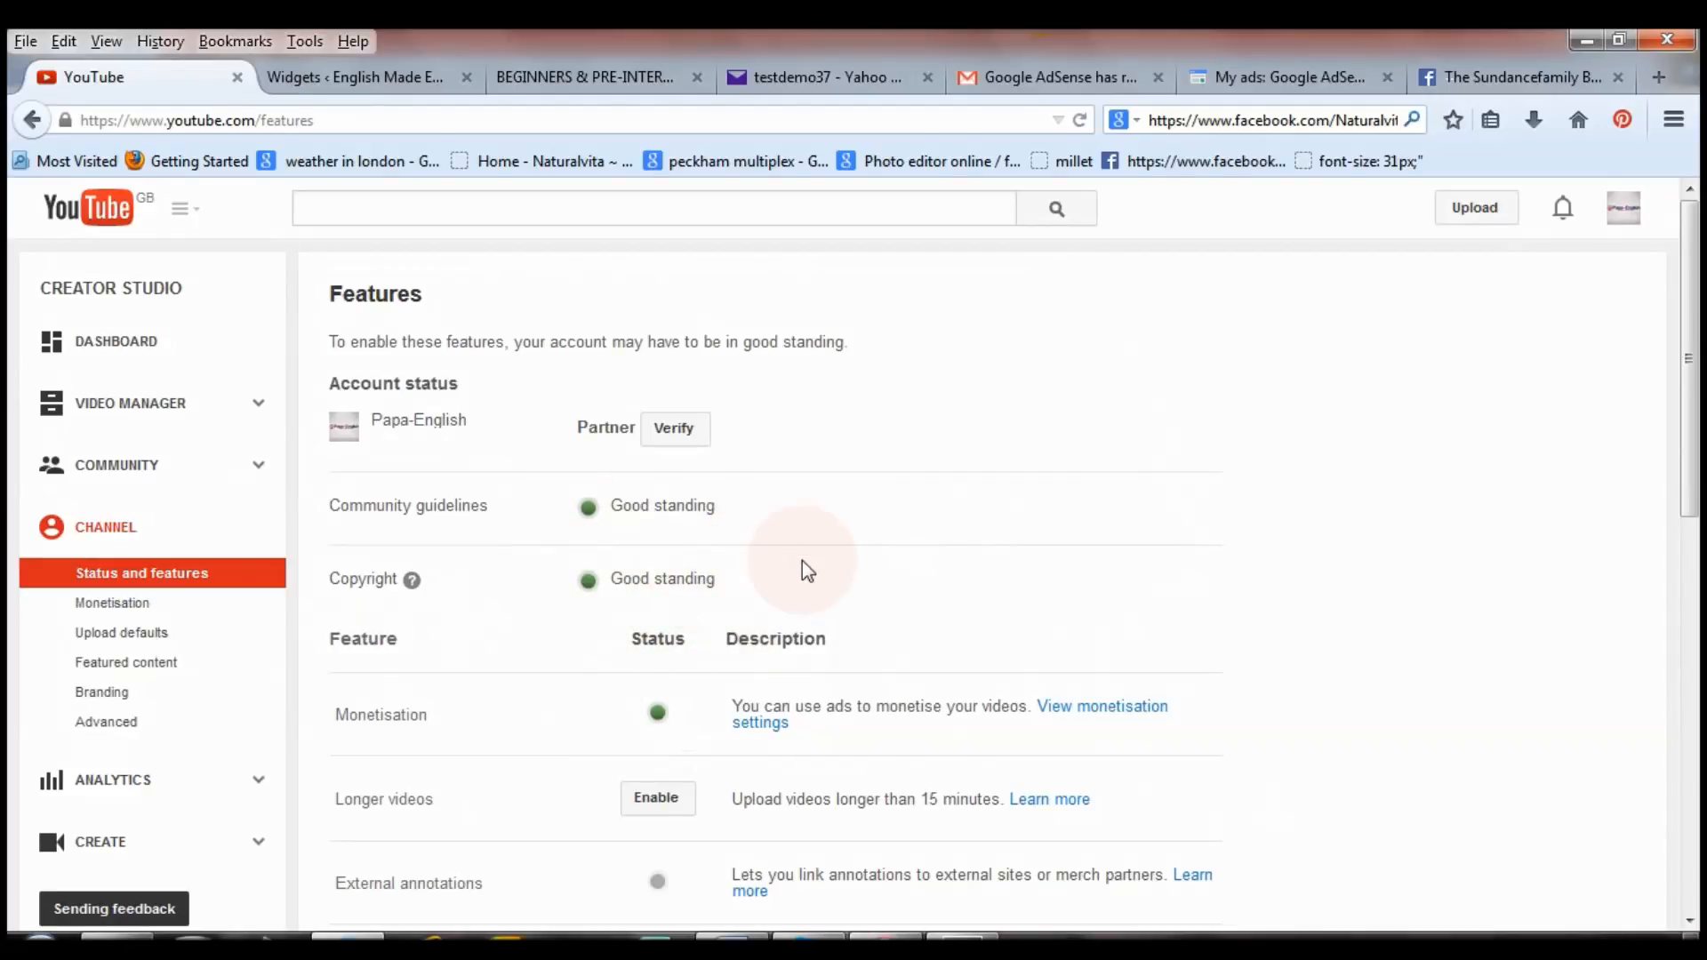
left_click(677, 429)
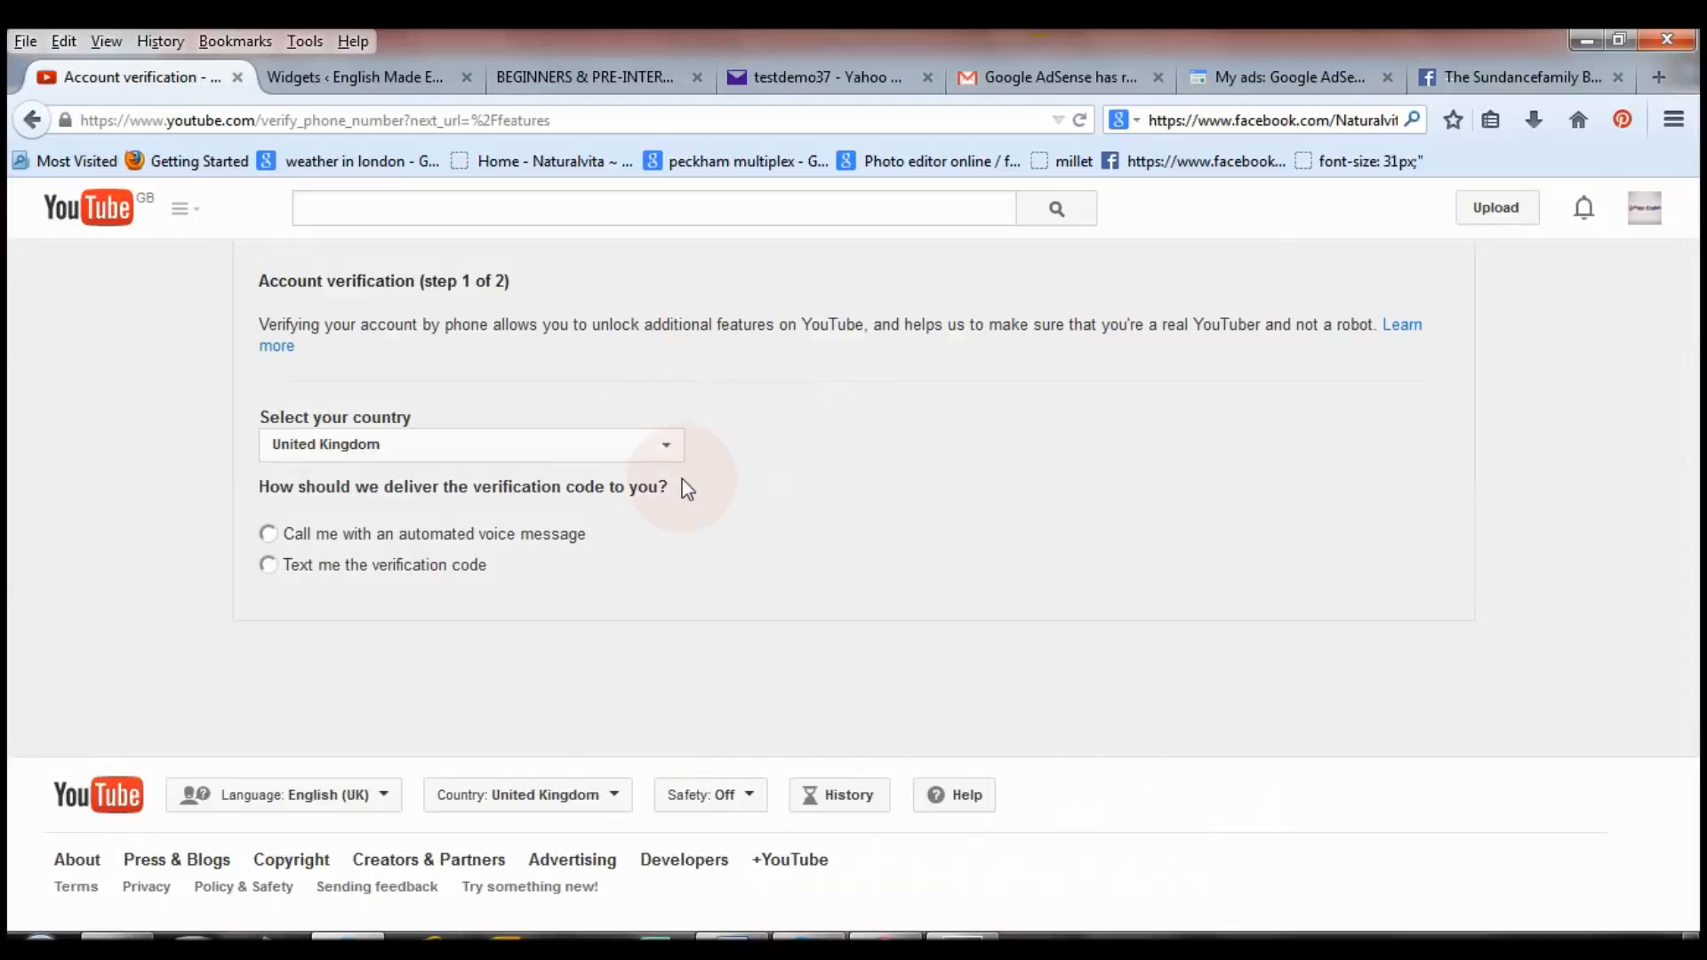
left_click(268, 566)
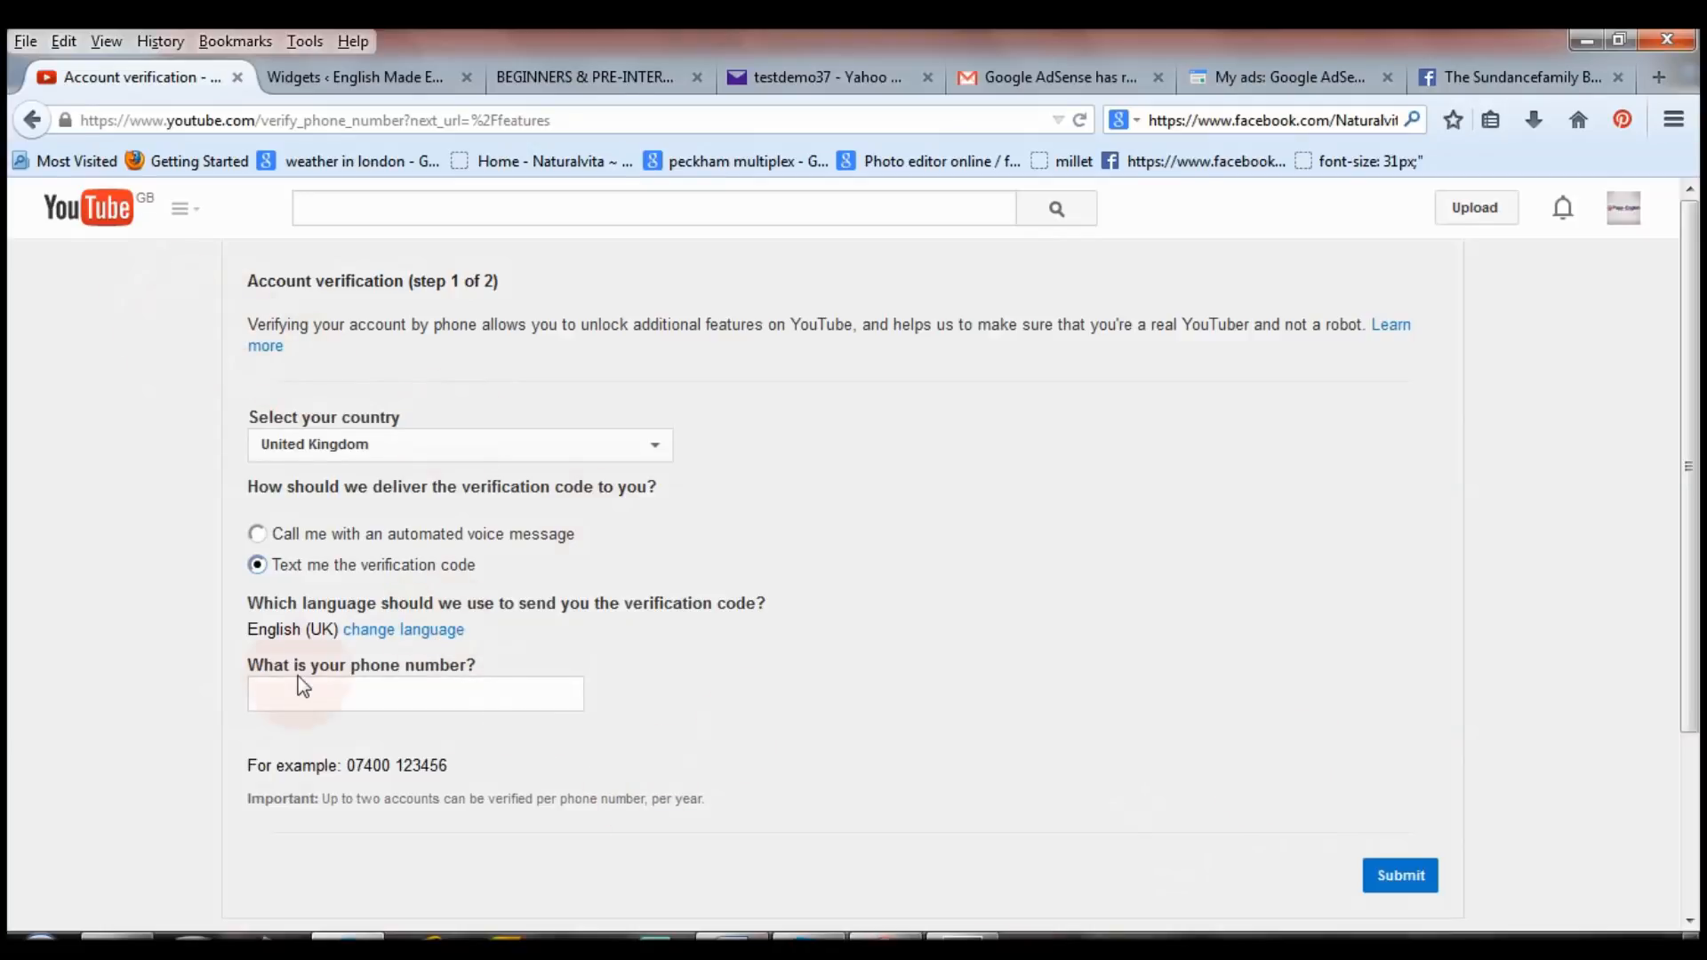
left_click(105, 214)
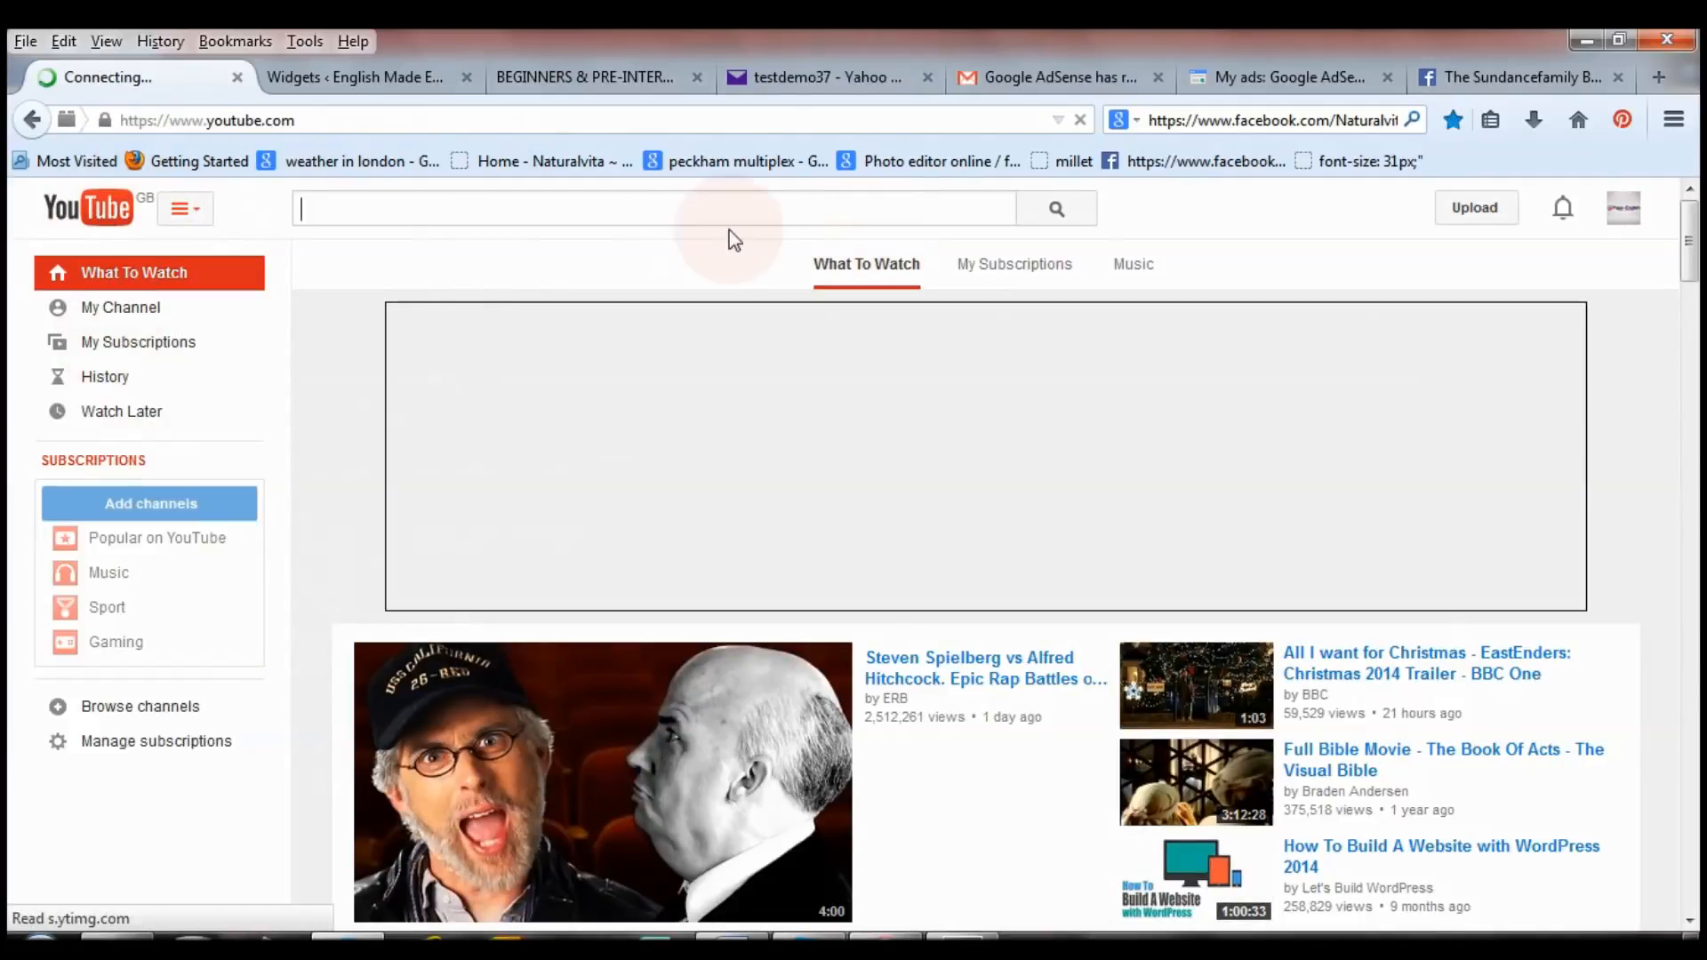
Open Papa-English's monetisation settings and choose to associate an AdSense account under How will I be paid?
left_click(119, 309)
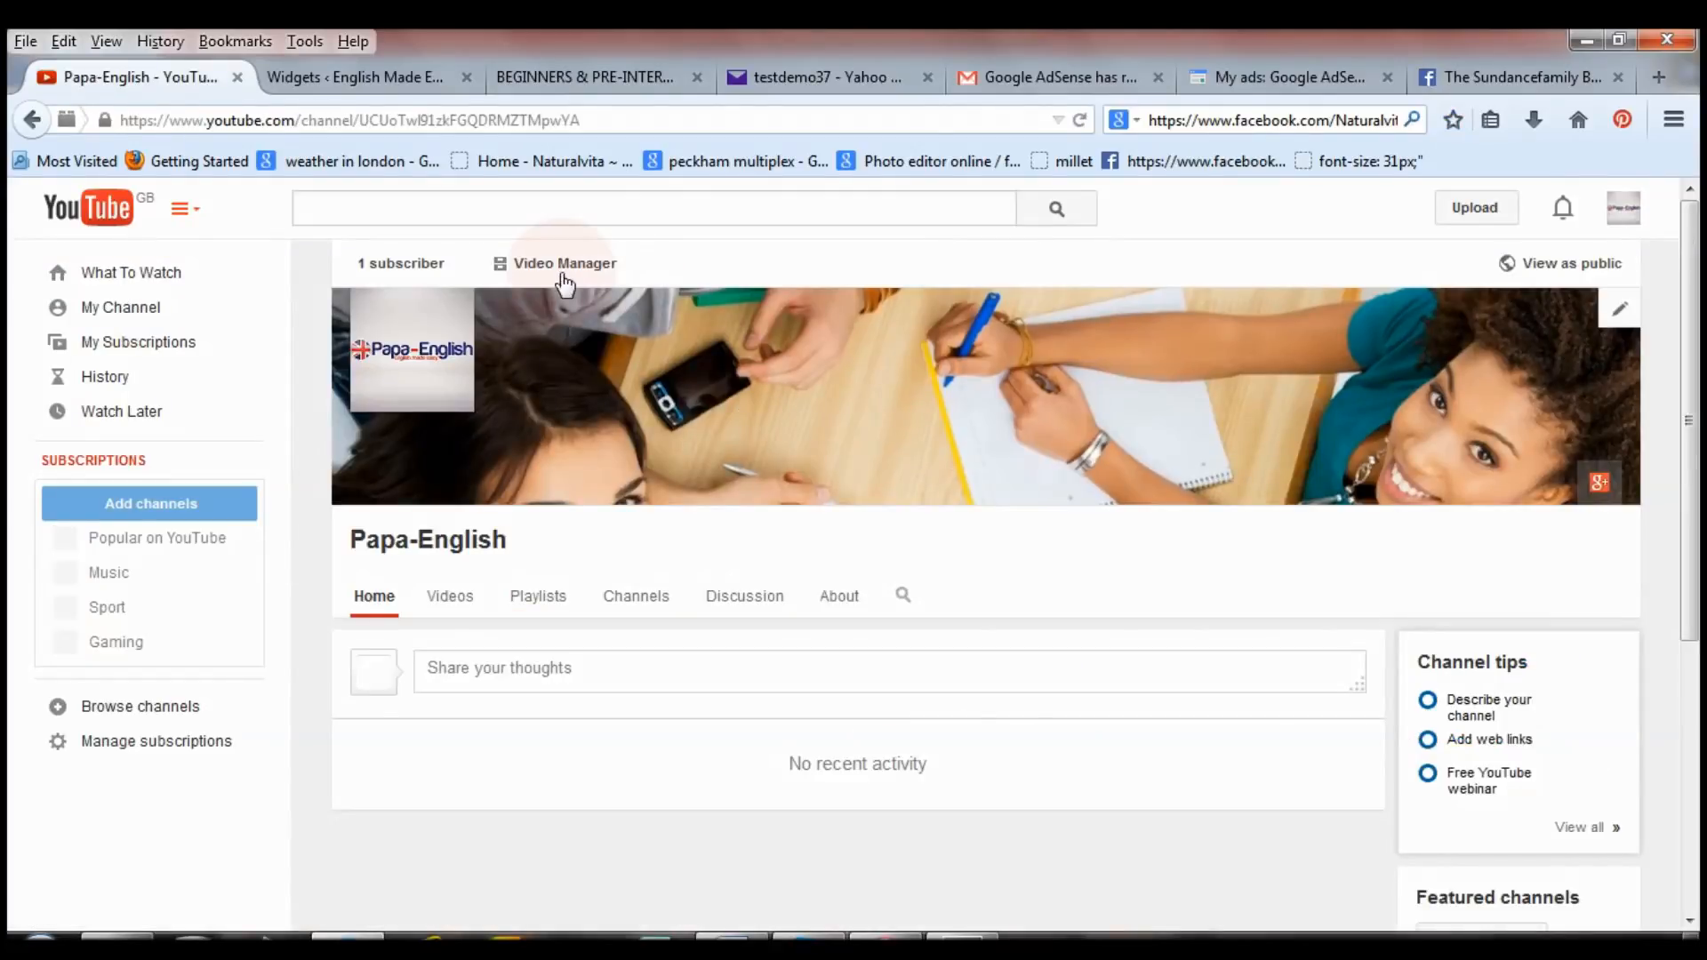
left_click(562, 276)
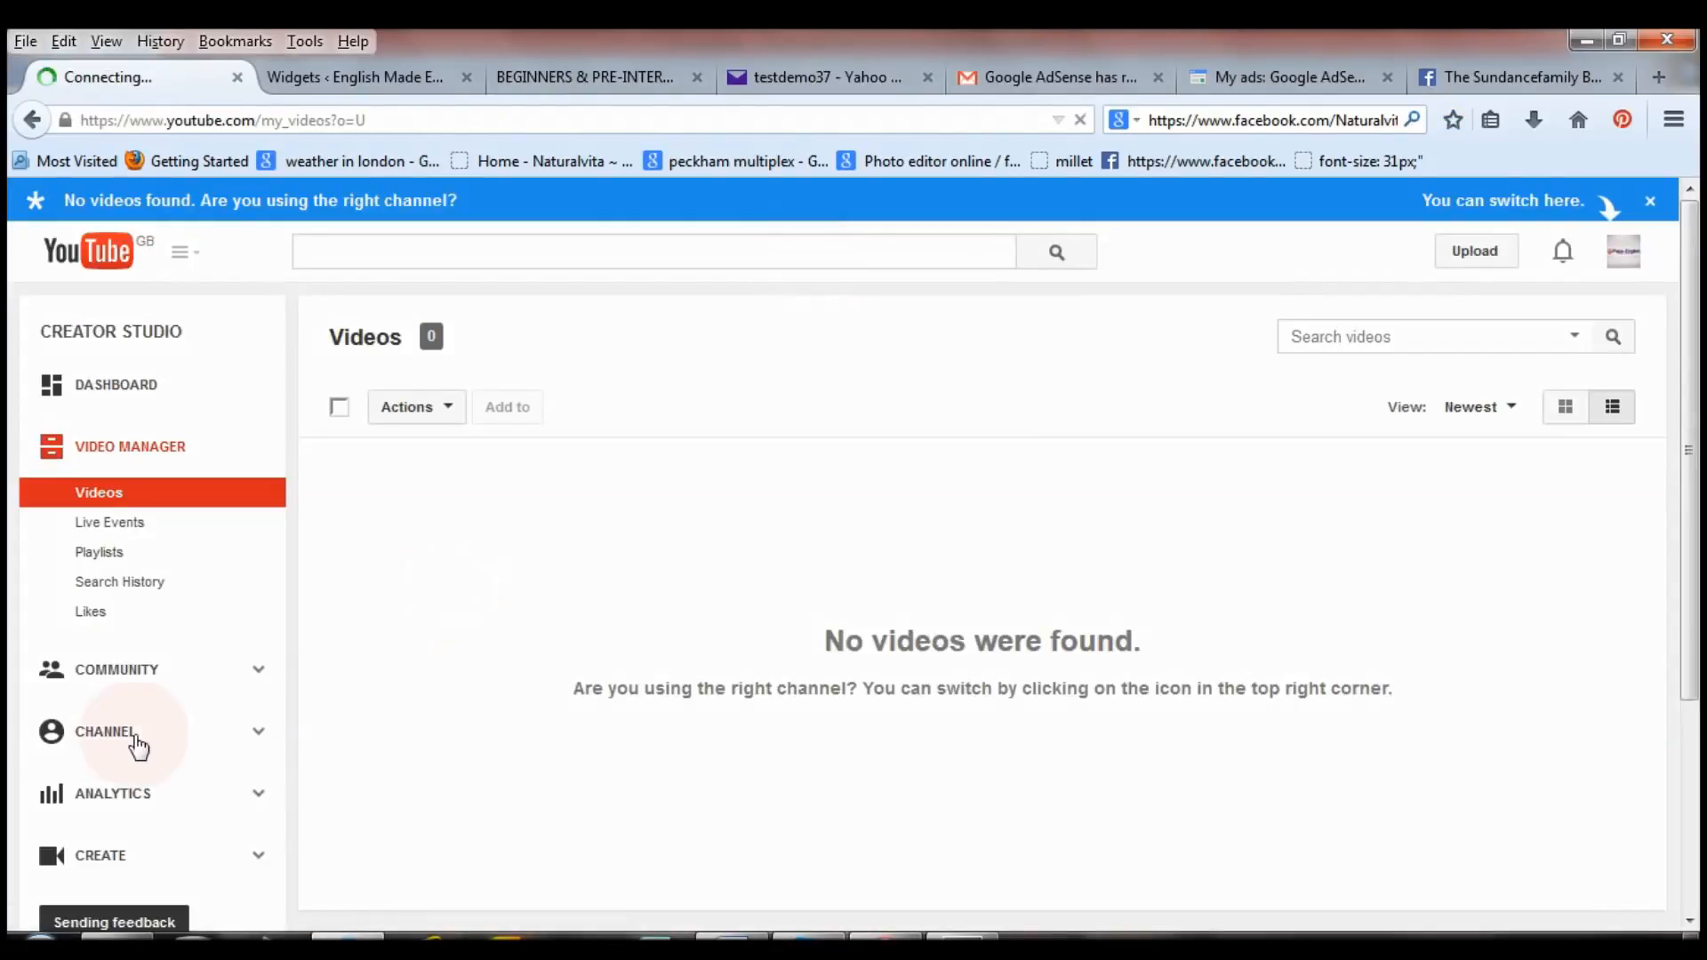
left_click(98, 738)
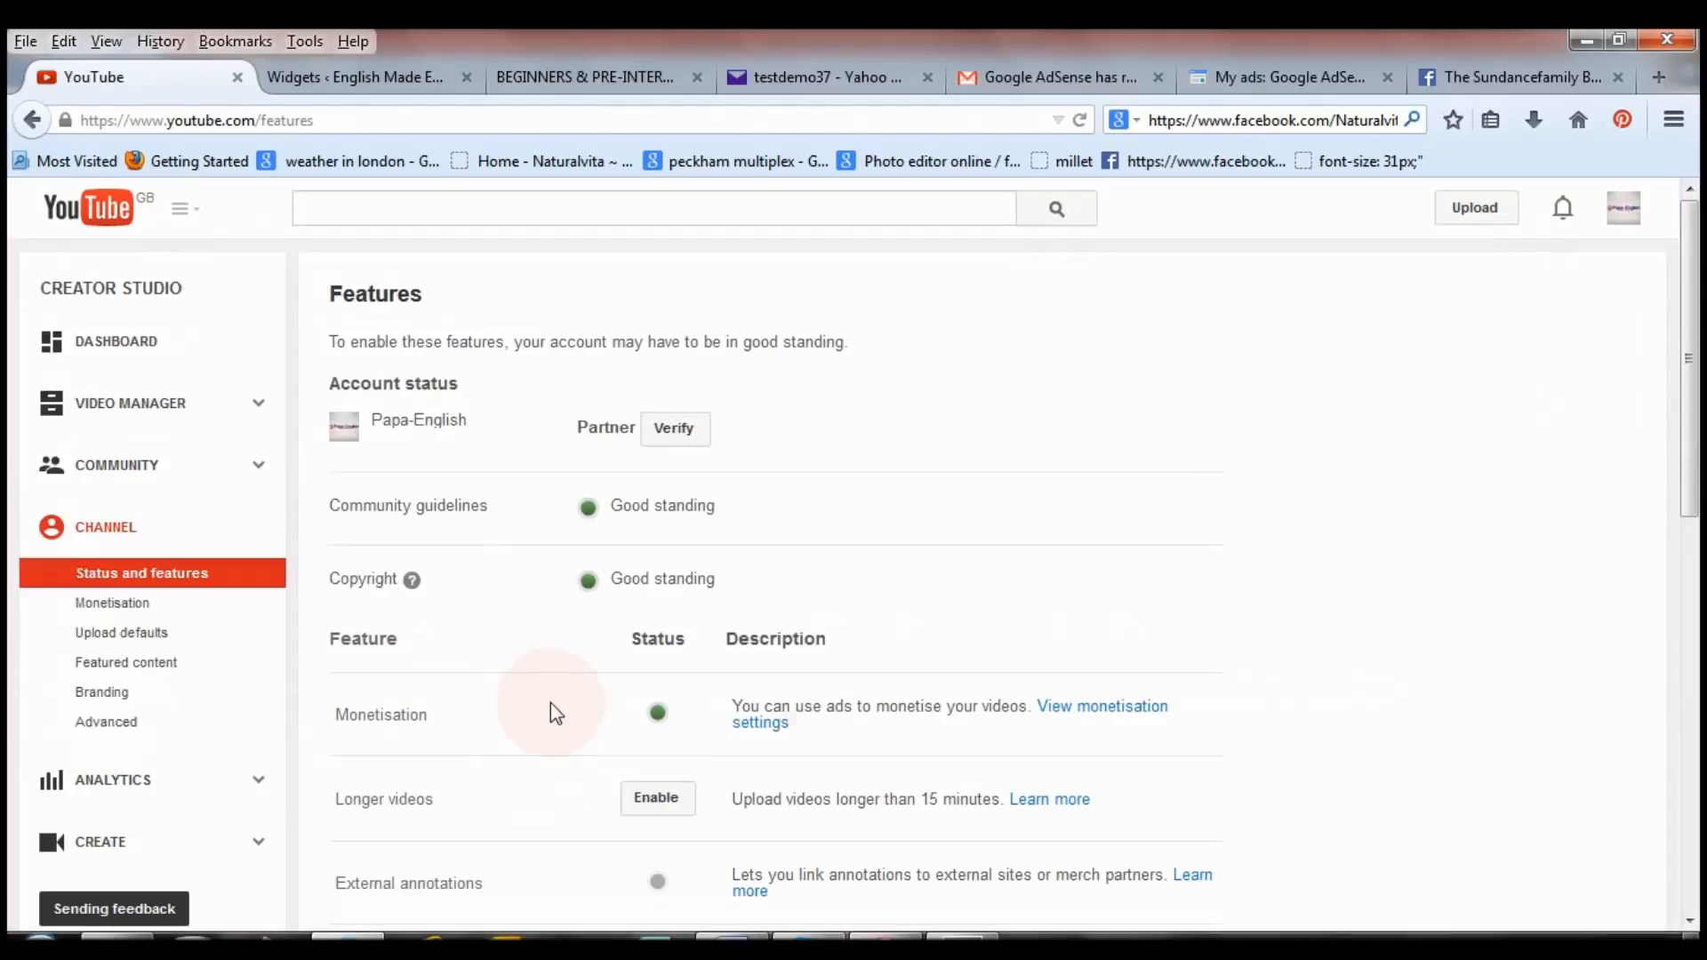
left_click(1100, 711)
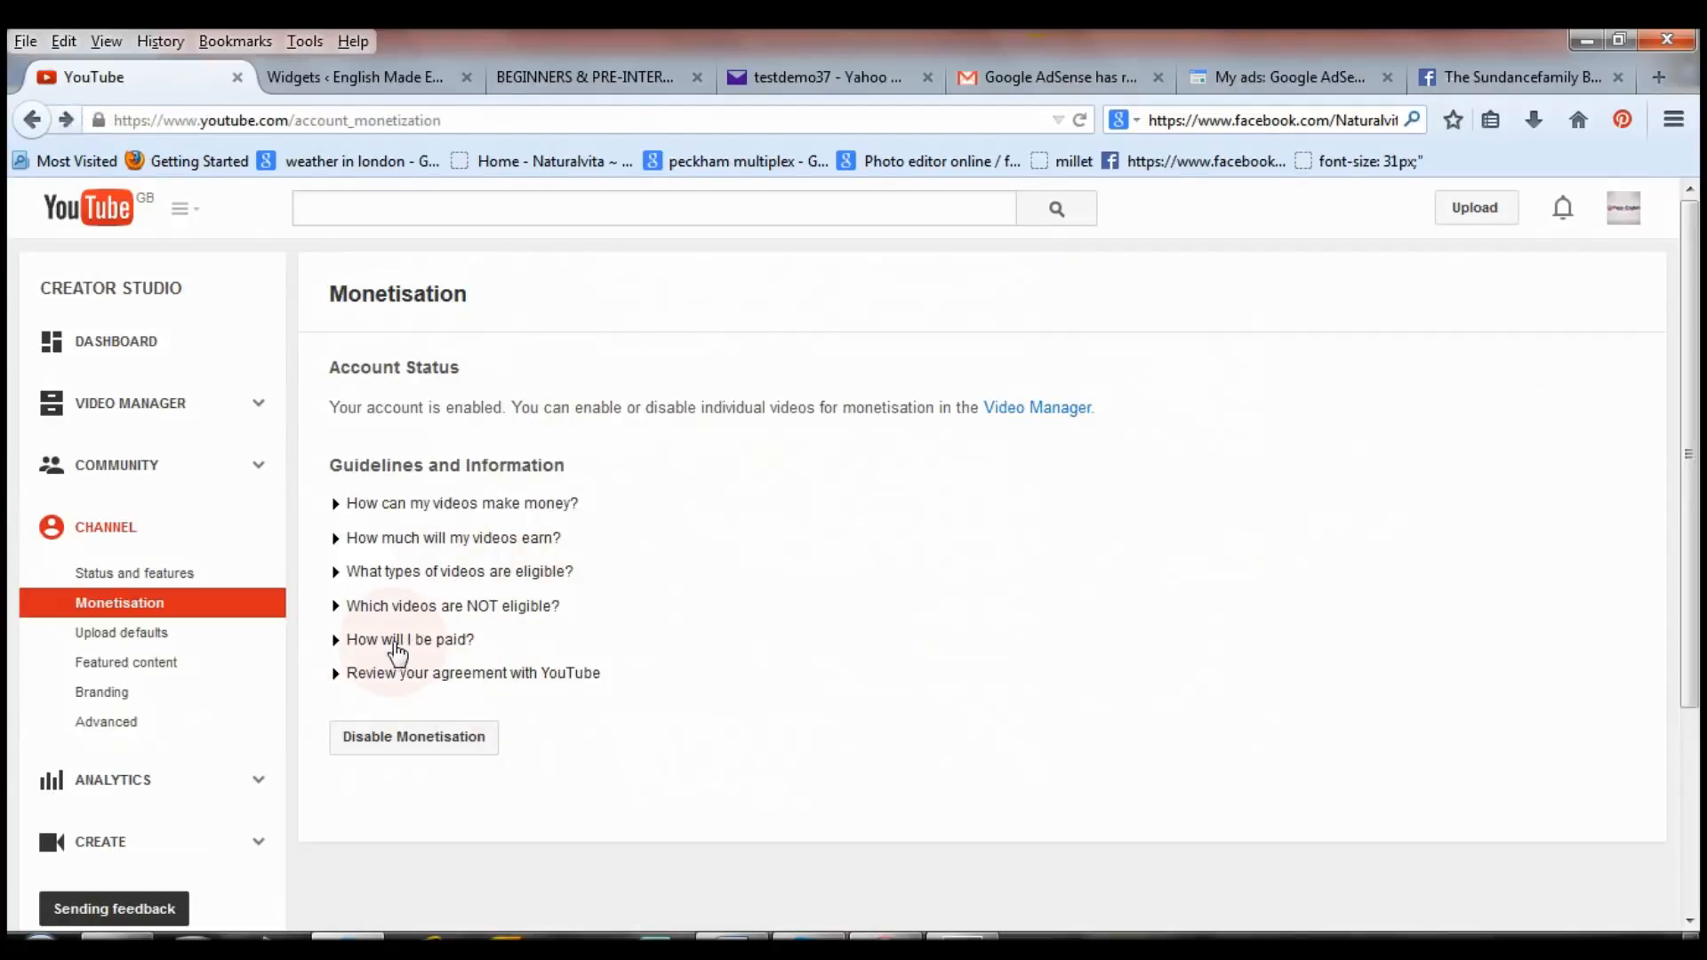
left_click(463, 640)
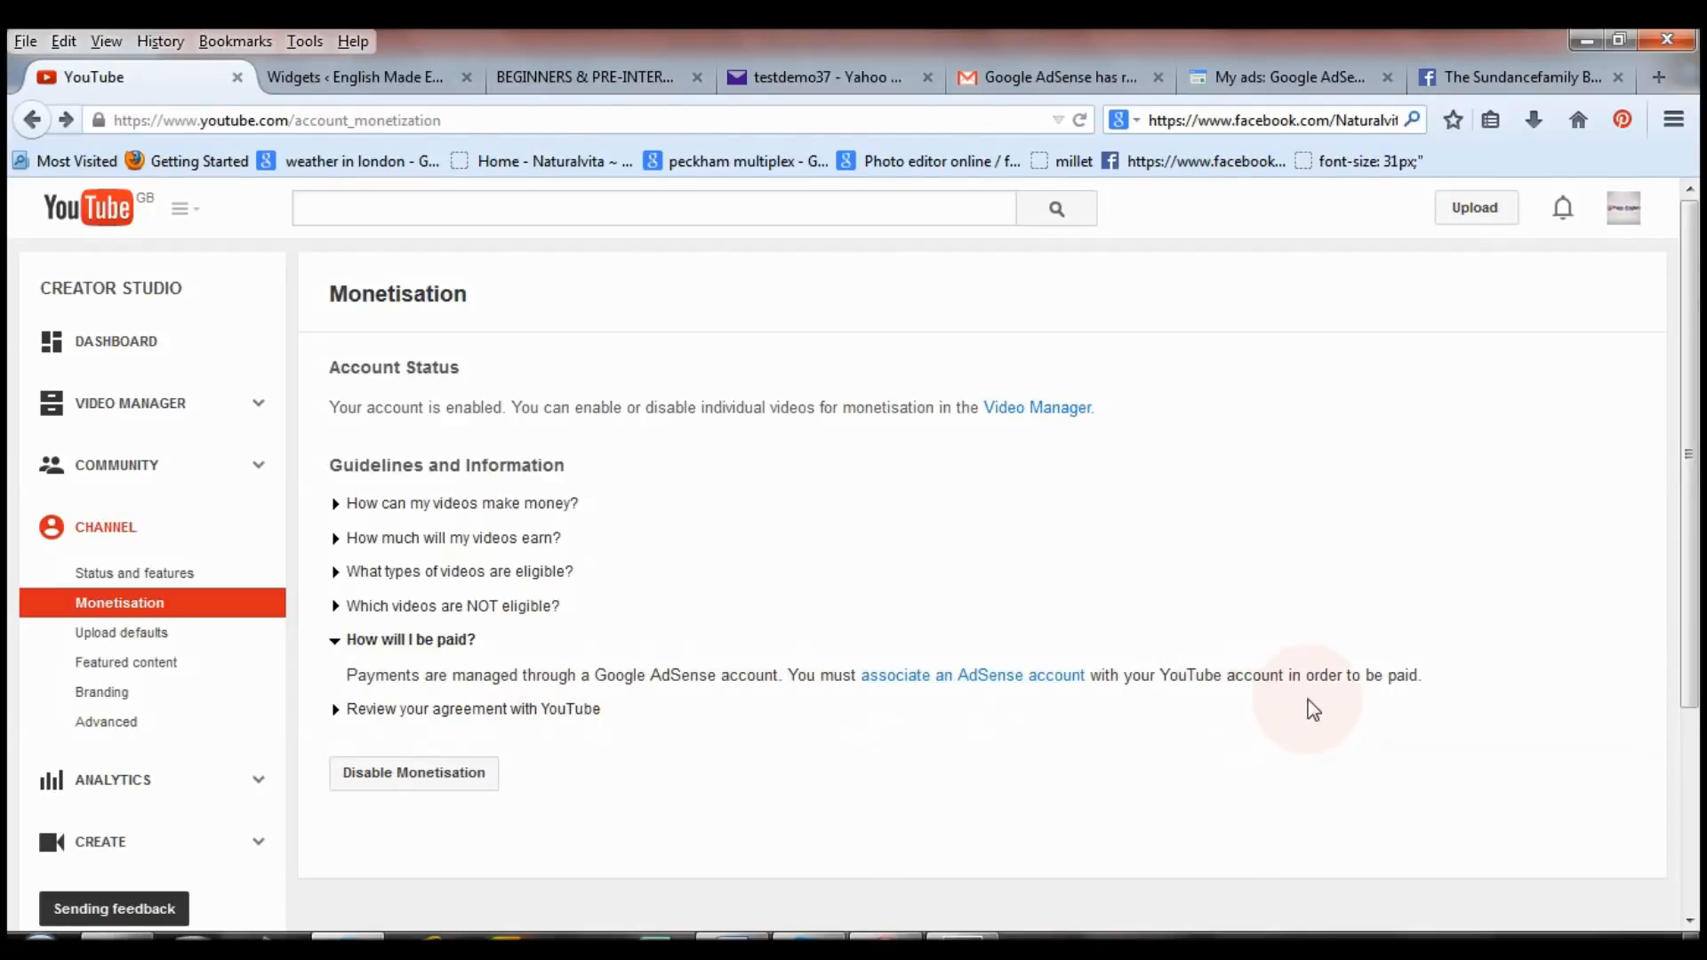
left_click(985, 685)
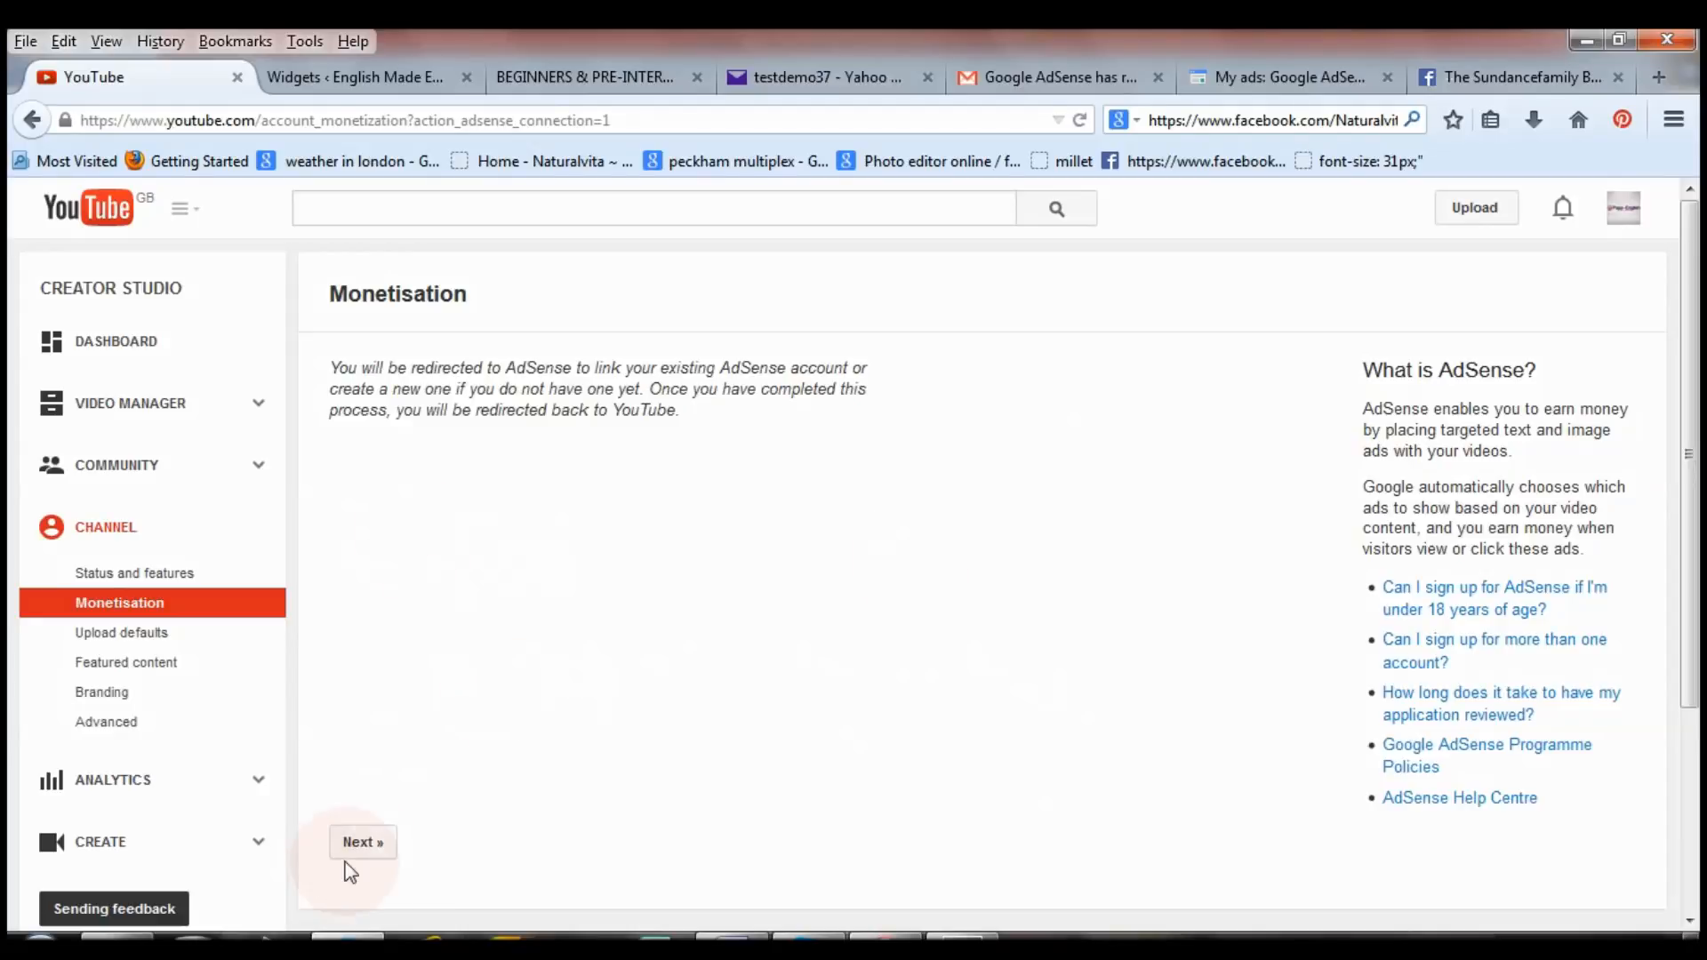
Link the signed-in Google account as the channel's AdSense account and accept the association.
left_click(368, 849)
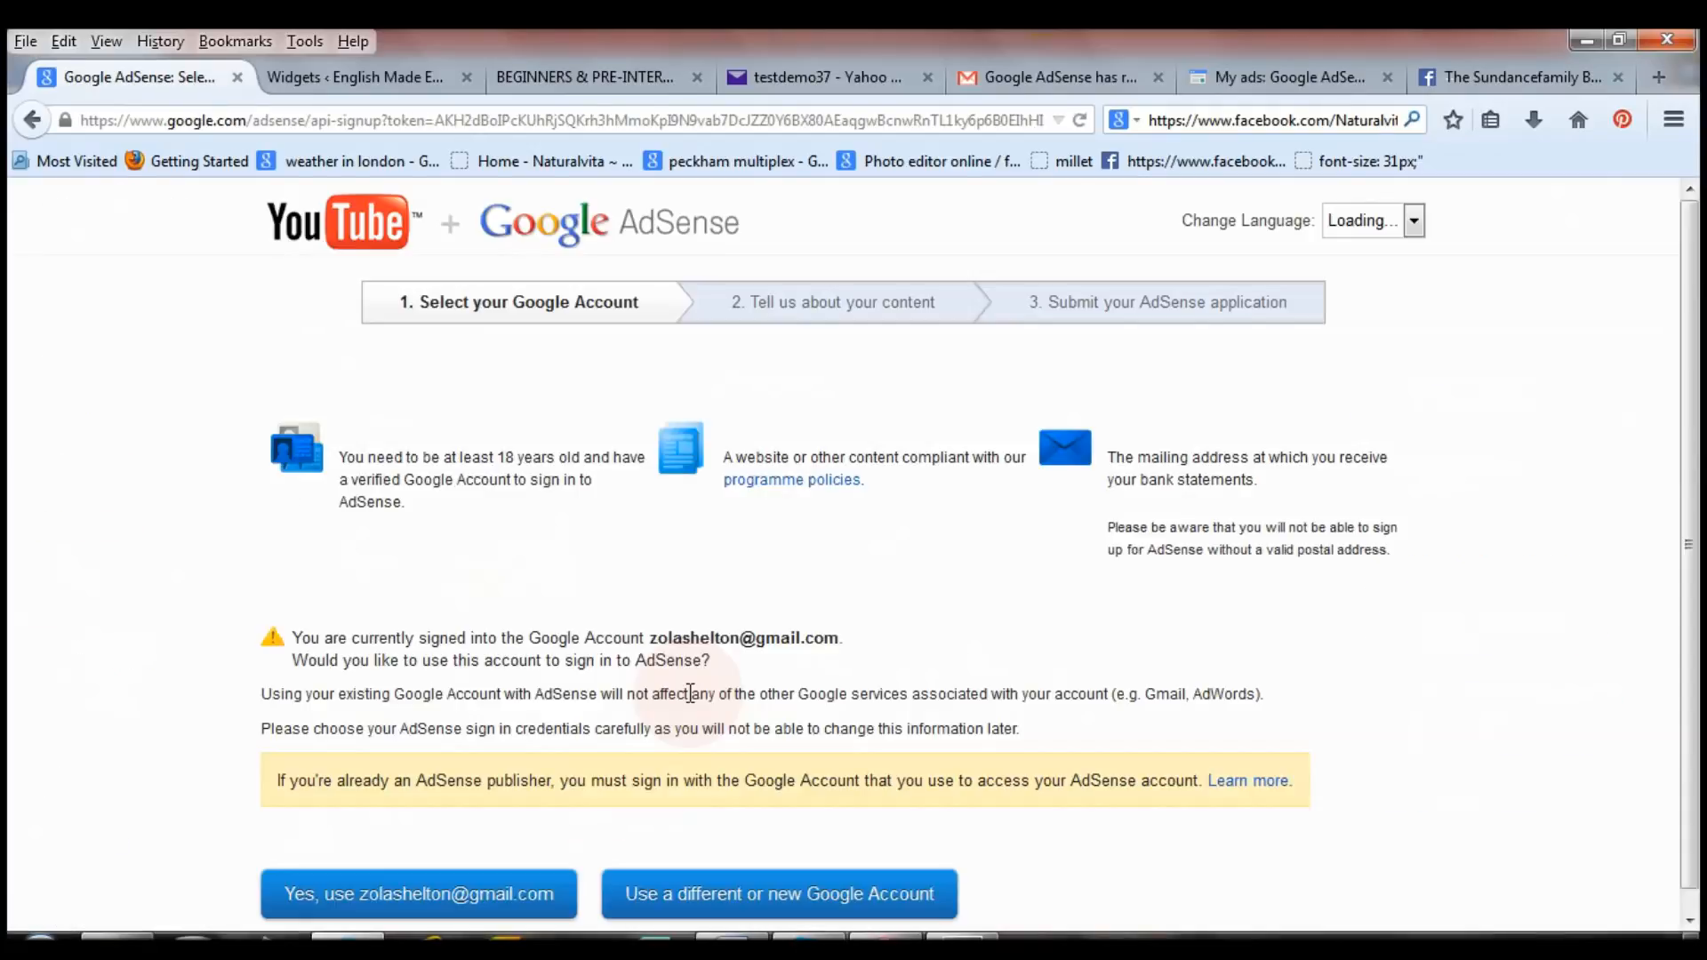
scroll(729, 675, "down", 1)
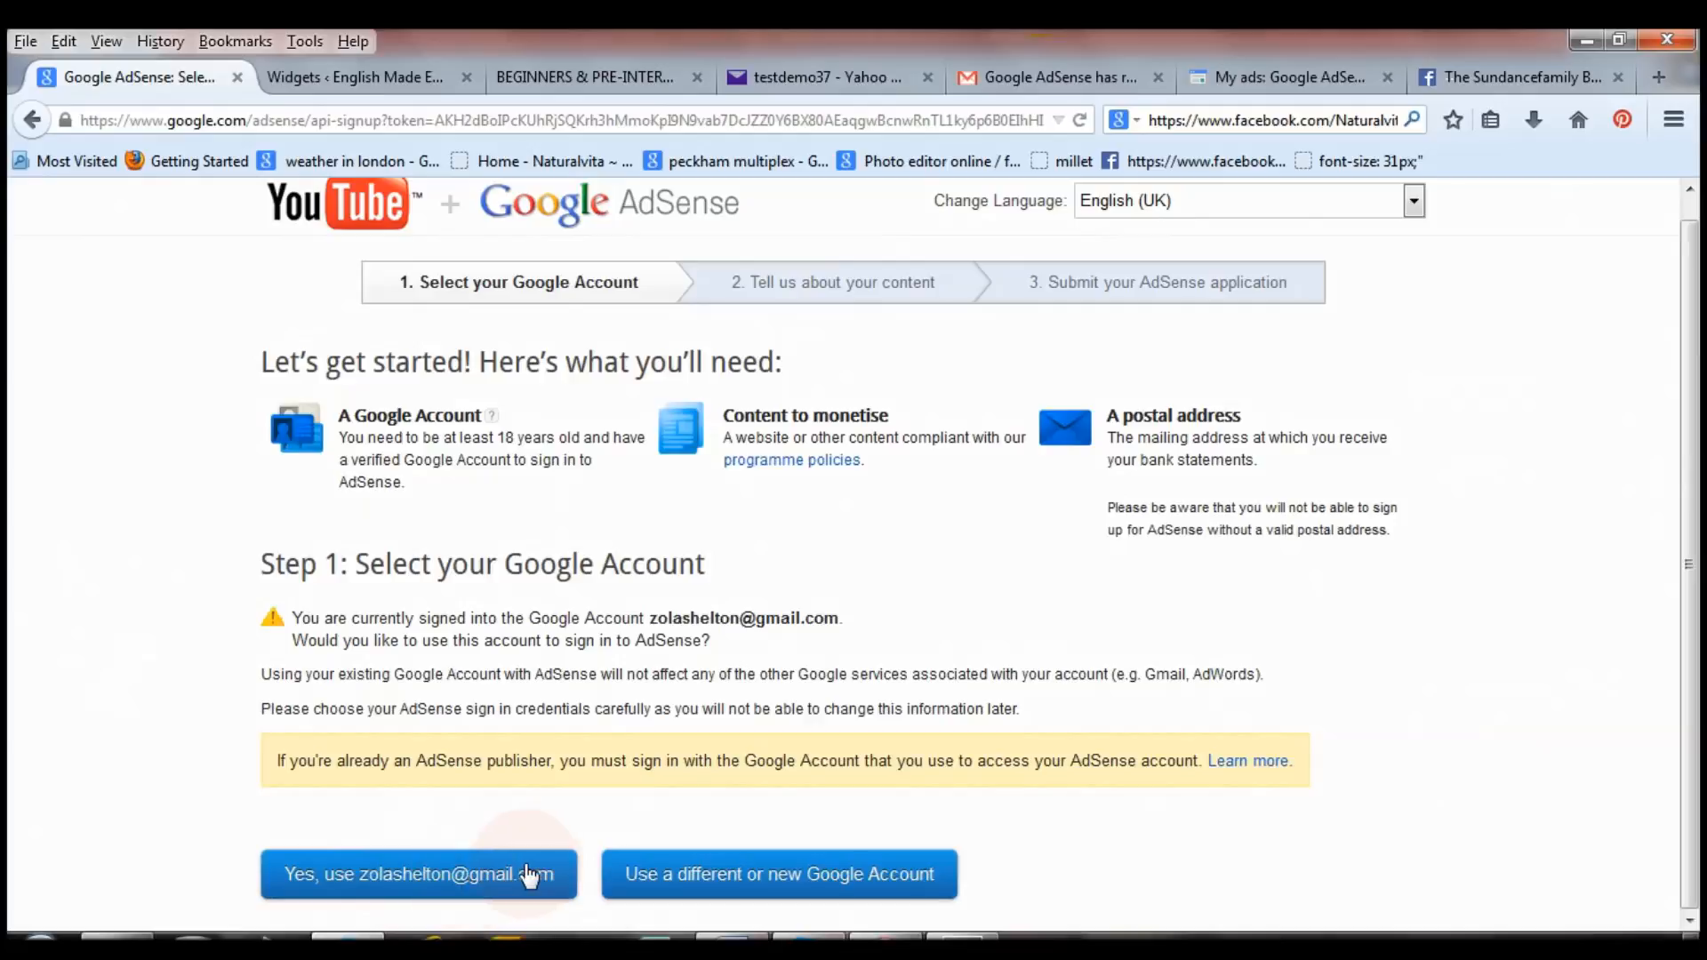
left_click(468, 876)
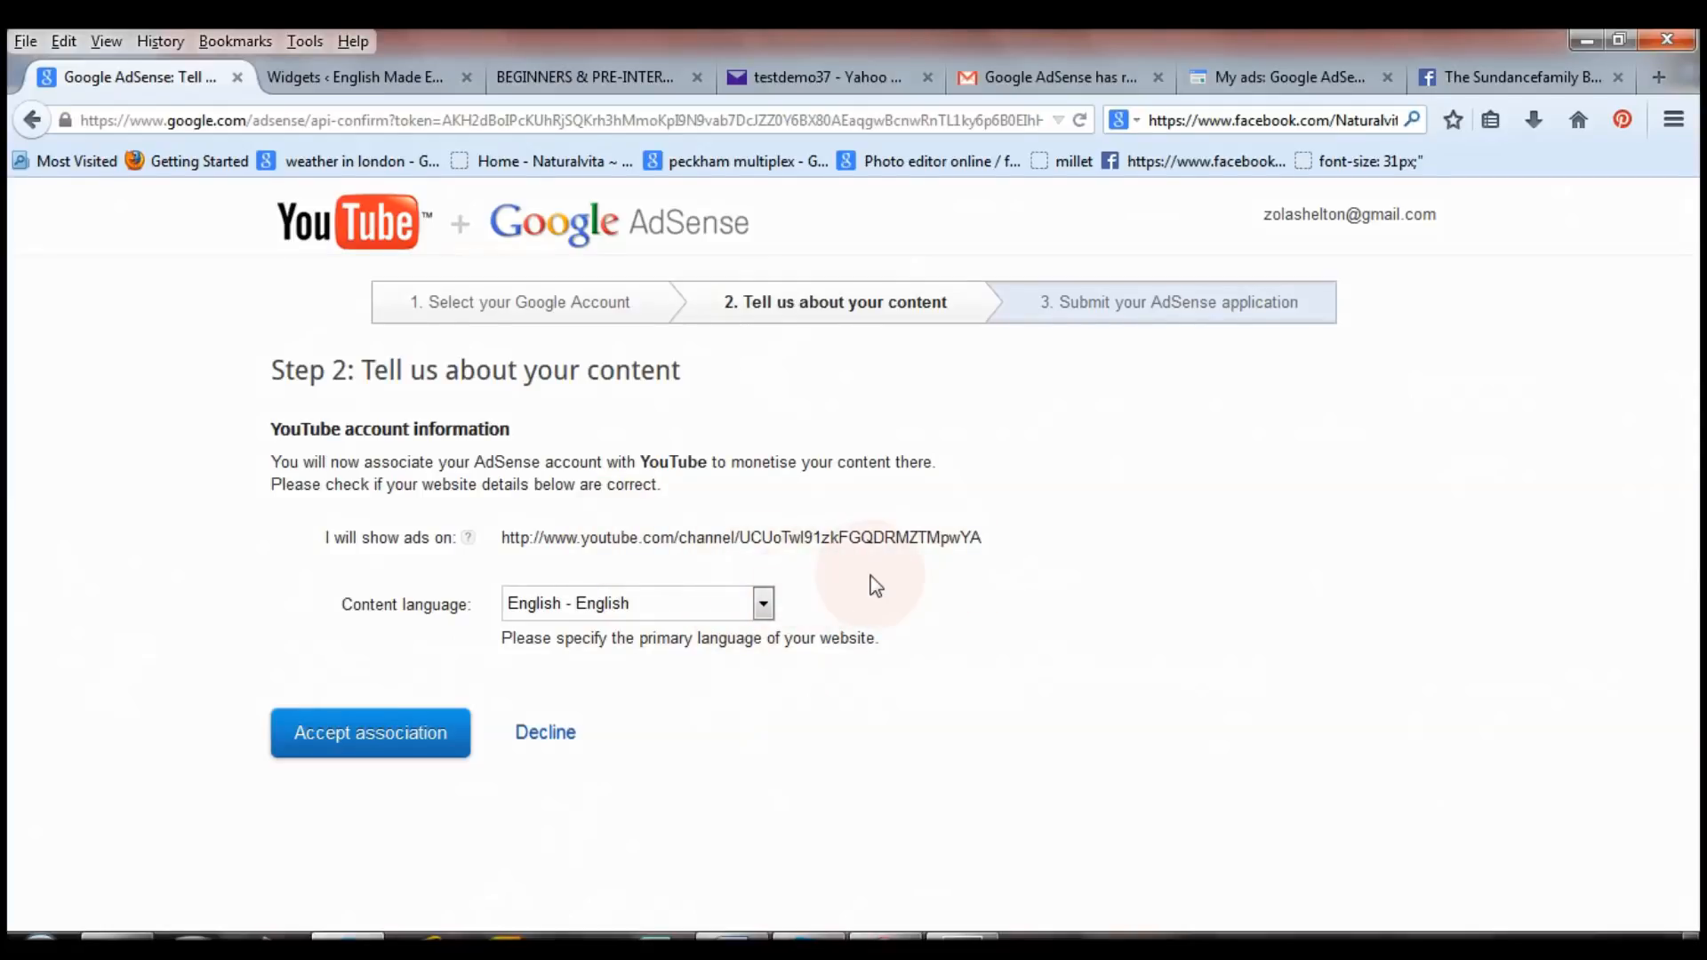
left_click(373, 745)
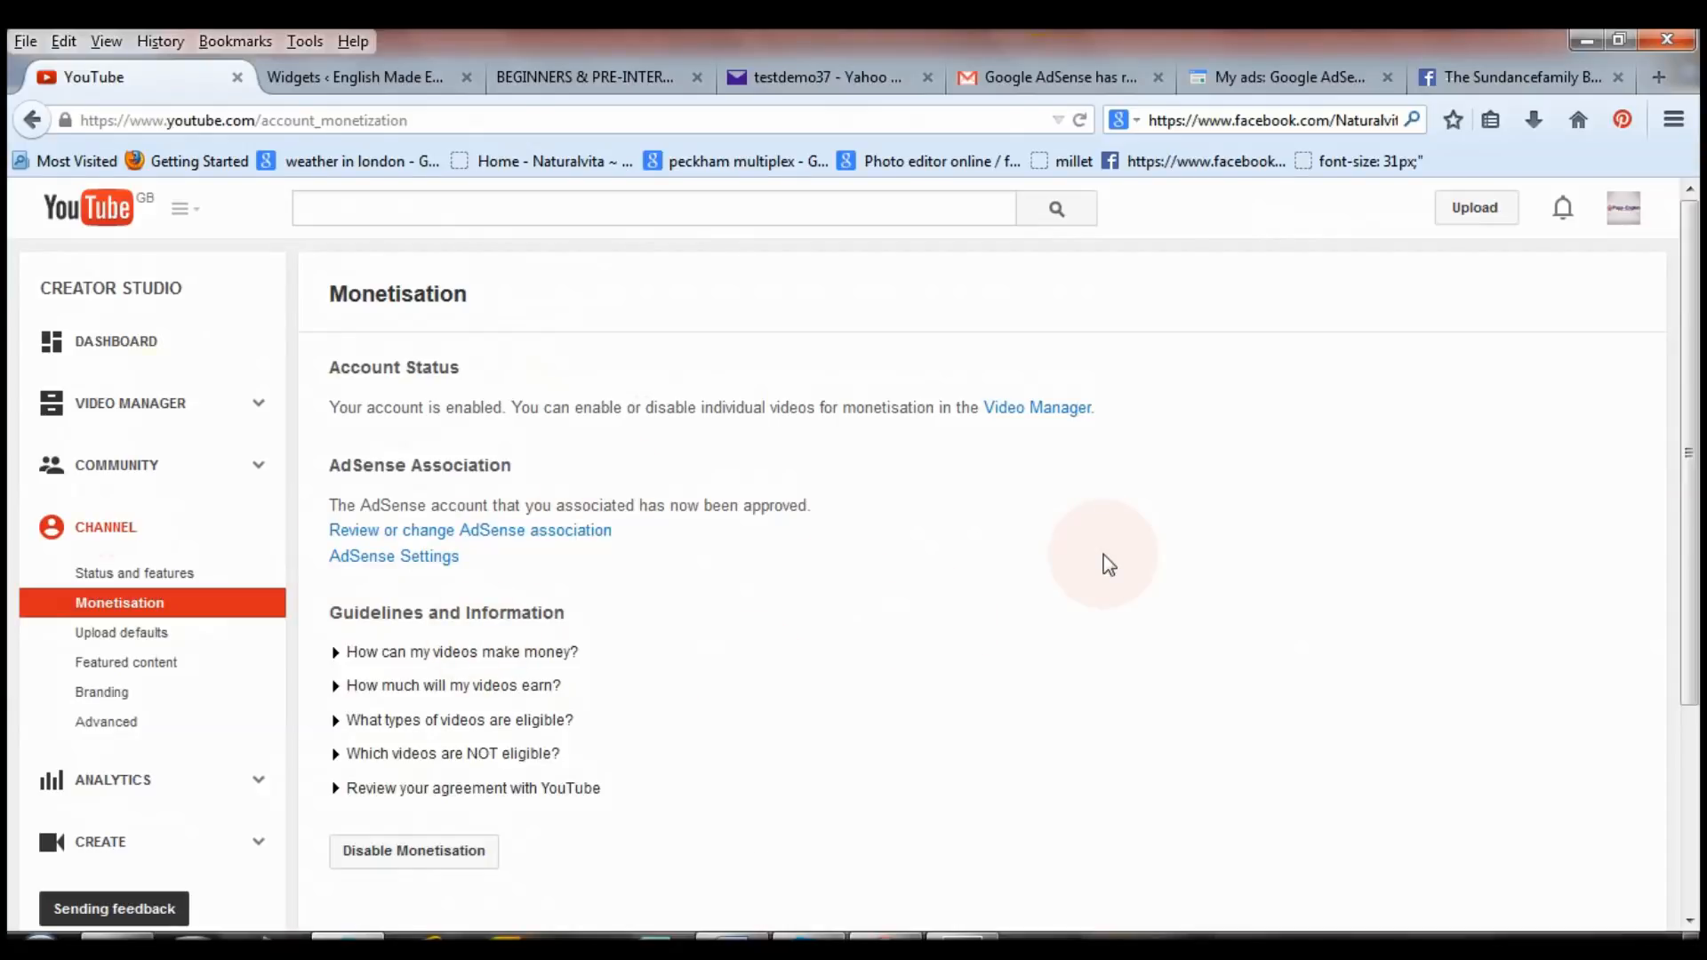
left_click_drag(1688, 430, 1698, 286)
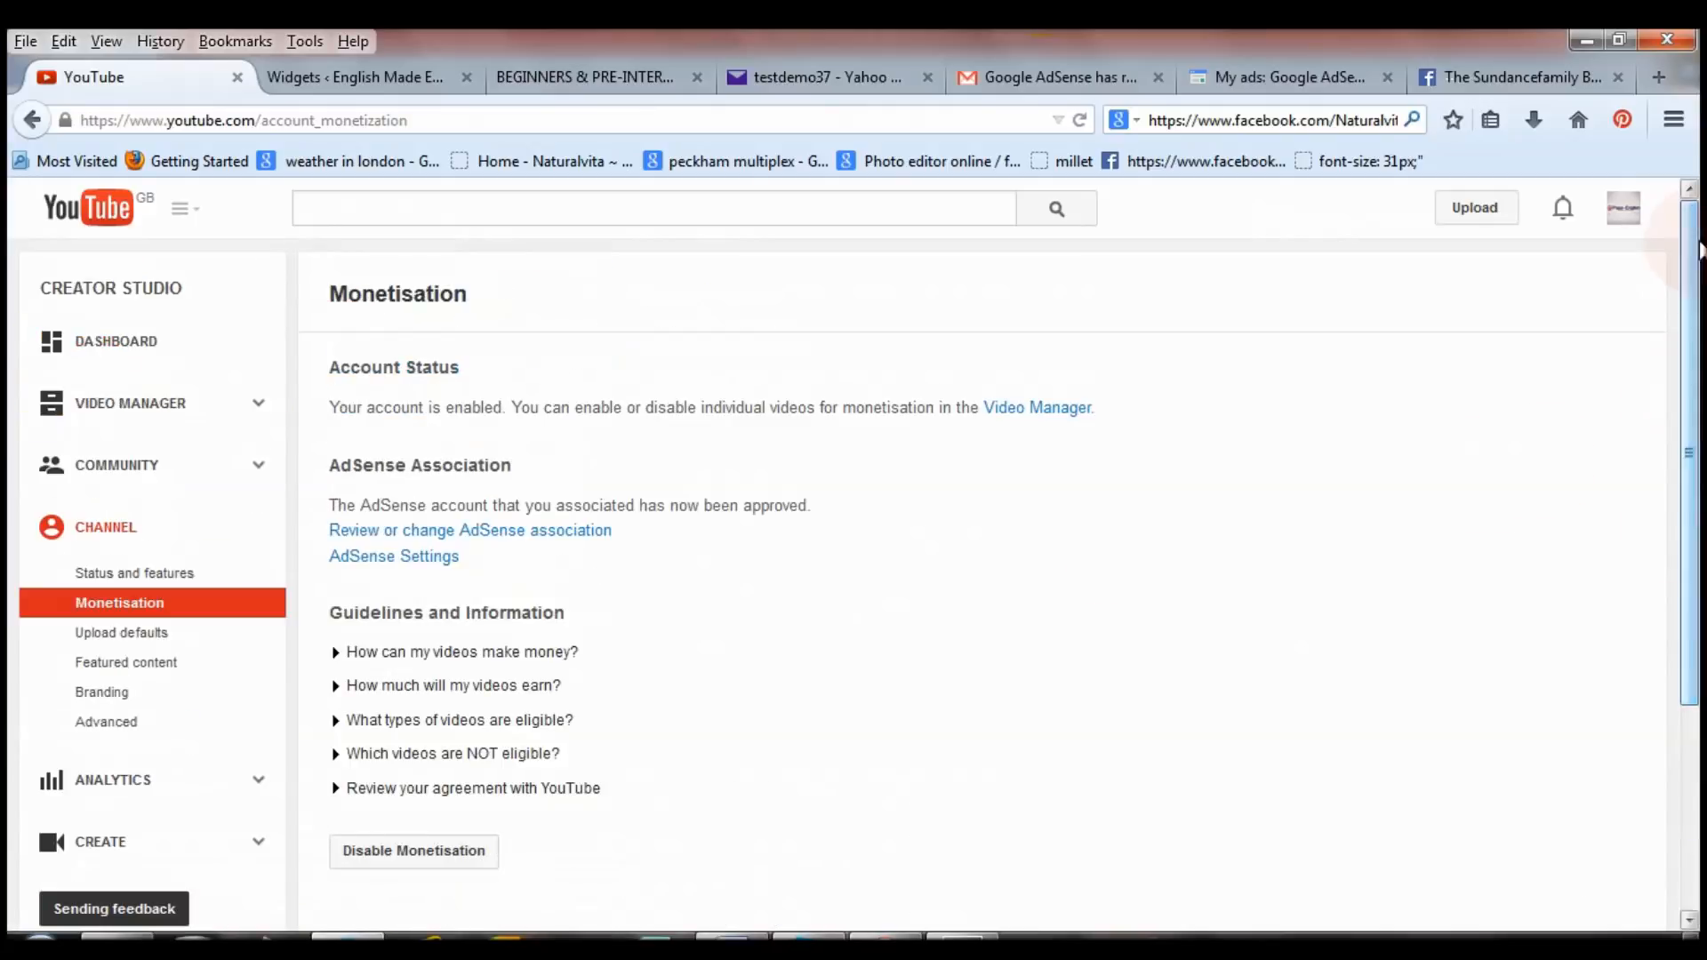
Open the AdSense Home dashboard showing the £29.20 current balance.
left_click(1254, 75)
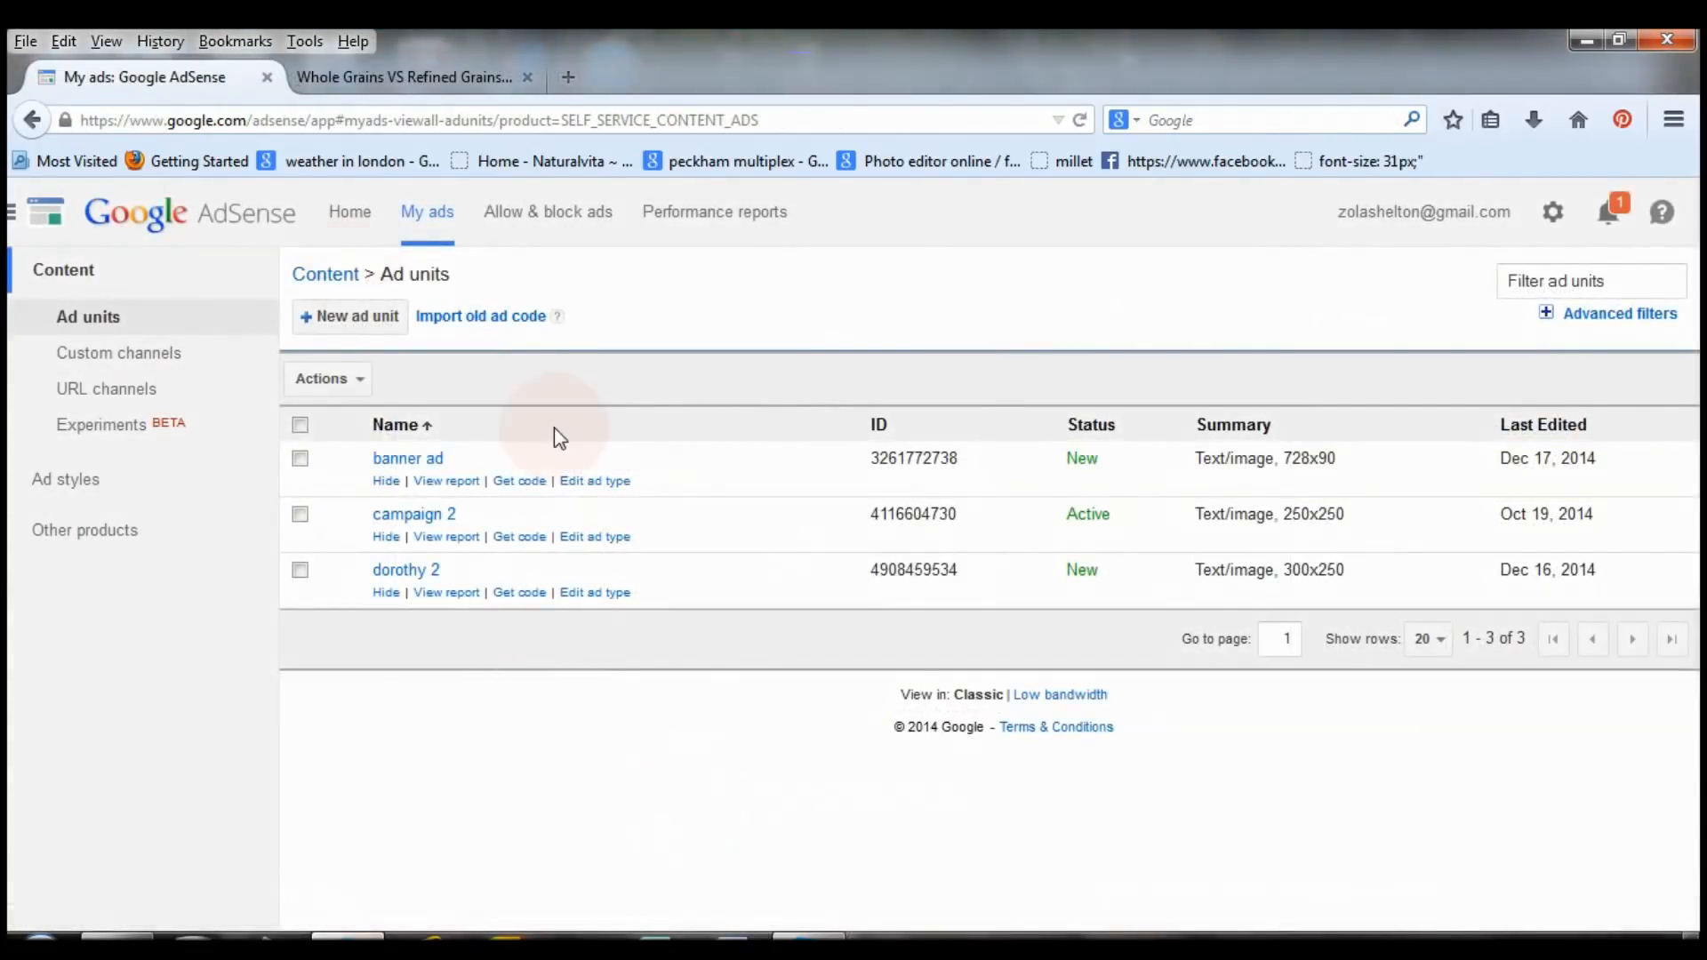
left_click(355, 220)
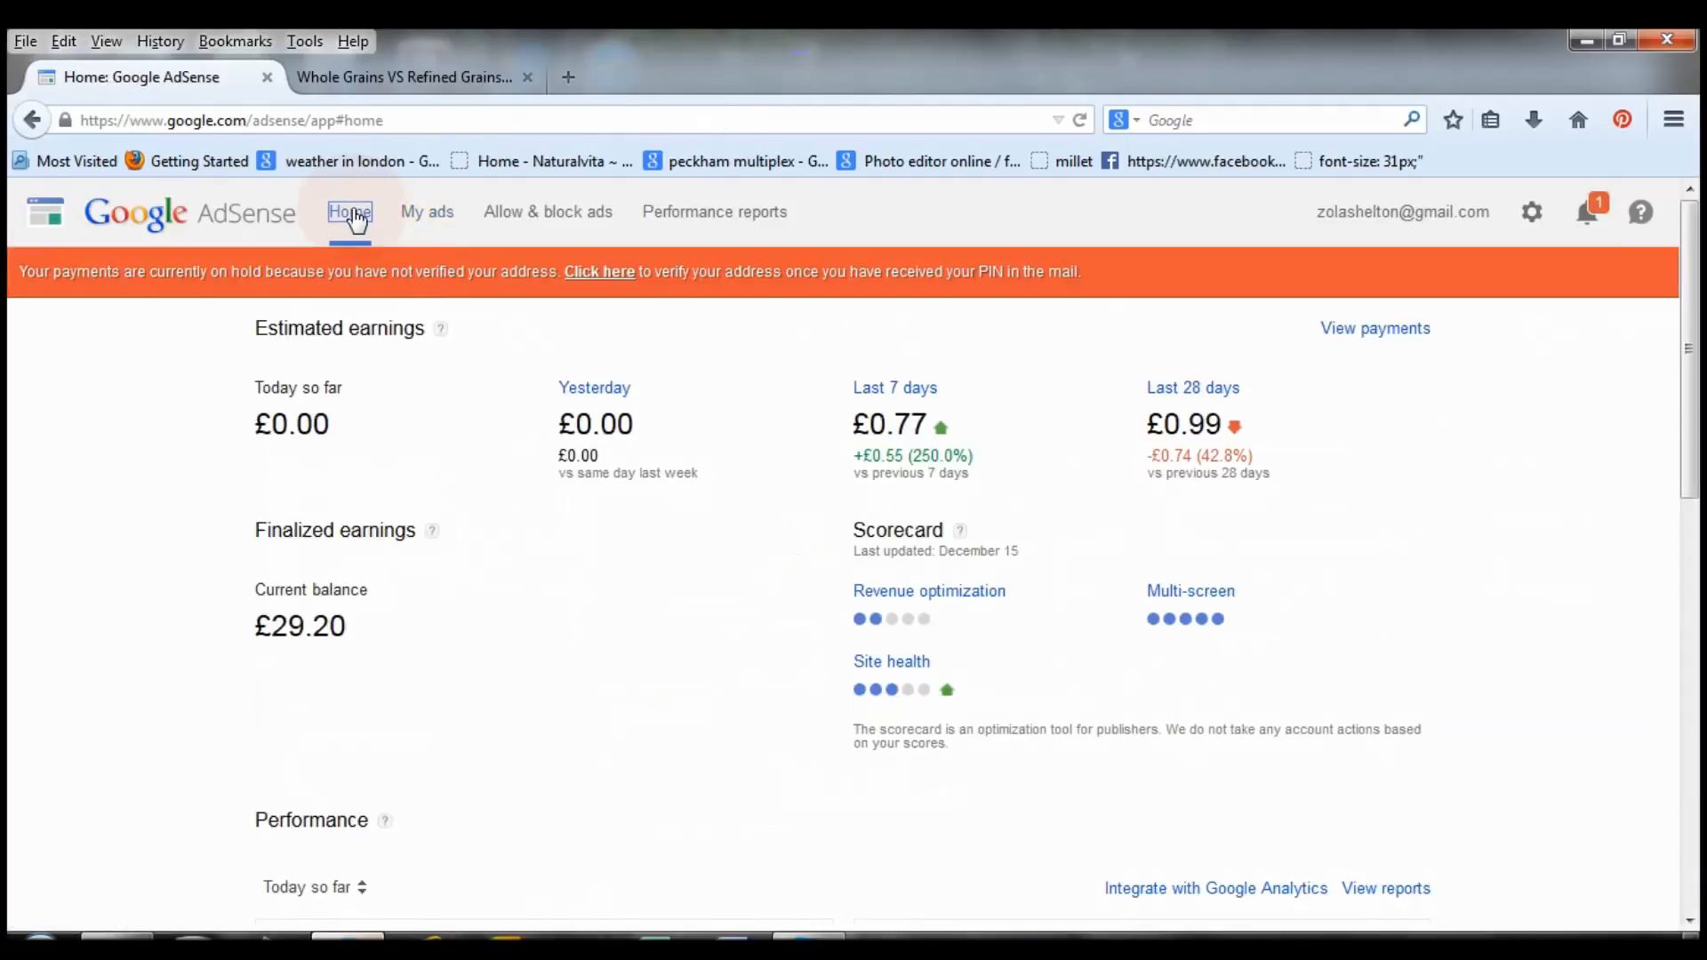